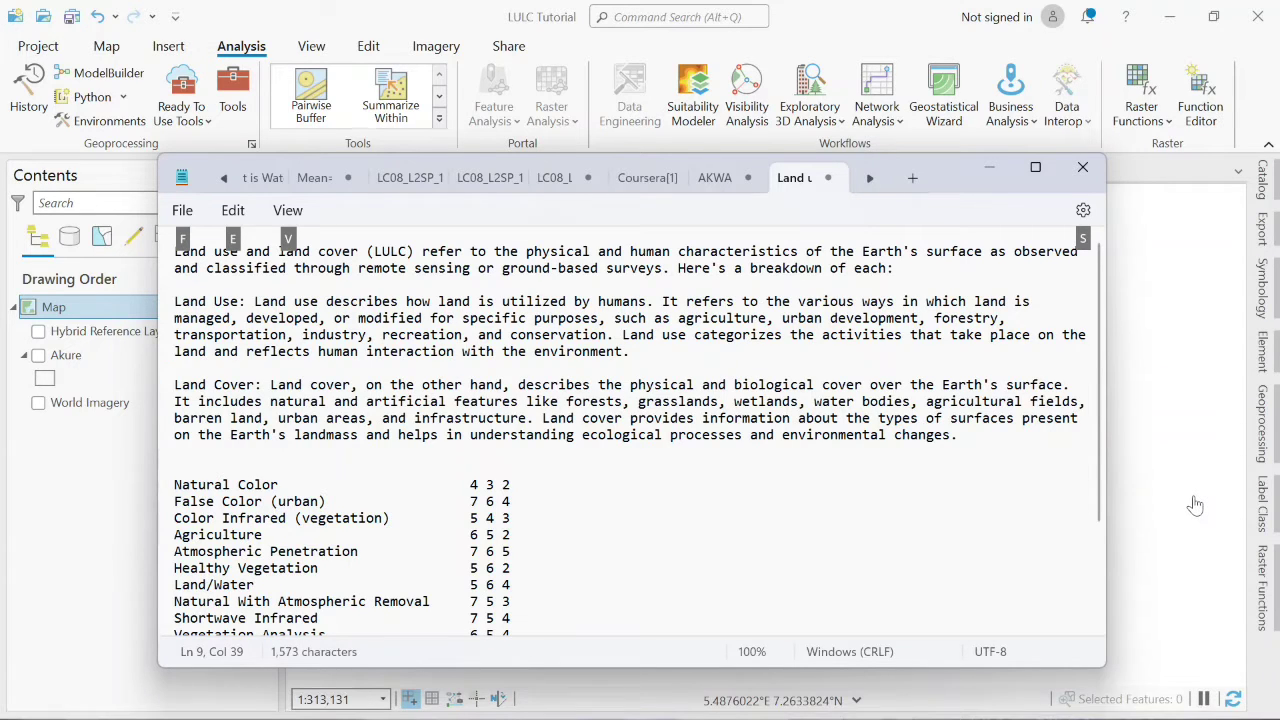
Step: Review the LULC notes in Notepad, then minimize Notepad
key(alt+Tab)
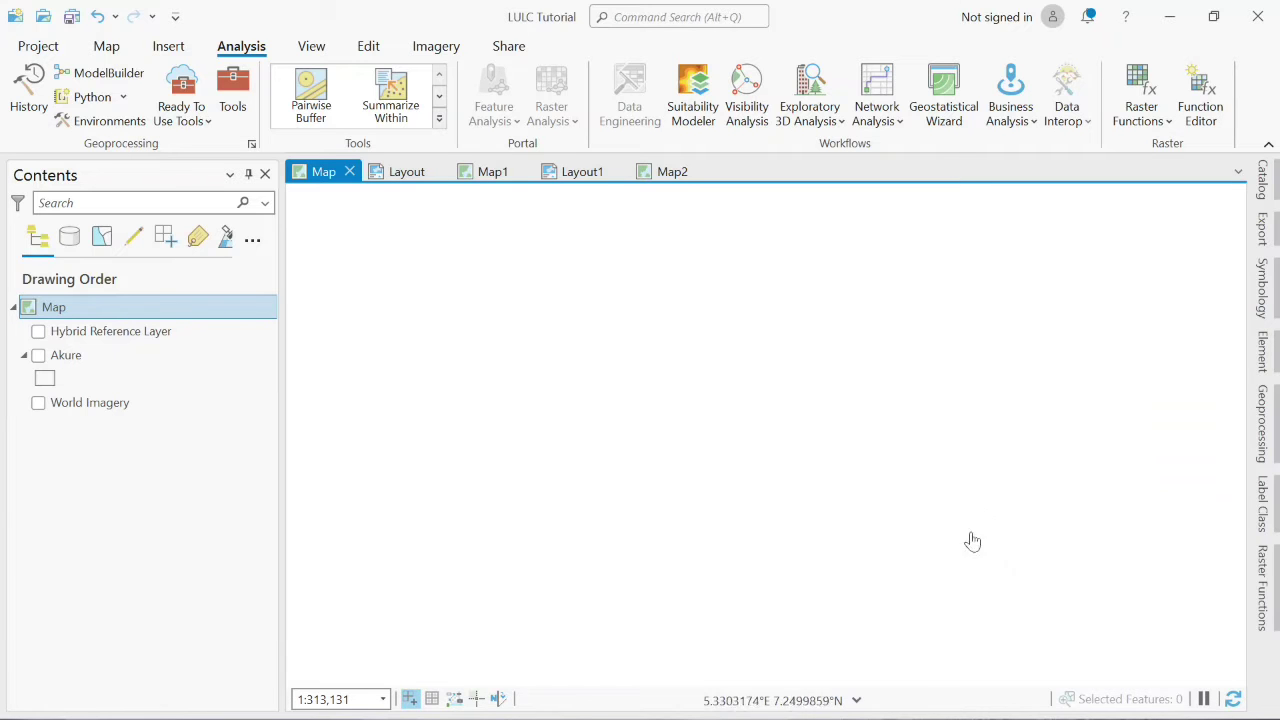
mouse_move(762, 705)
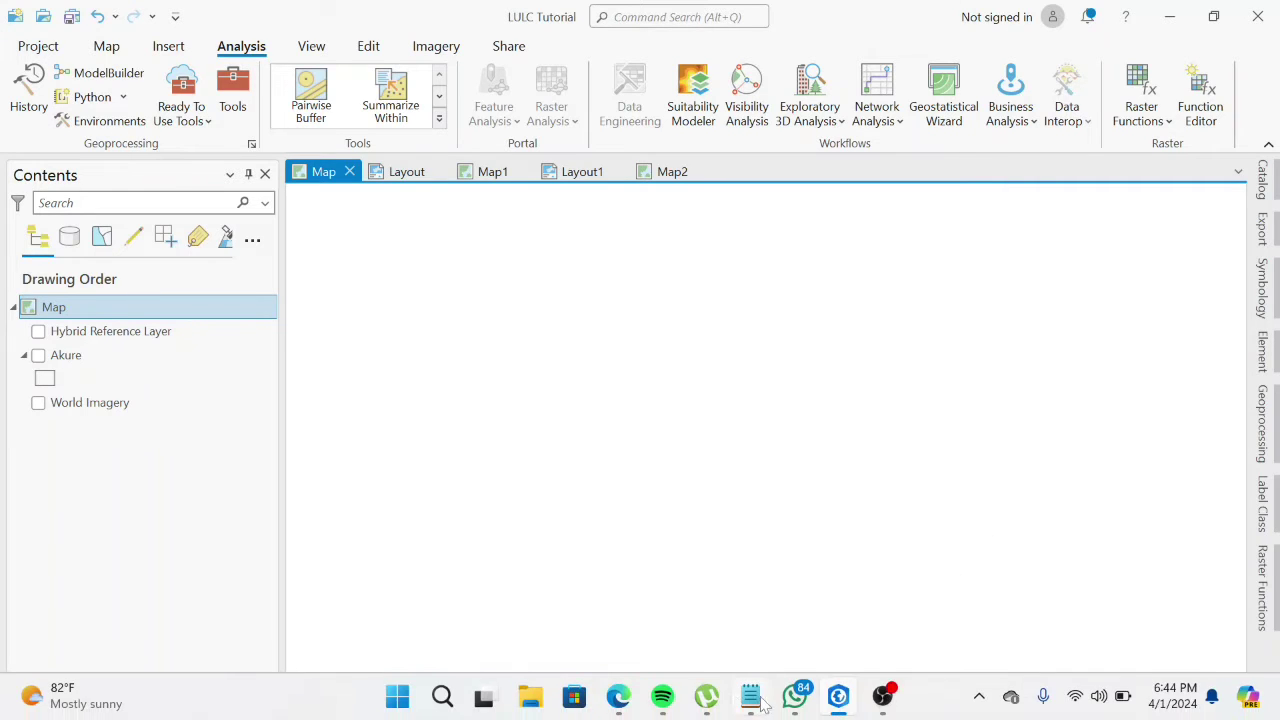
click(750, 697)
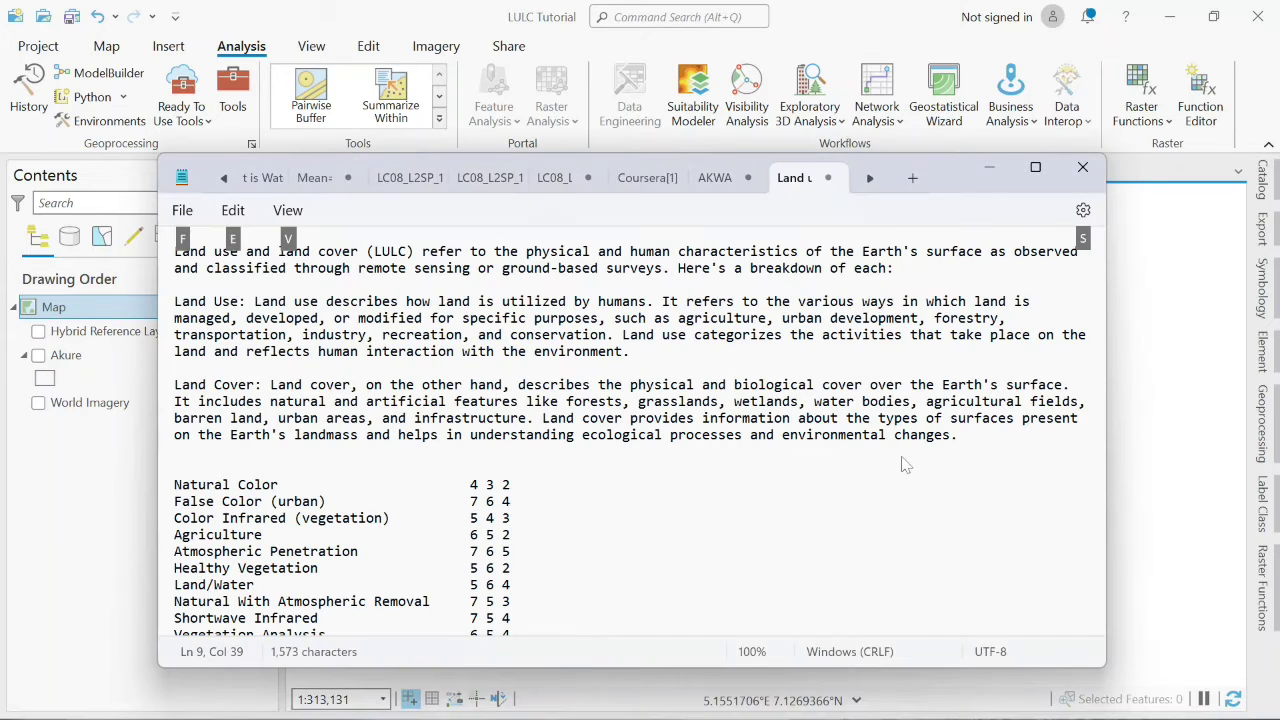
key(alt)
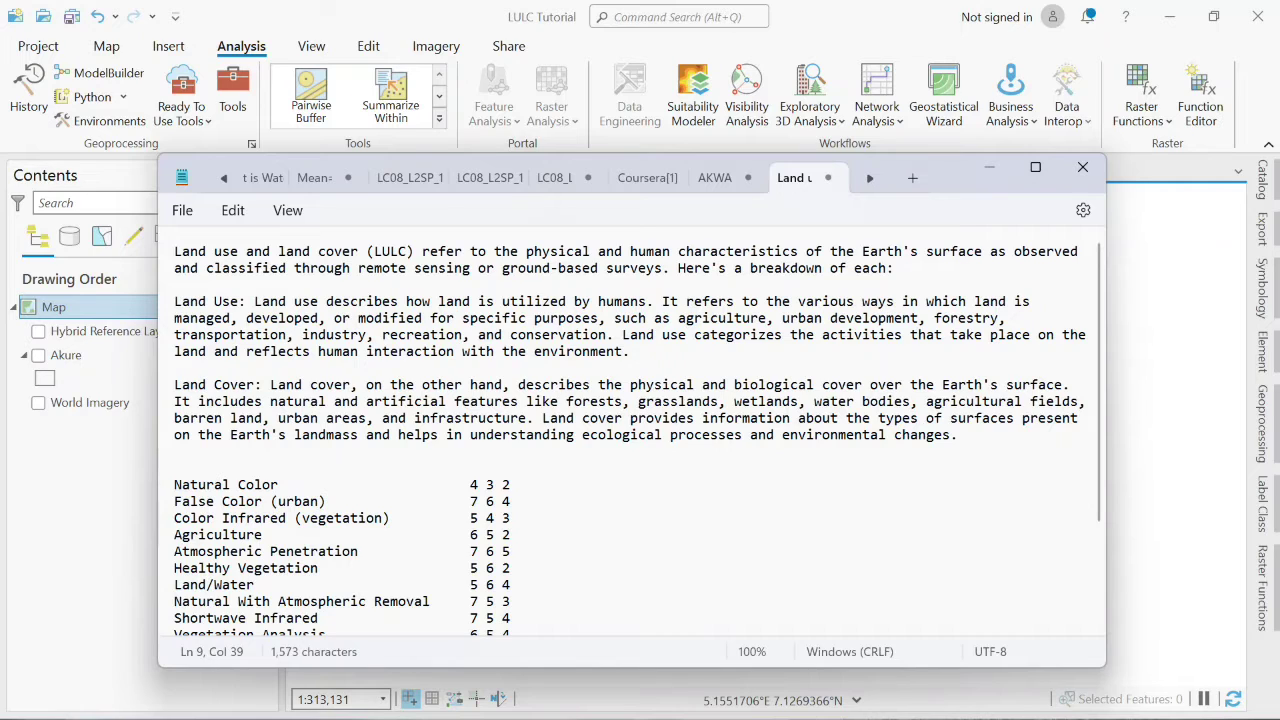
click(990, 170)
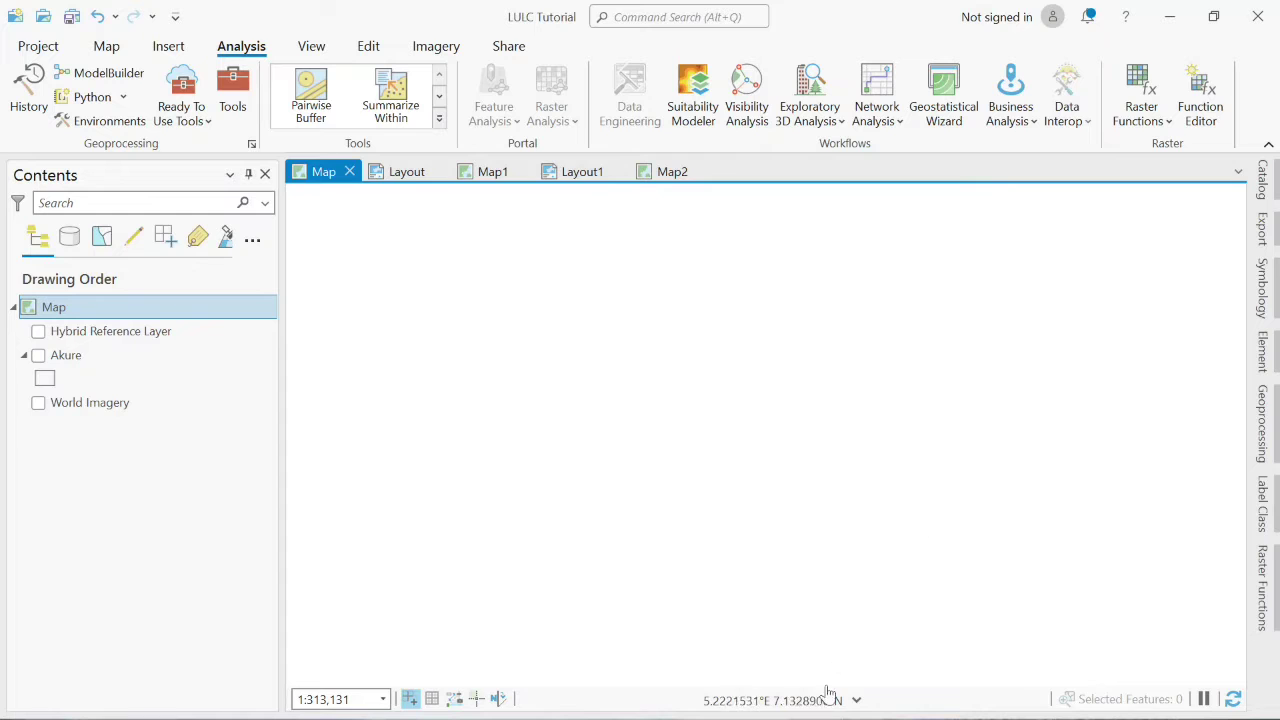
mouse_move(834, 675)
mouse_move(692, 710)
click(618, 697)
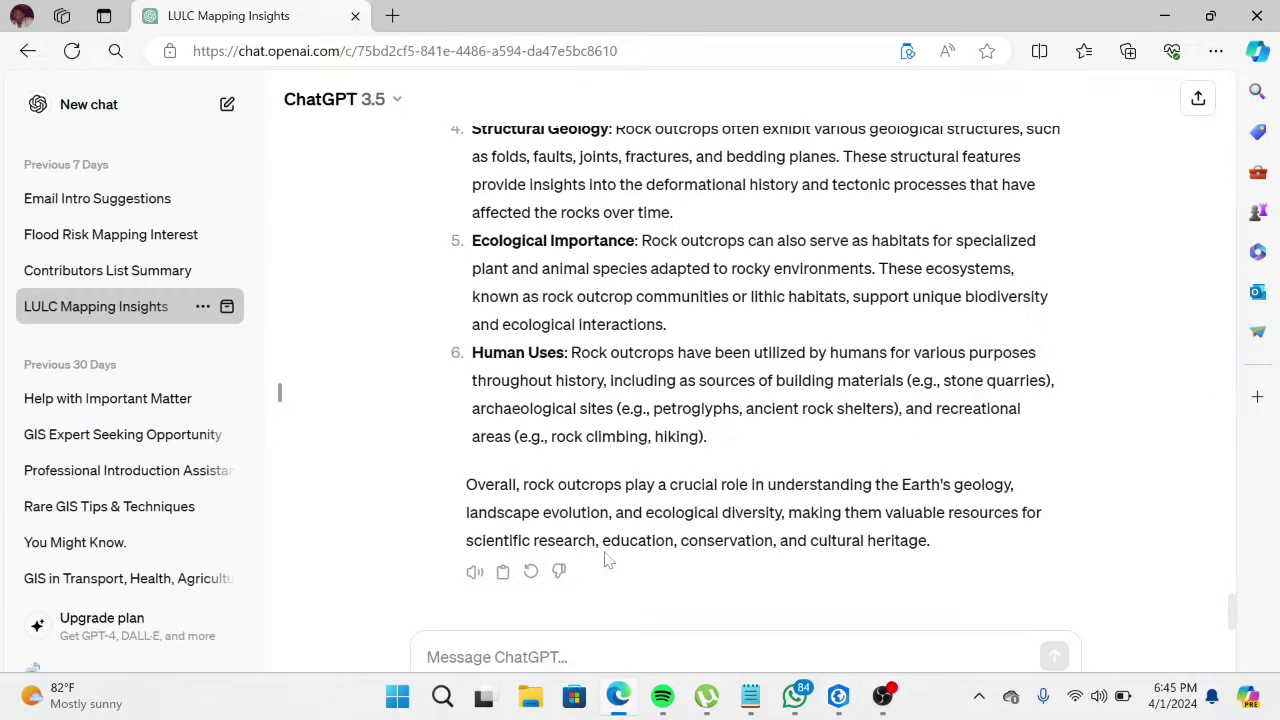
click(393, 17)
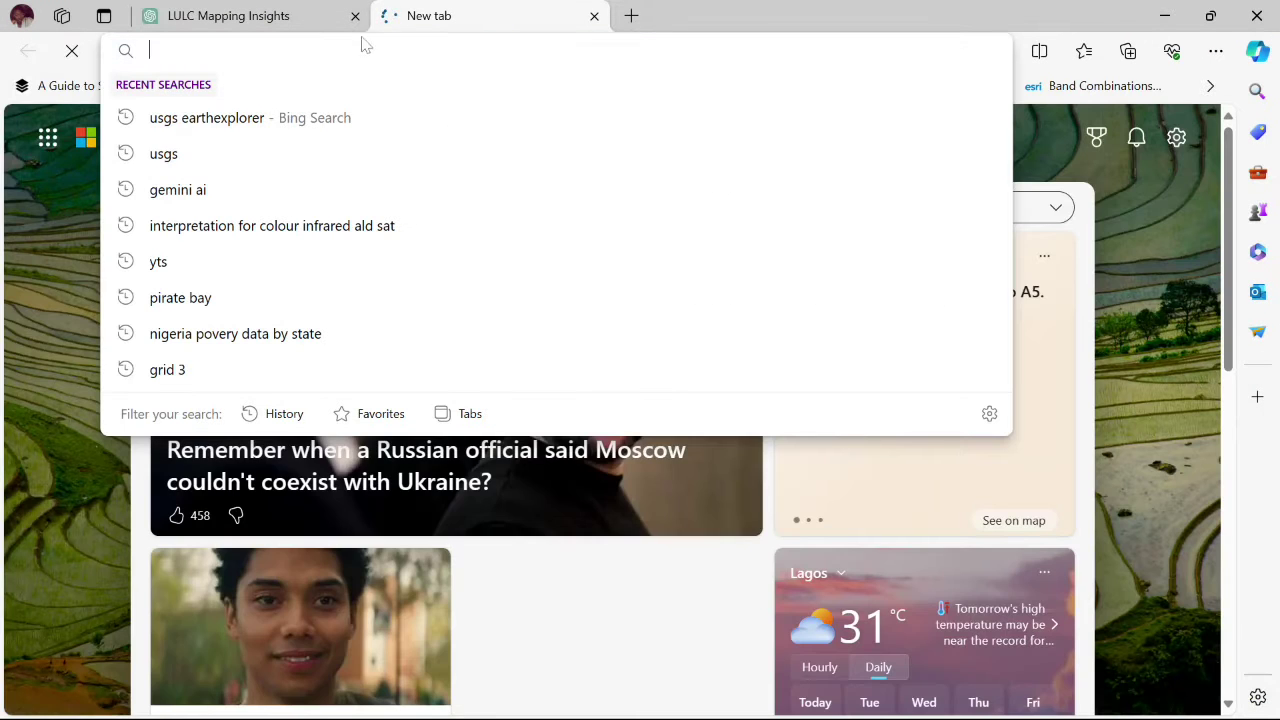
click(356, 16)
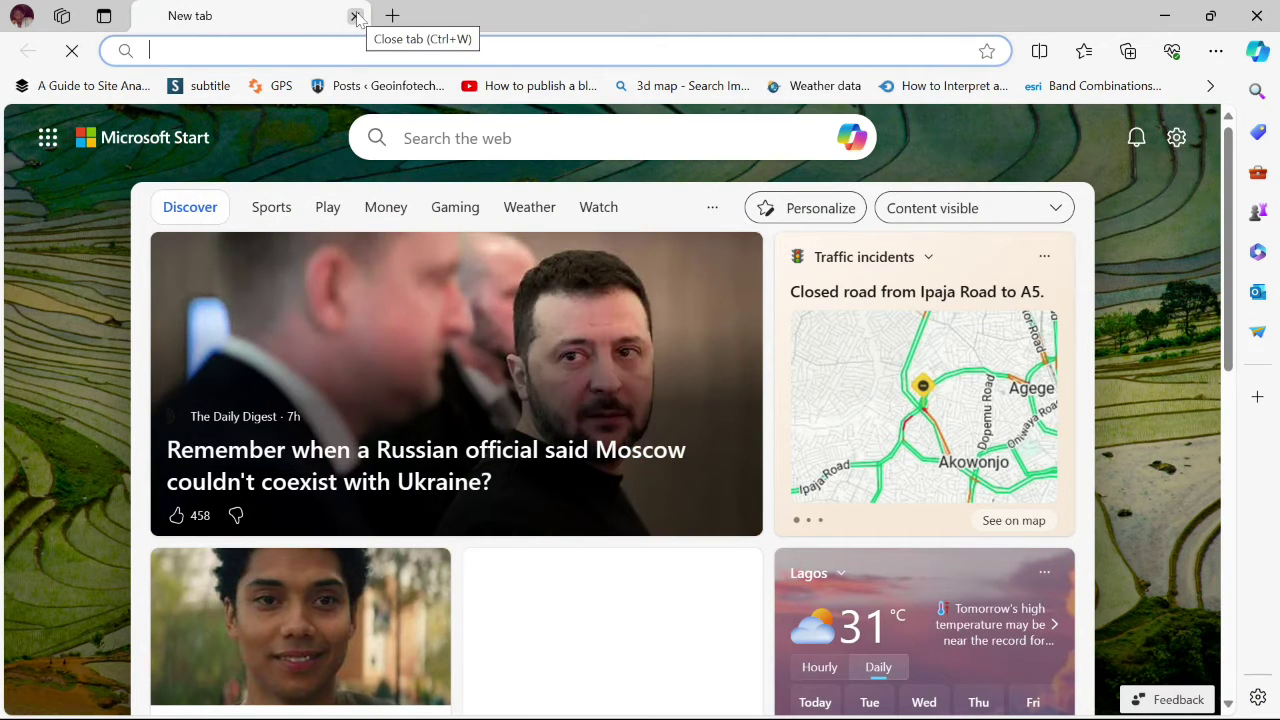
text(usugs)
key(BackSpace)
key(BackSpace)
key(BackSpace)
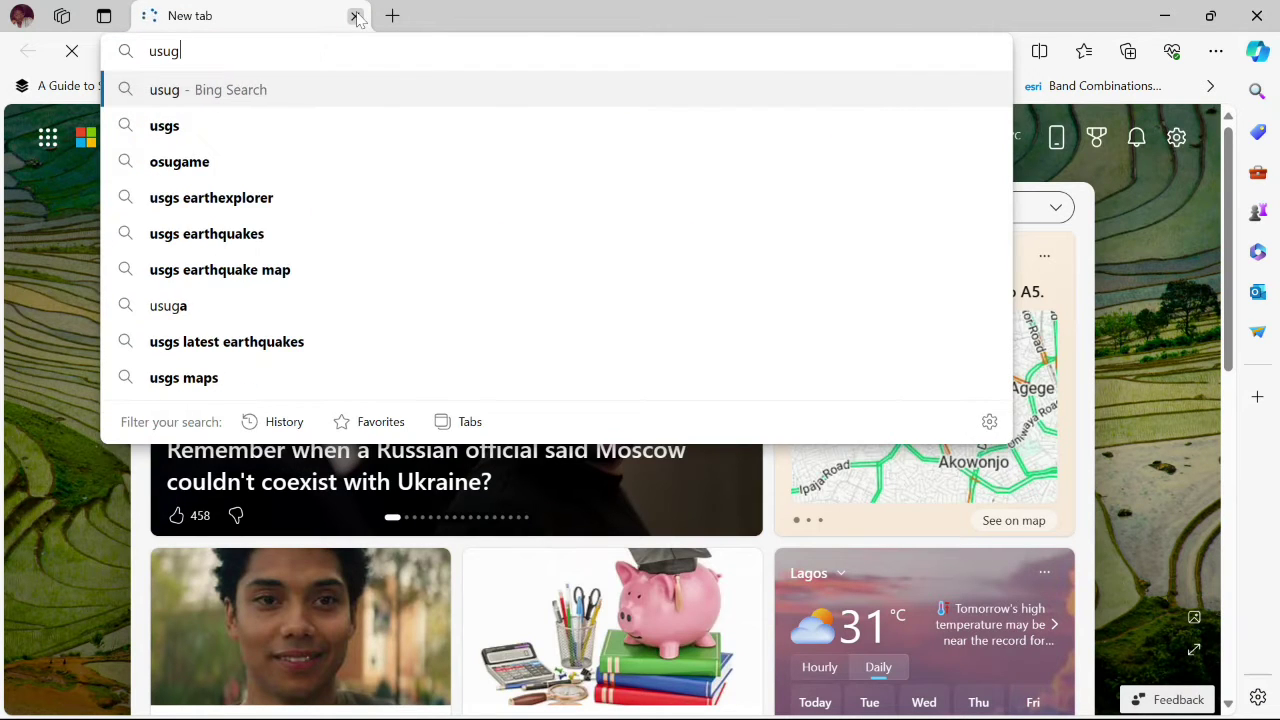
text(gs)
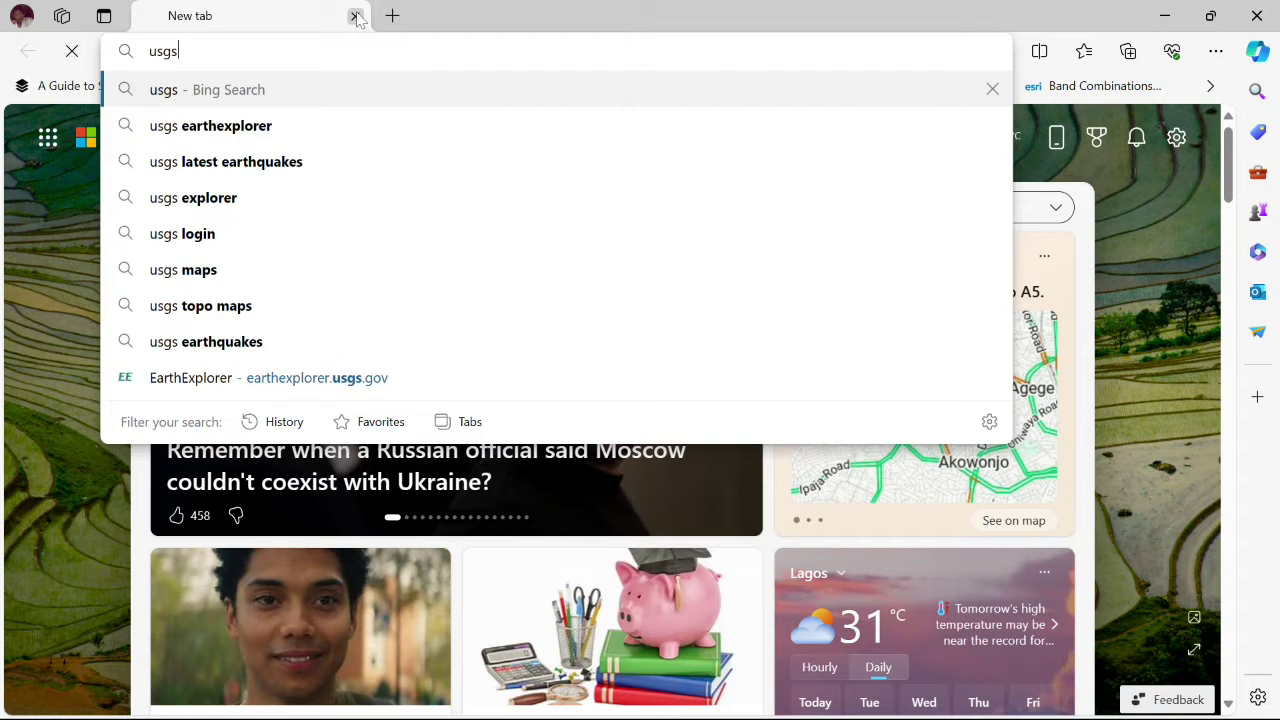
click(291, 128)
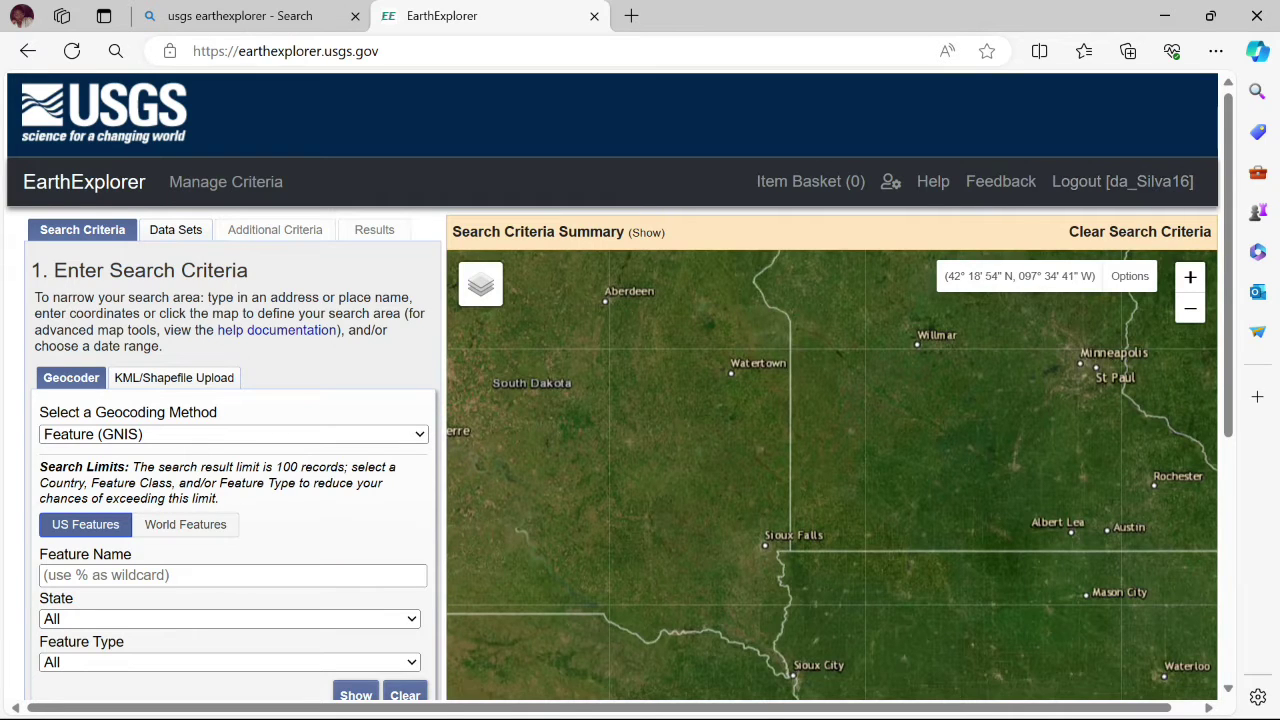
mouse_move(808, 706)
click(838, 698)
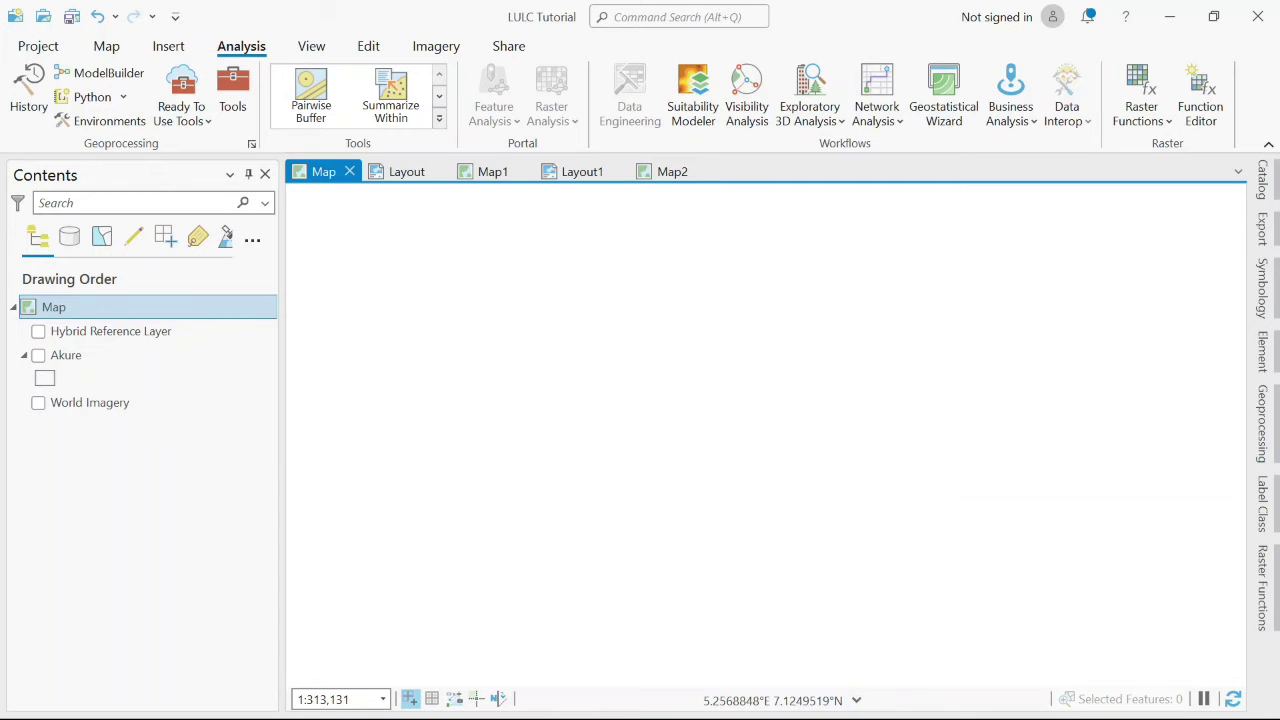
mouse_move(808, 705)
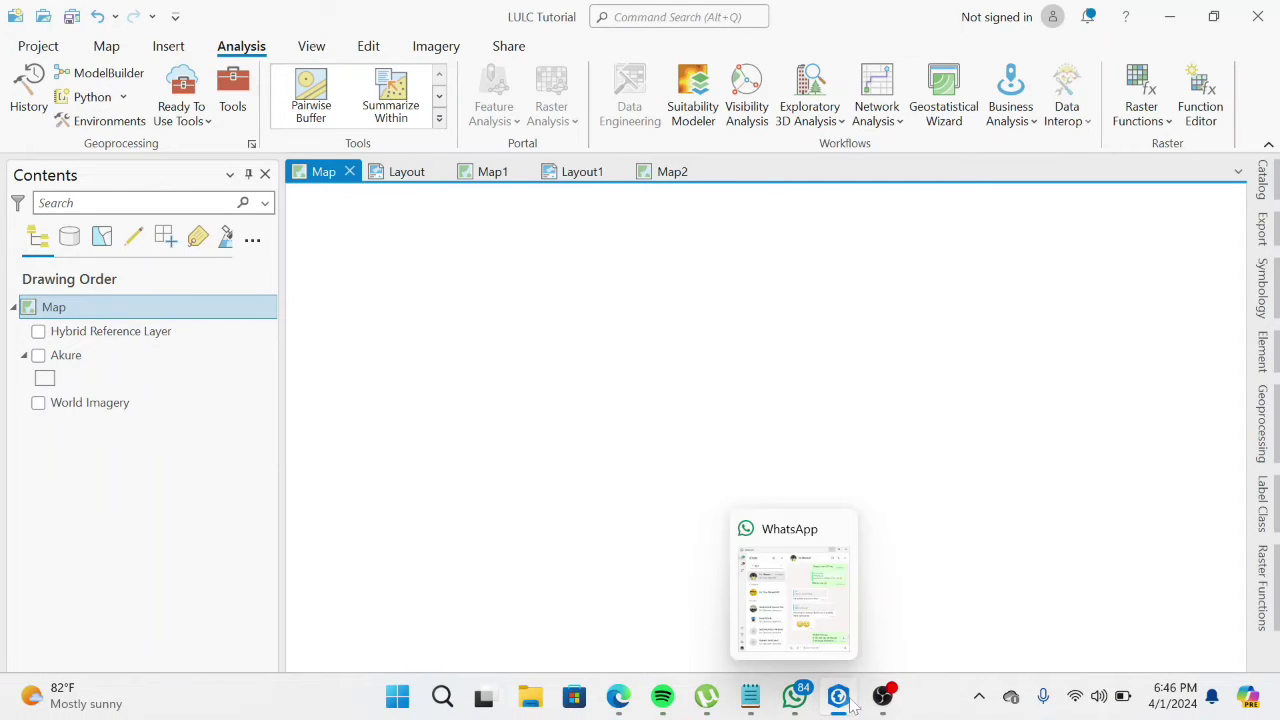
click(751, 698)
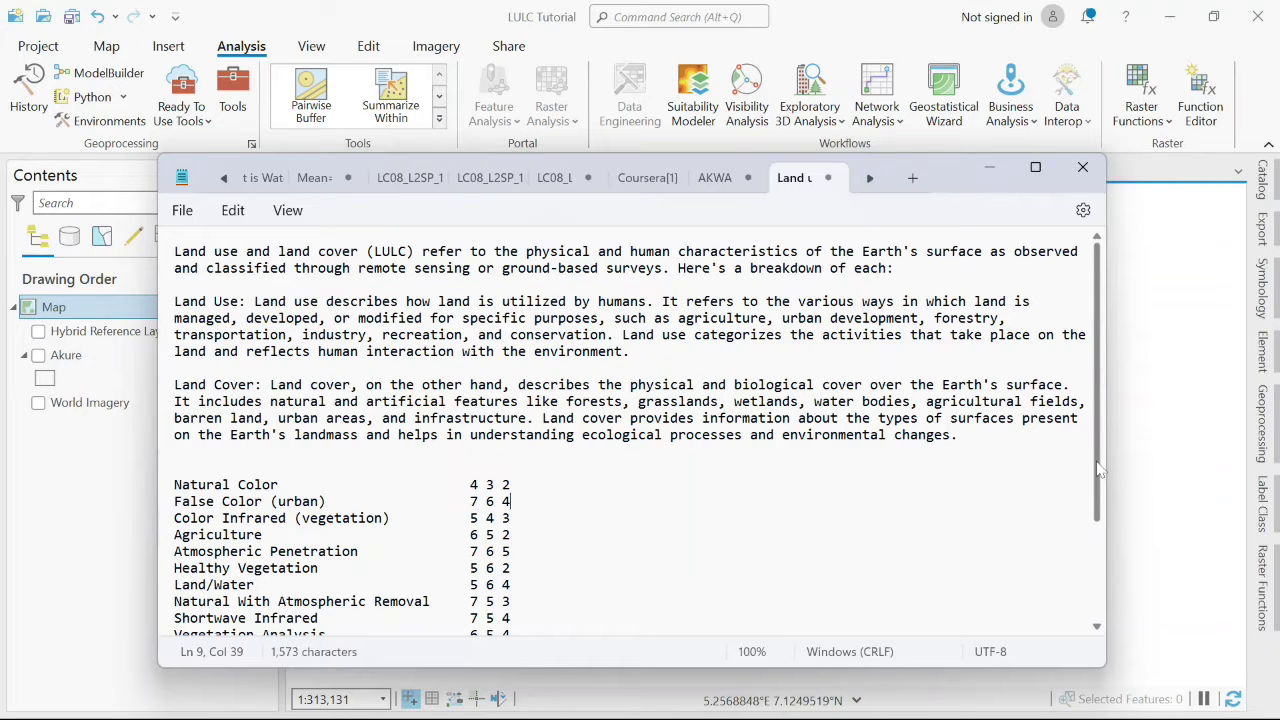
drag(1097, 470, 1100, 525)
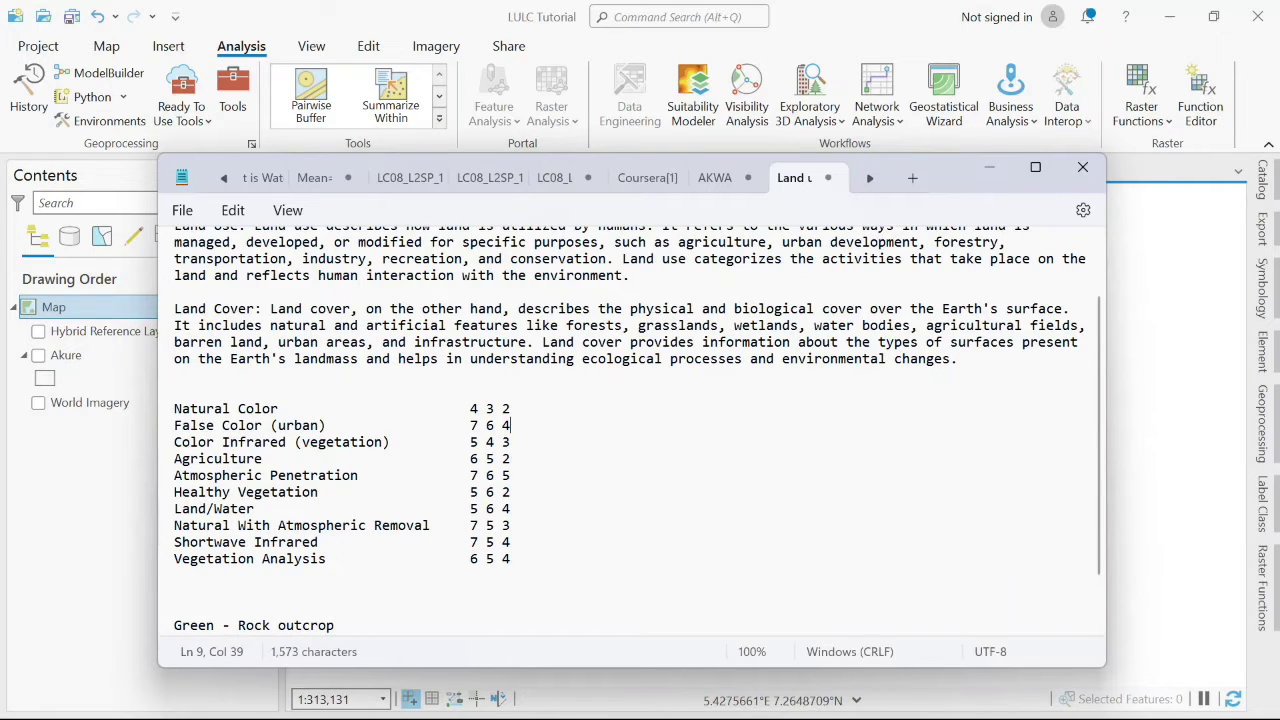
click(984, 170)
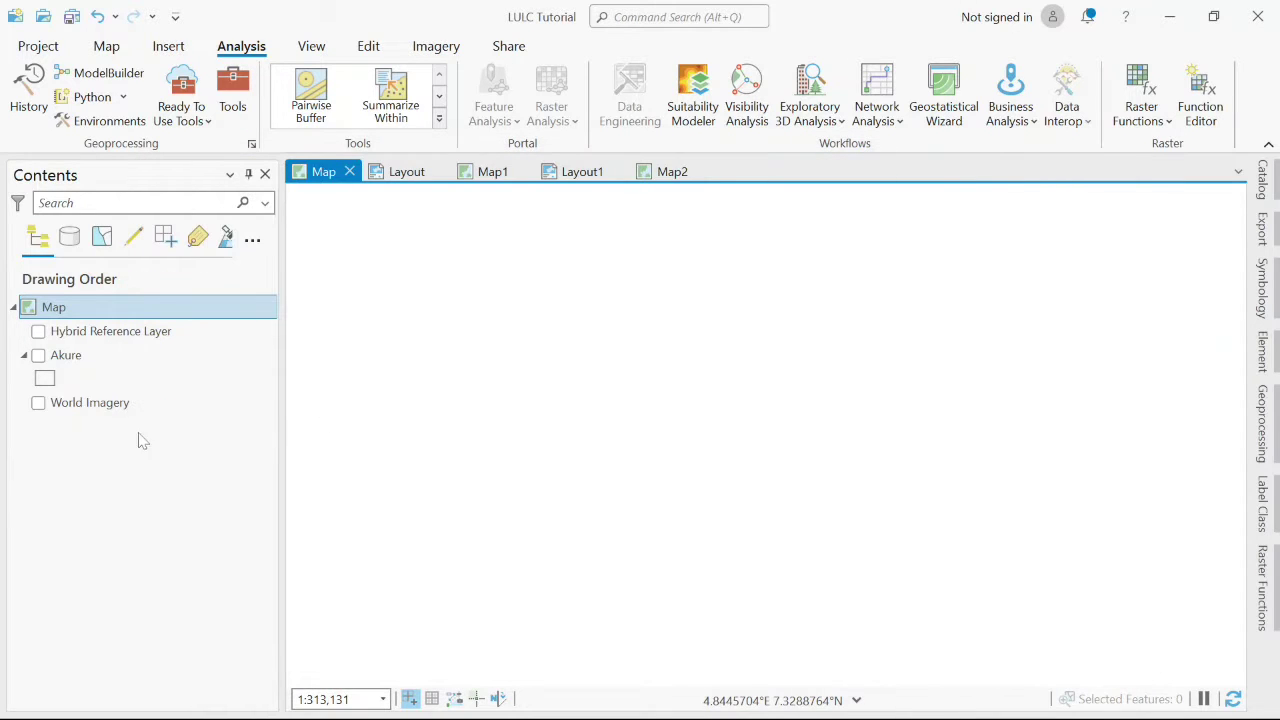
Step: Turn on the Akure boundary layer and browse Add Data to Local Disk (C:)
click(38, 356)
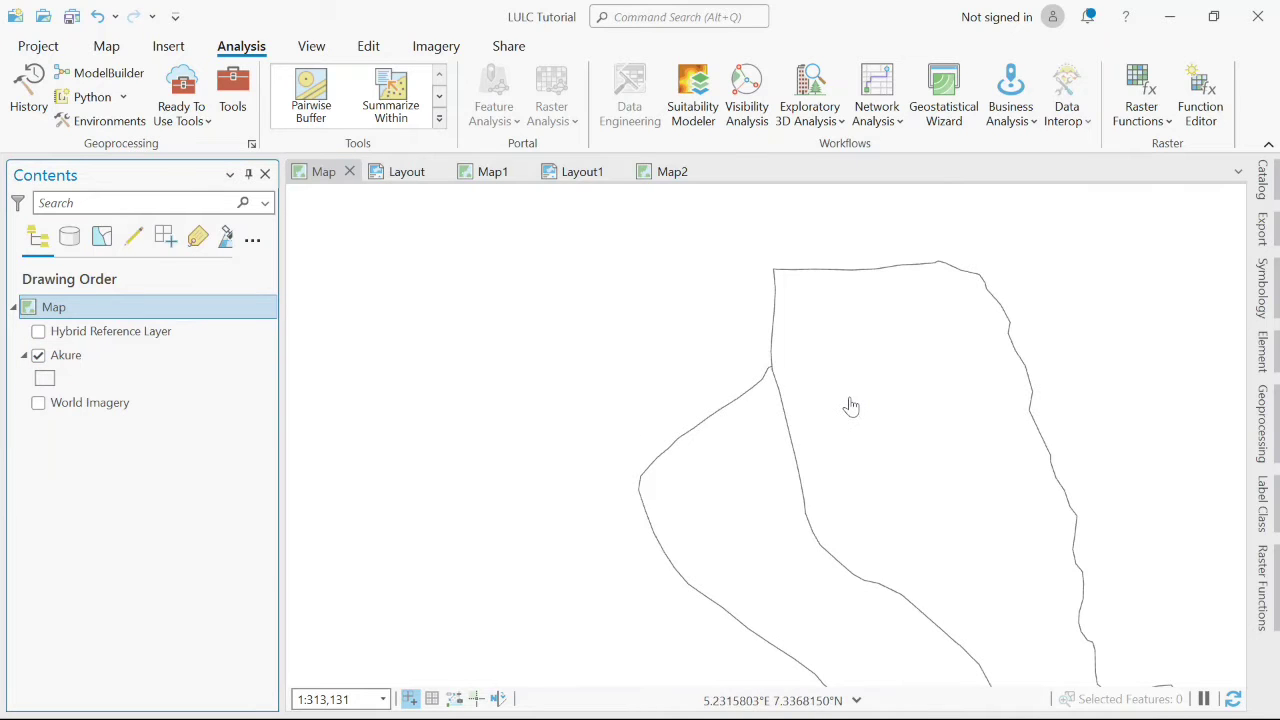
drag(849, 406, 720, 351)
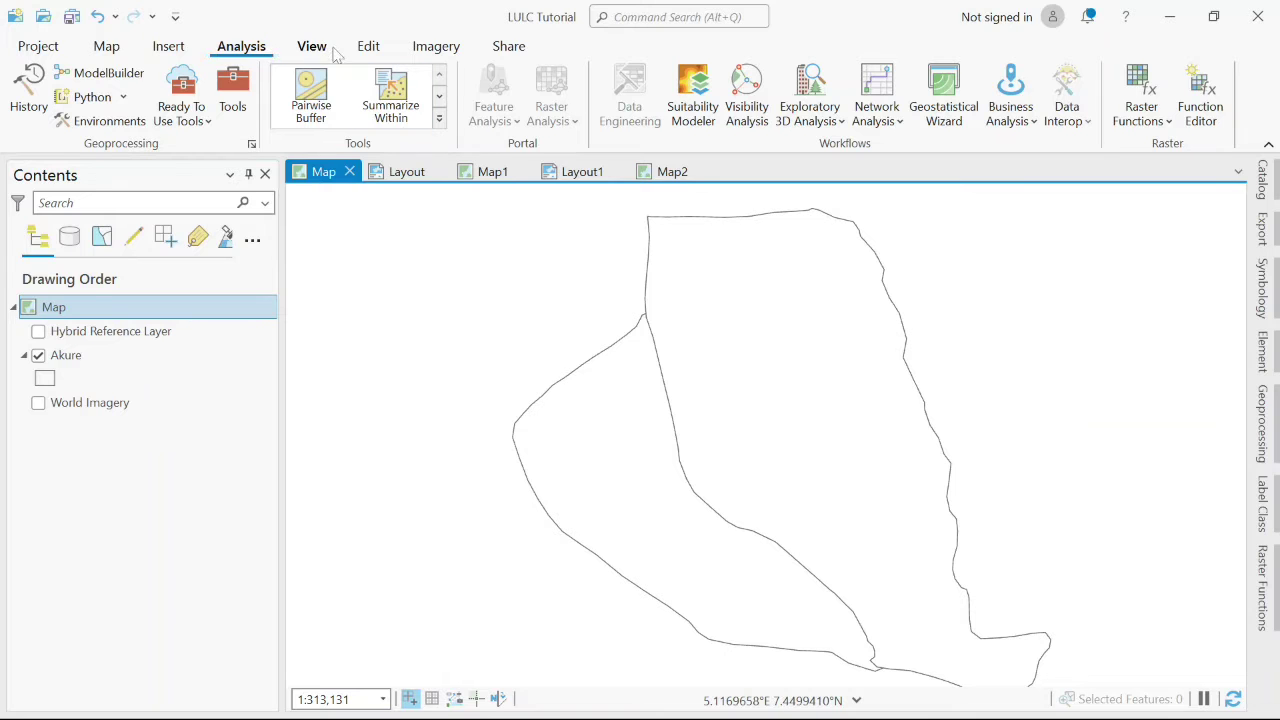
click(107, 46)
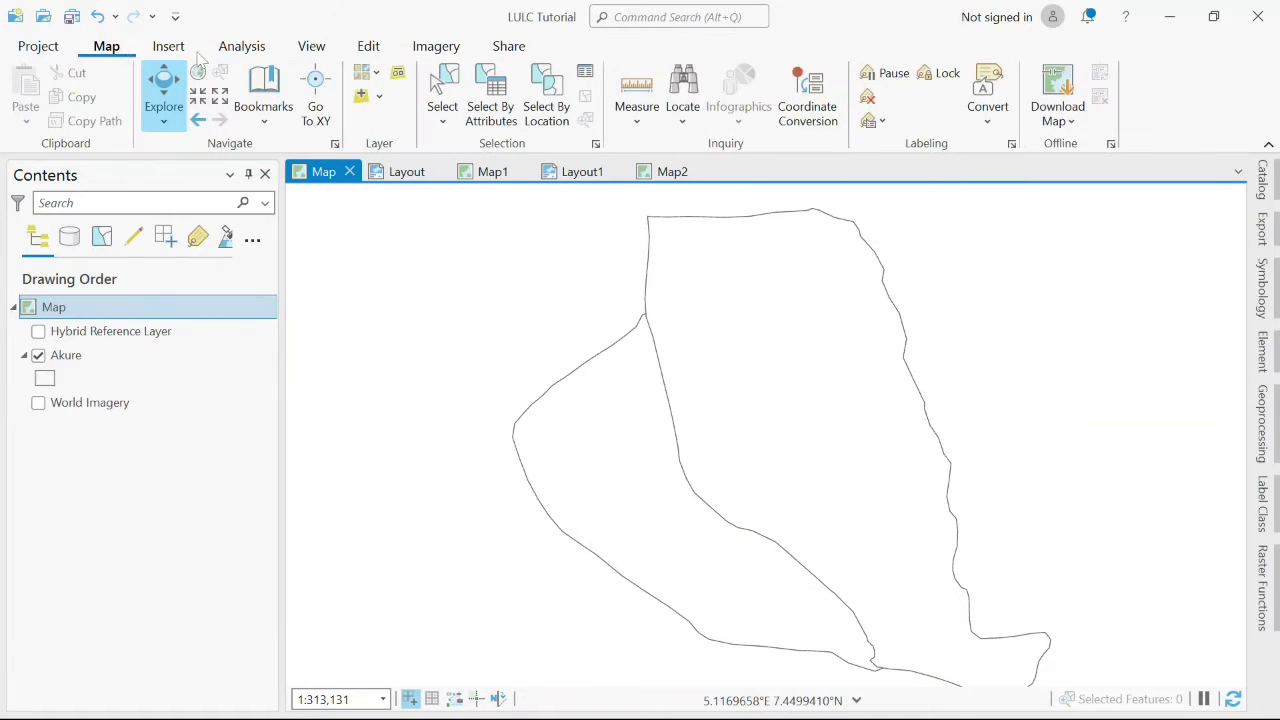
click(379, 98)
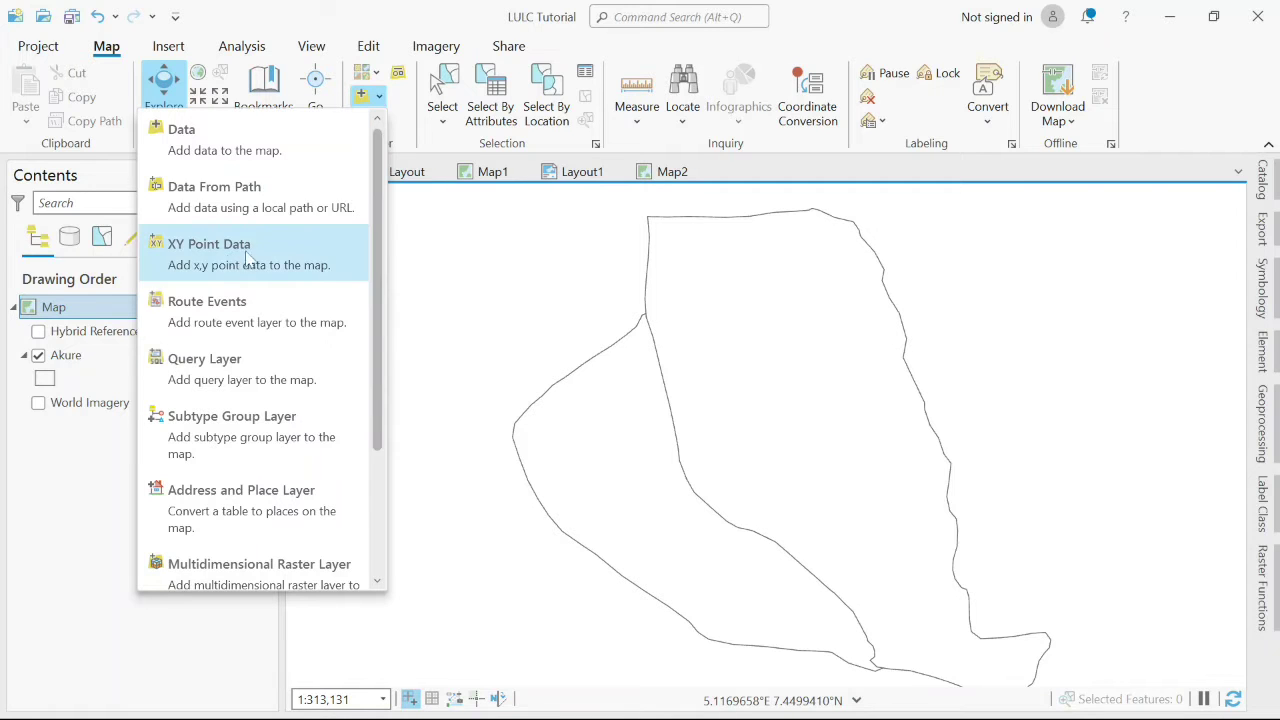
click(239, 144)
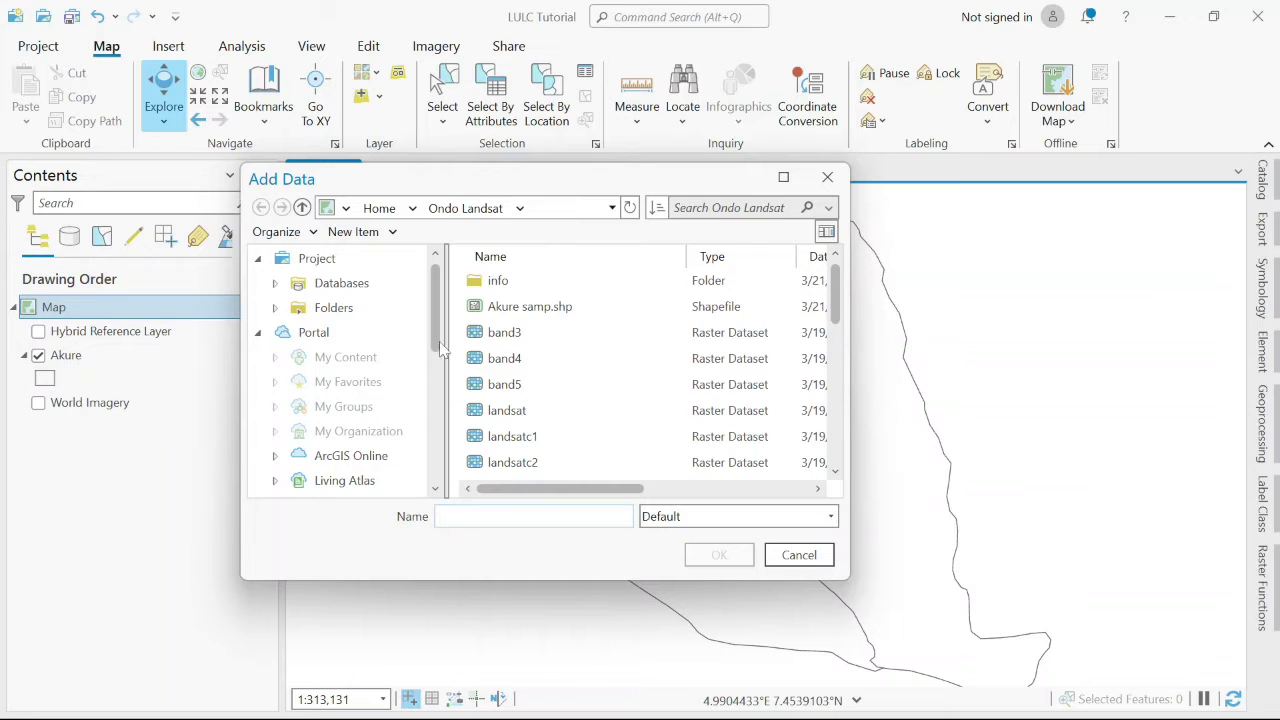
scroll(432, 420, down, 1)
scroll(432, 420, down, 3)
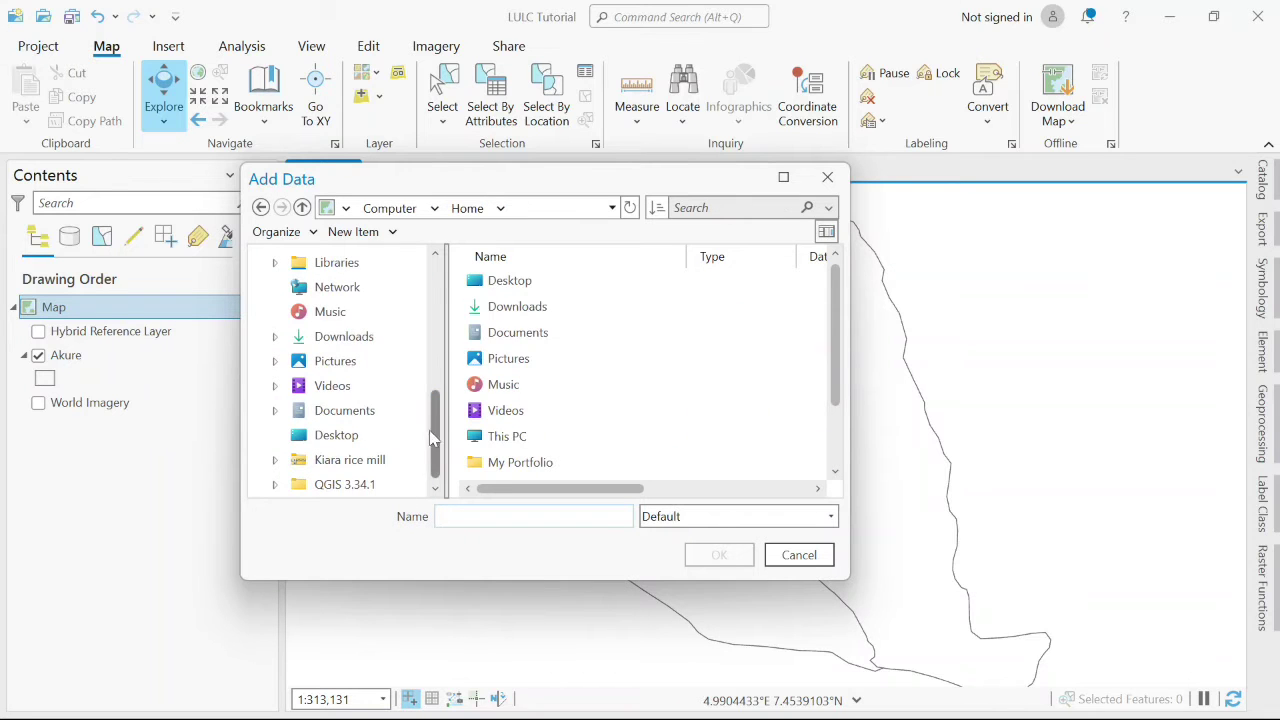
scroll(410, 380, up, 3)
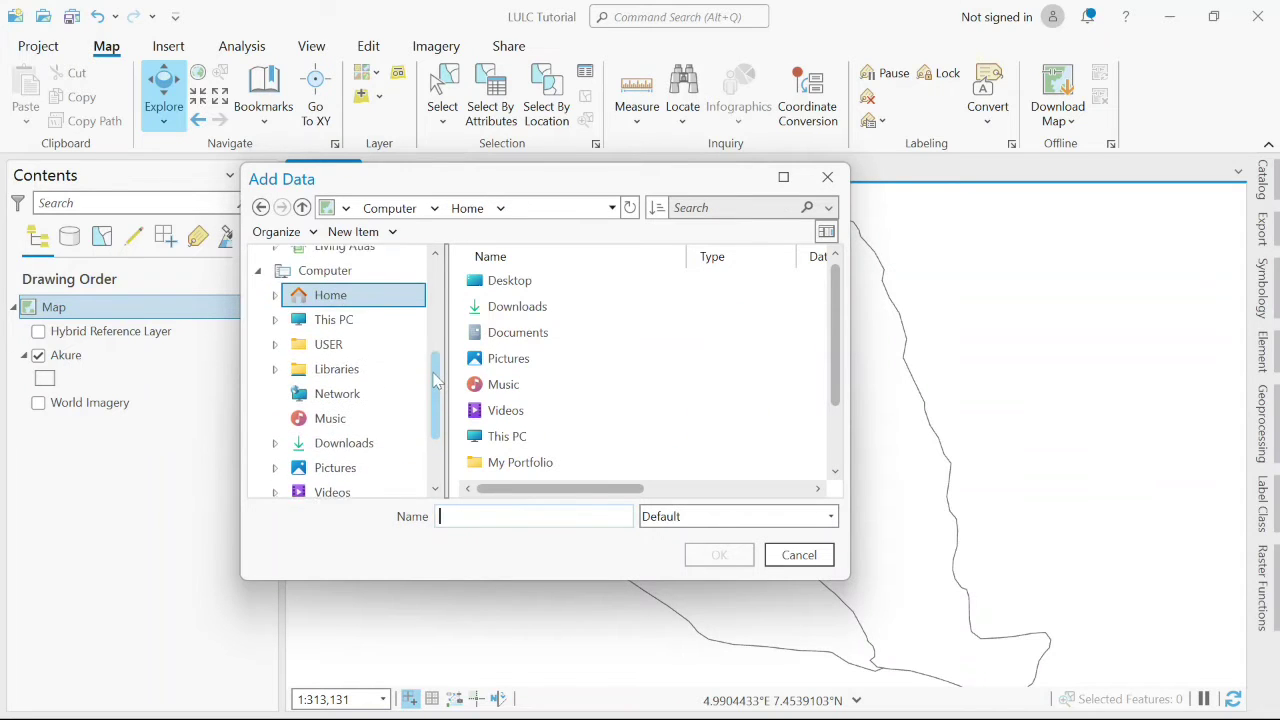
click(370, 326)
double_click(620, 280)
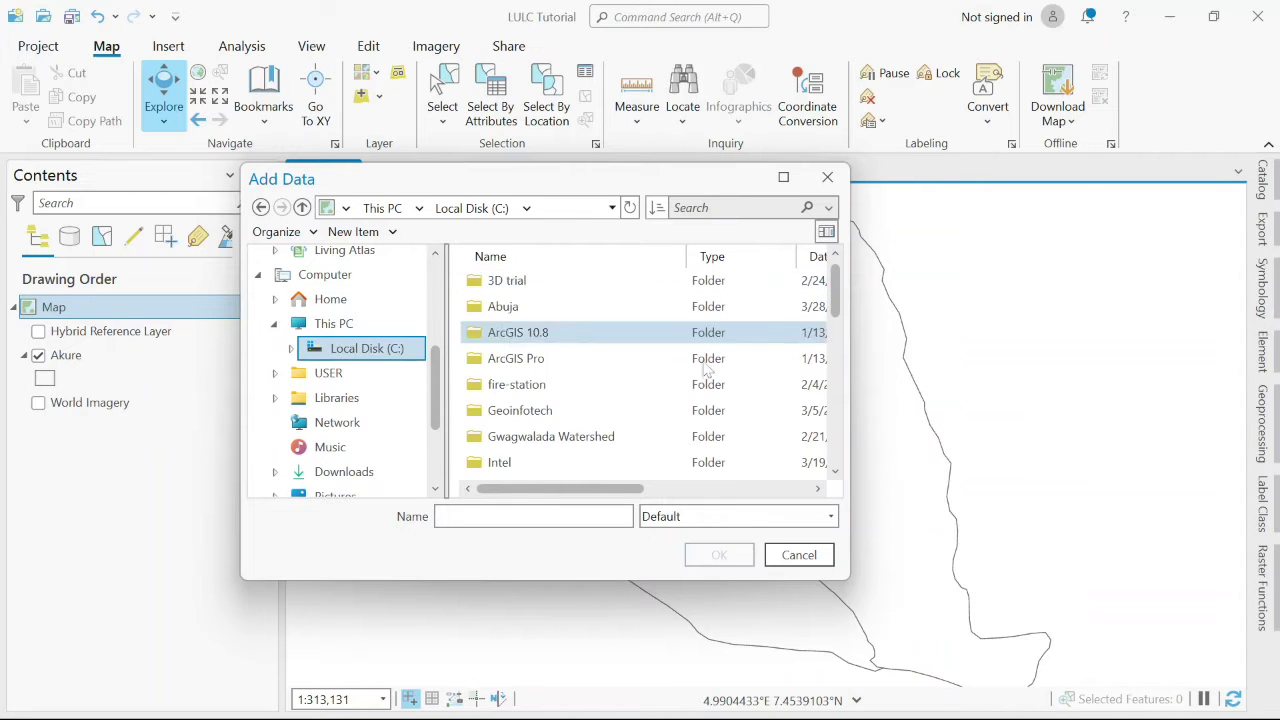
Step: Add three LC08 rasters from C:\Ondo\Ondo Landsat to the map
scroll(836, 291, down, 2)
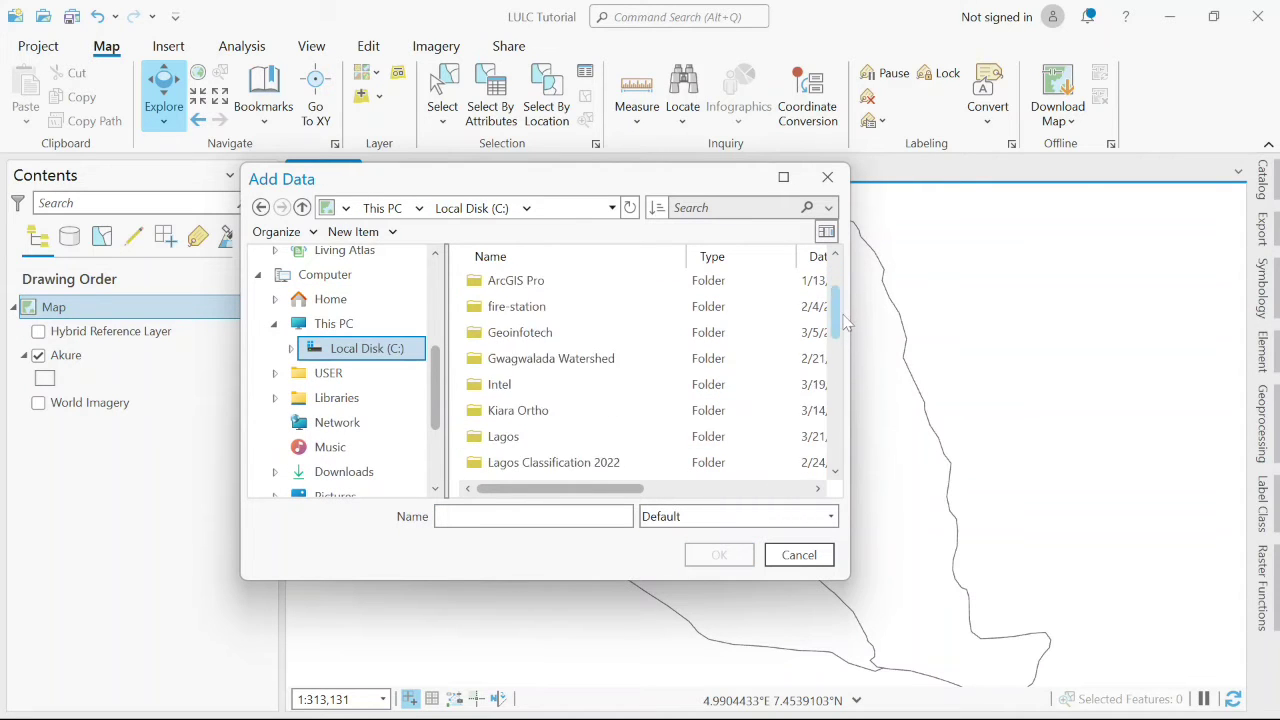
scroll(838, 312, down, 2)
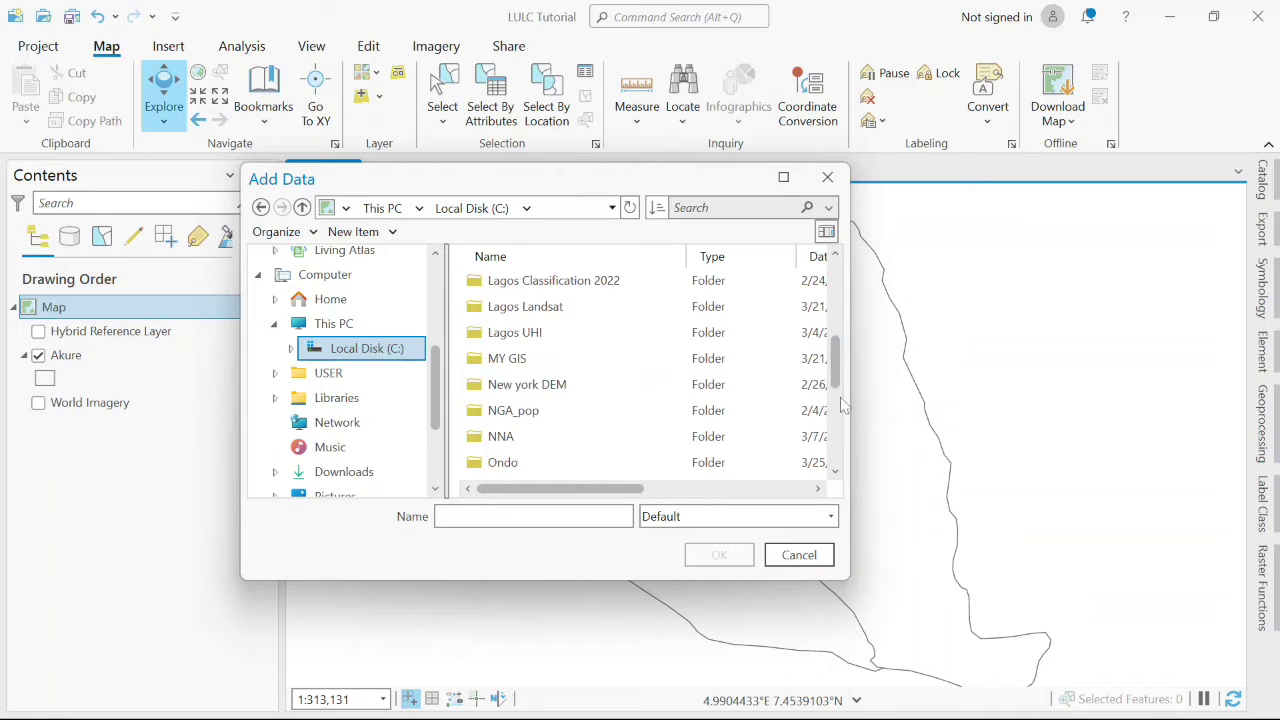
scroll(840, 380, down, 1)
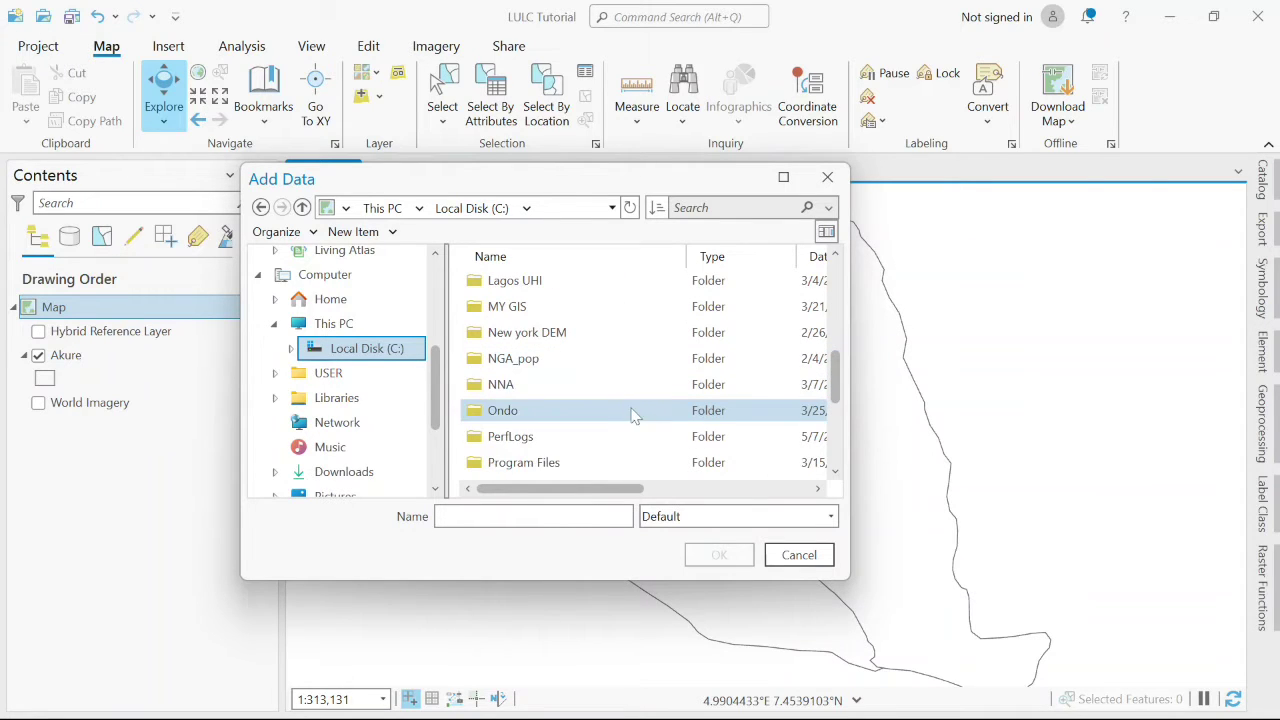
double_click(634, 412)
double_click(570, 395)
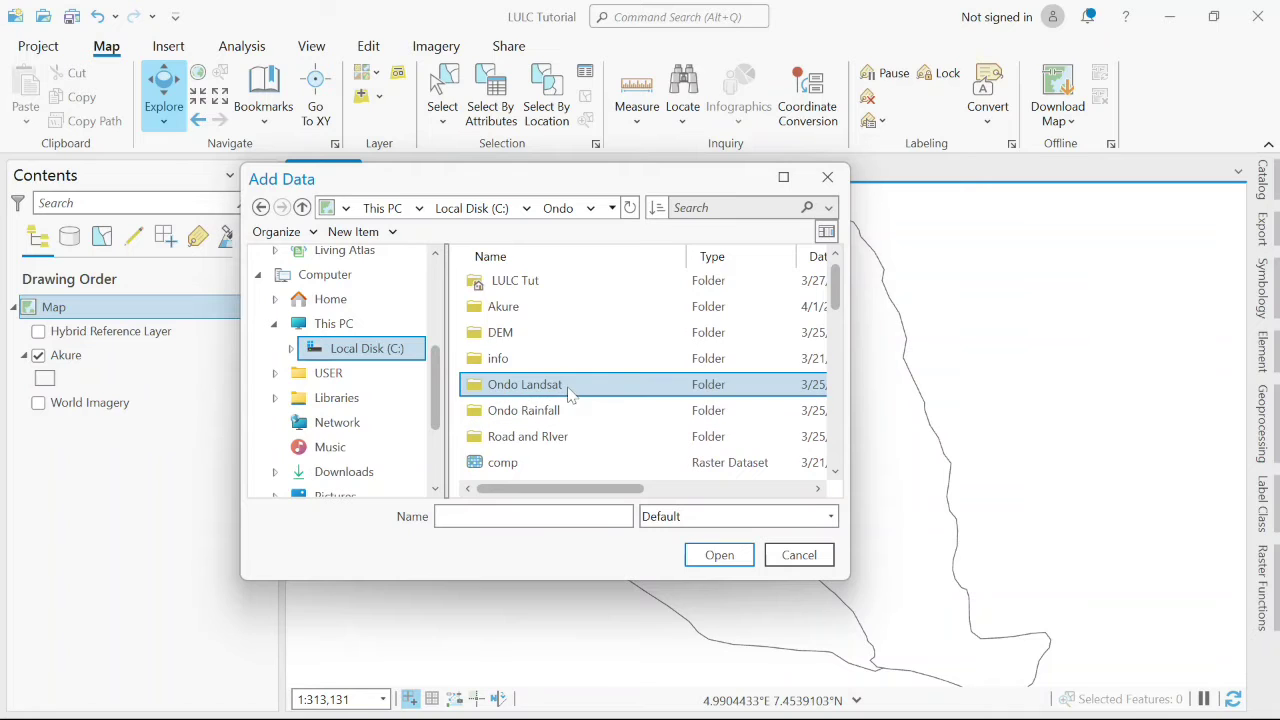
scroll(837, 310, down, 3)
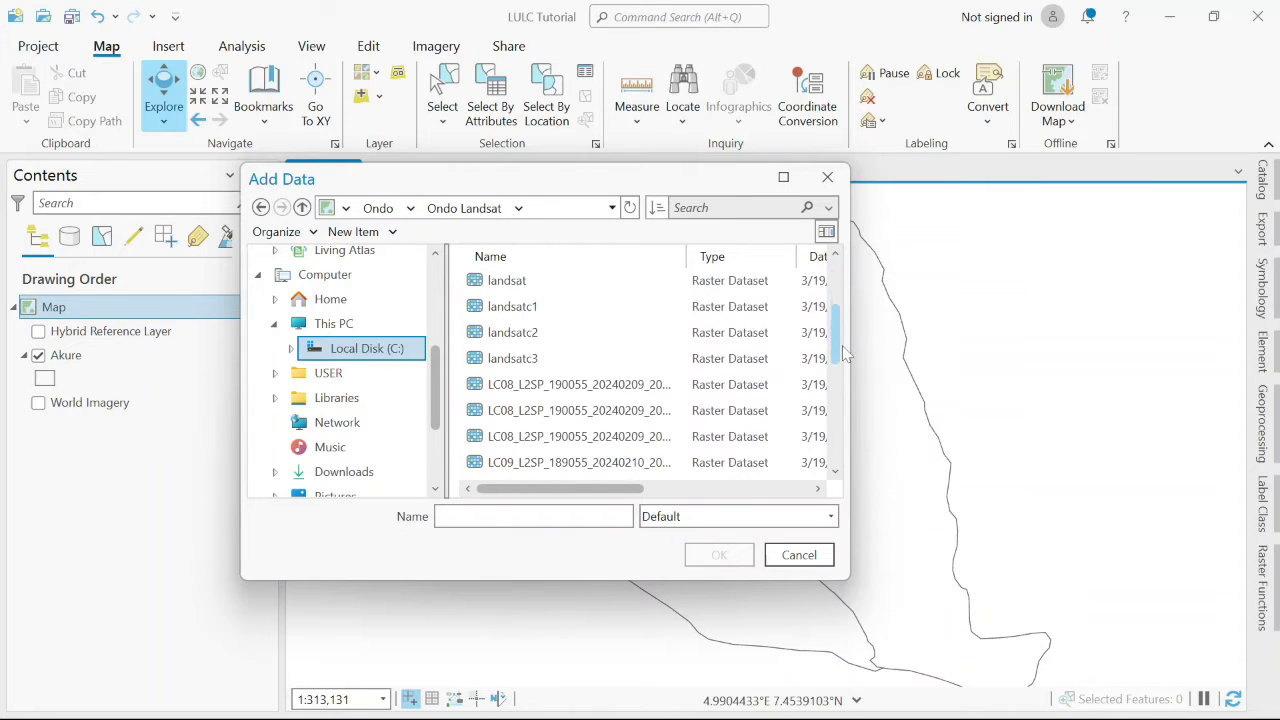
click(645, 343)
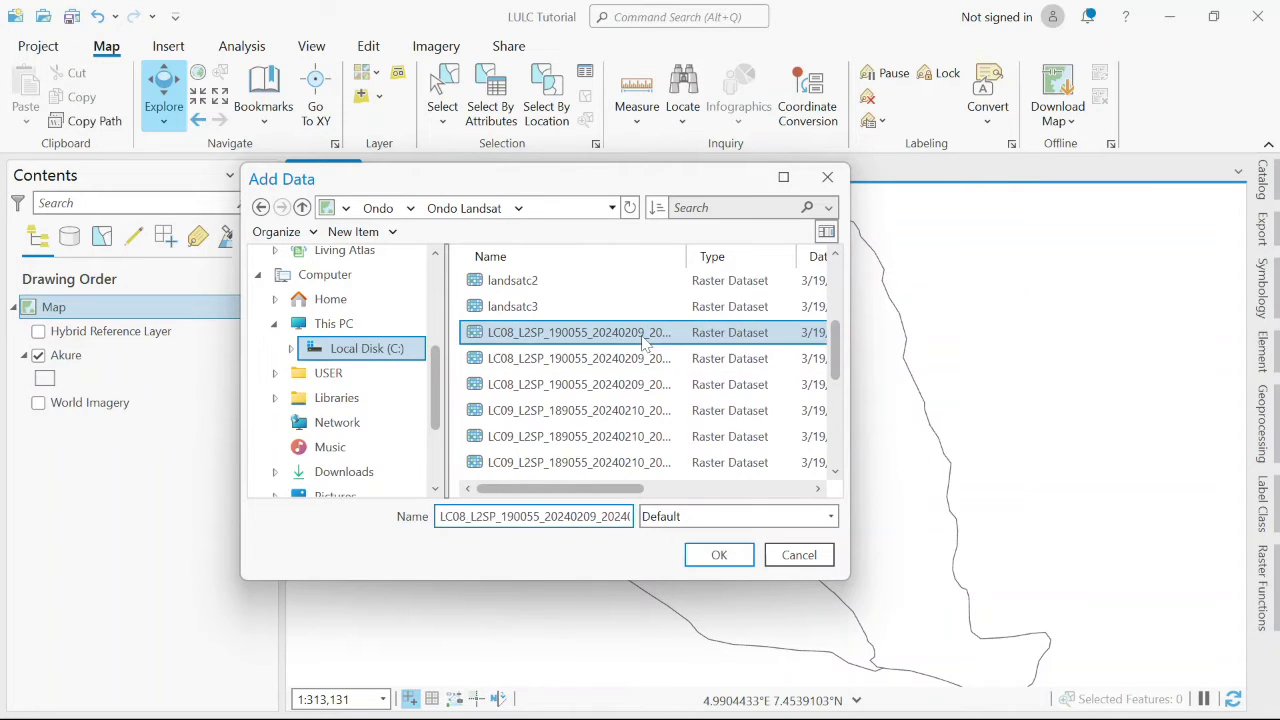
ctrl+click(645, 362)
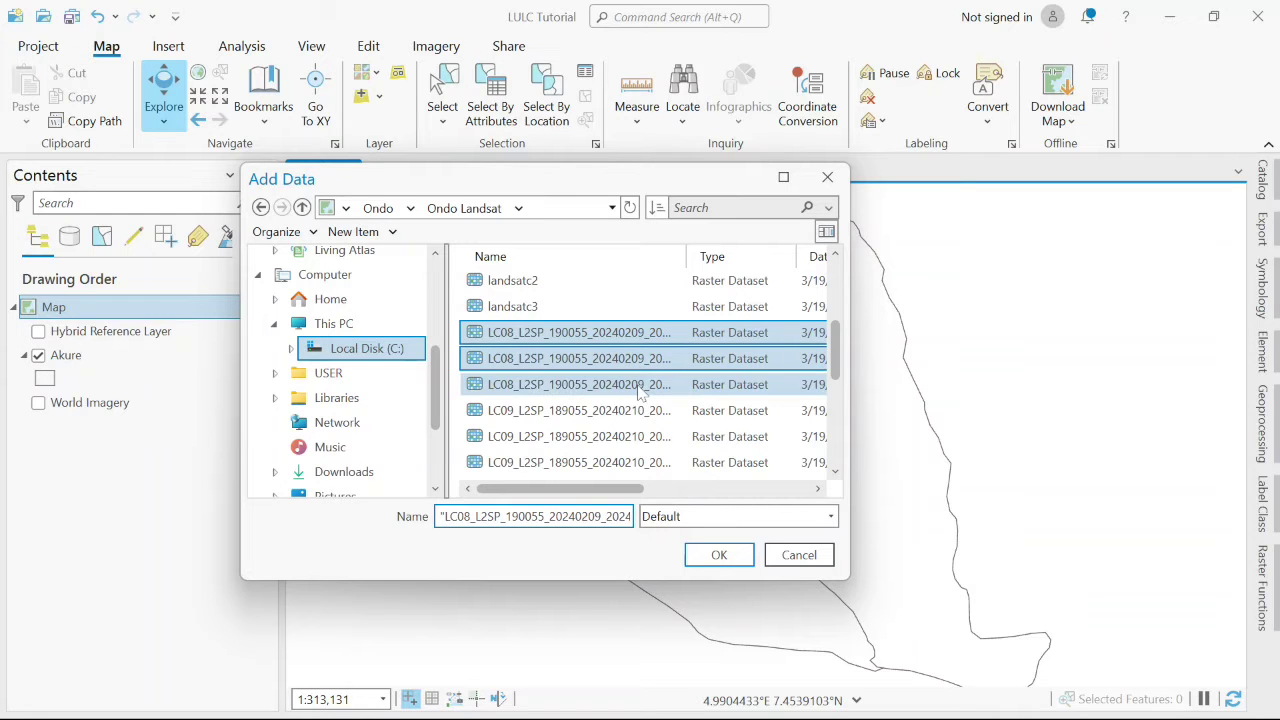
ctrl+click(643, 390)
click(716, 555)
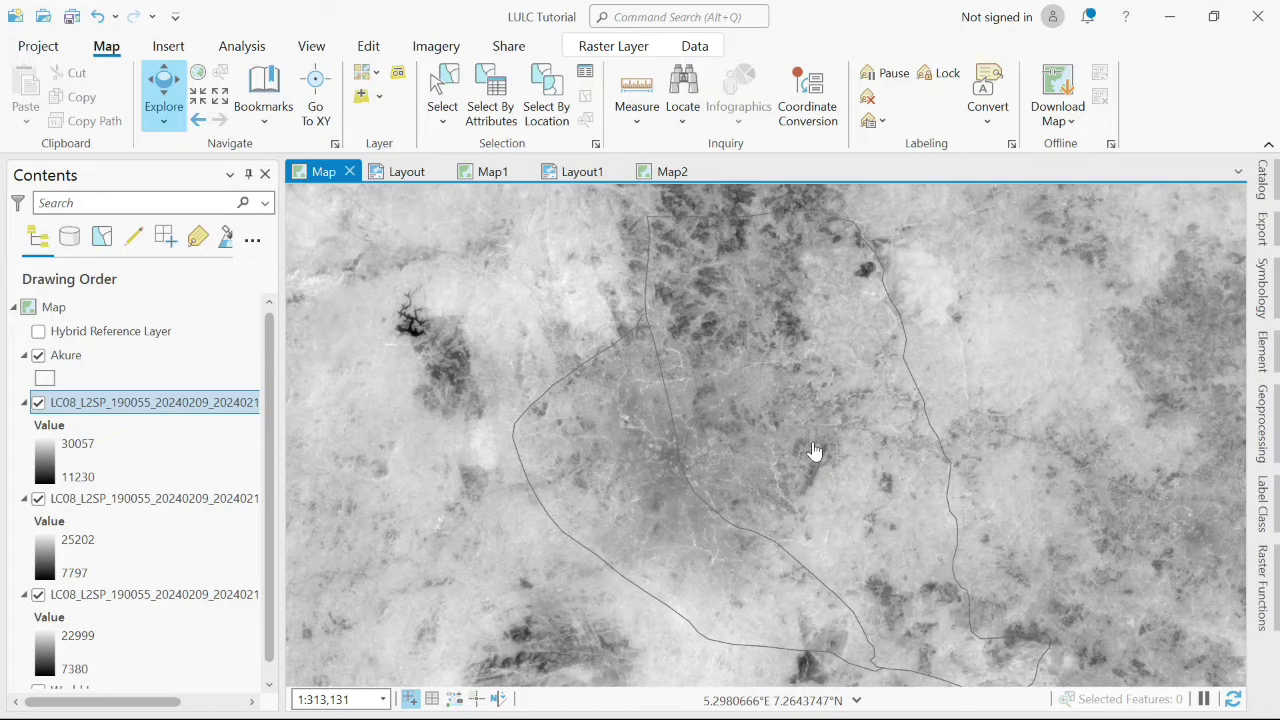
Step: Open the Composite Bands tool and add bands B5, B4 and B3 as inputs
click(1261, 421)
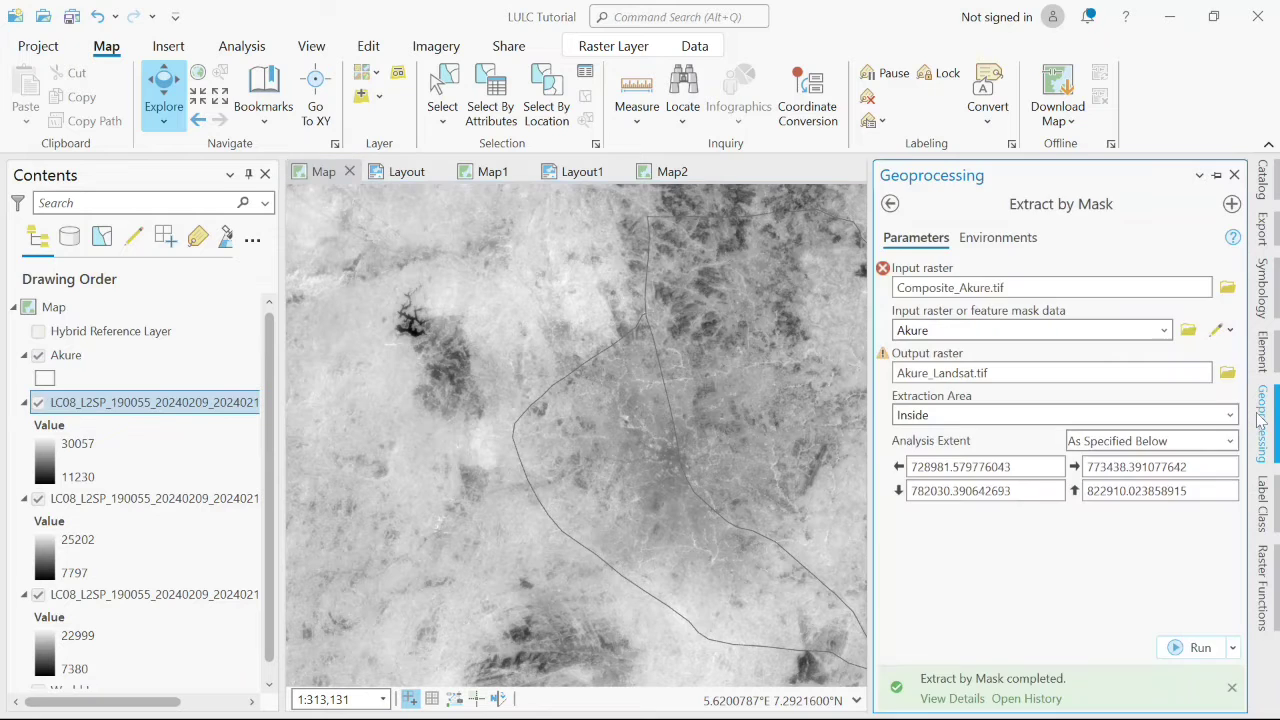
click(891, 204)
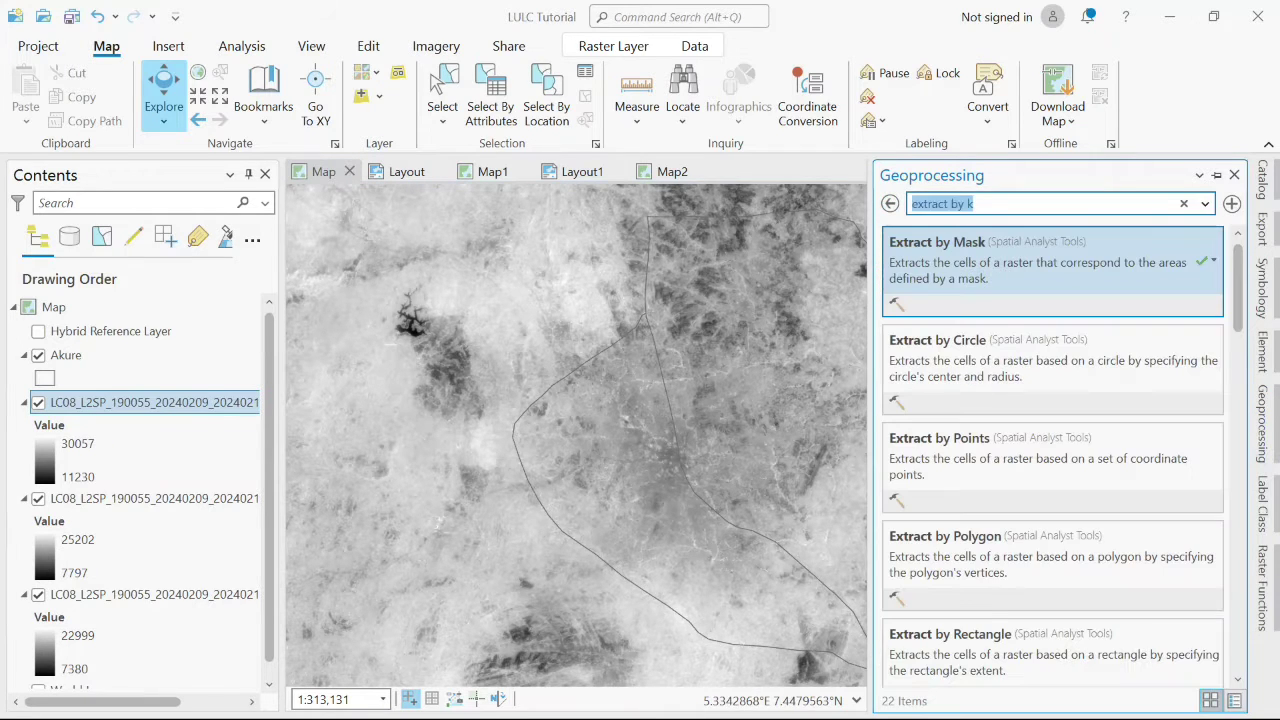
text(compos)
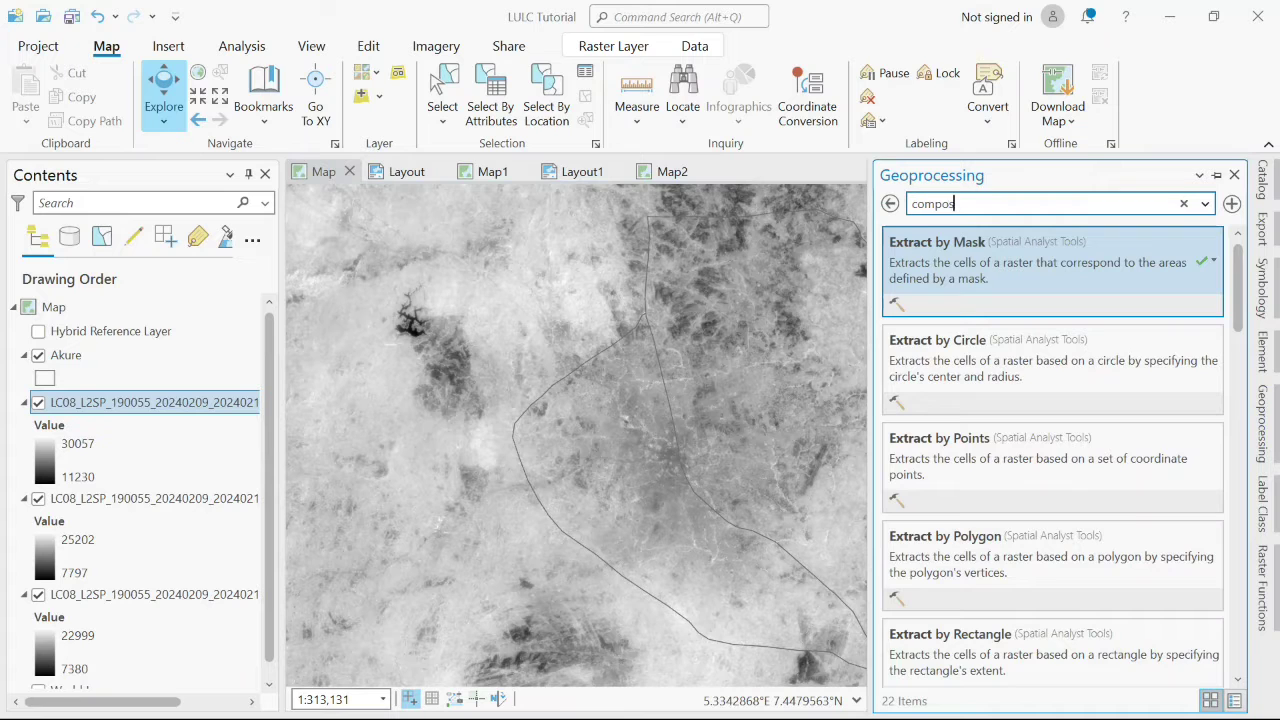
text(ite)
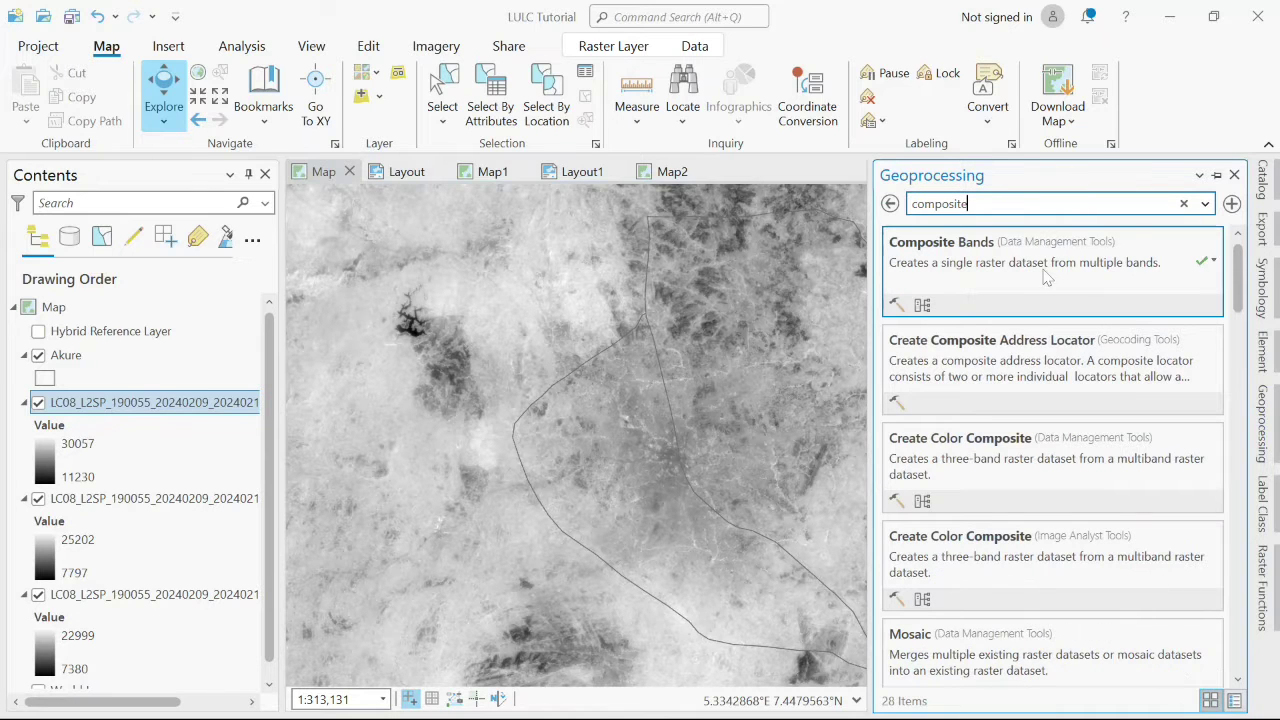
click(1046, 277)
click(1090, 290)
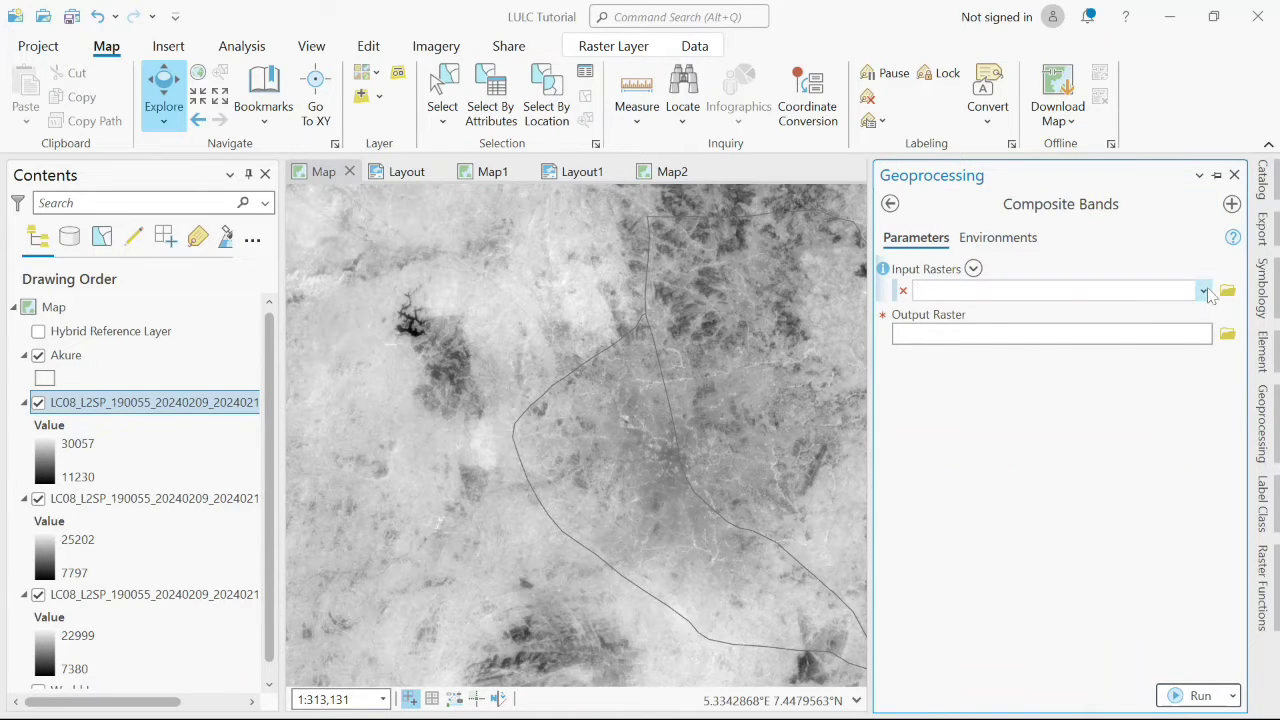
click(1204, 291)
click(1192, 314)
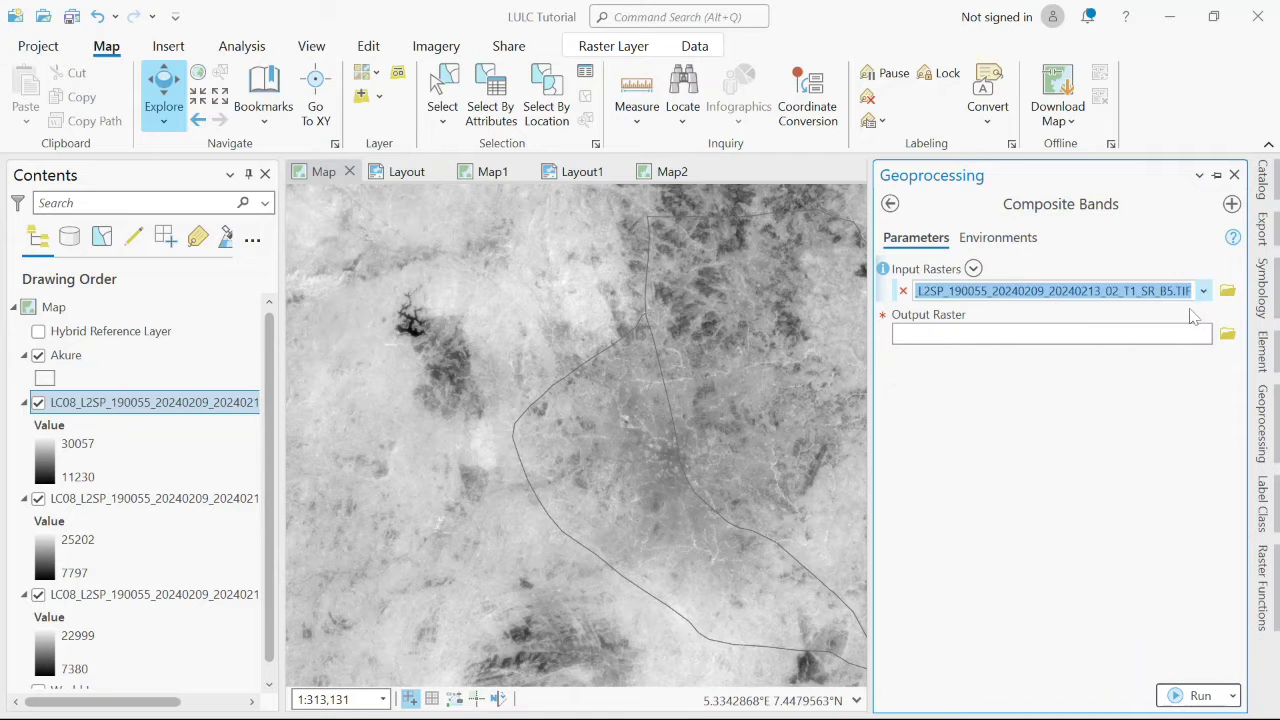
click(1201, 315)
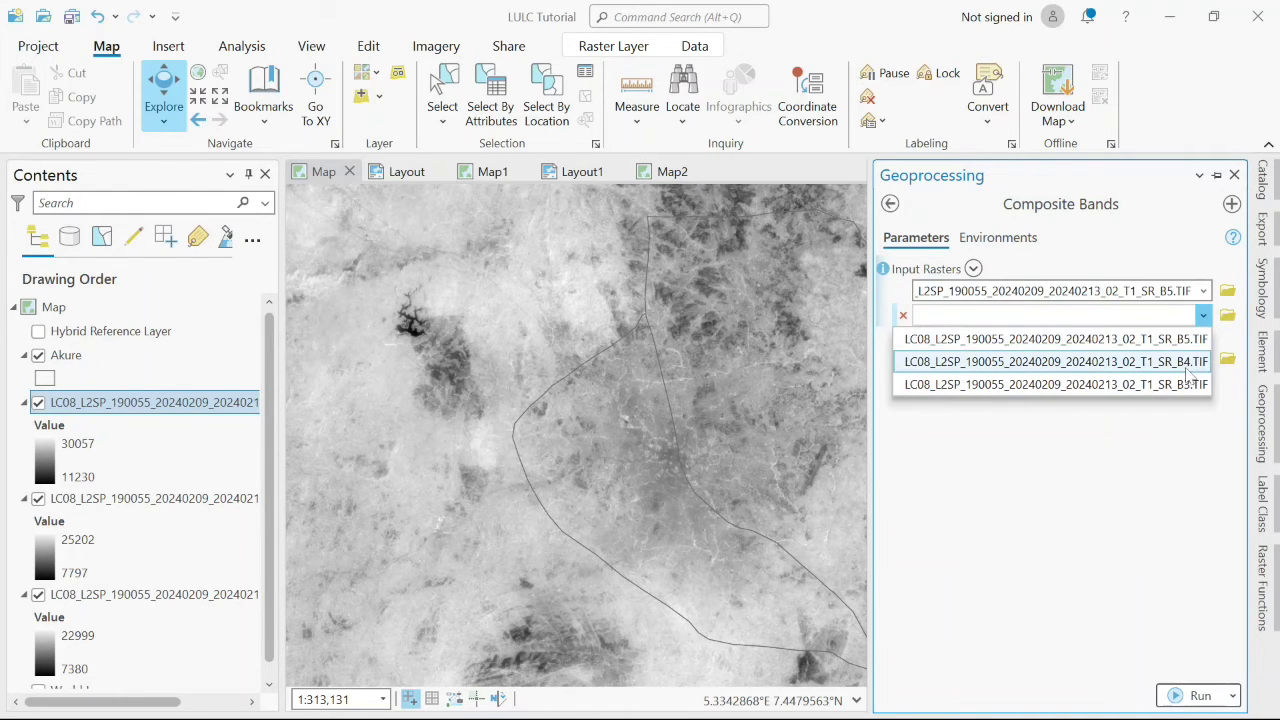
click(1190, 362)
click(1203, 340)
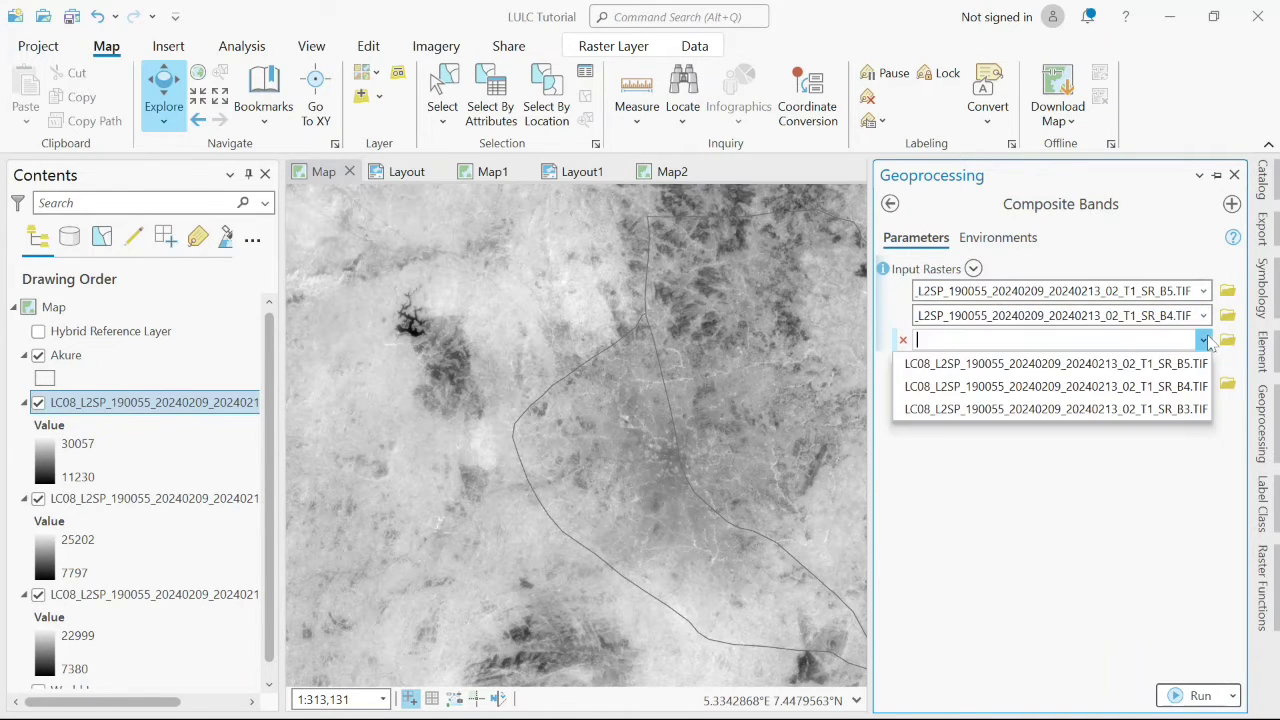
click(1170, 408)
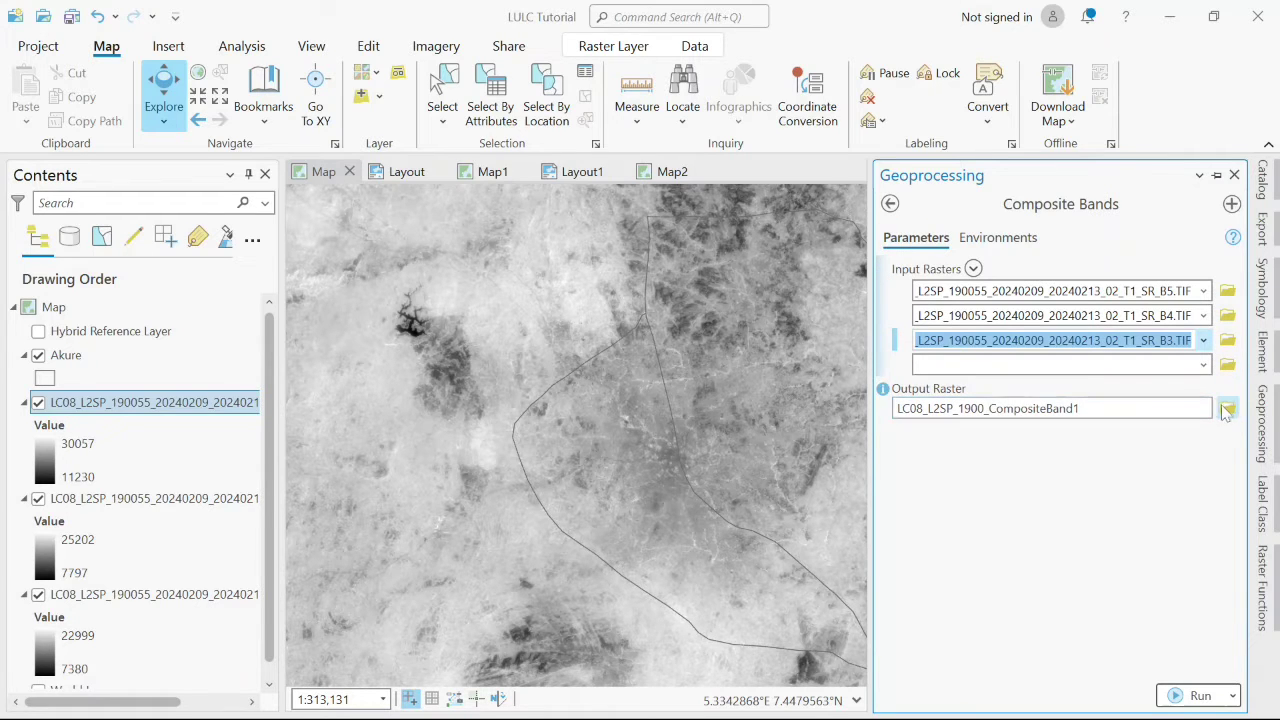
Step: Save the output as Composite in the LULC Tut folder and run the tool
click(1226, 410)
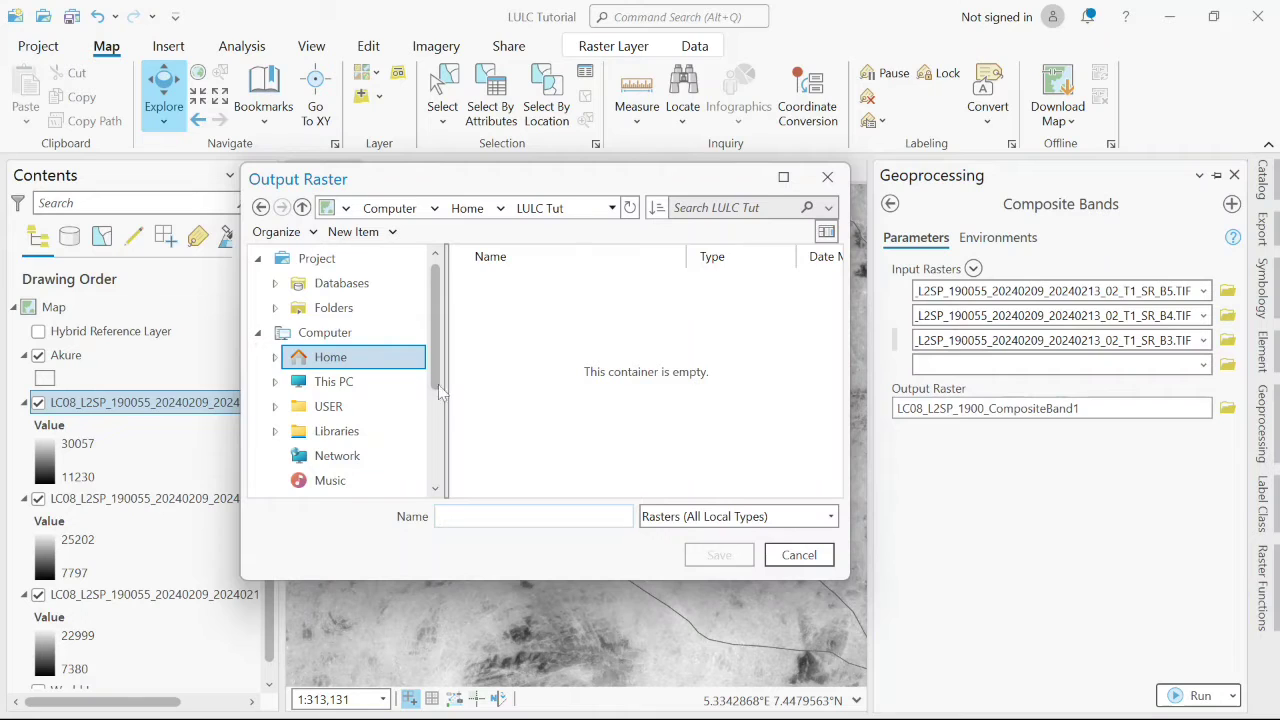
click(378, 310)
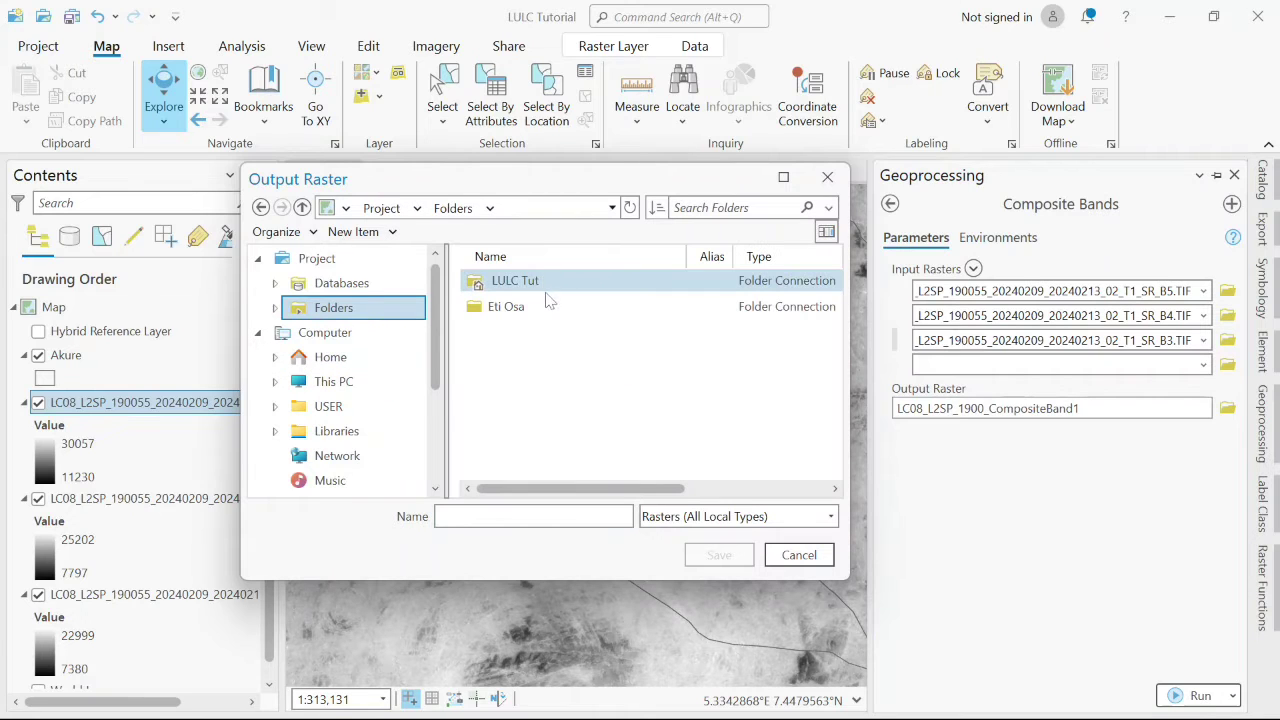
click(541, 282)
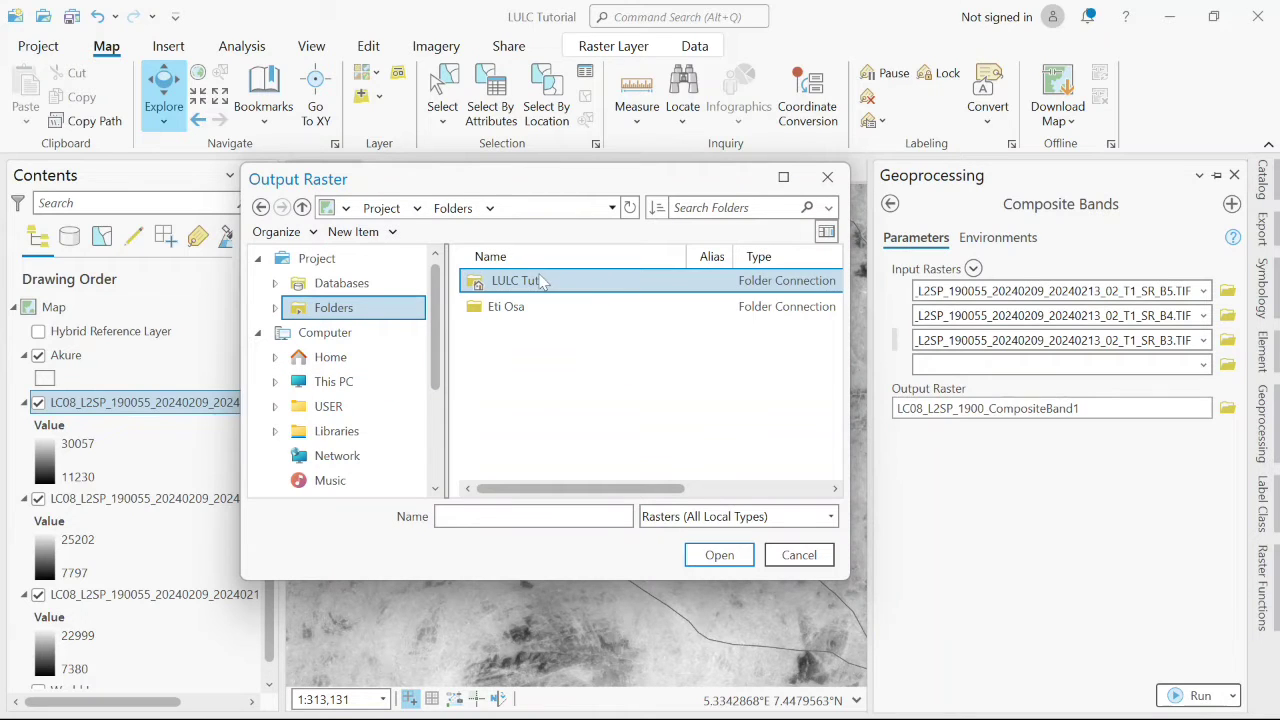
double_click(630, 287)
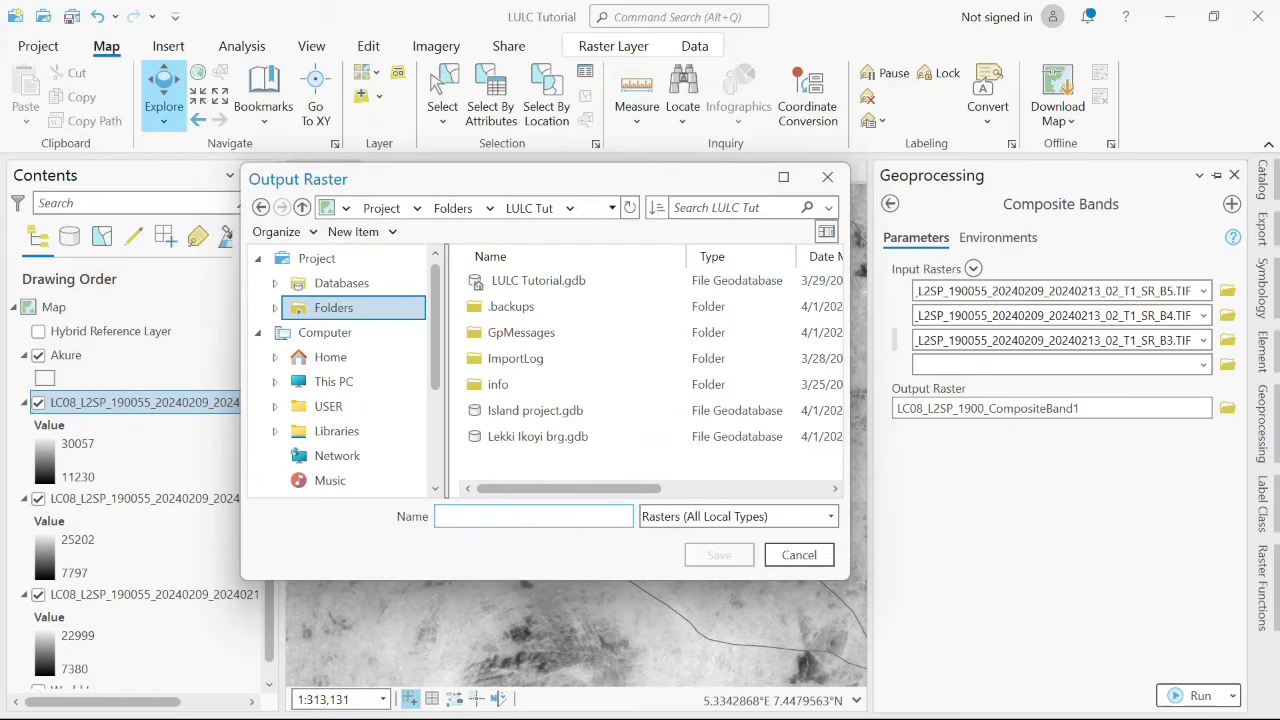
text(Ak)
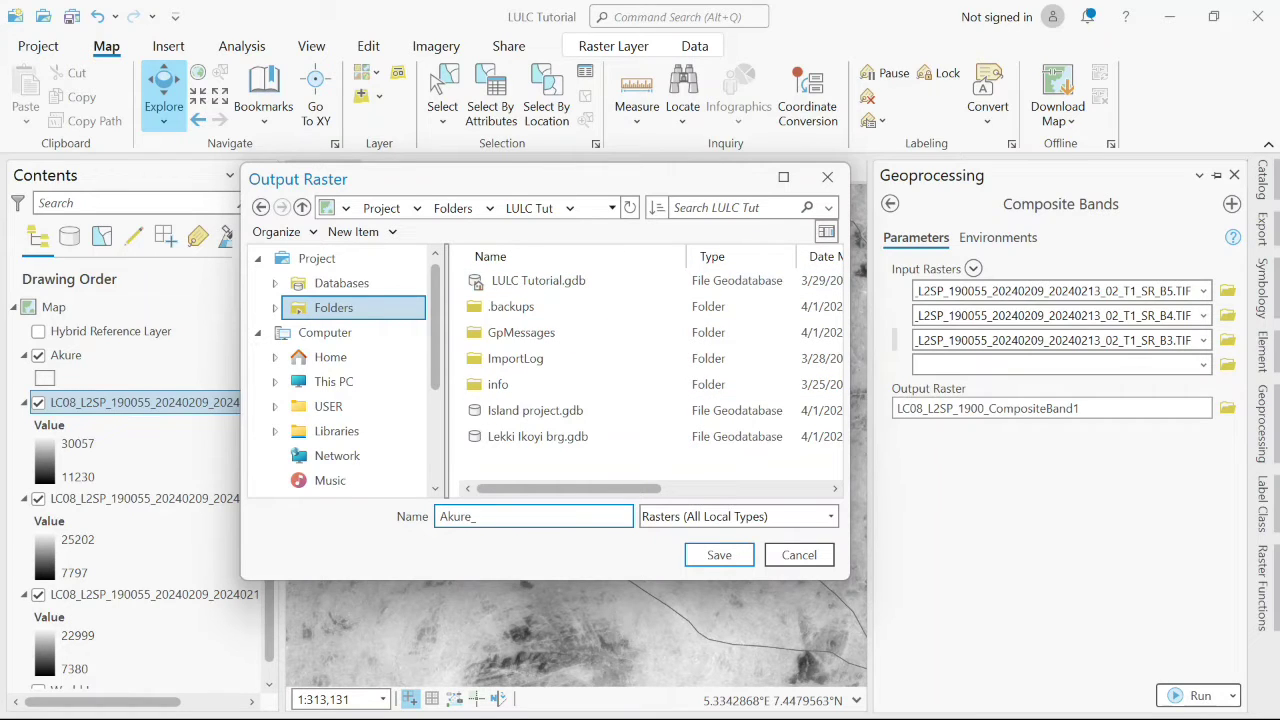
text(ure)
key(BackSpace)
key(BackSpace)
key(BackSpace)
key(BackSpace)
key(BackSpace)
text(Compo)
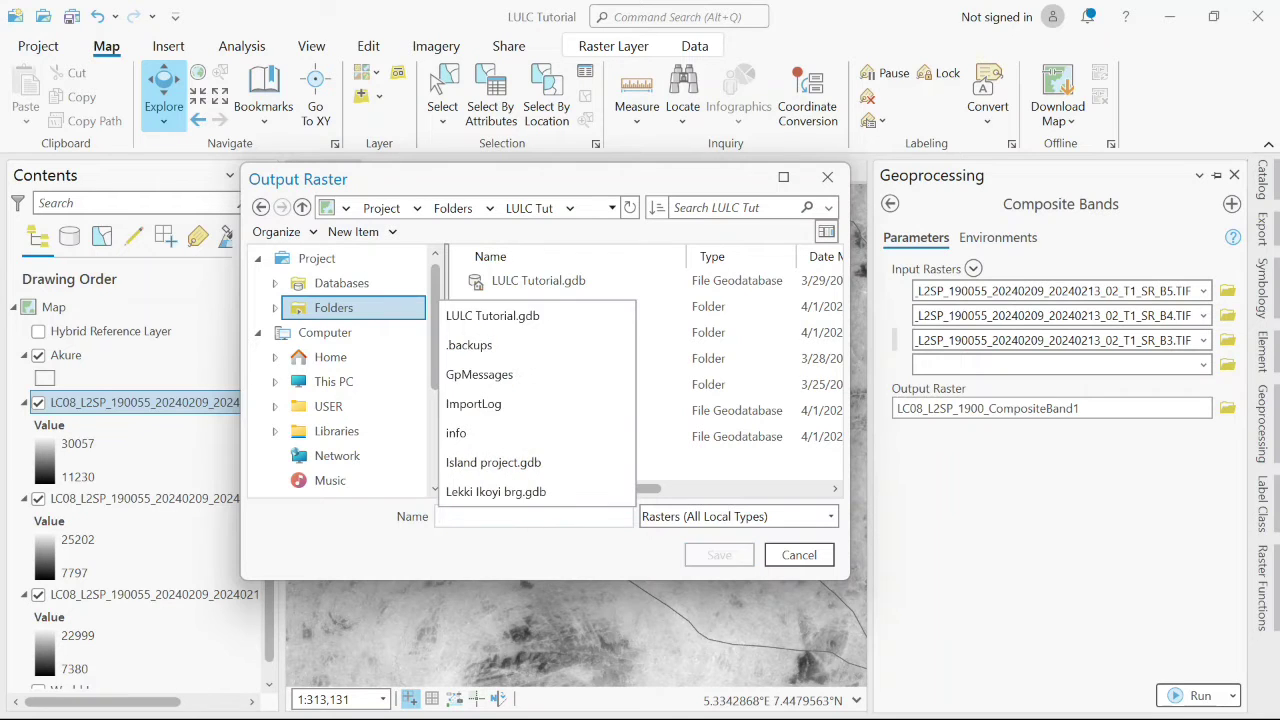
text(site)
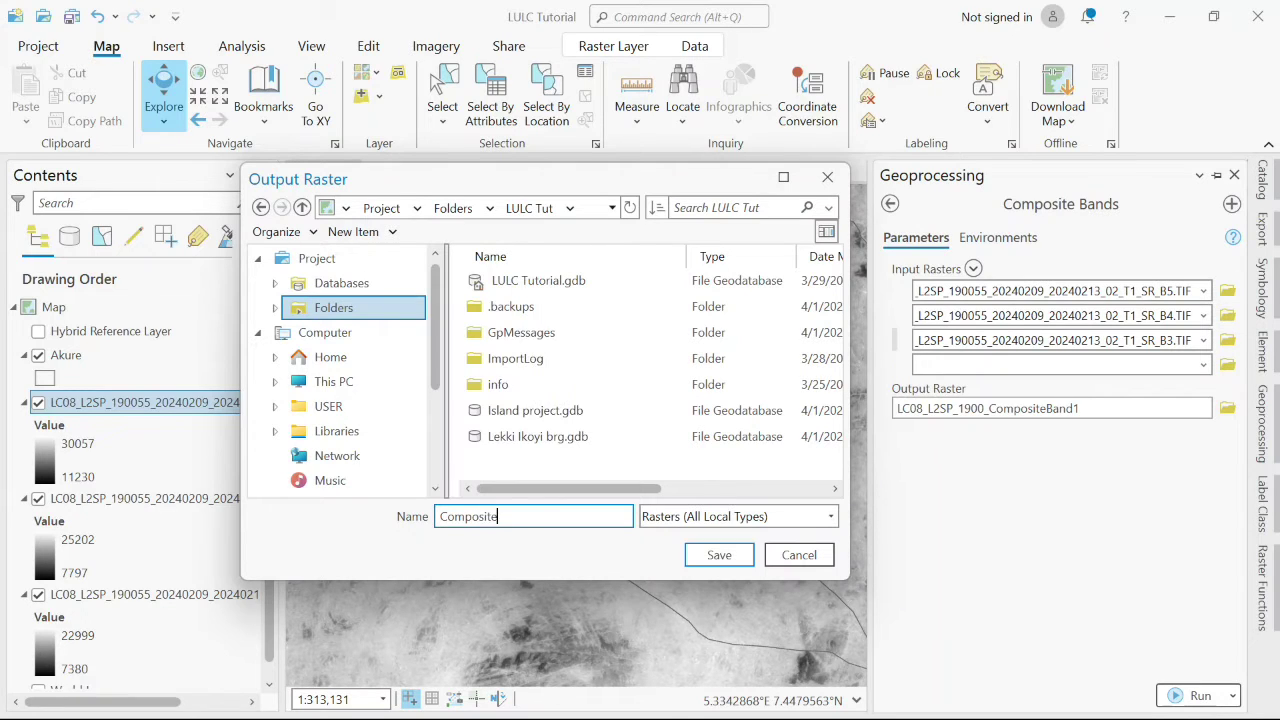
click(713, 555)
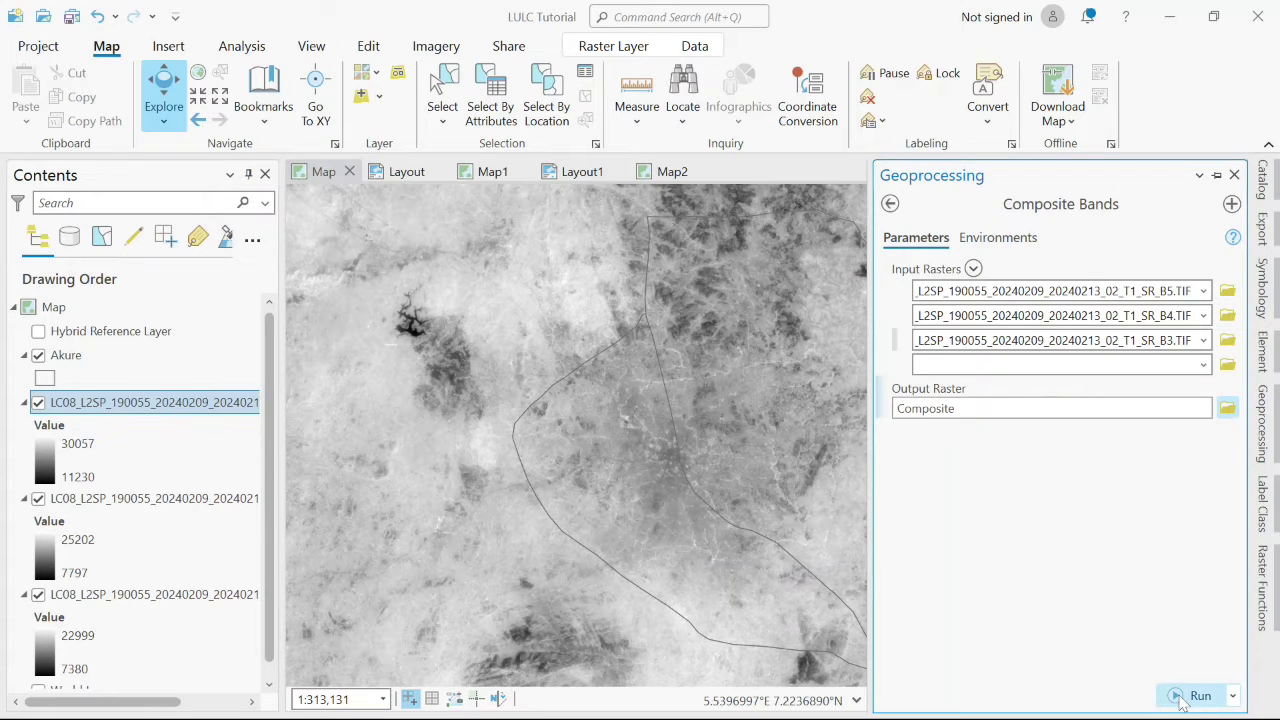
click(1181, 697)
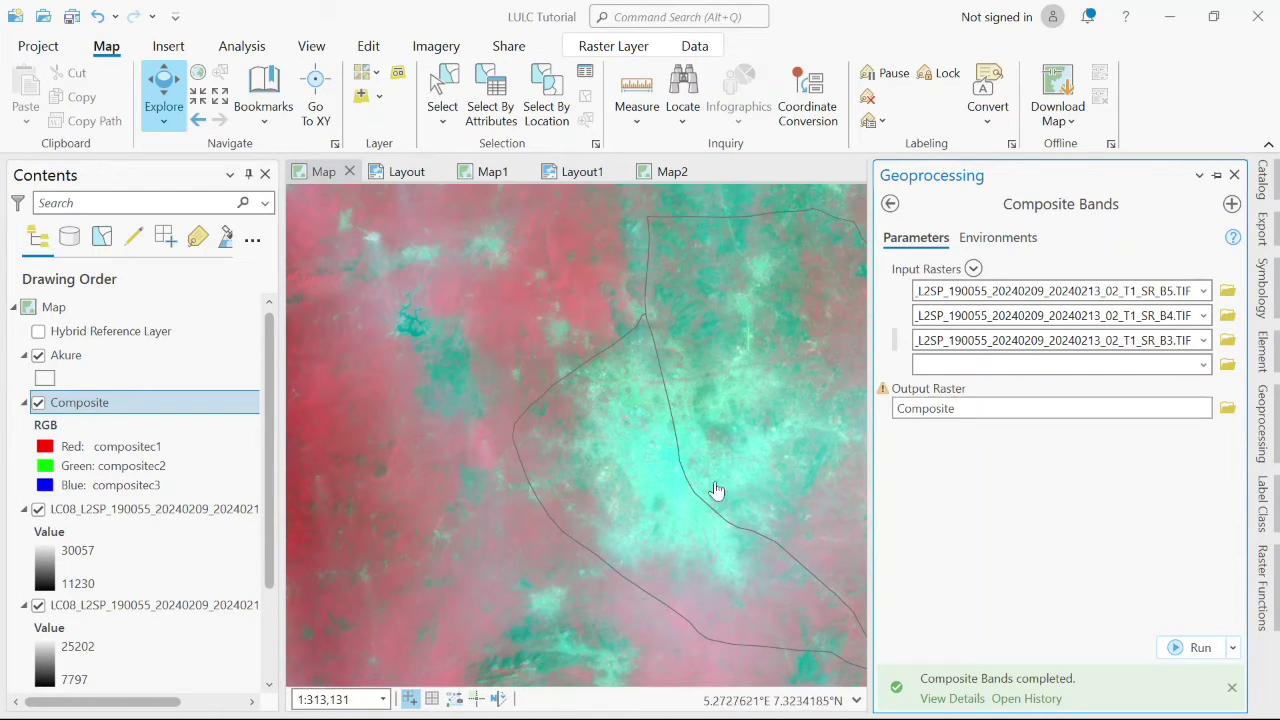
Step: Open Extract by Mask with Composite as input raster and Akure as mask
click(890, 204)
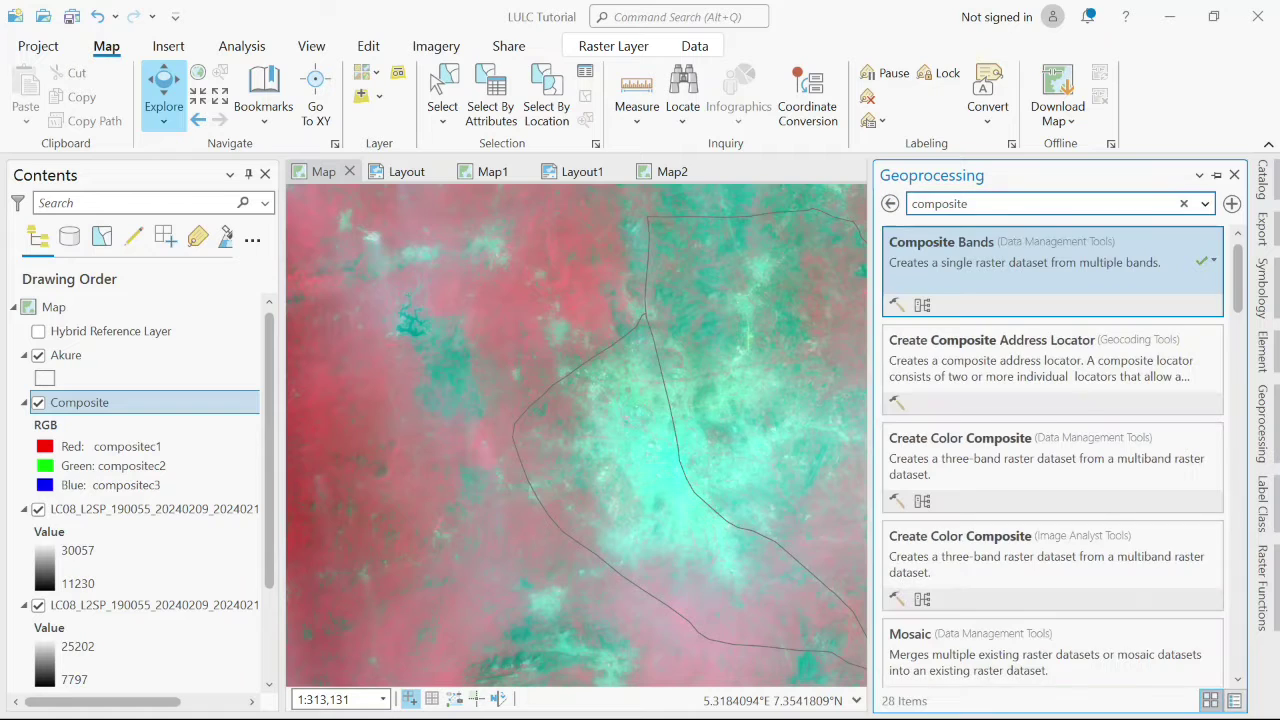
double_click(940, 204)
text(extract by mask)
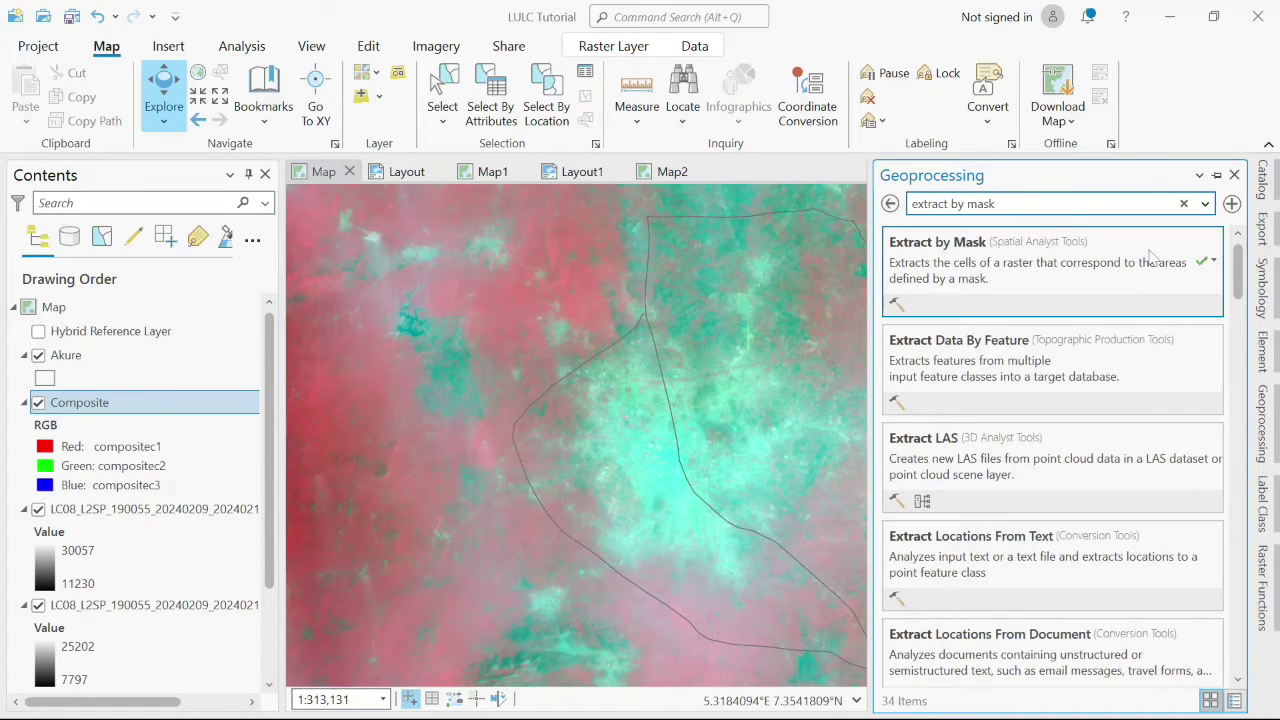
click(1097, 277)
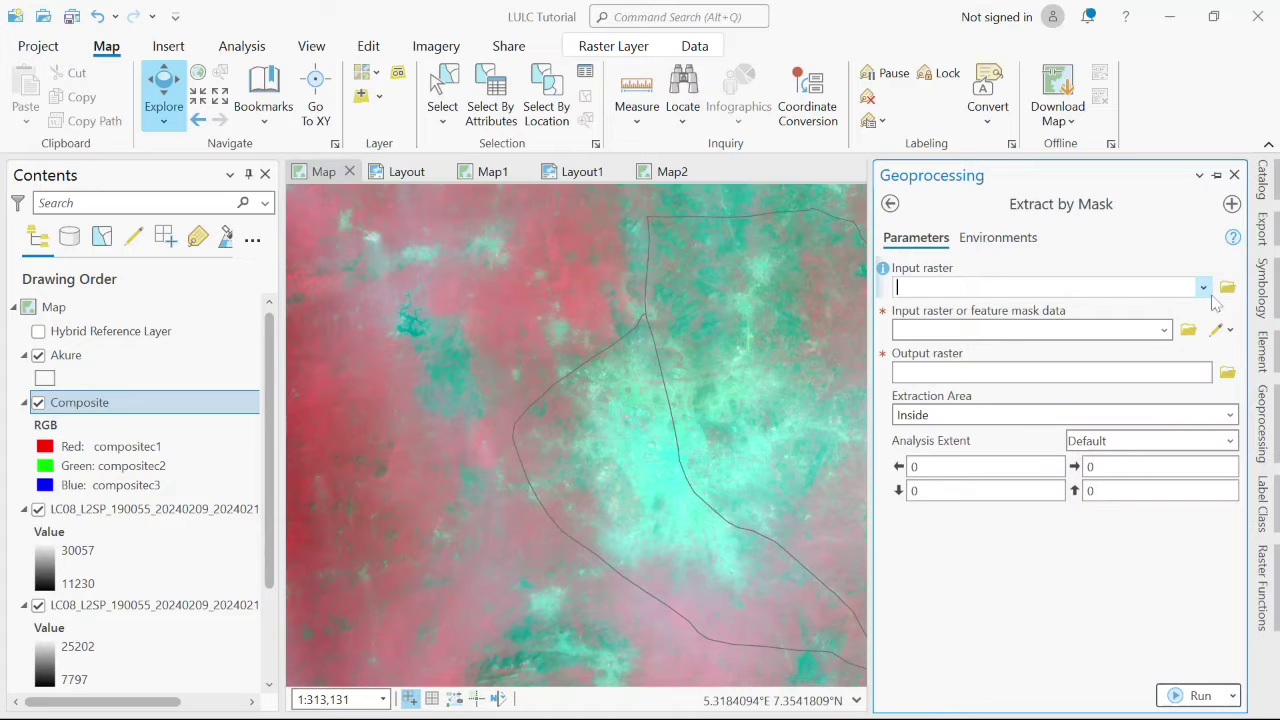
click(1203, 288)
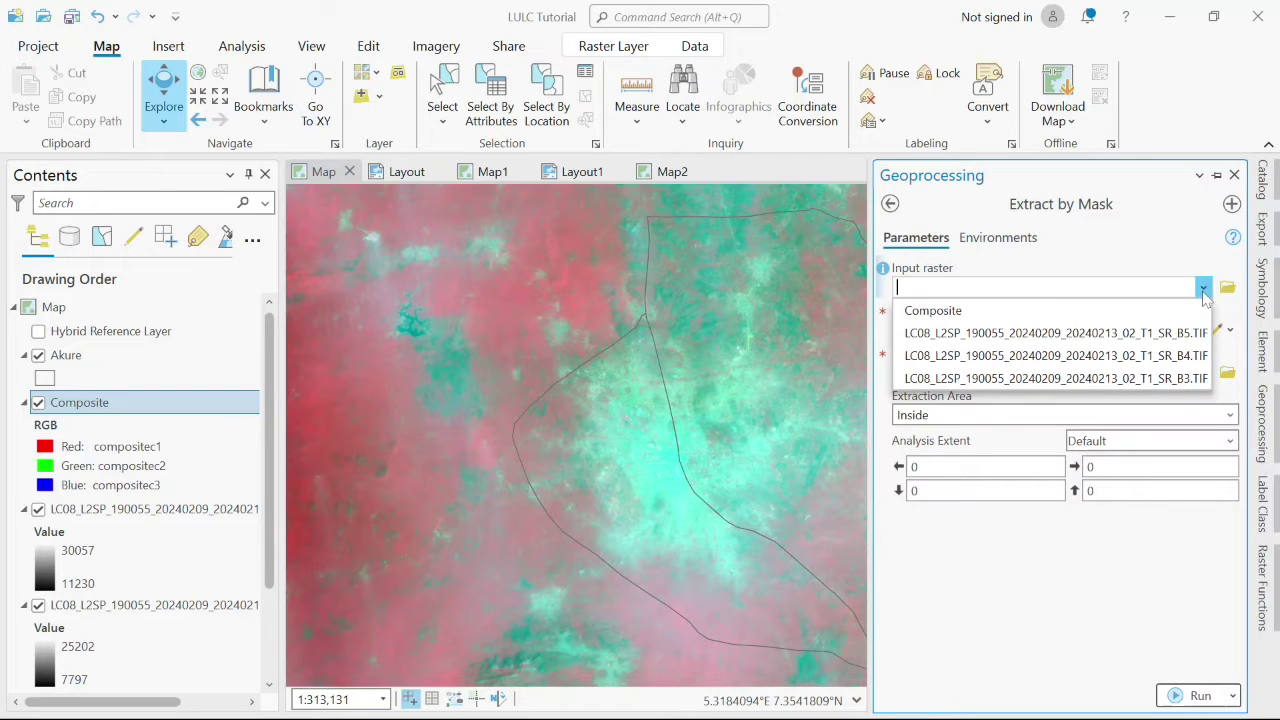
click(1097, 312)
click(1163, 330)
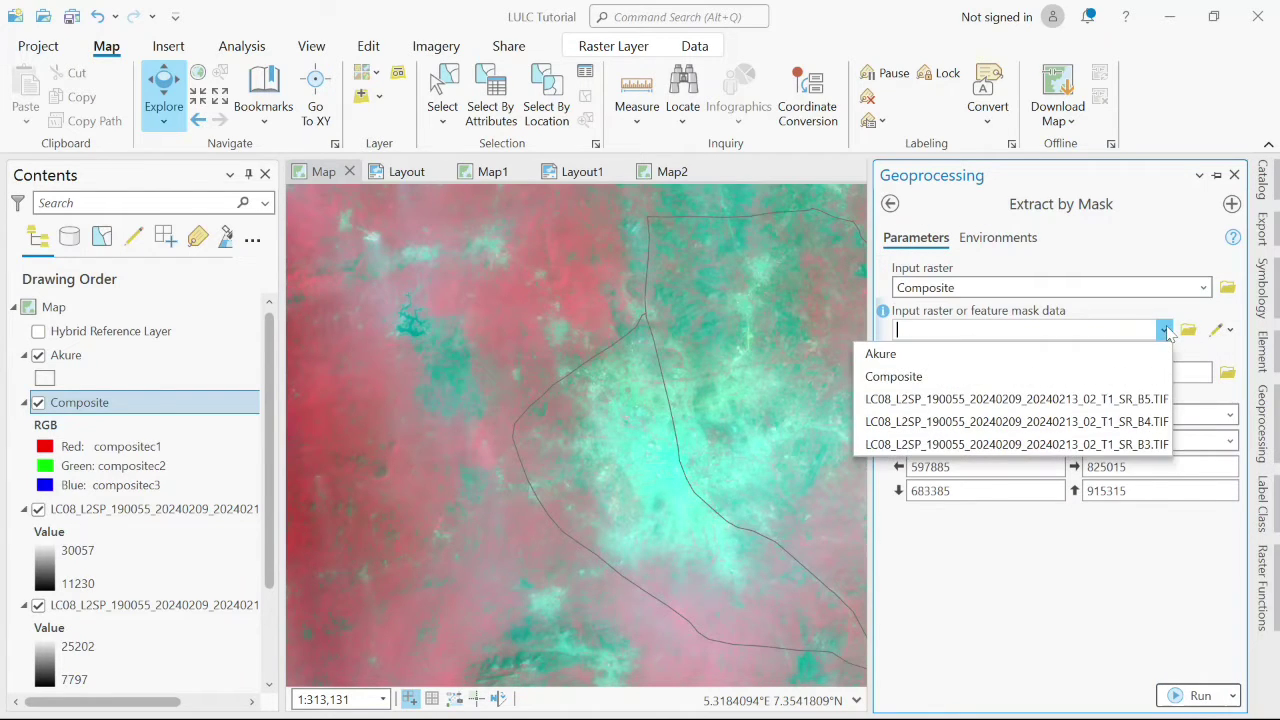
click(1047, 358)
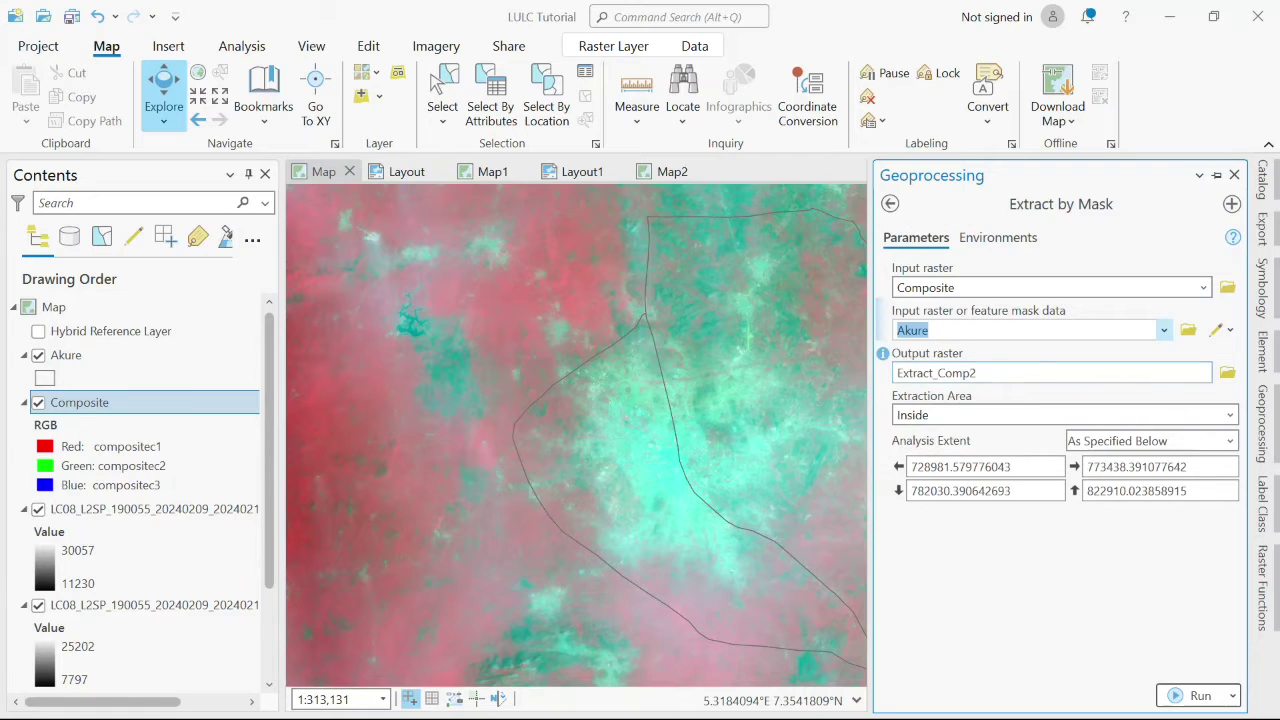
Step: Save the output as Akure_landsat.tif in LULC Tut and run the extraction
click(1227, 373)
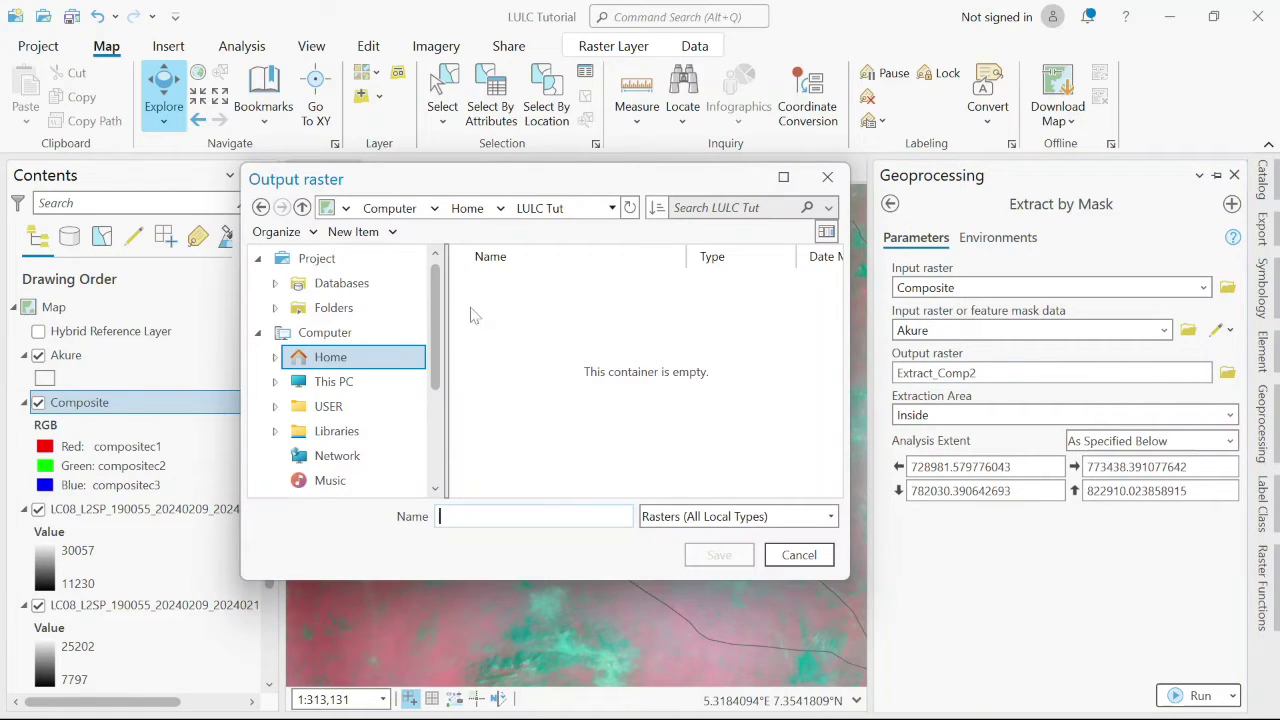
click(336, 309)
double_click(560, 288)
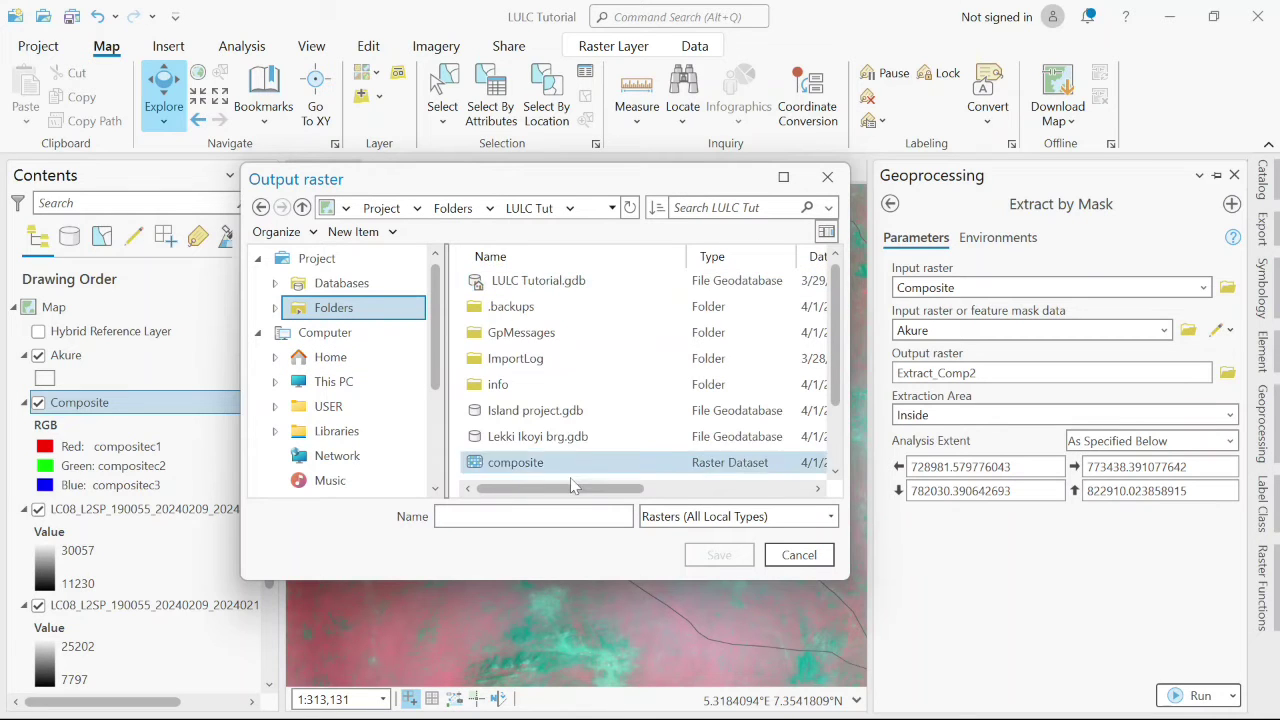
click(560, 516)
text(Akure_landsat)
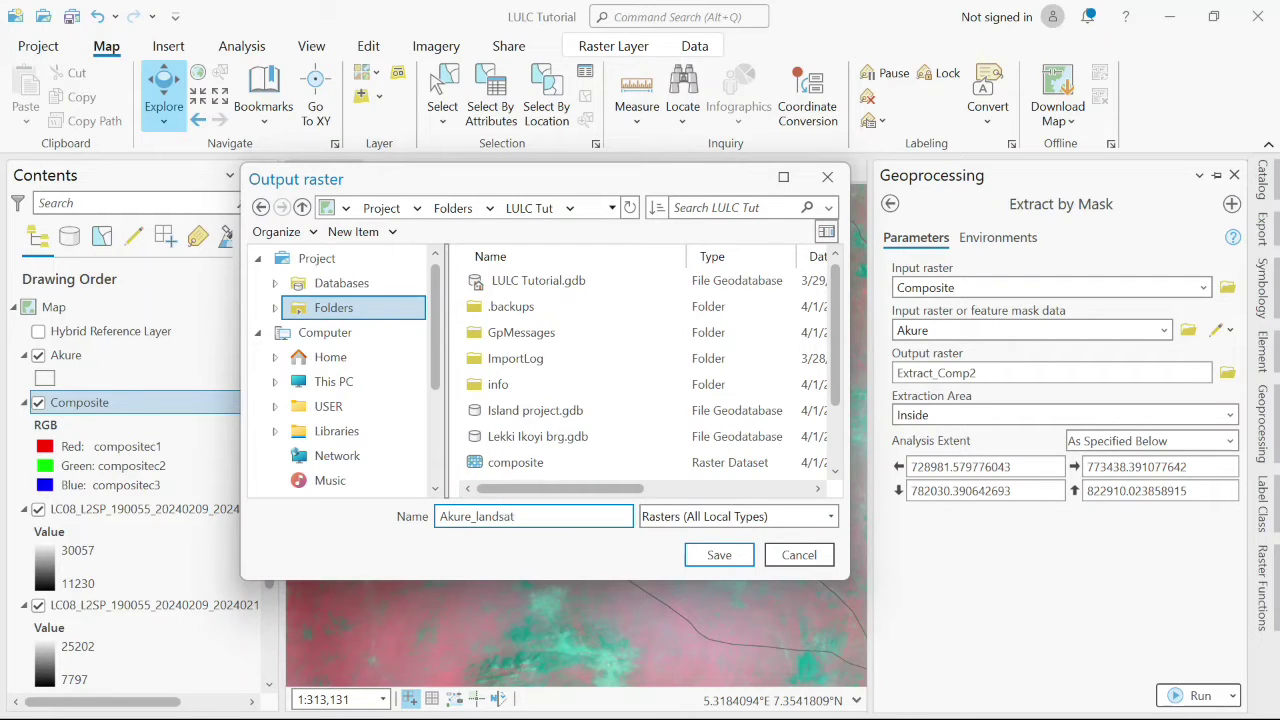
key(Return)
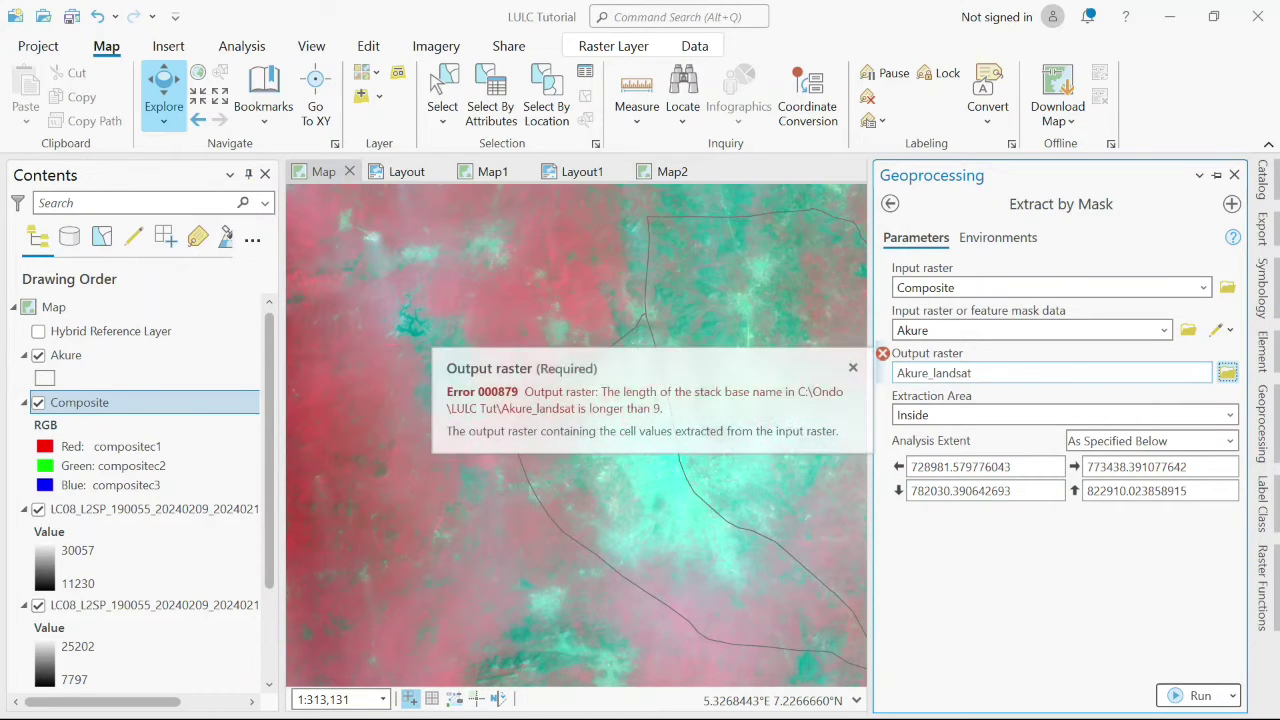
click(1000, 373)
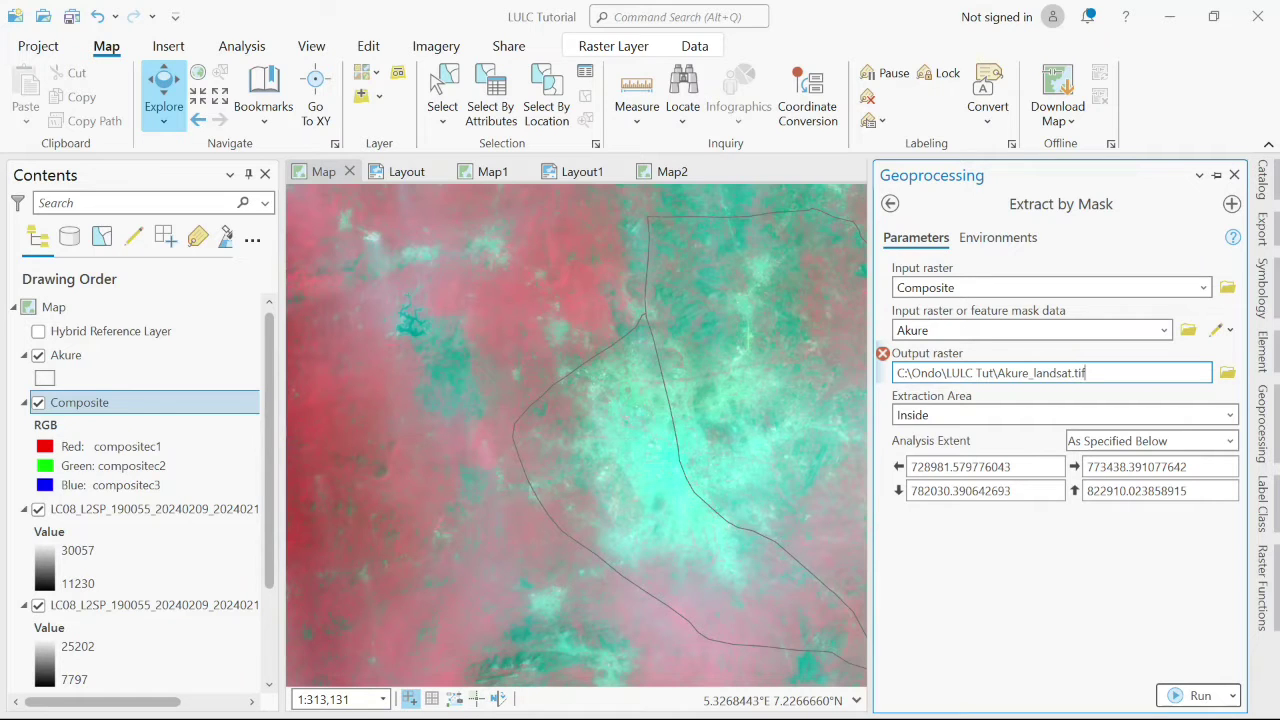
click(1045, 570)
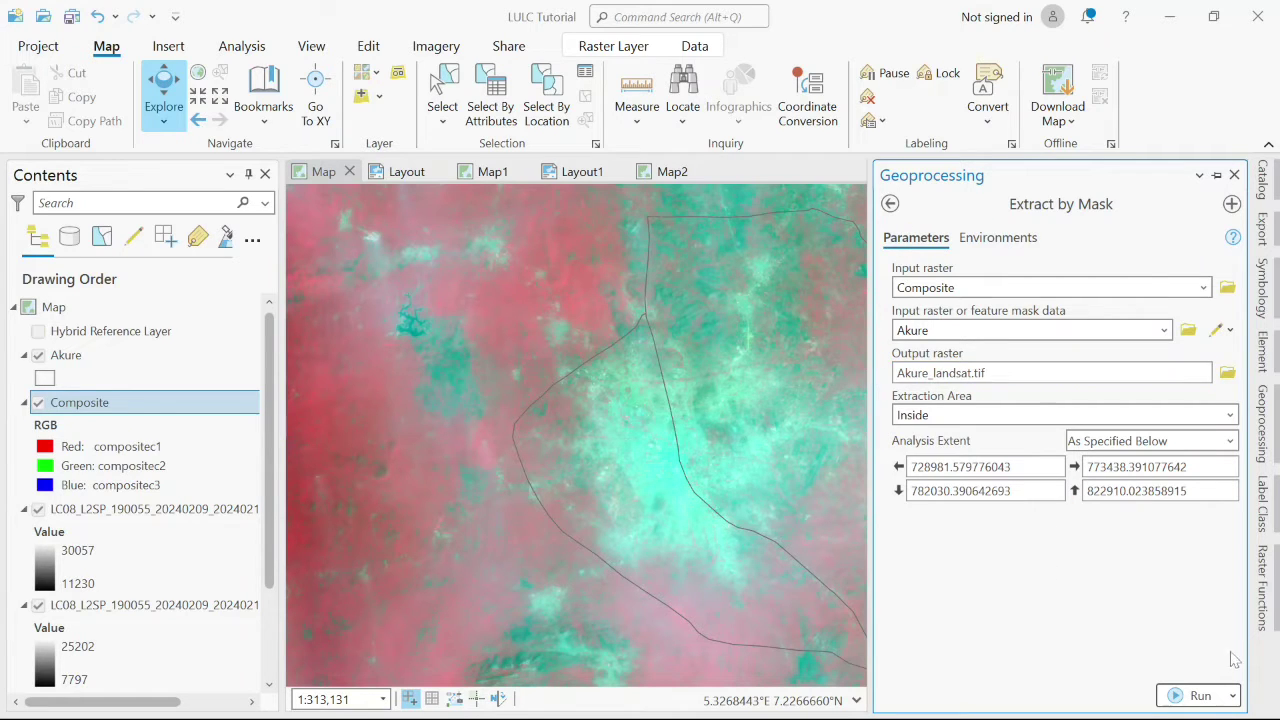
click(1200, 697)
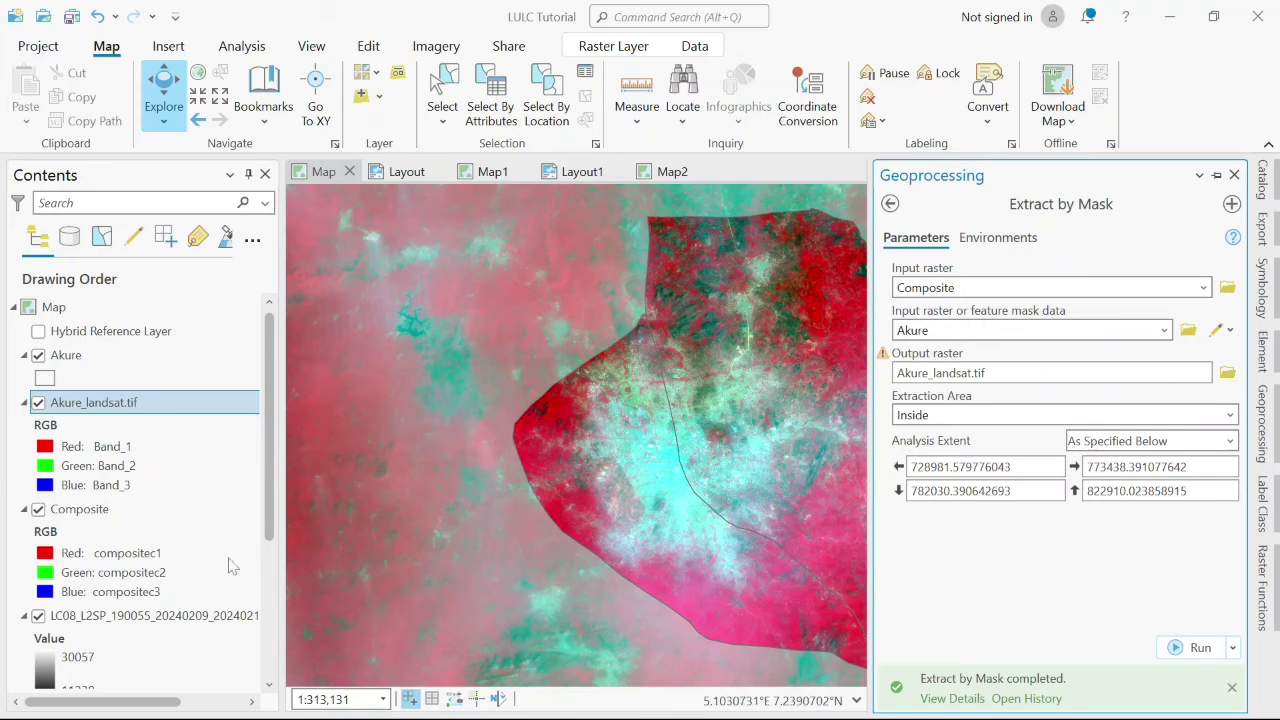
Step: Remove the Composite layer and all three LC08 band layers from Contents
right_click(84, 520)
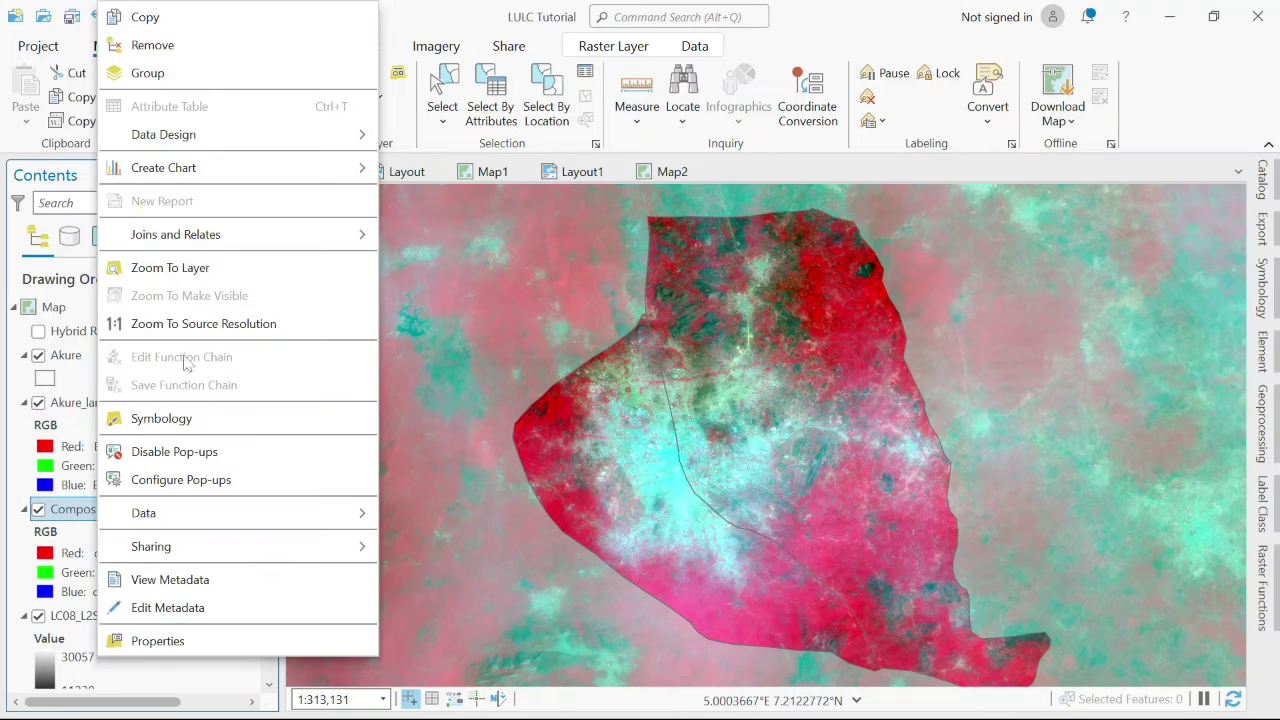
click(160, 45)
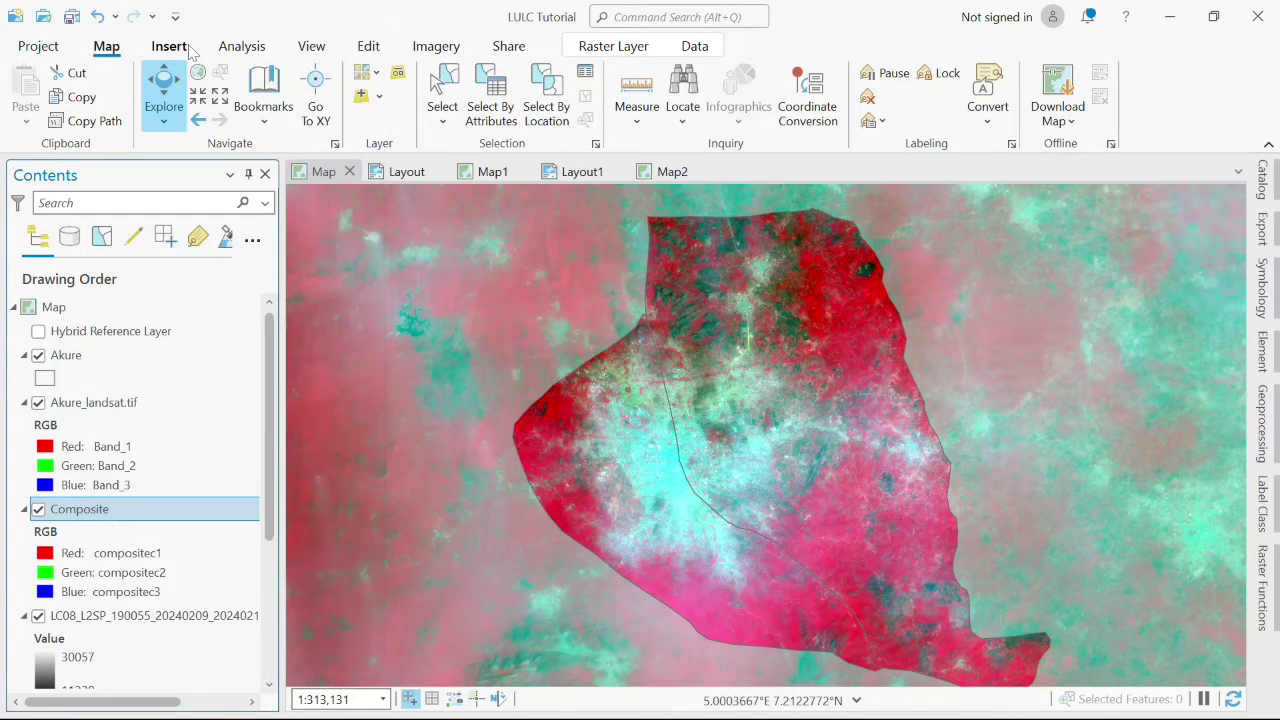
right_click(128, 525)
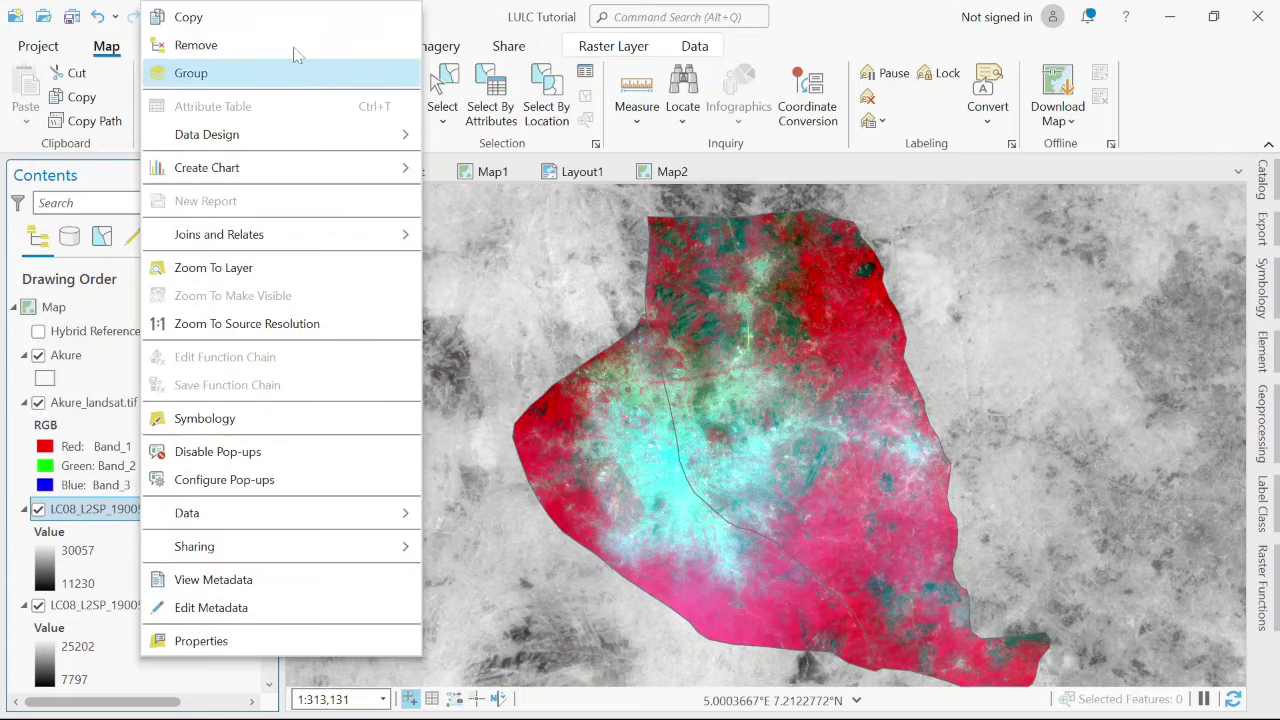
click(280, 46)
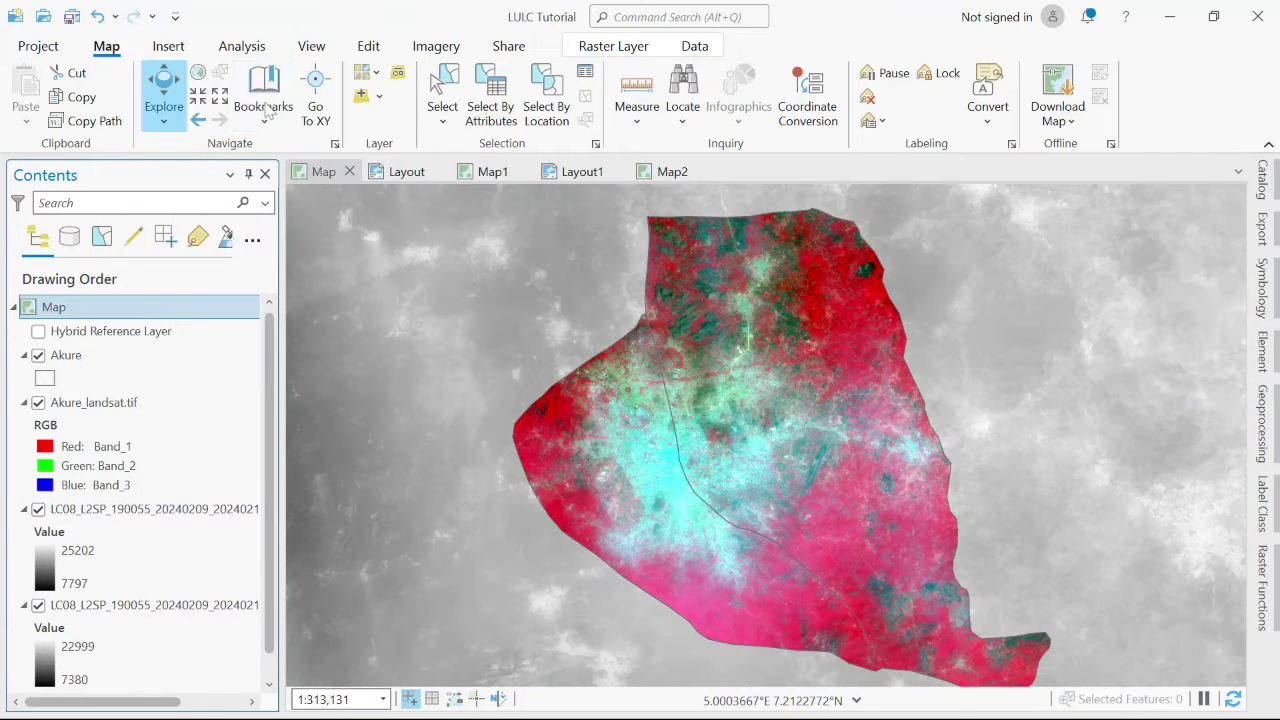
right_click(120, 512)
click(214, 50)
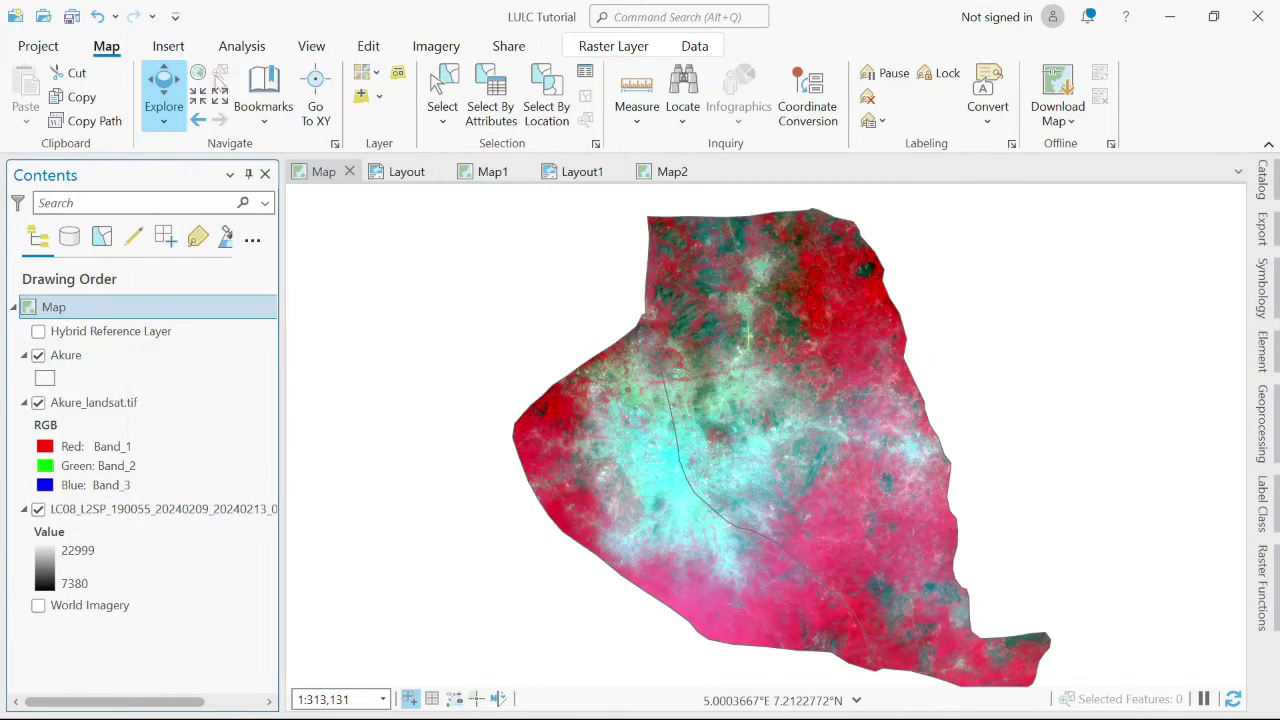
right_click(175, 512)
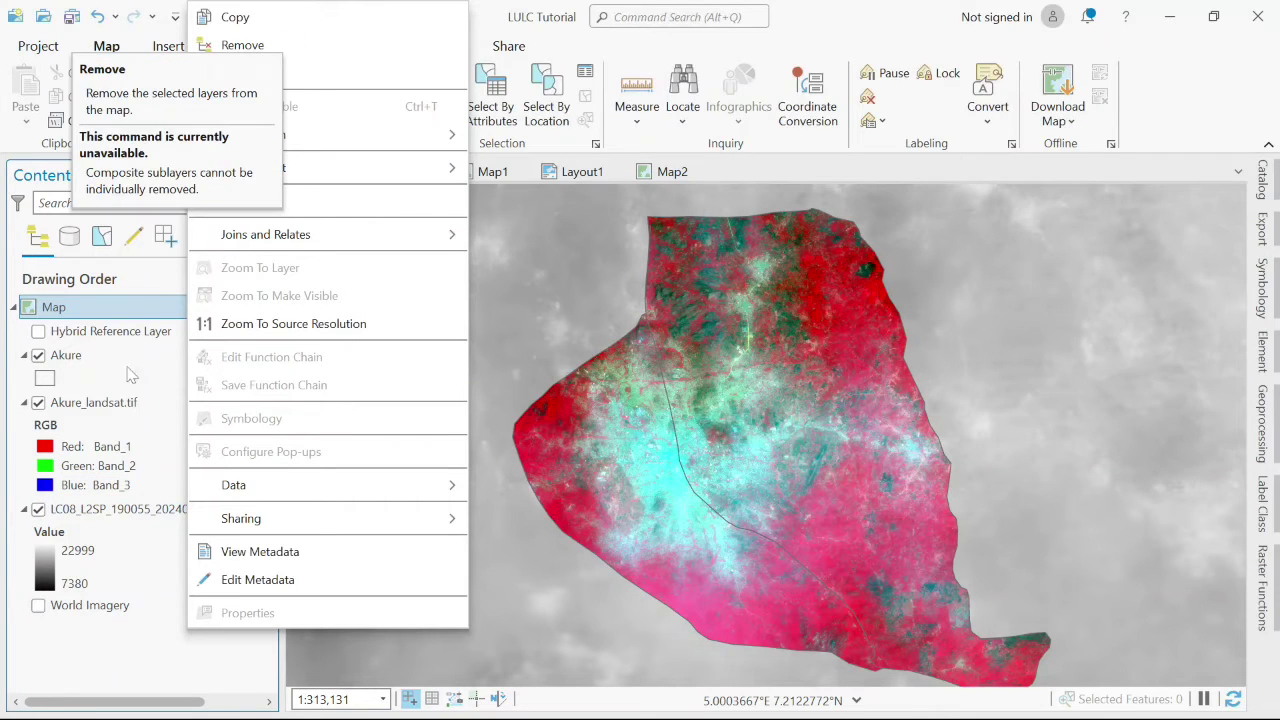
right_click(163, 512)
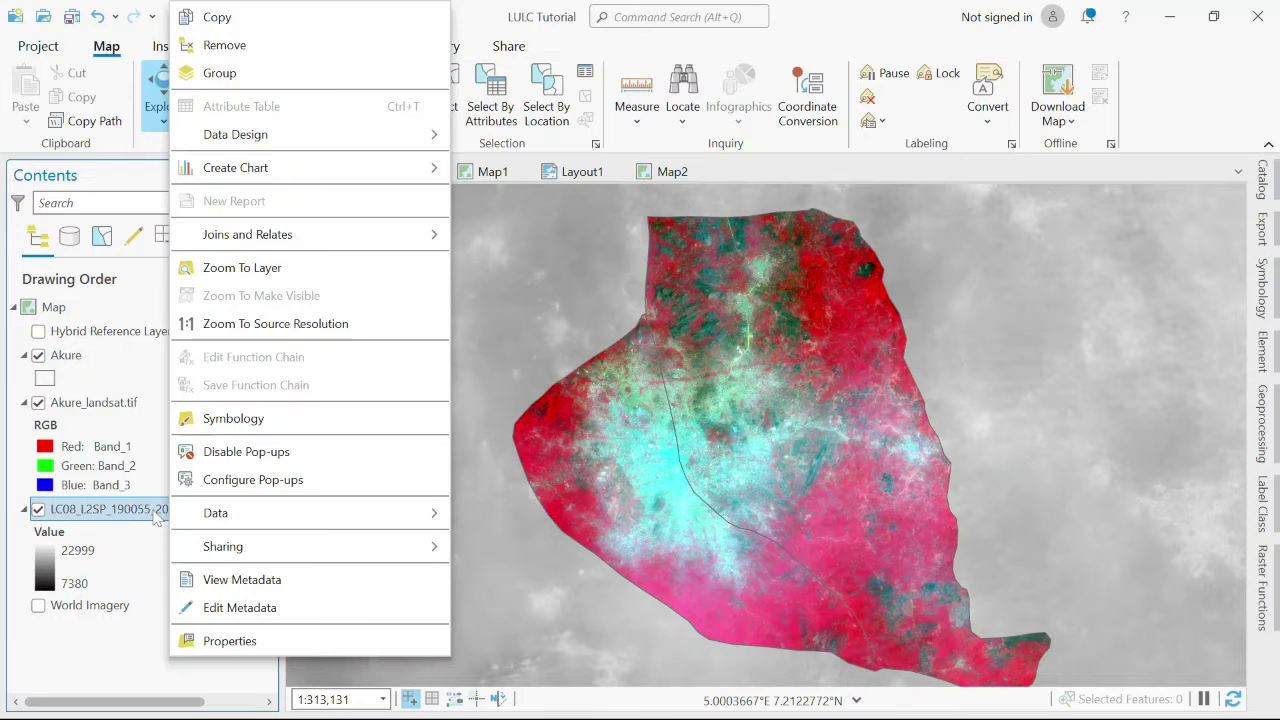
click(316, 45)
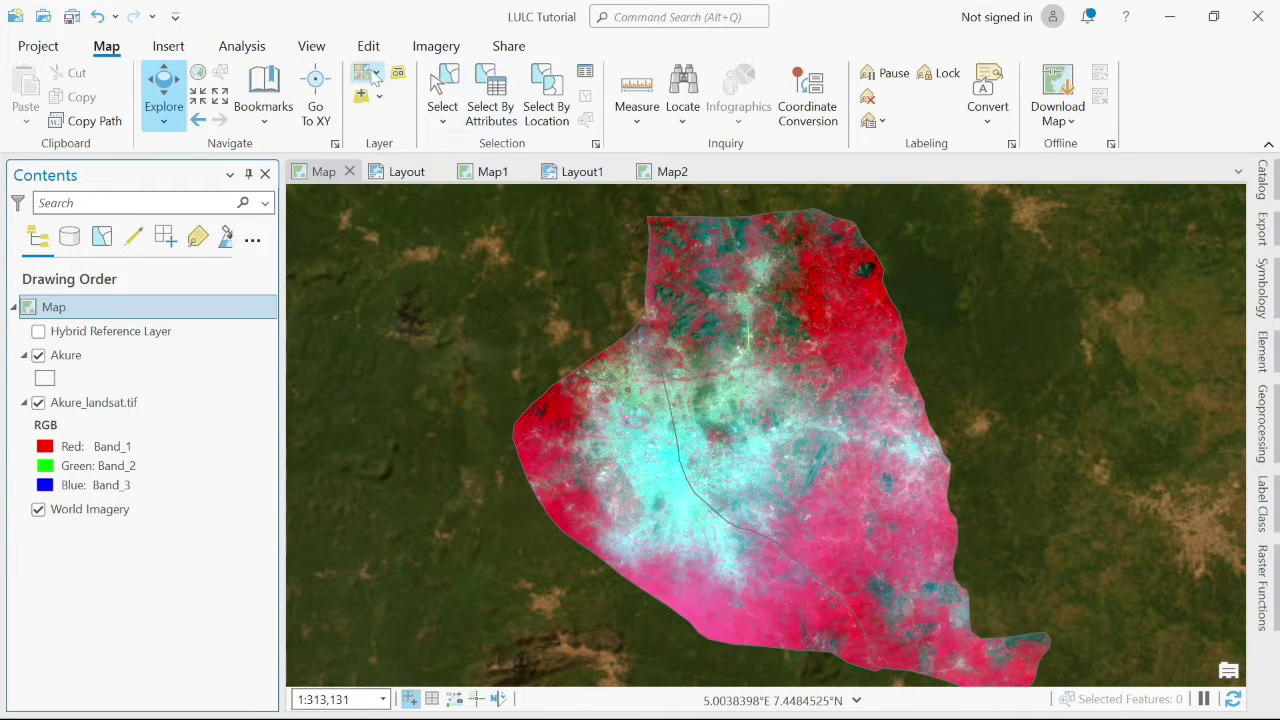
Step: Browse the Basemap gallery and close it, keeping World Imagery as the basemap
click(380, 87)
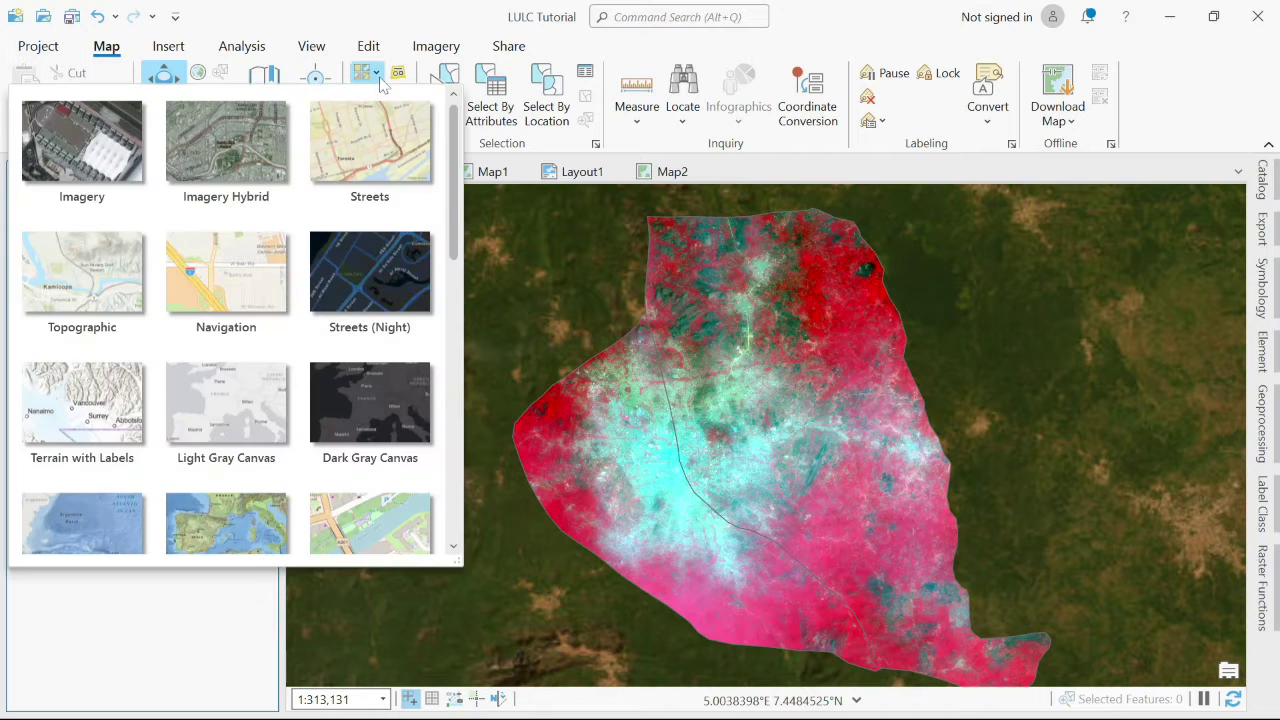
mouse_move(453, 220)
mouse_down()
mouse_move(453, 460)
mouse_move(436, 233)
mouse_up()
scroll(436, 233, up, 2)
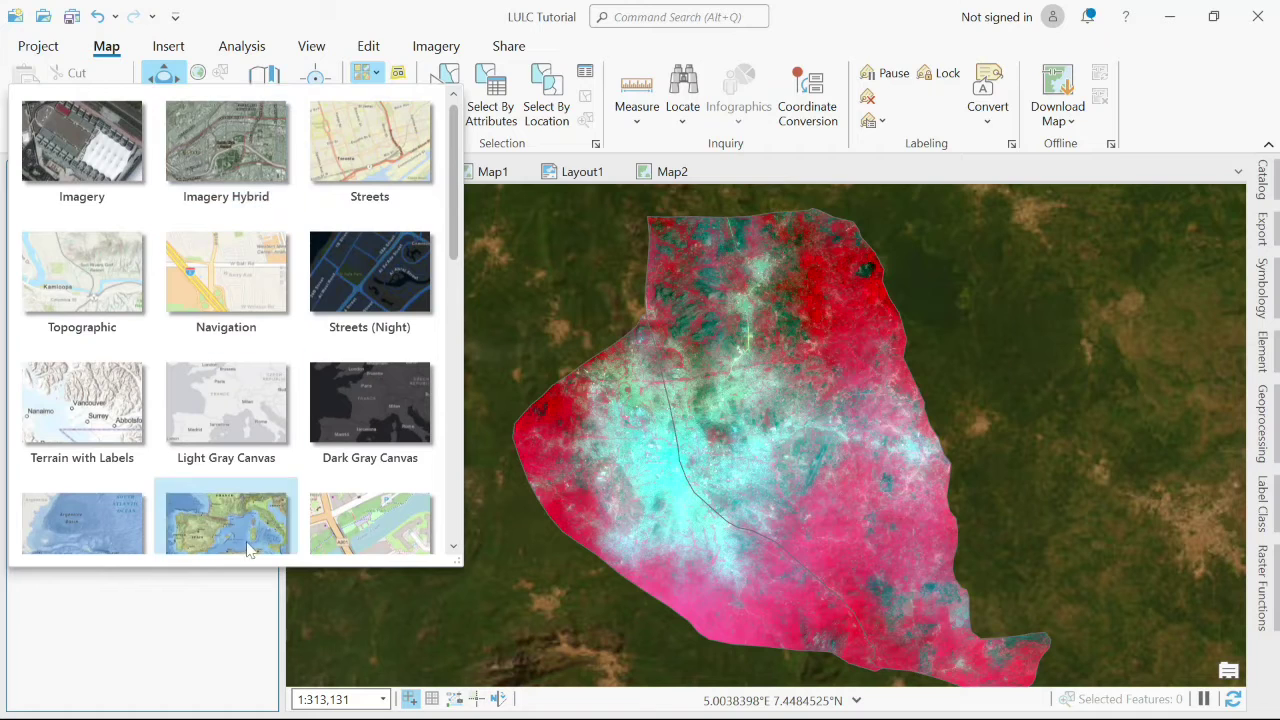
click(198, 638)
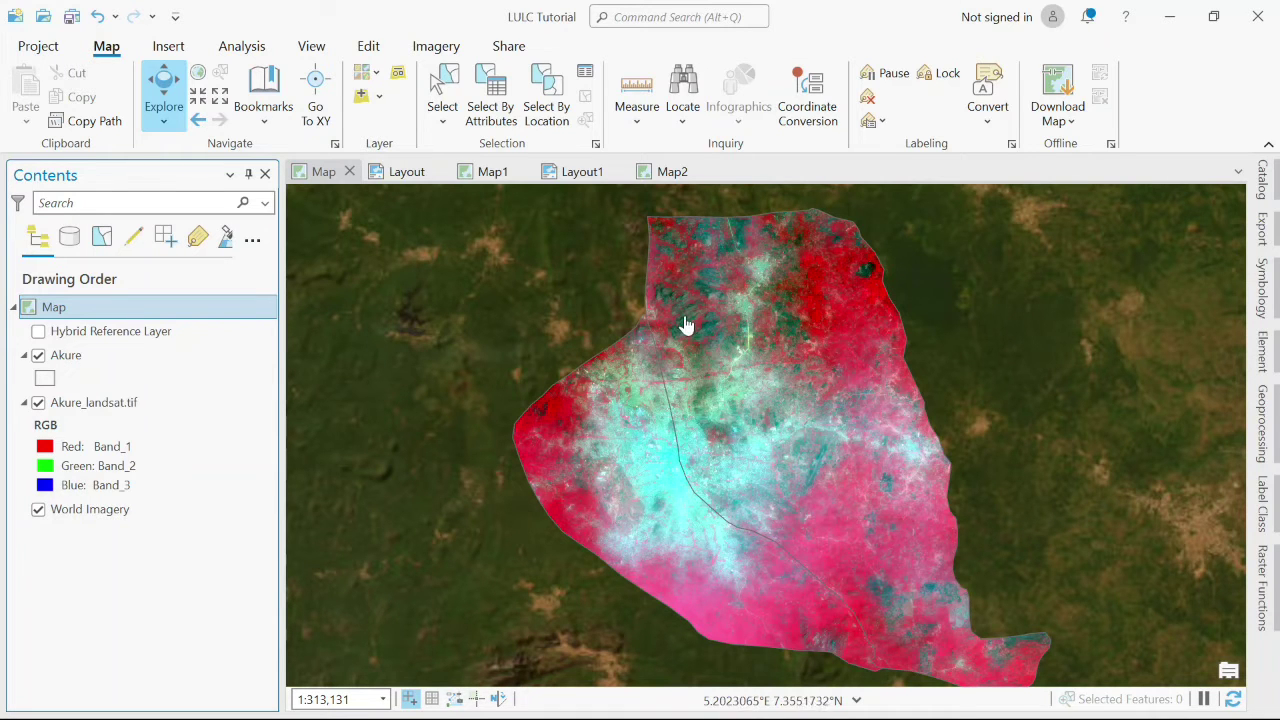
Step: Zoom and pan the map to frame the northern part of Akure
scroll(690, 296, up, 5)
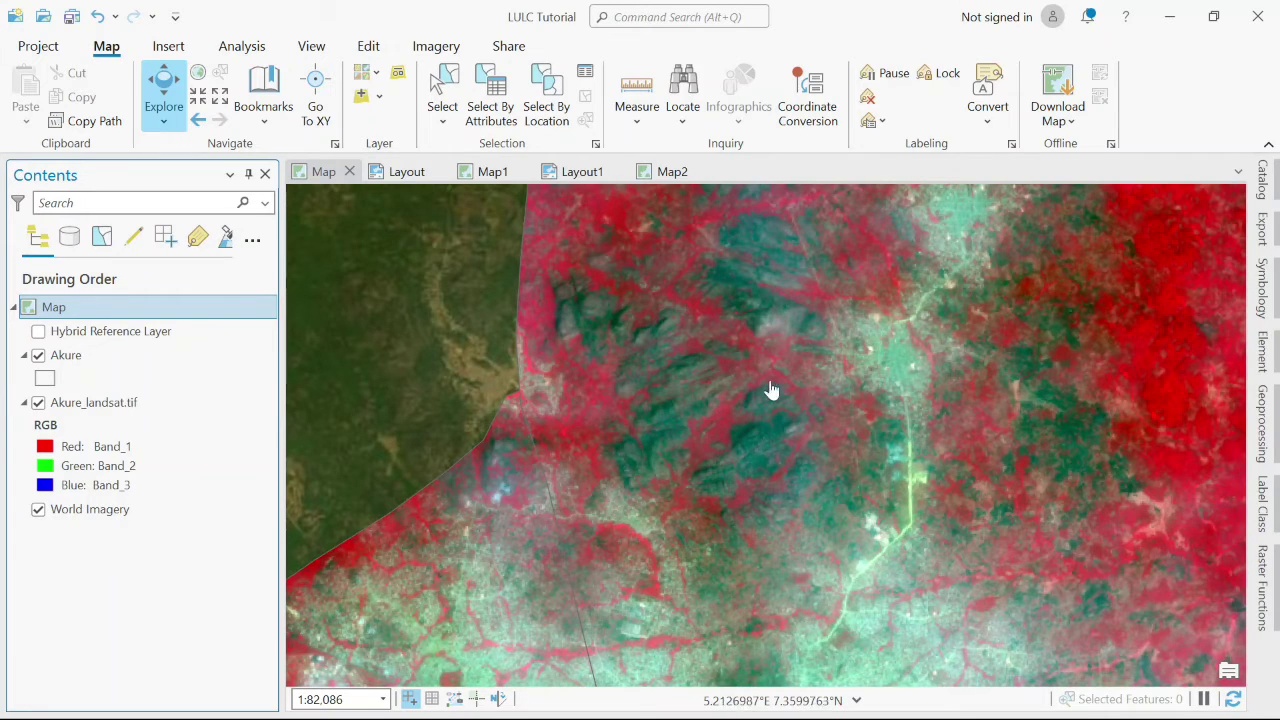
scroll(766, 405, down, 3)
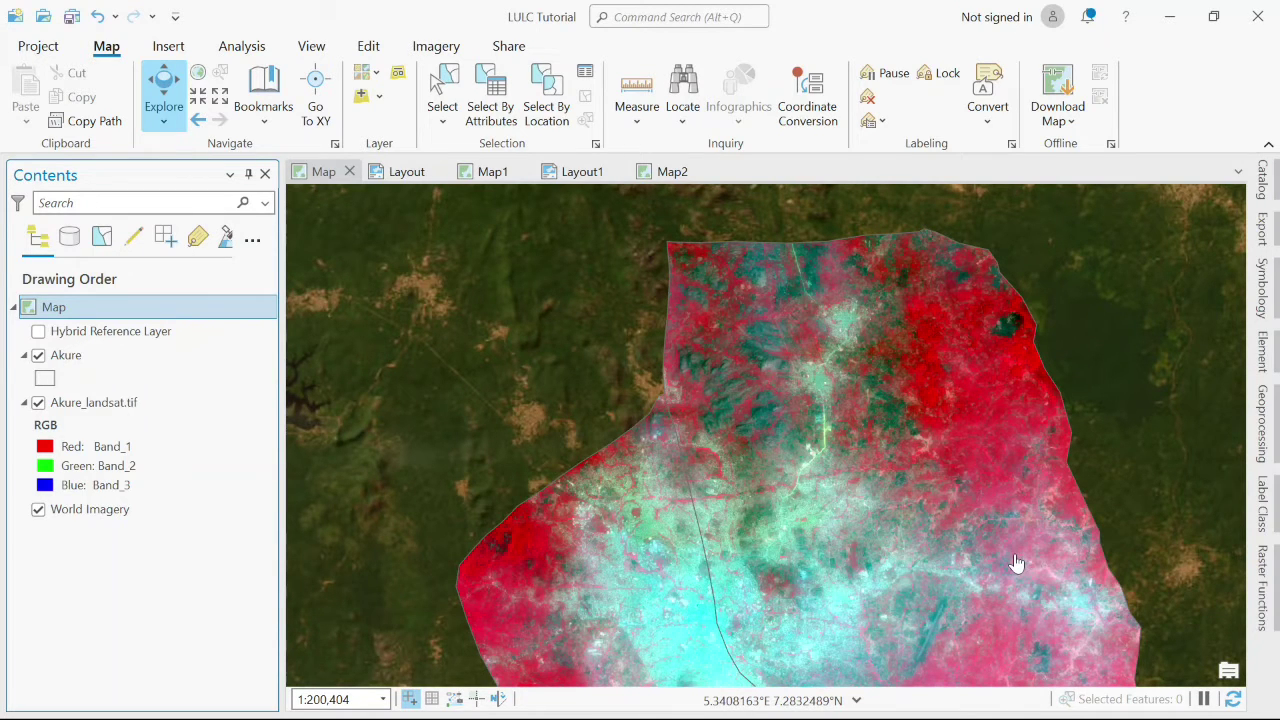
drag(1015, 563, 971, 391)
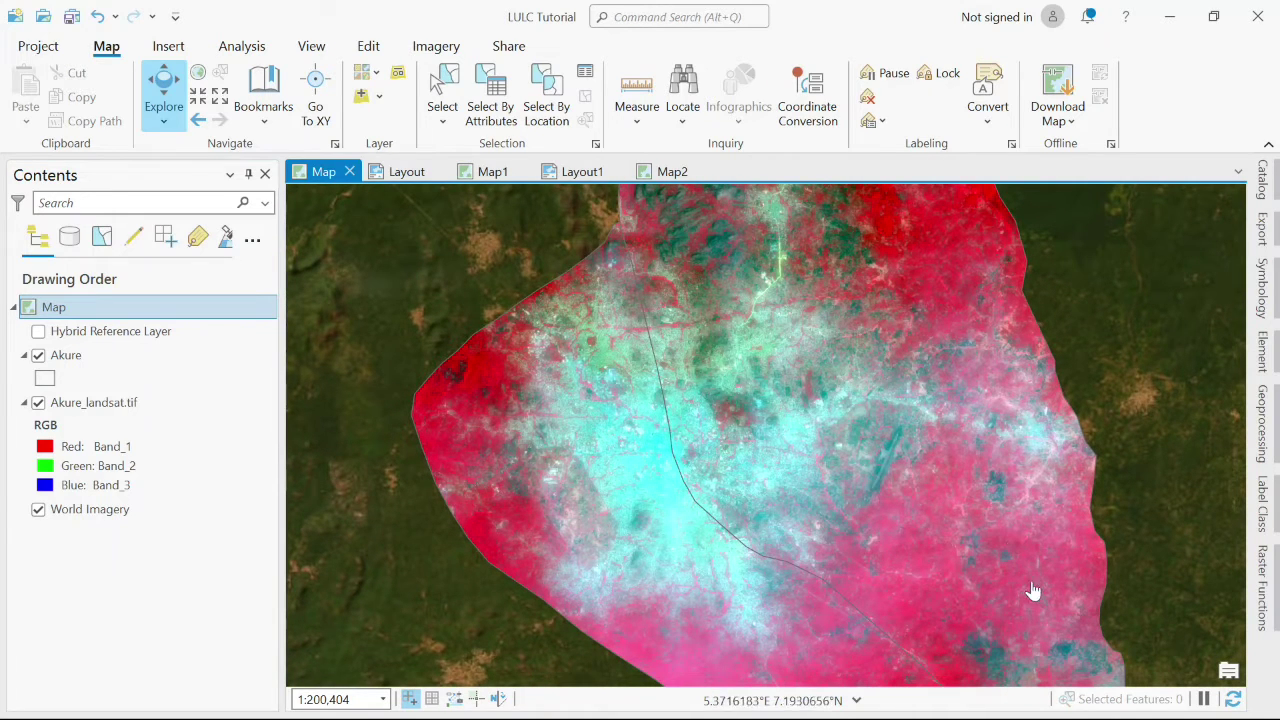
drag(870, 519, 872, 600)
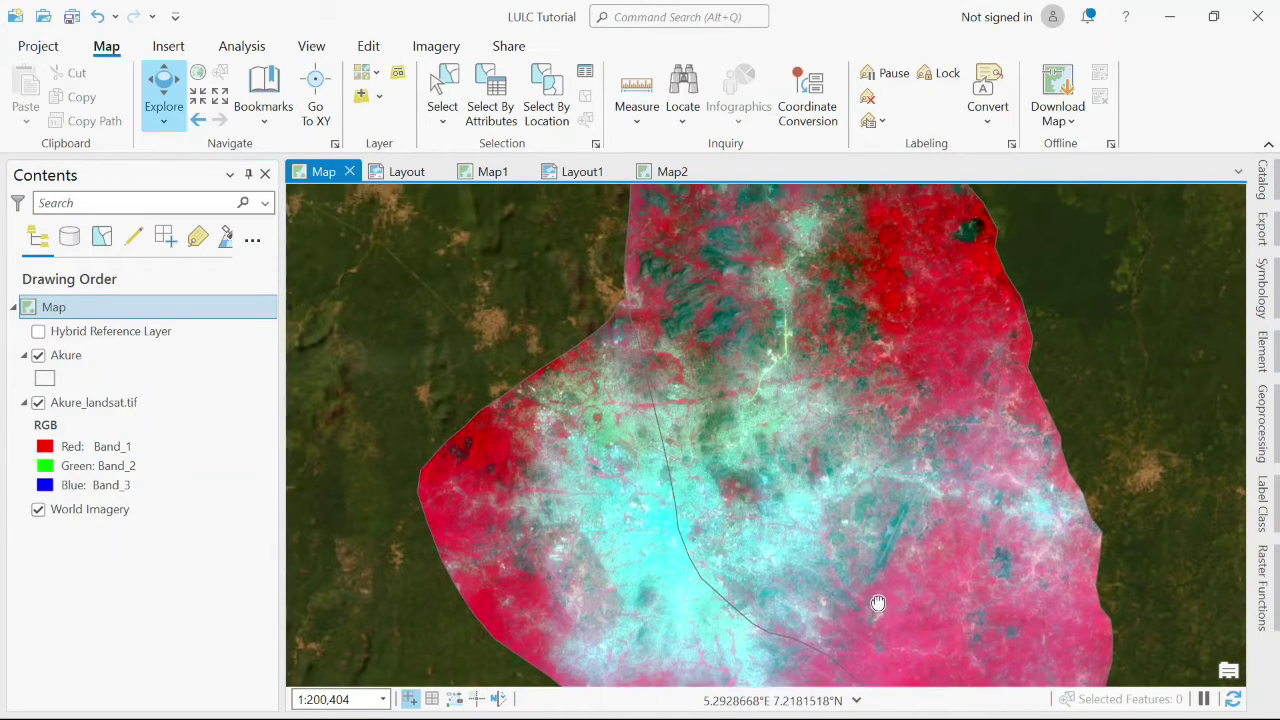
drag(868, 377, 858, 452)
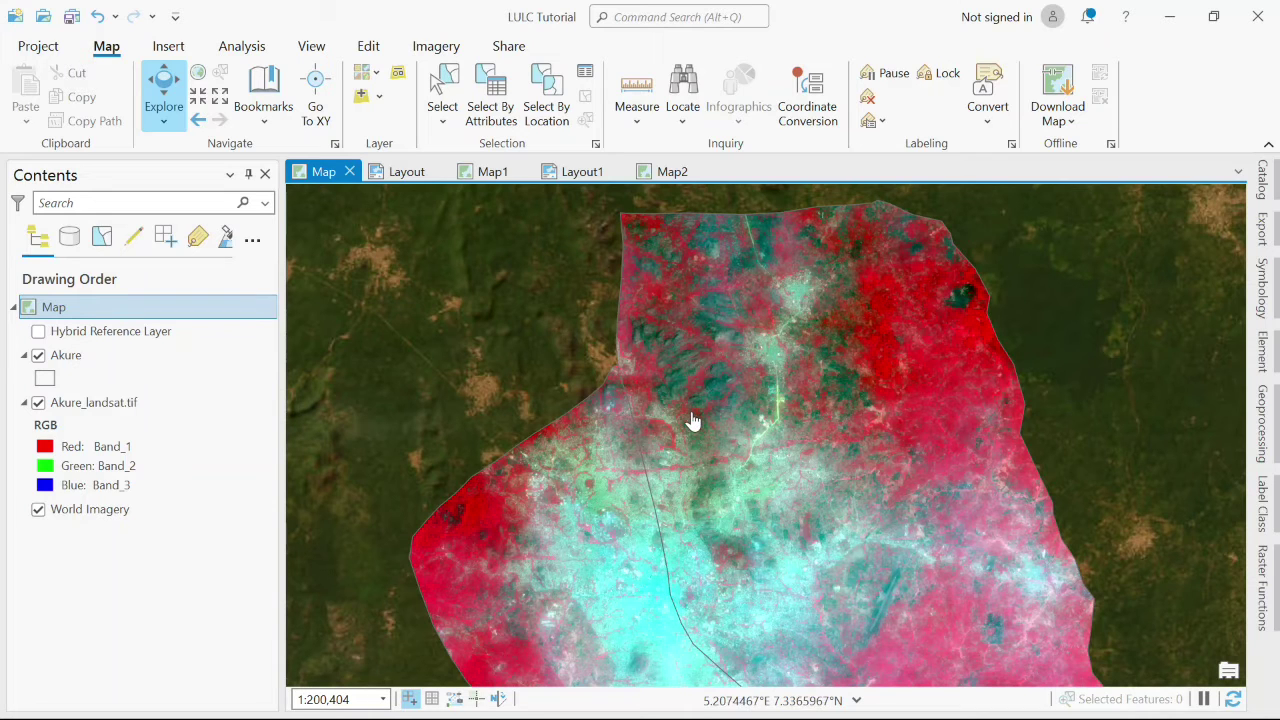
scroll(840, 435, up, 1)
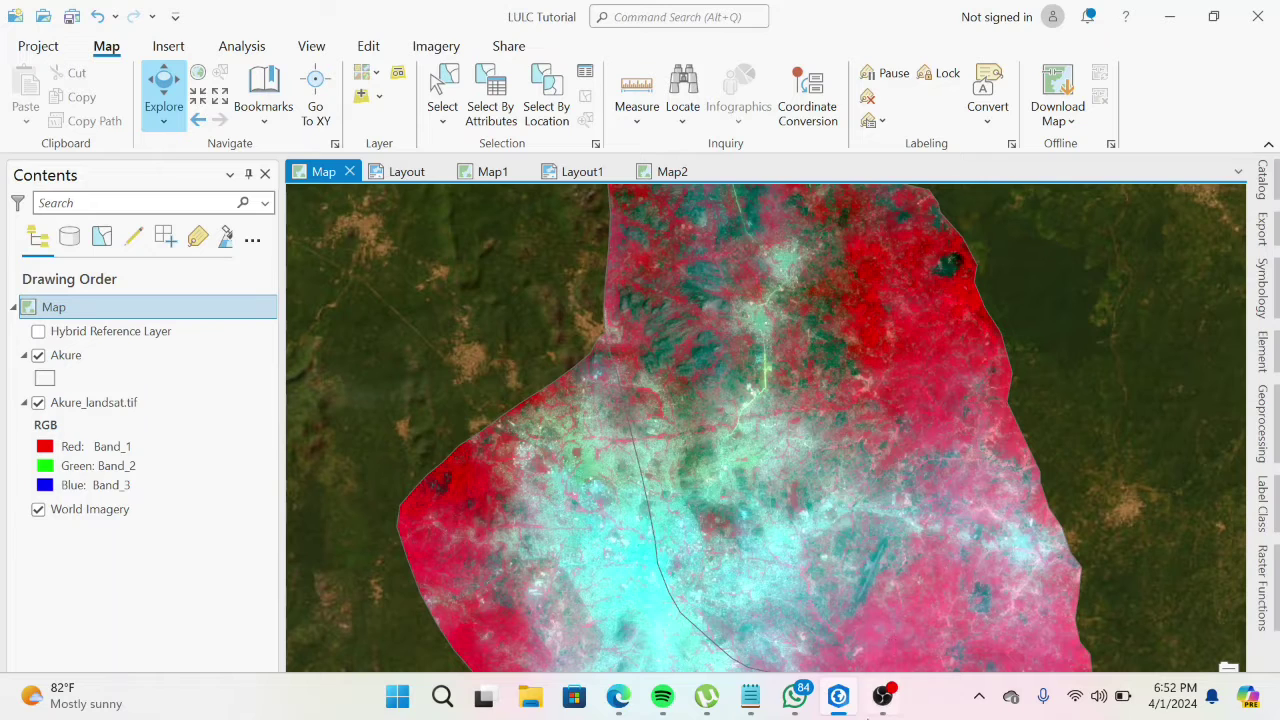
click(750, 698)
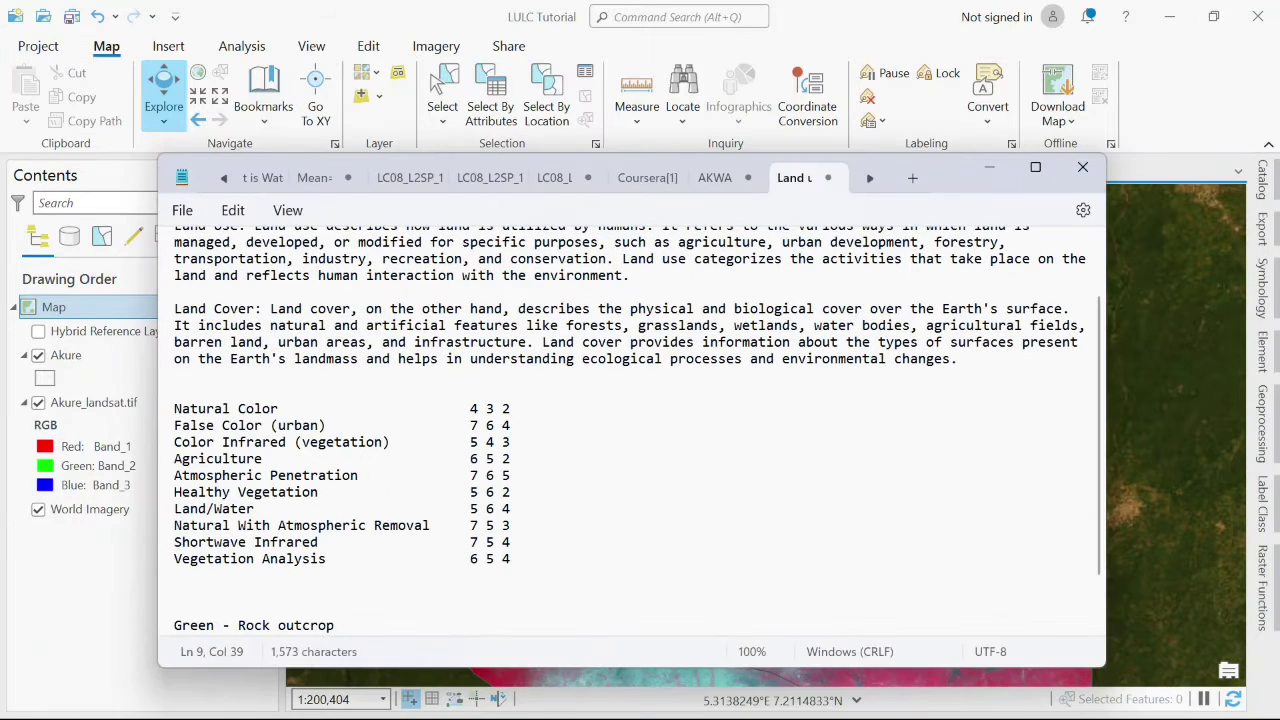
drag(1098, 470, 1105, 575)
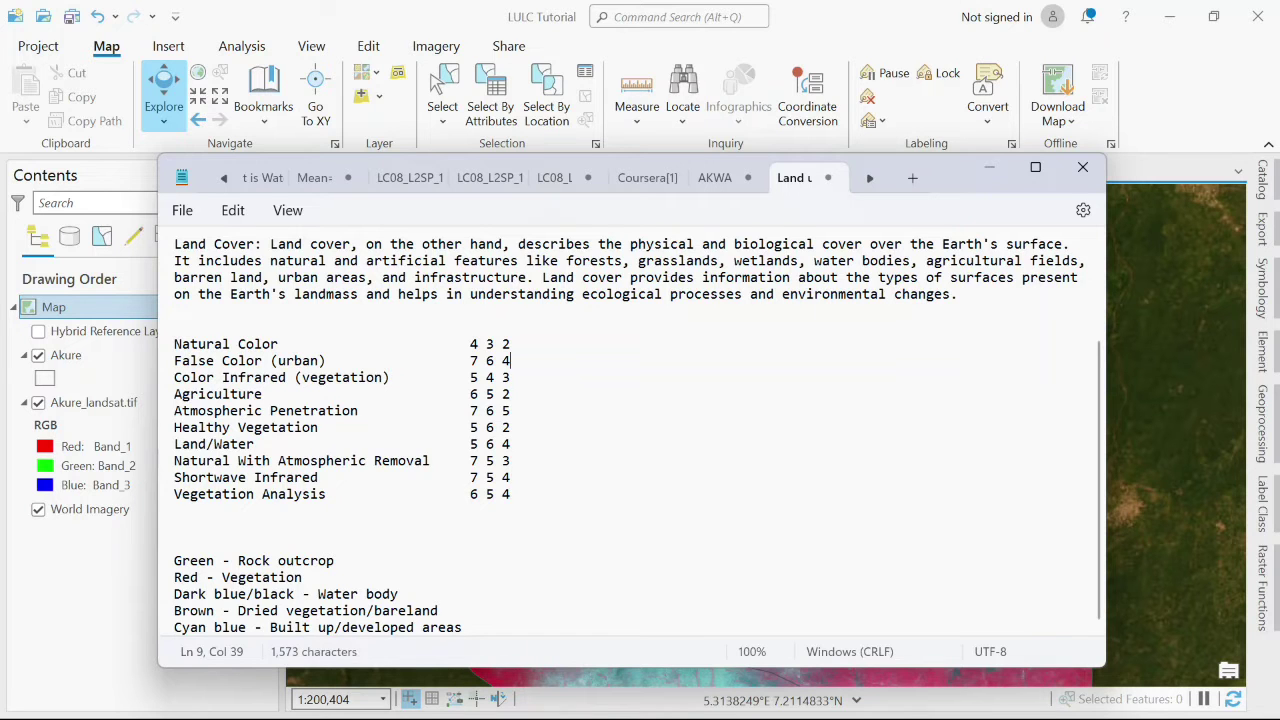
click(980, 172)
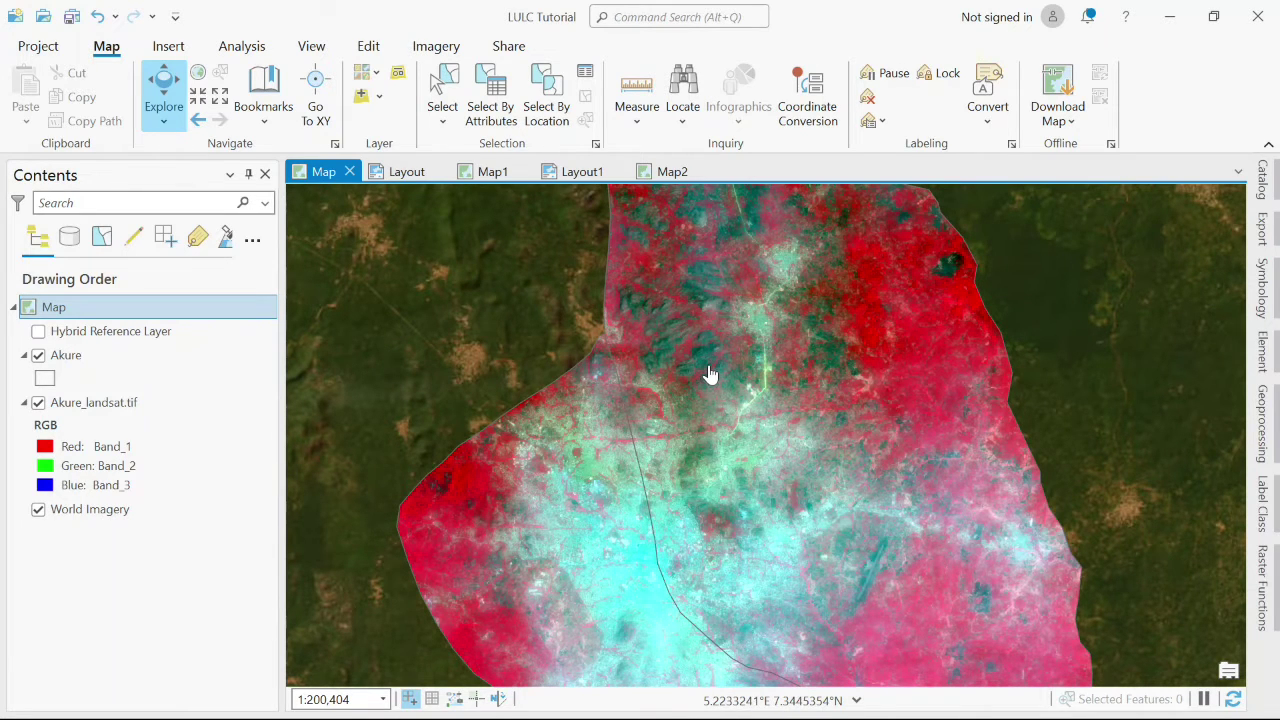
Step: Select the Akure_landsat.tif layer in Contents and switch to the Analysis tools
click(453, 47)
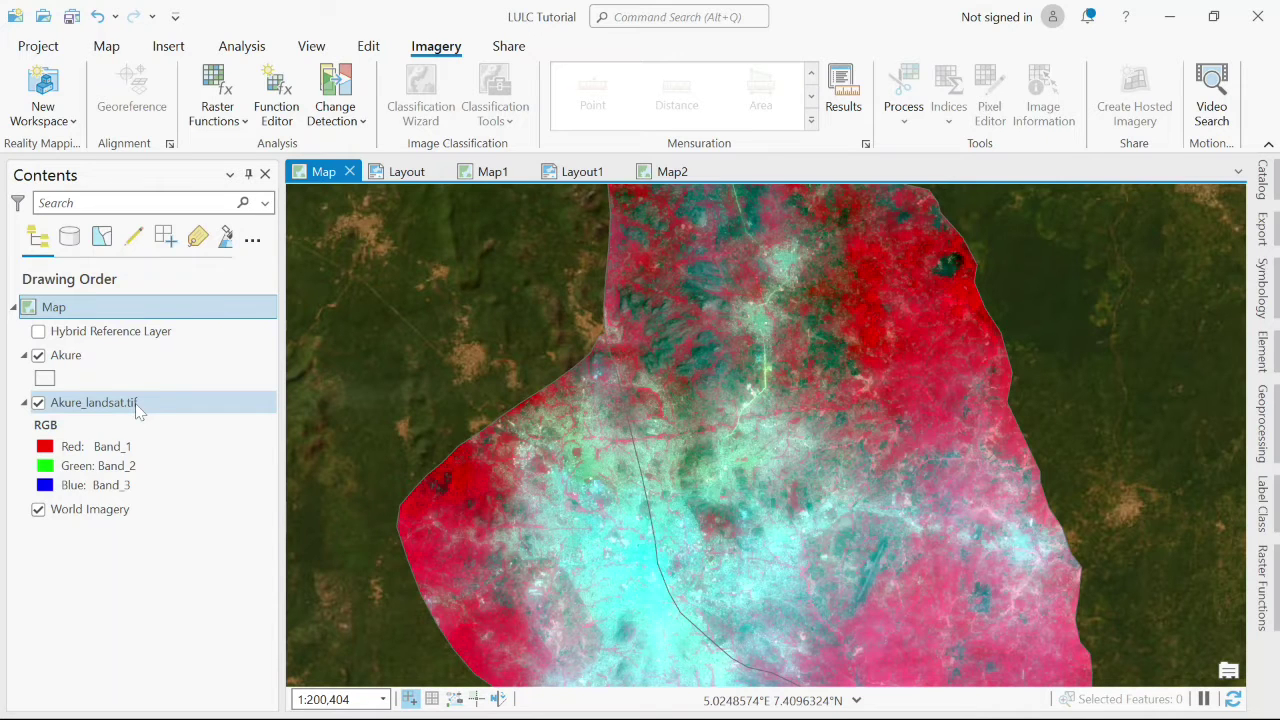
click(96, 402)
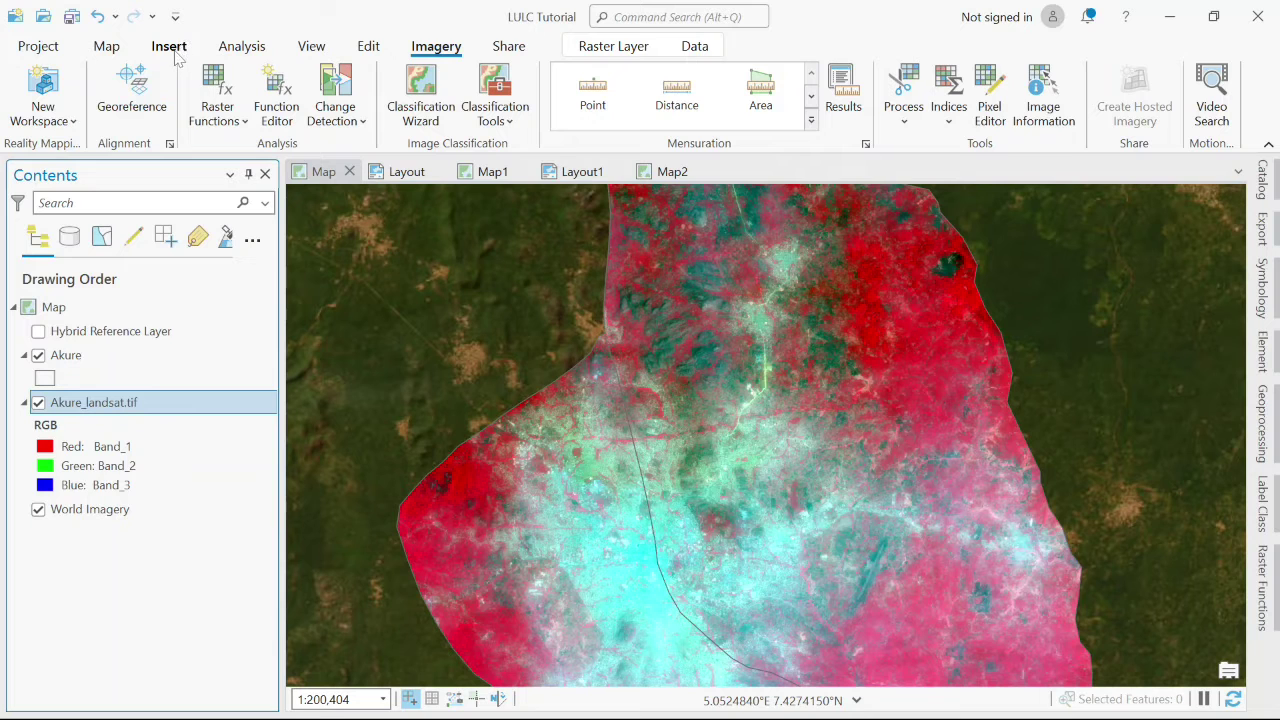
click(108, 47)
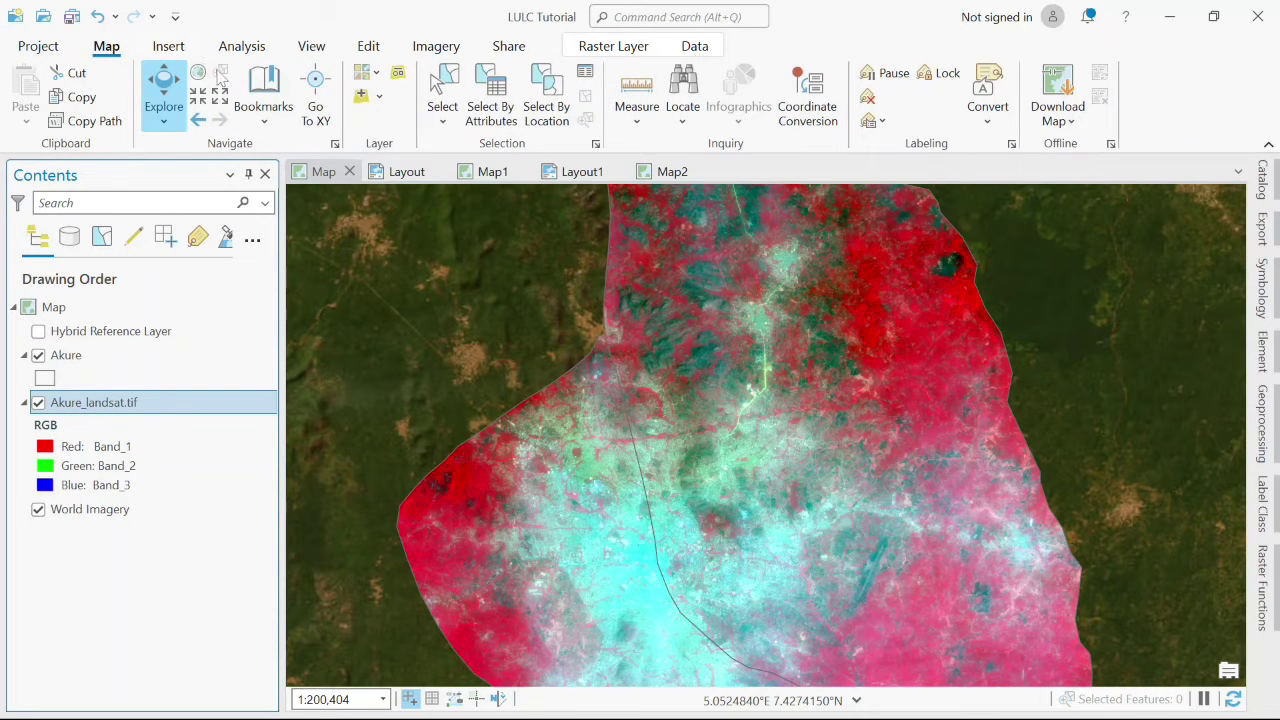
click(245, 50)
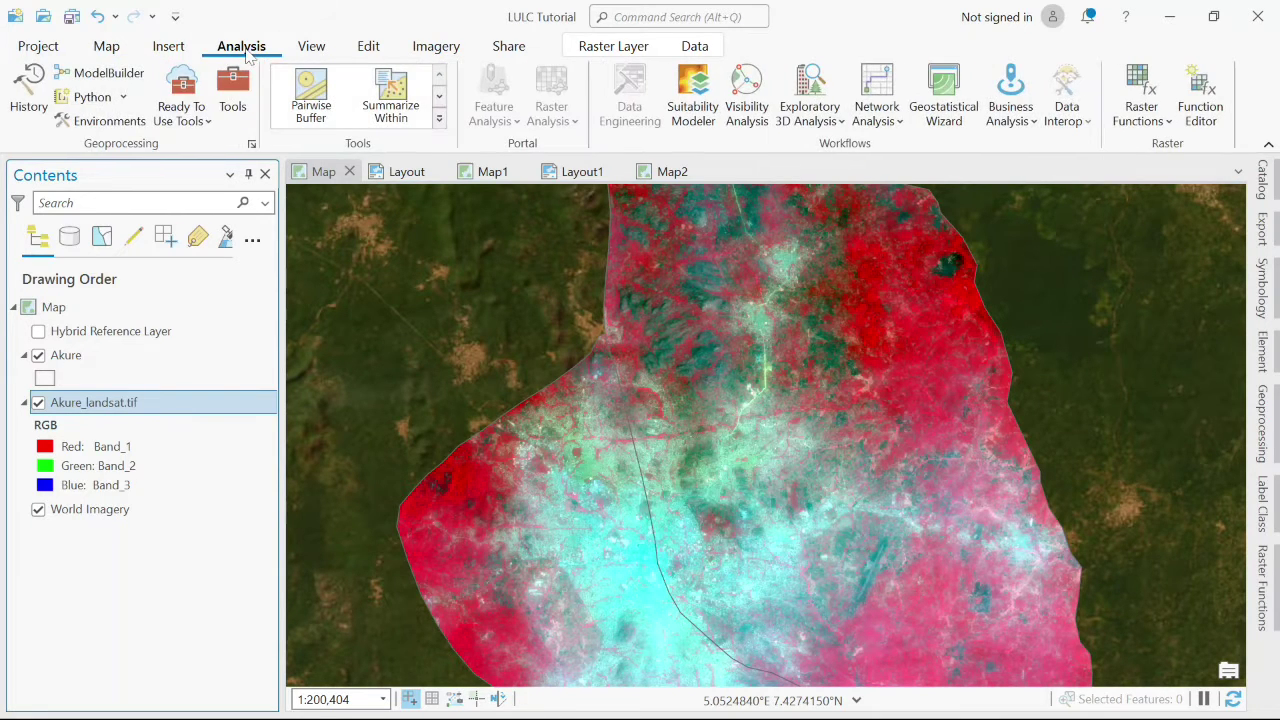
Step: In Environments, set the Parallel Processing Factor to 0 and apply the settings
click(110, 122)
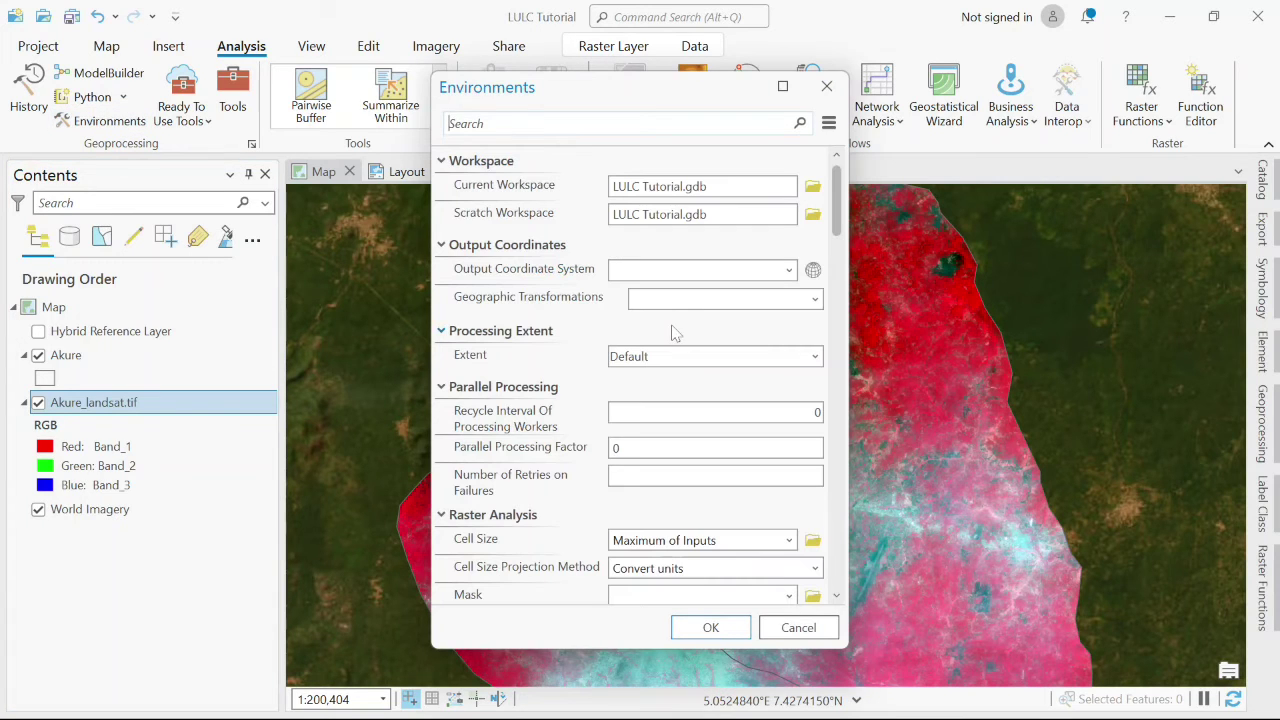
click(690, 414)
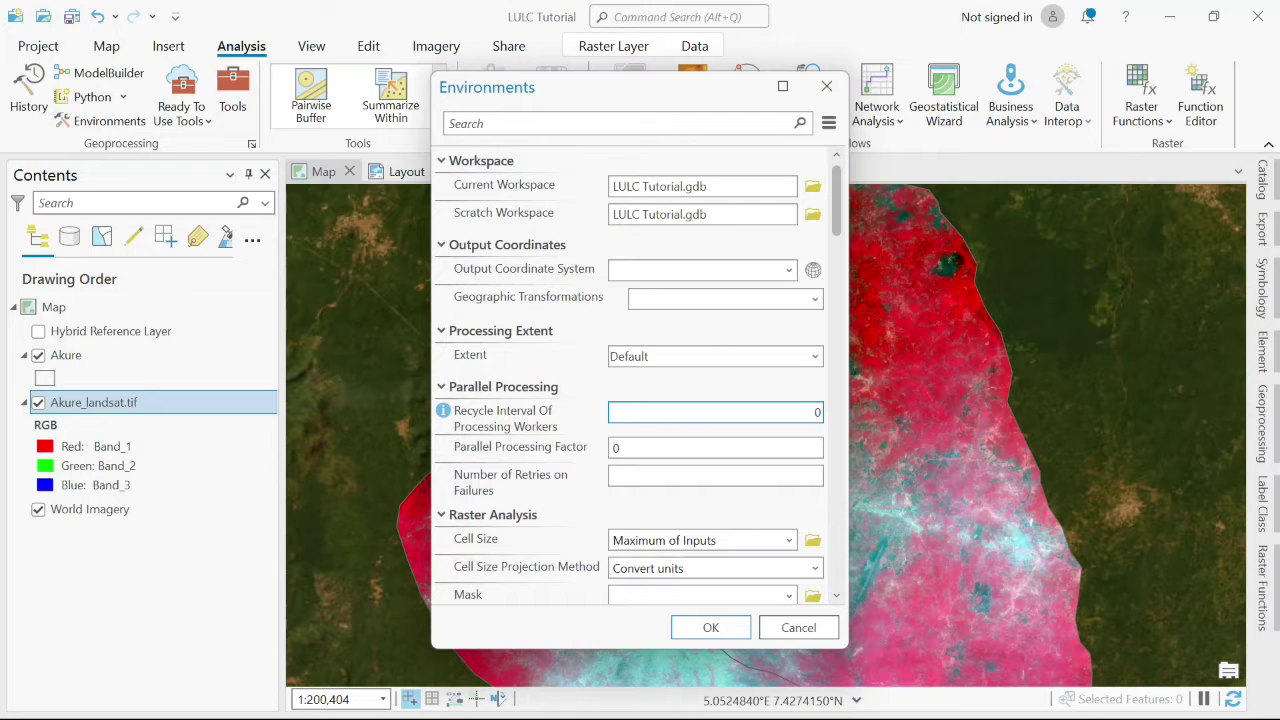
click(687, 447)
click(687, 447)
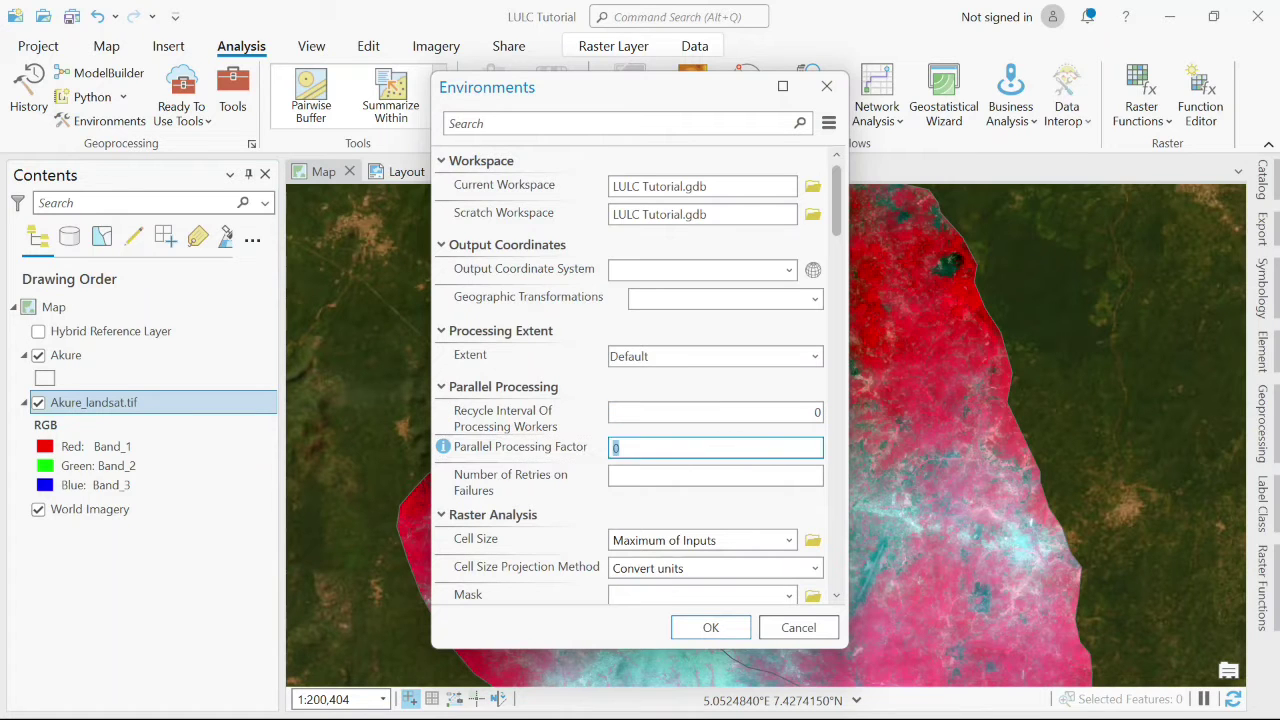
click(710, 627)
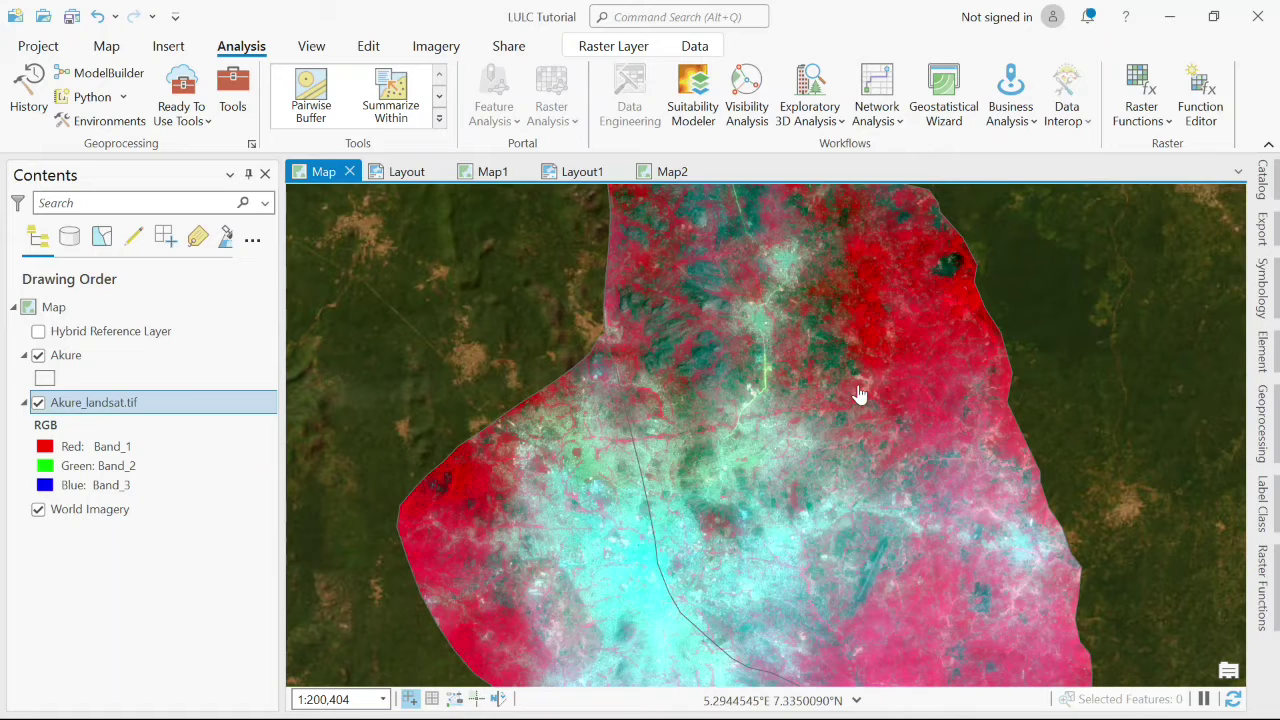
Step: Open the Training Samples Manager, select the Developed class and Rectangle tool, and zoom in
click(436, 47)
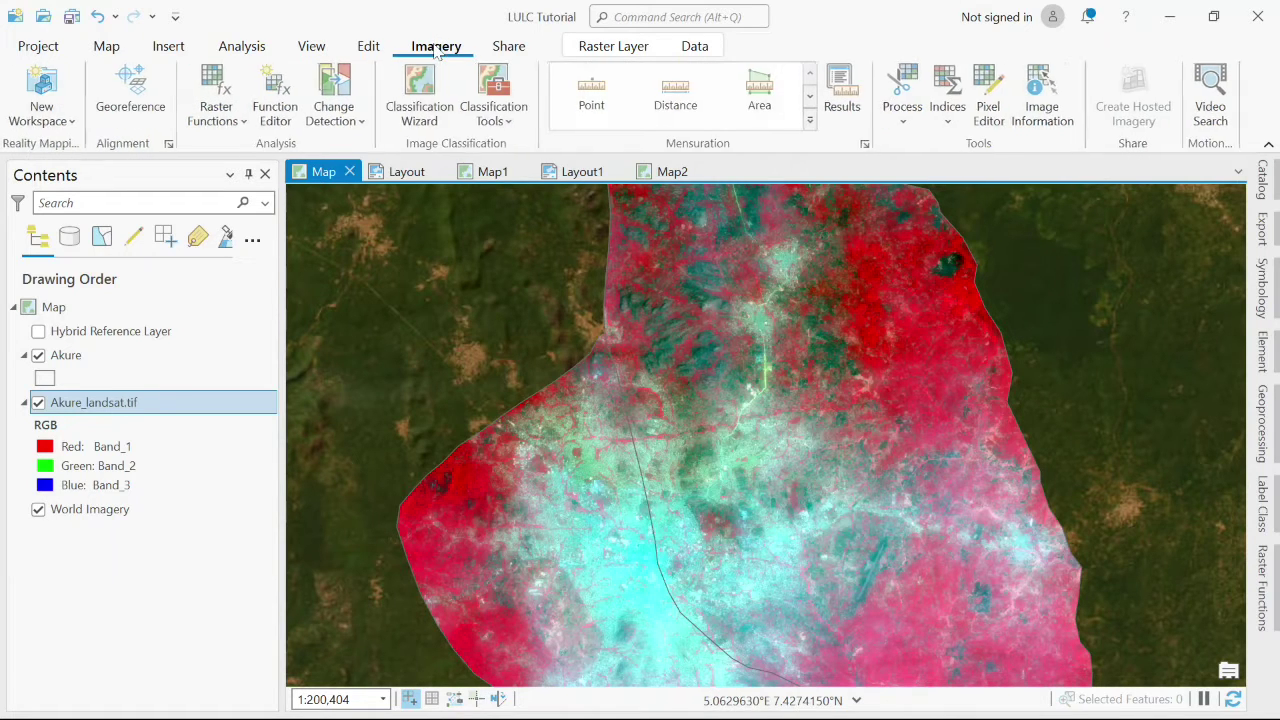
click(509, 120)
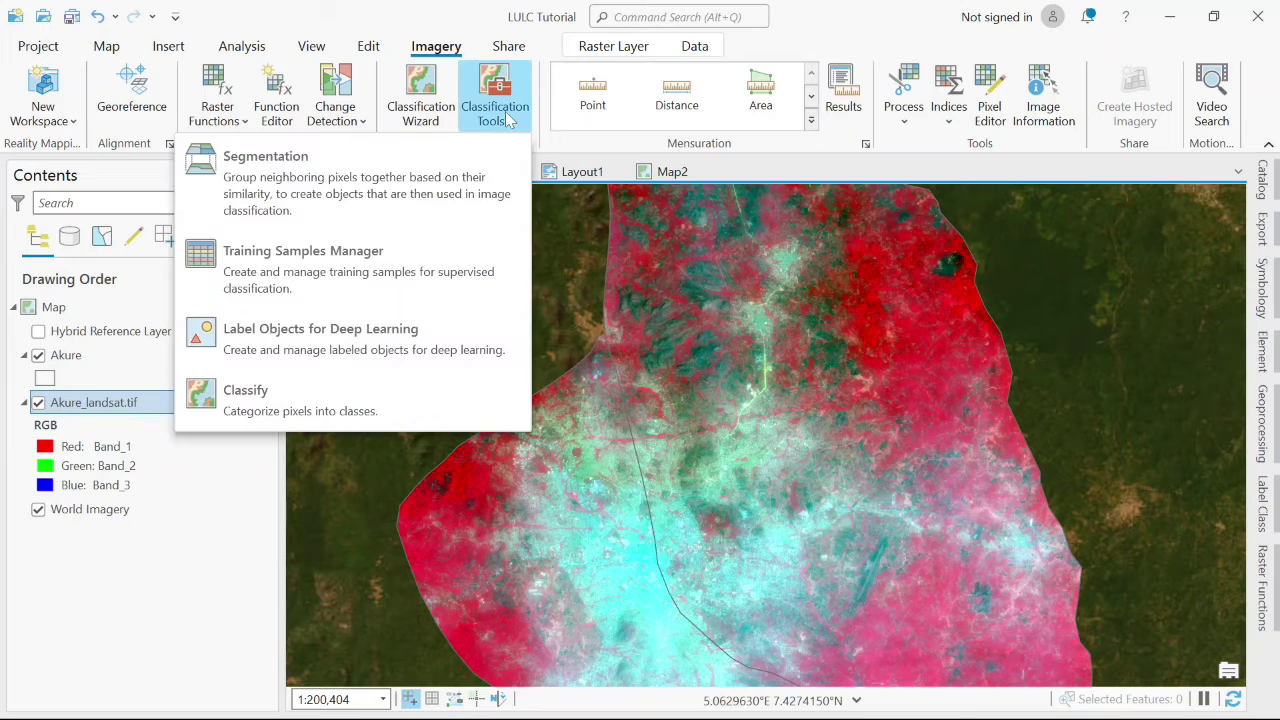
click(346, 274)
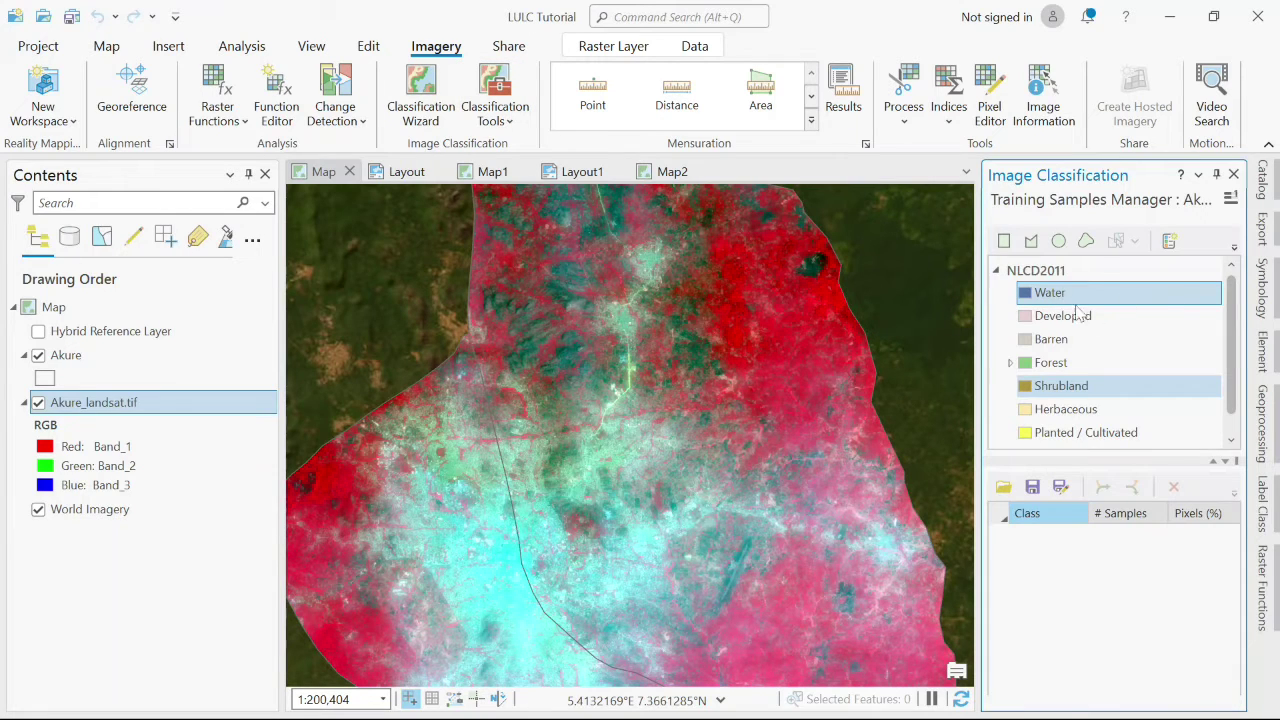
click(1080, 316)
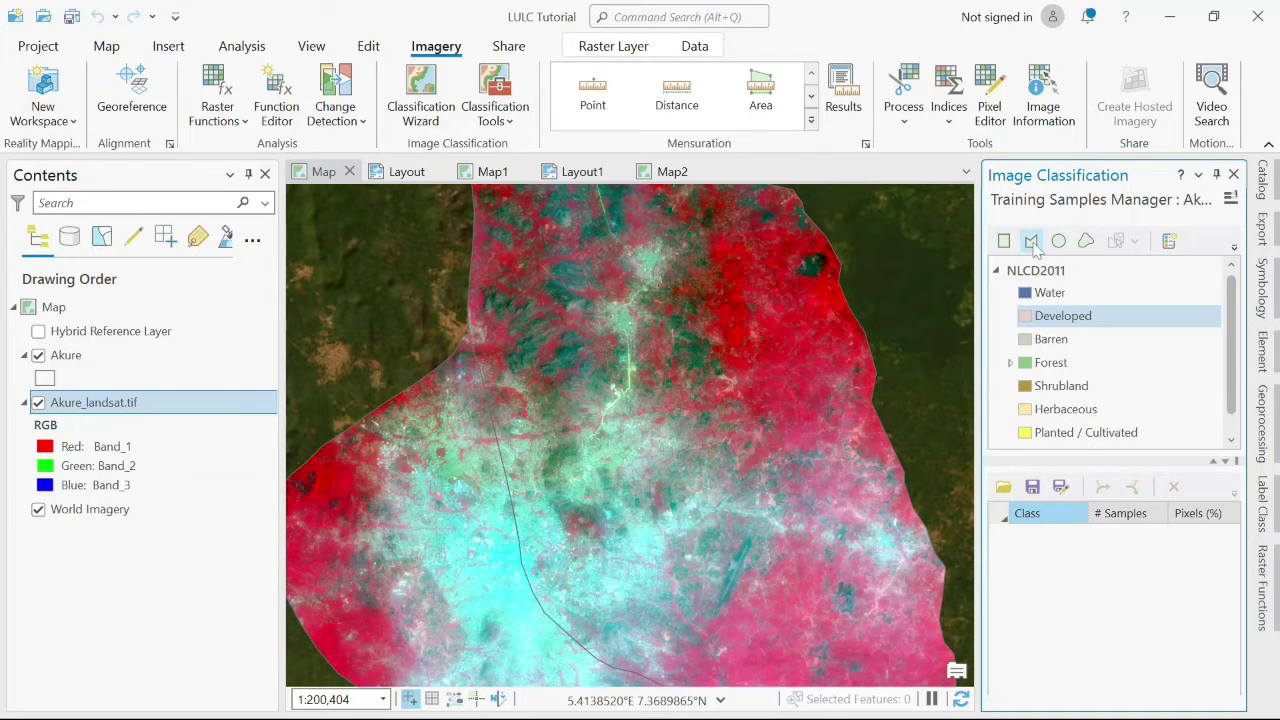
click(1034, 248)
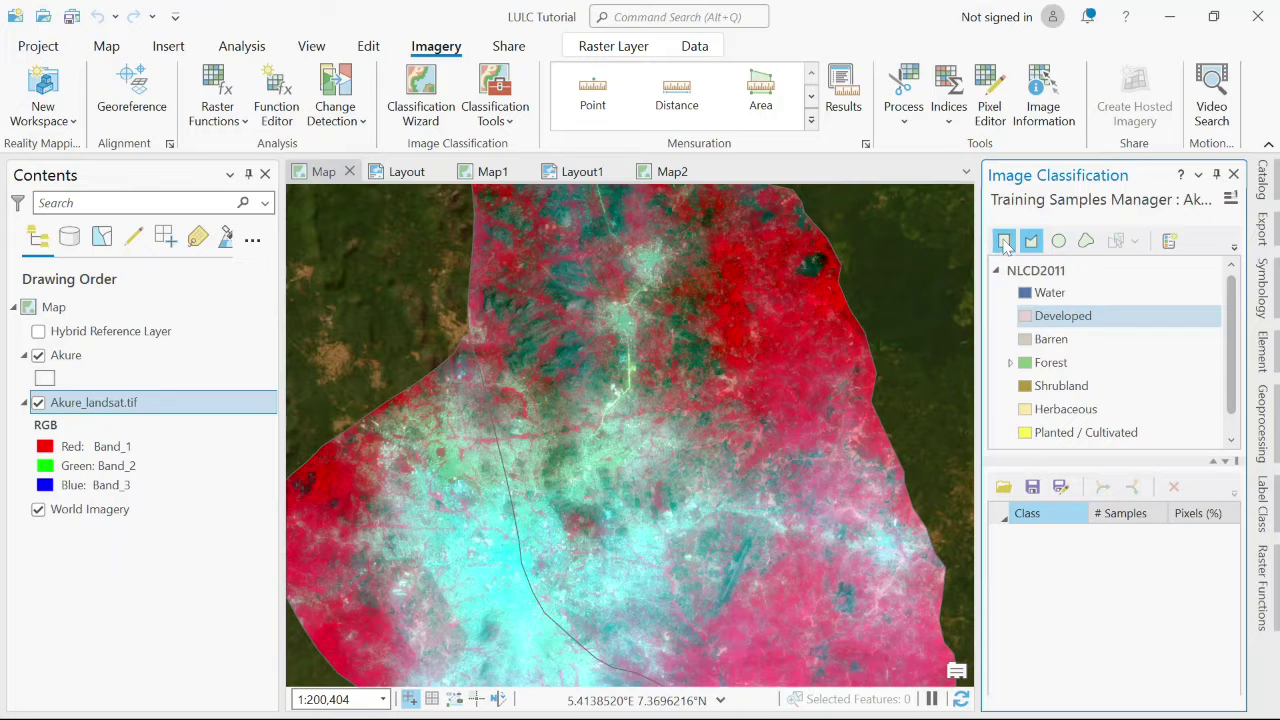
click(1004, 242)
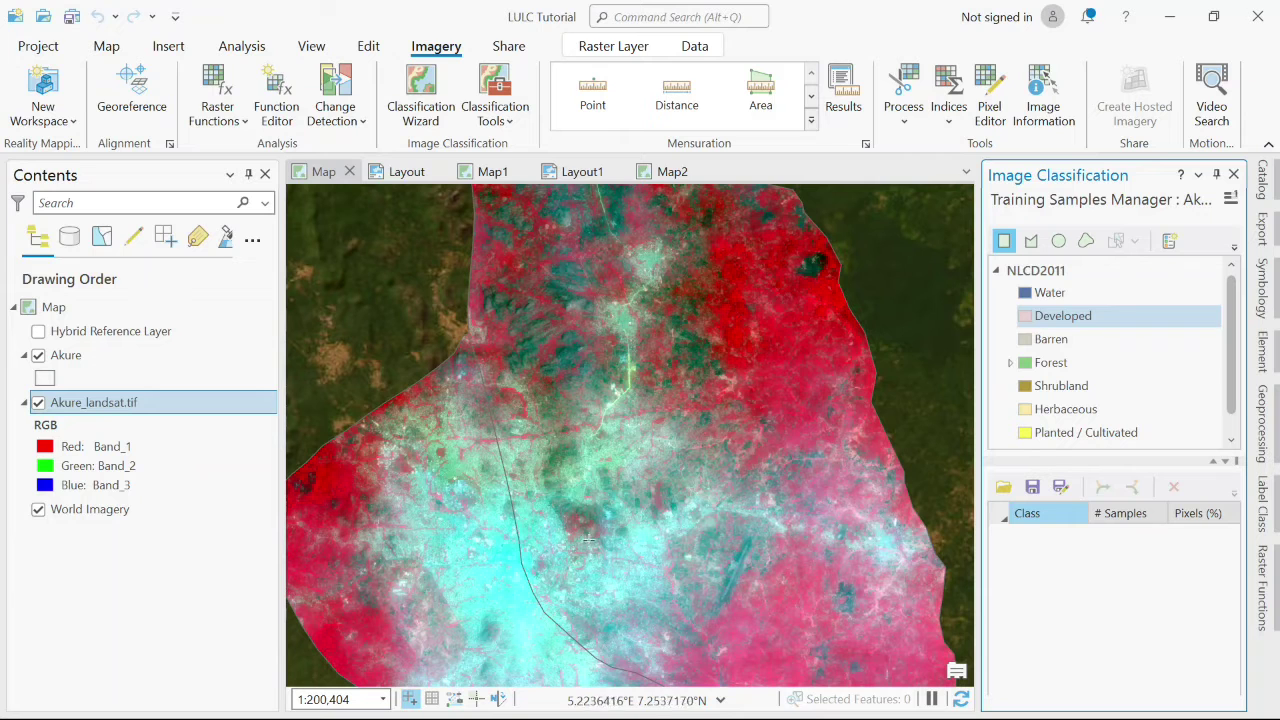
scroll(499, 545, up, 4)
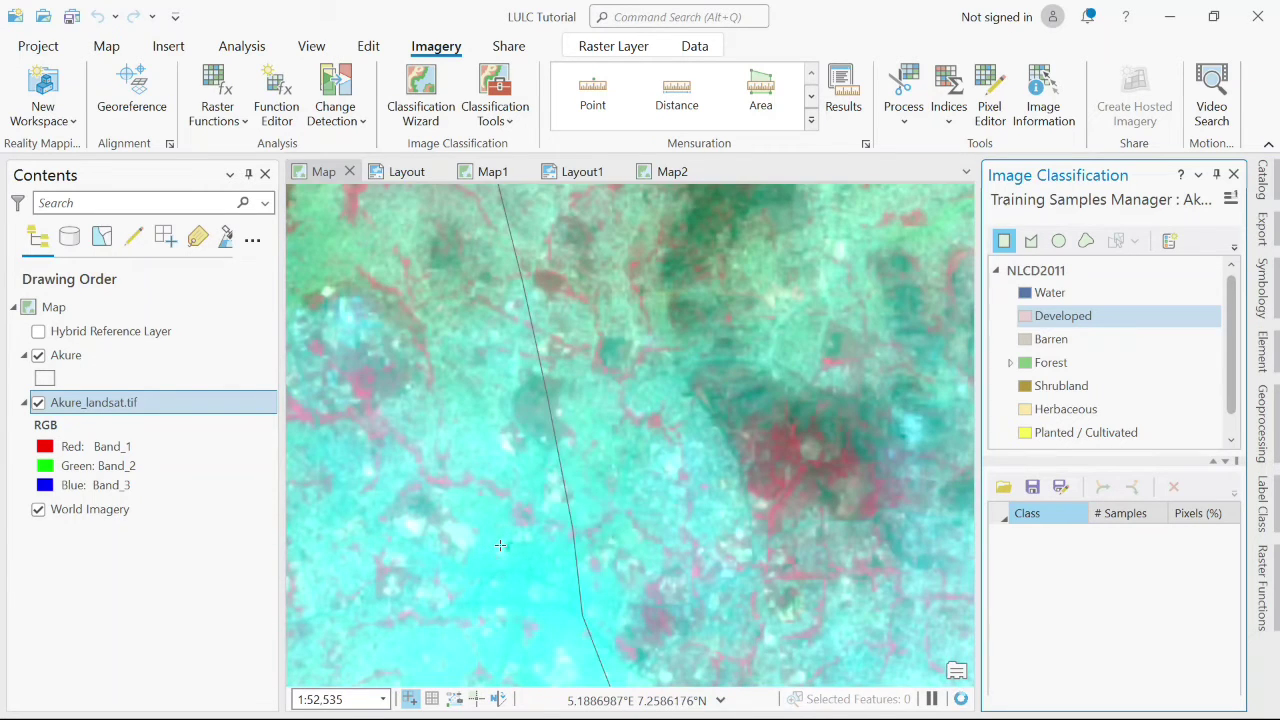
Step: Draw three rectangle samples over the pale cyan urban pixels in central Akure
drag(500, 547, 543, 607)
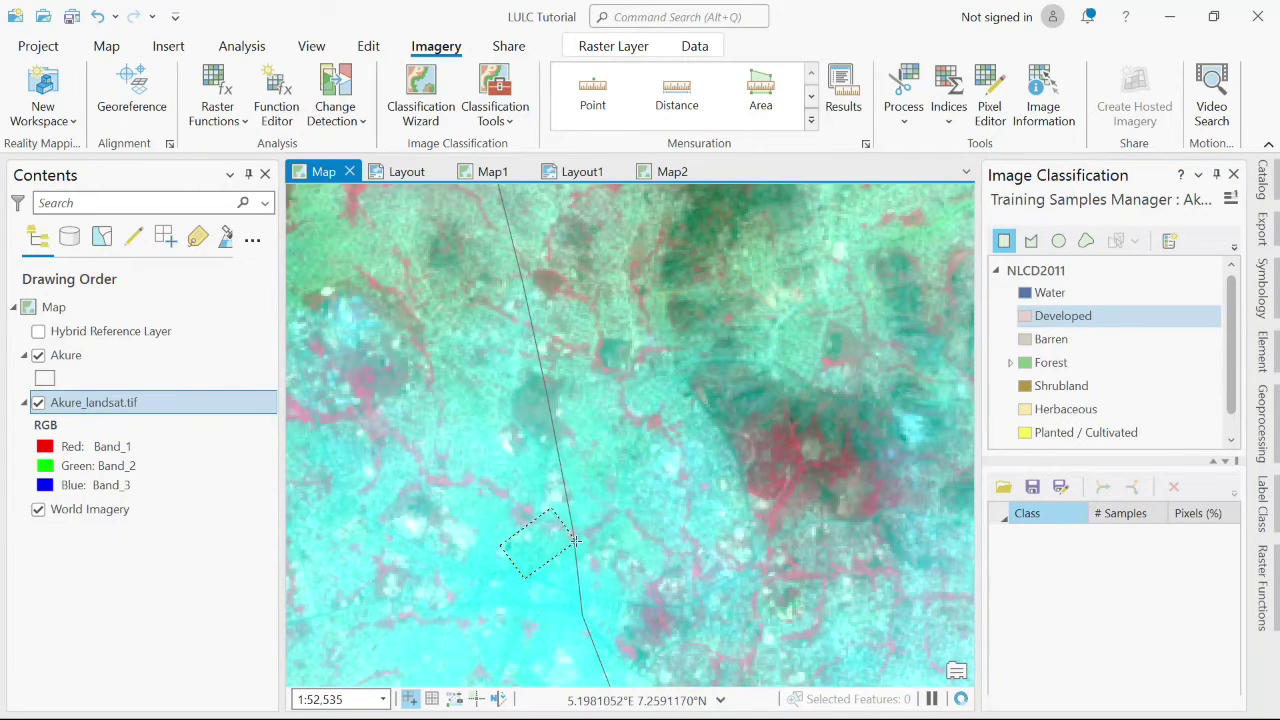
click(576, 575)
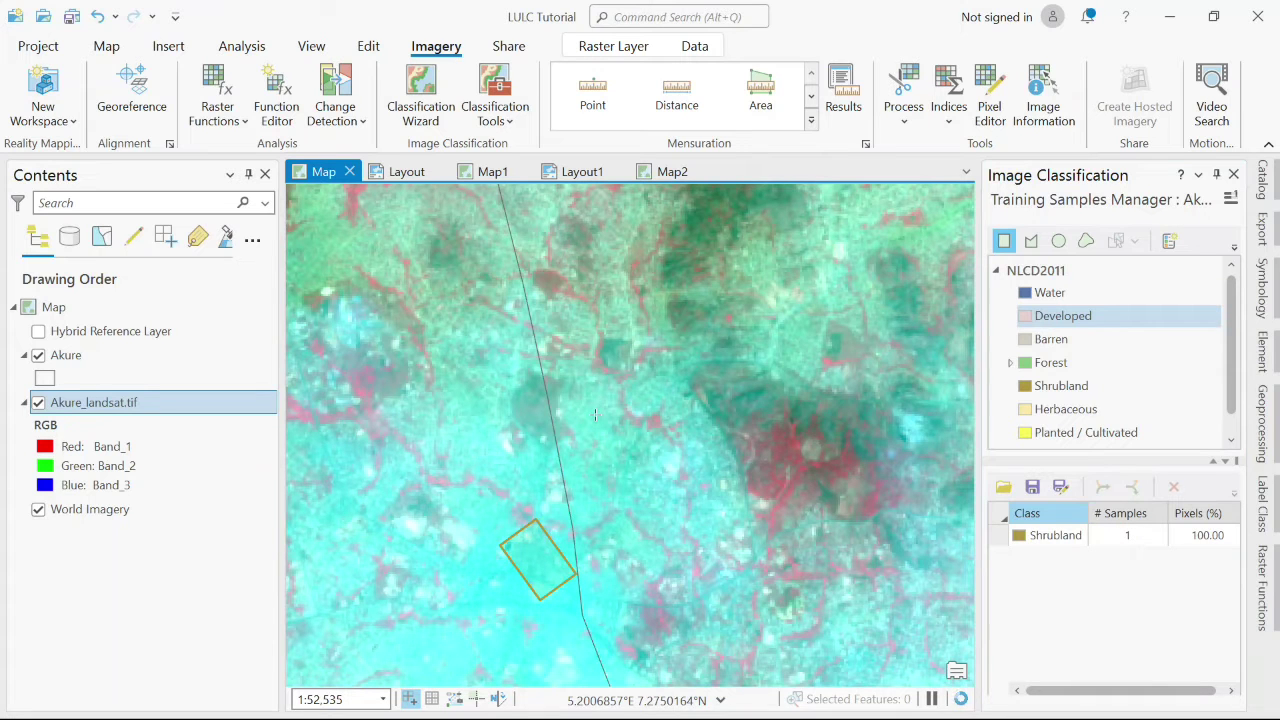
key(Up)
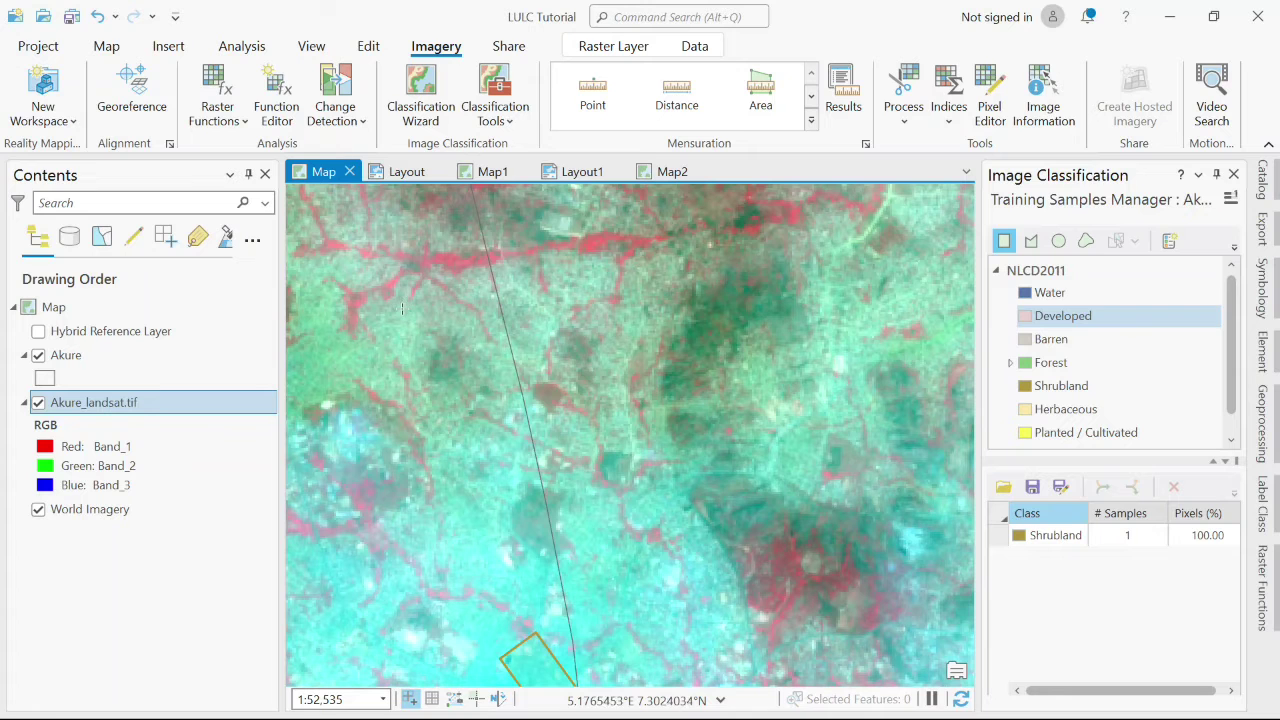
click(380, 340)
click(421, 363)
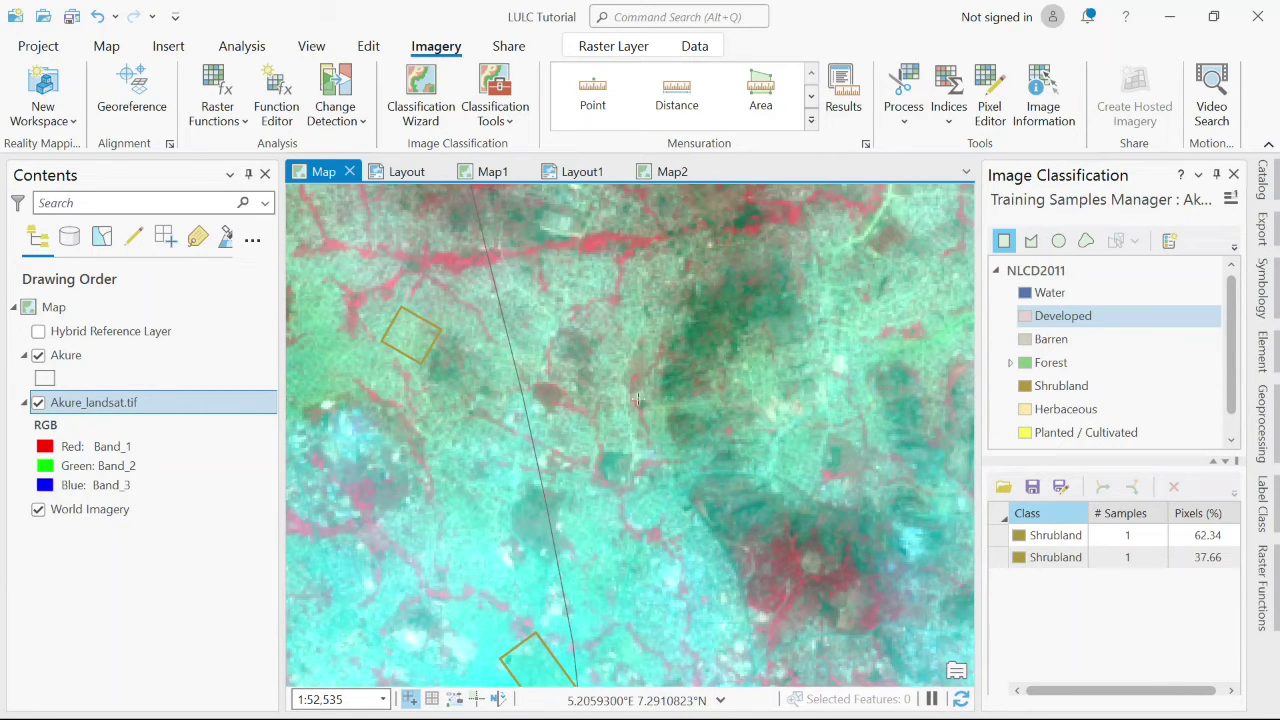
scroll(637, 399, down, 3)
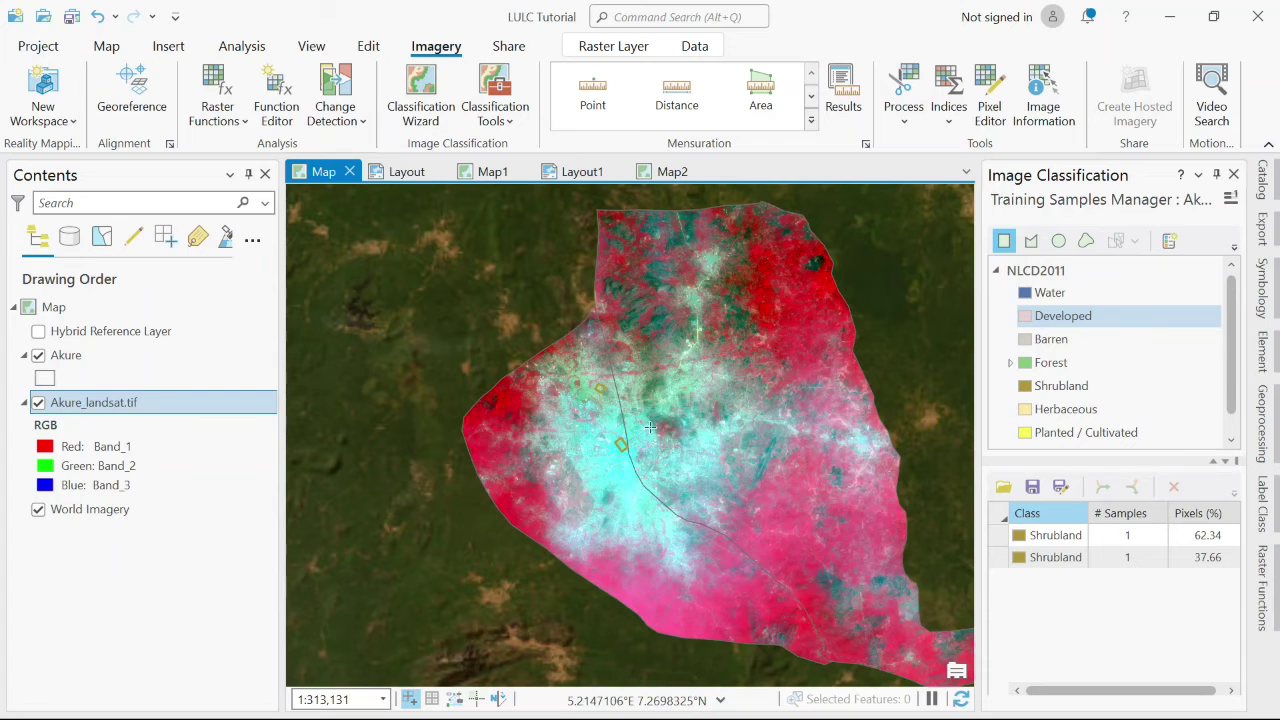
scroll(650, 427, up, 3)
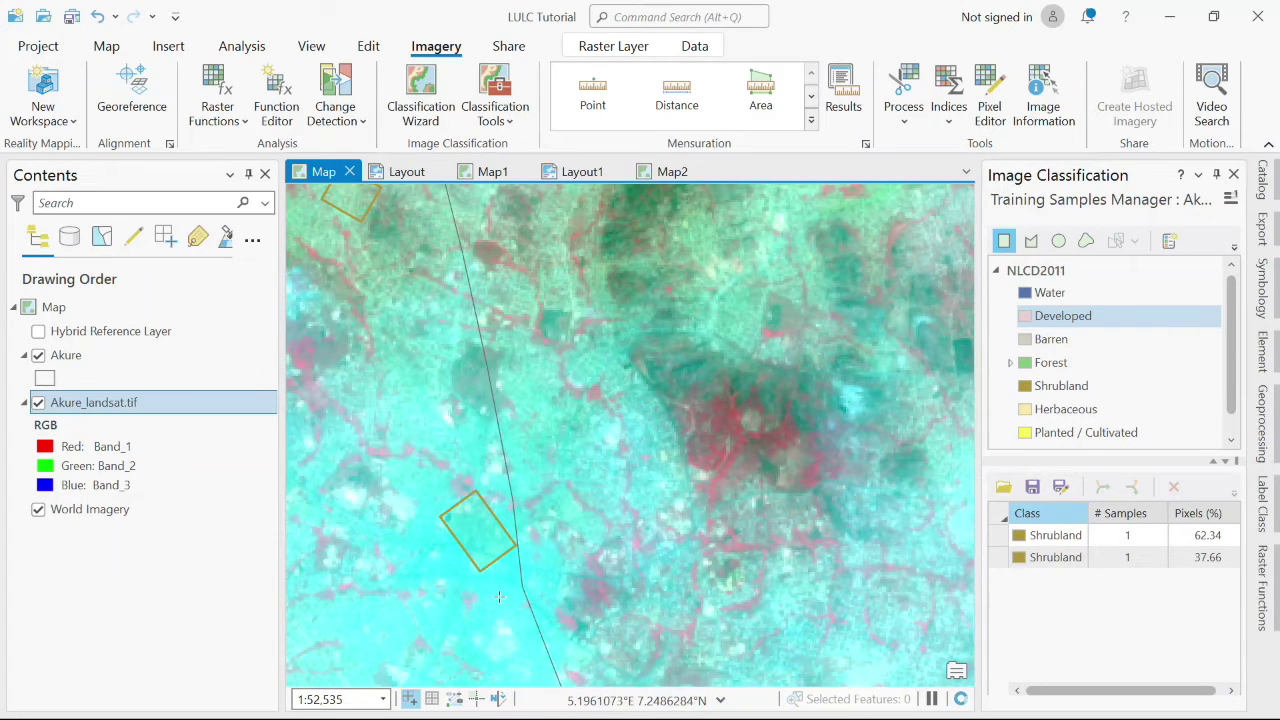
click(519, 666)
scroll(515, 666, down, 3)
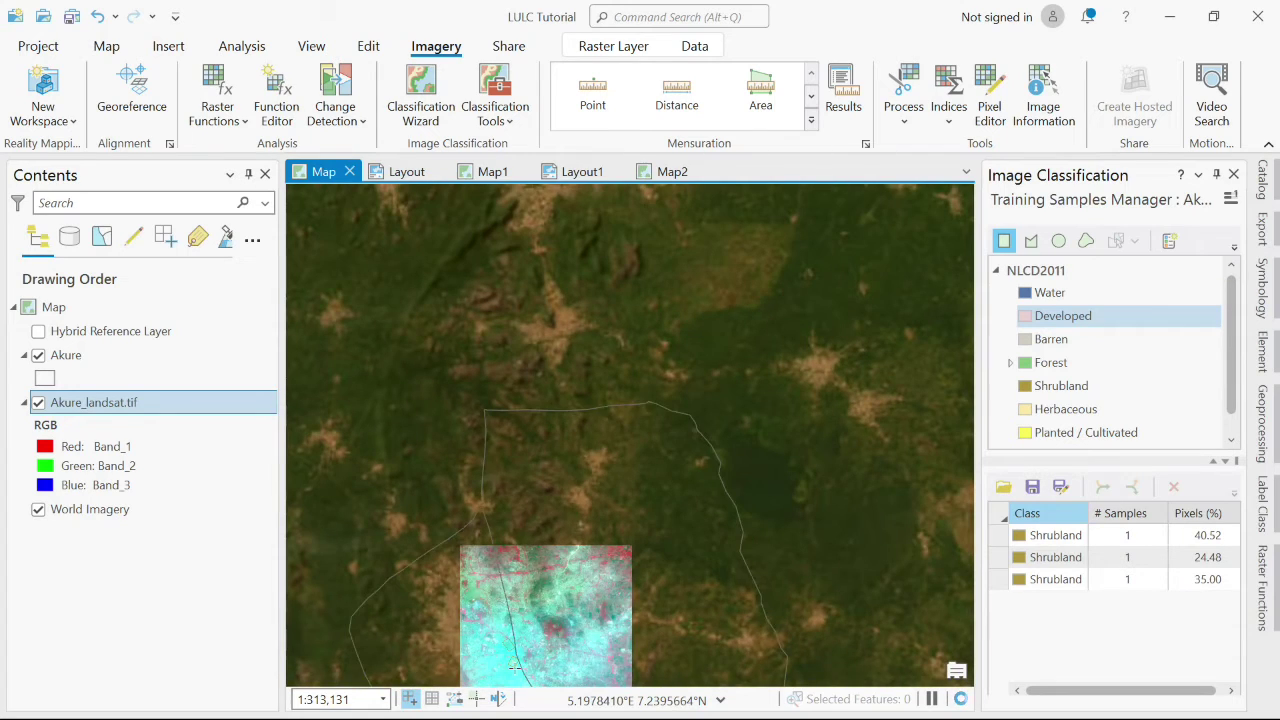
key(Down)
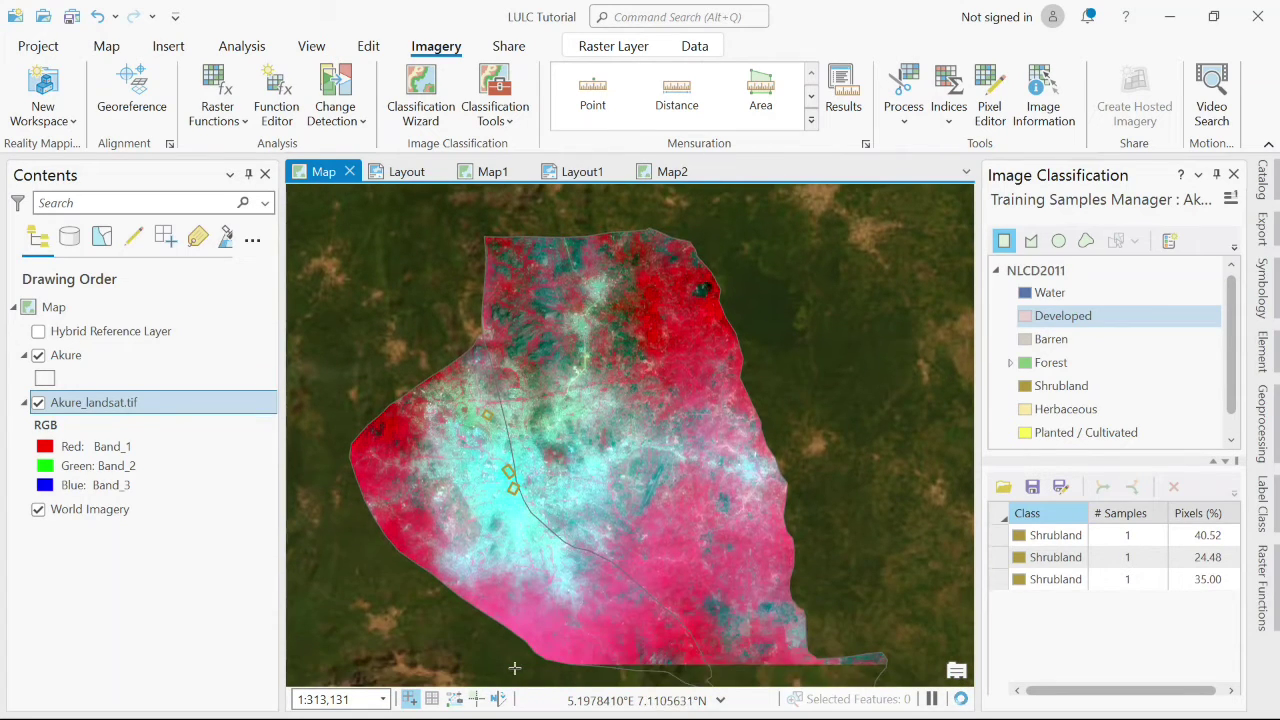
Step: Add a fourth urban training sample in the east and a fifth further west across the city
scroll(762, 455, up, 4)
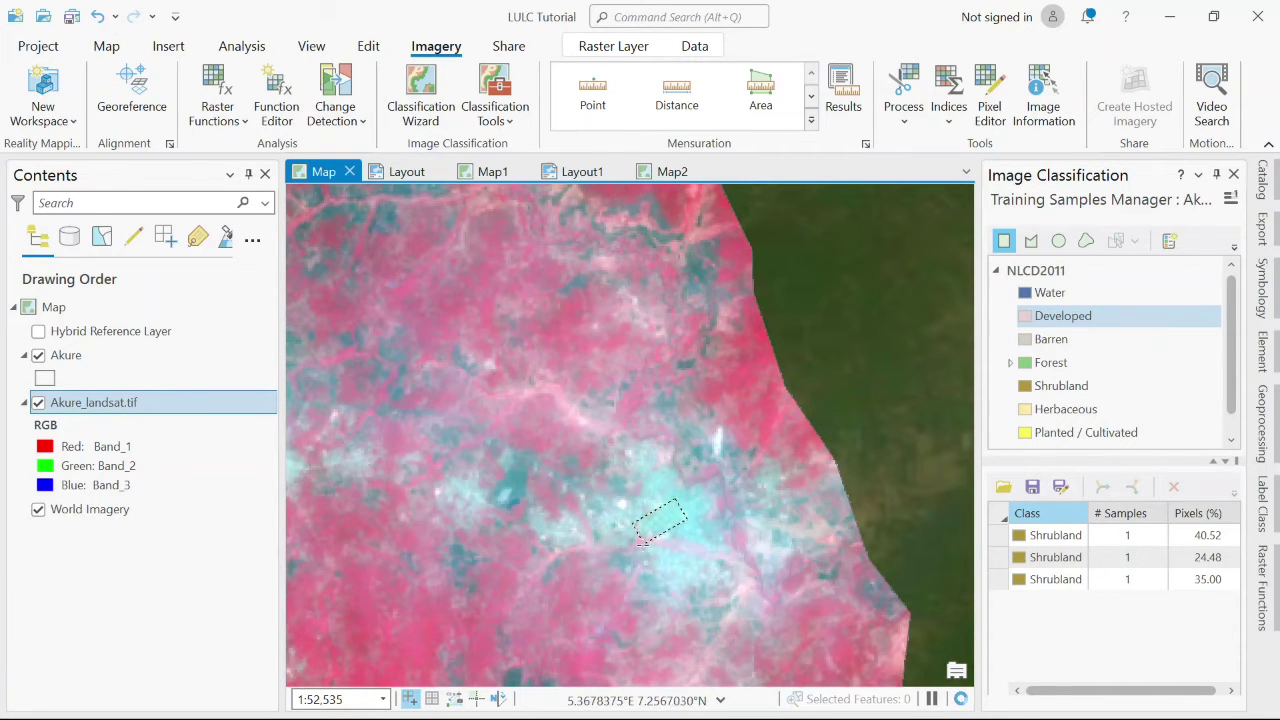
click(667, 534)
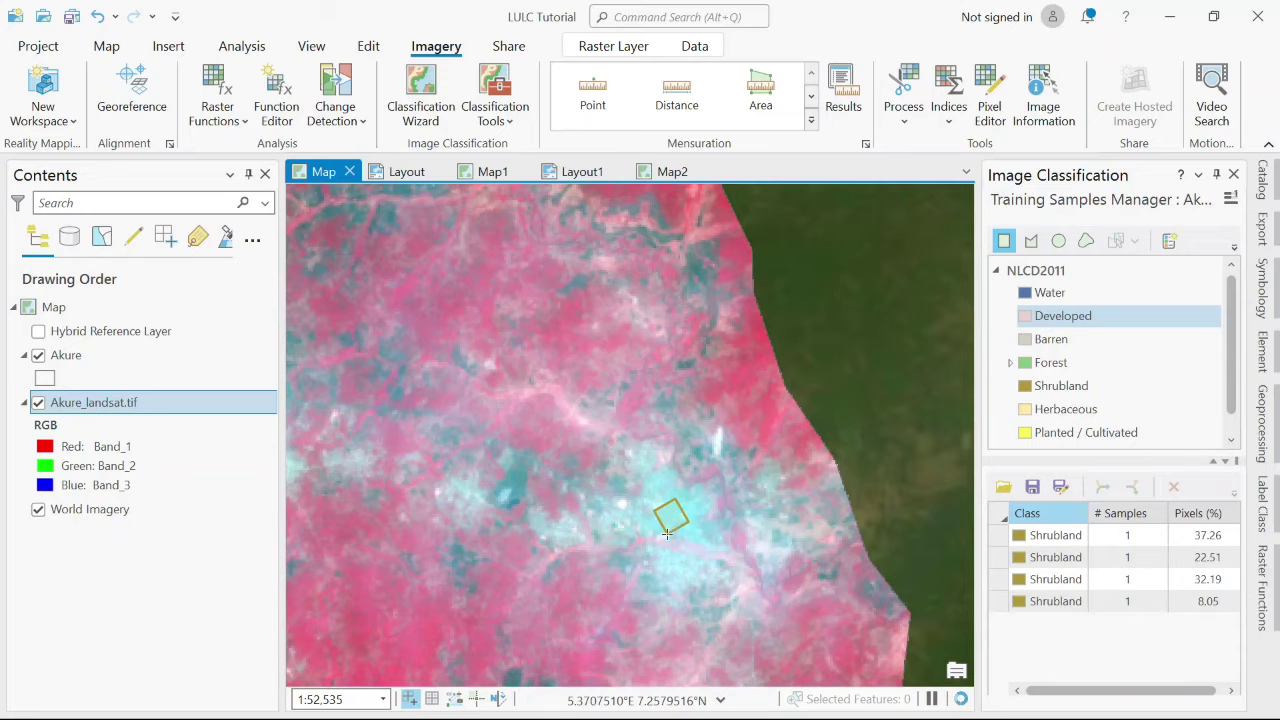
key(Left)
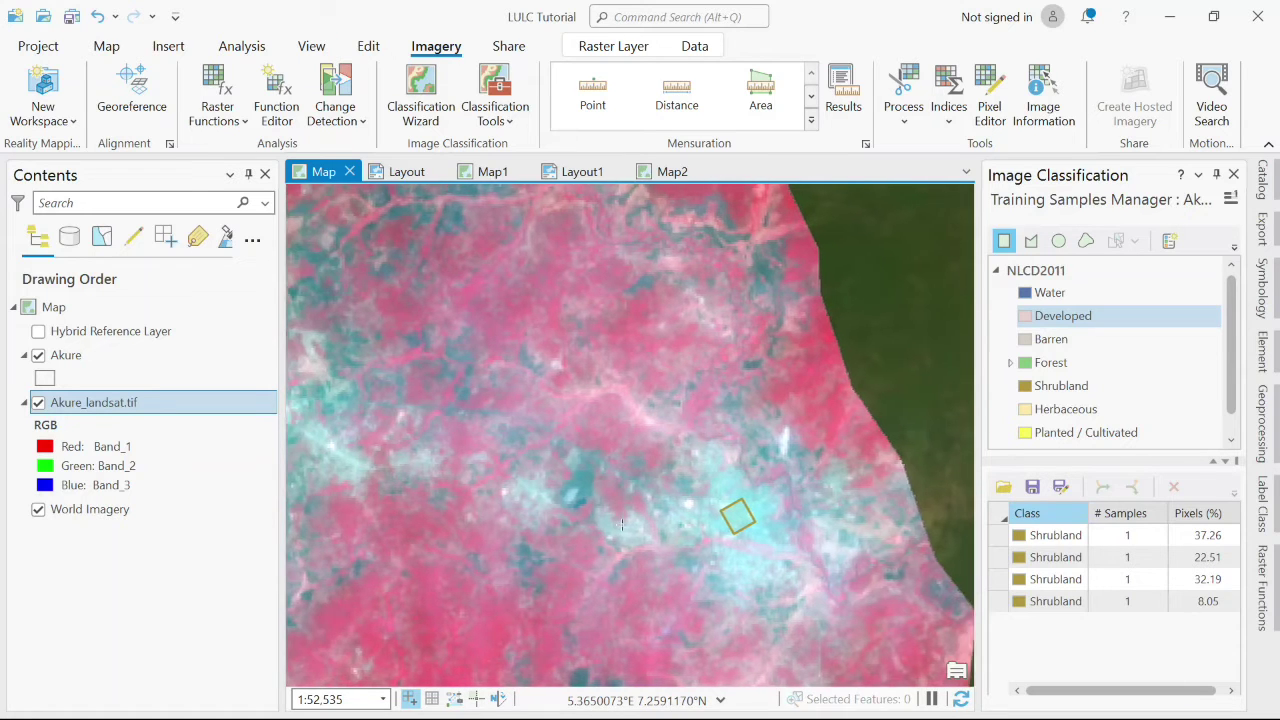
key(Left)
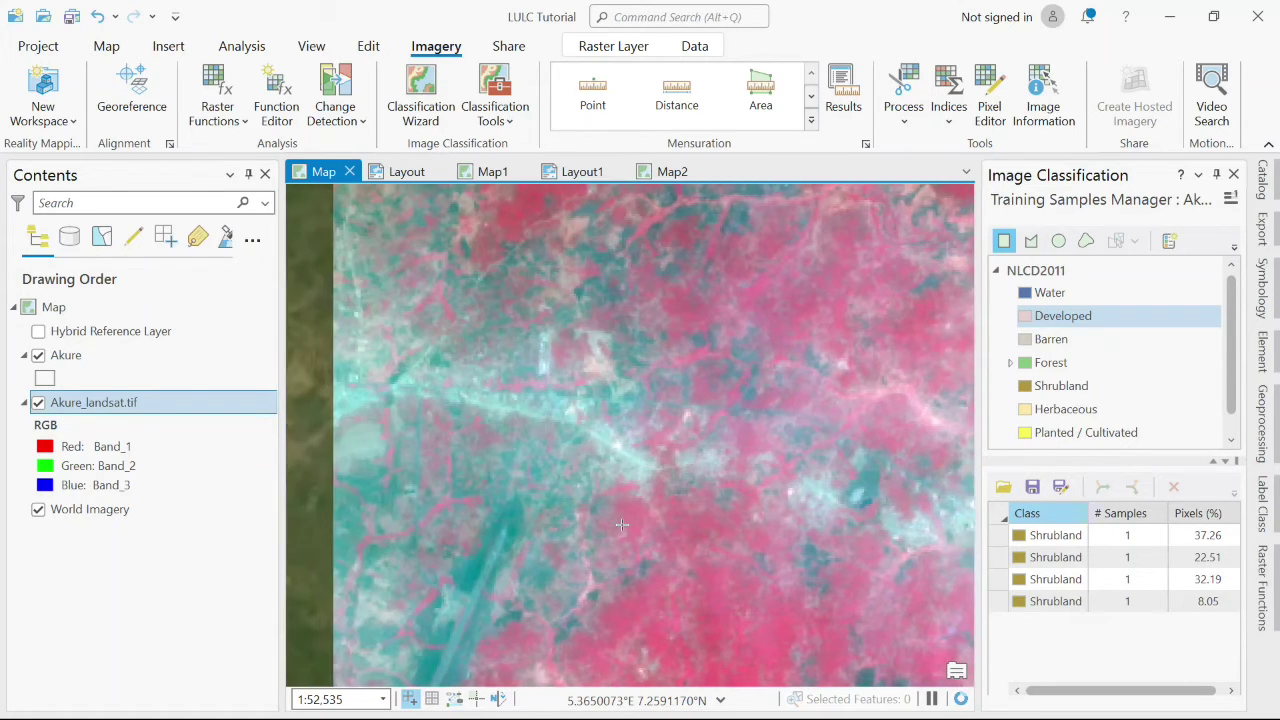
key(Left)
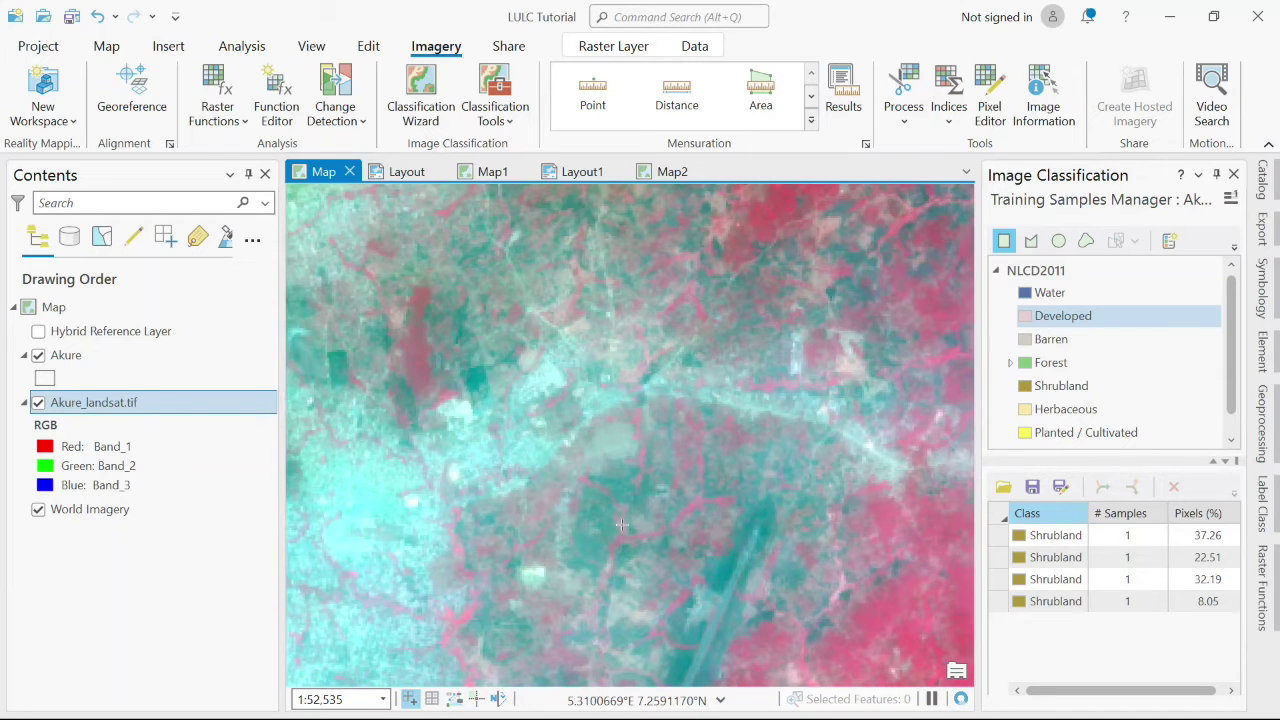
key(Left)
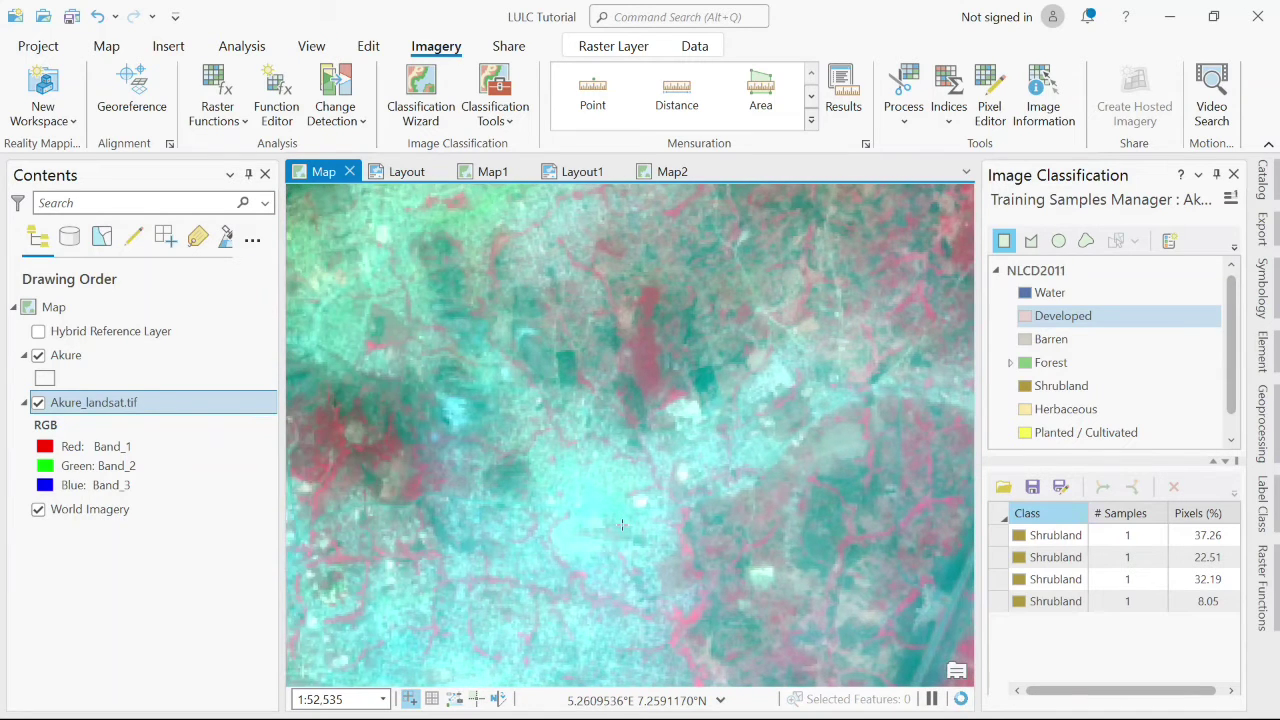
key(Down)
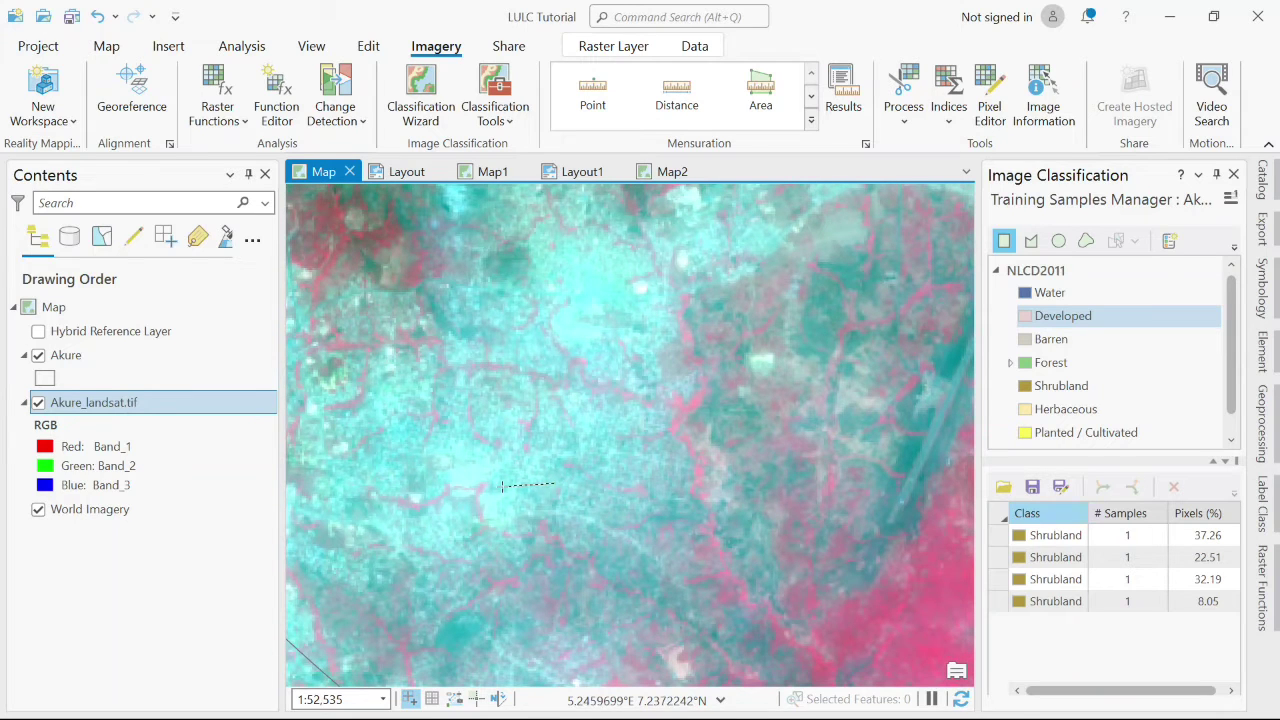
drag(497, 509, 494, 519)
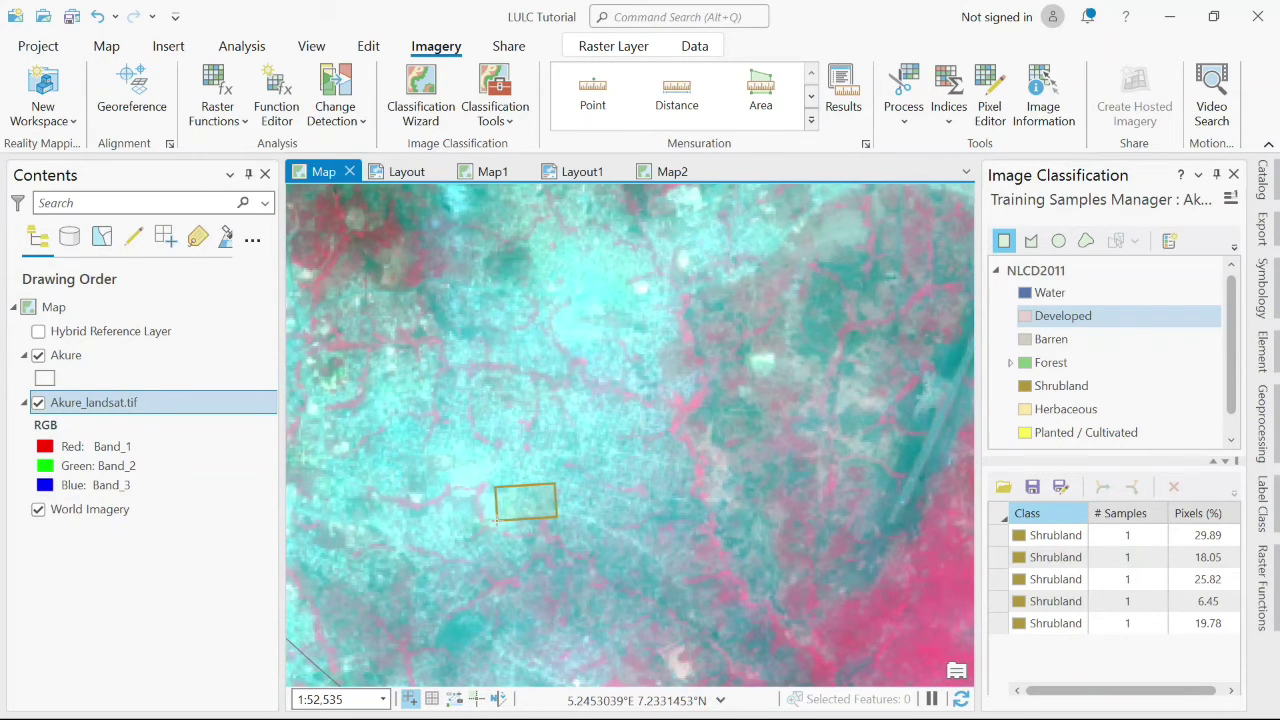
Step: Add four more urban samples: one lower down, one on the left, and two near the top
key(Left)
key(Left)
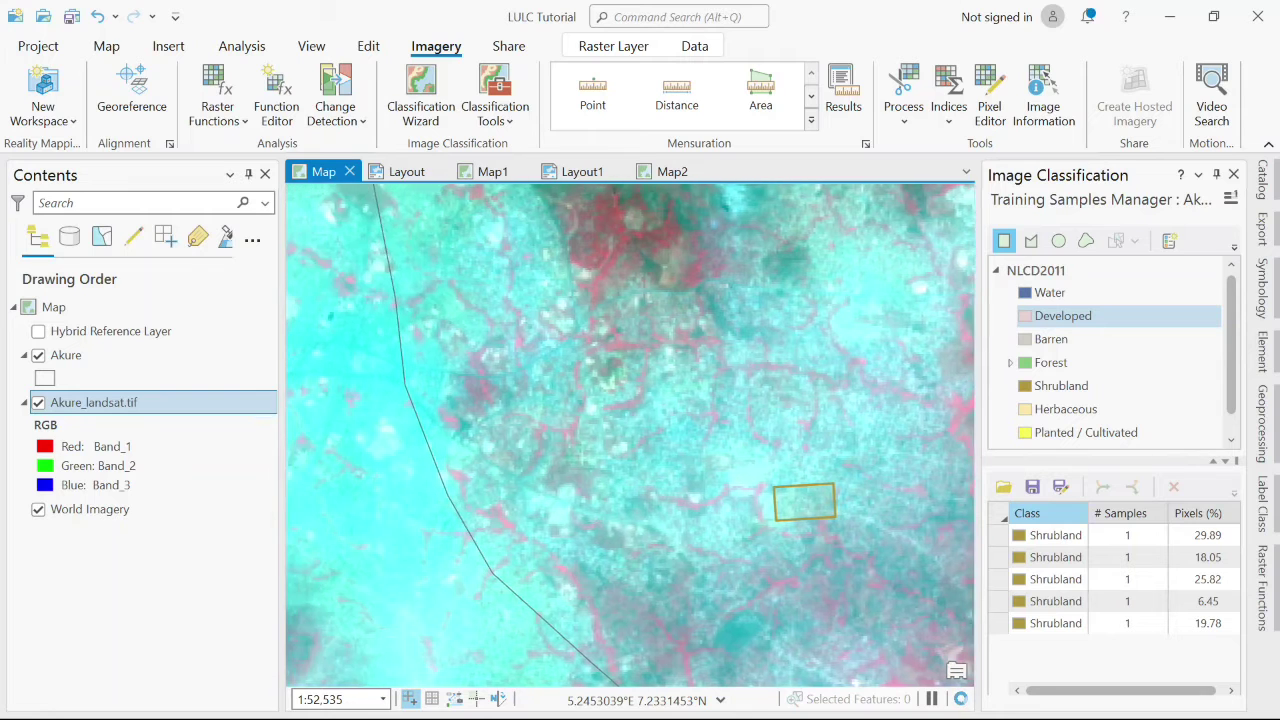
key(Left)
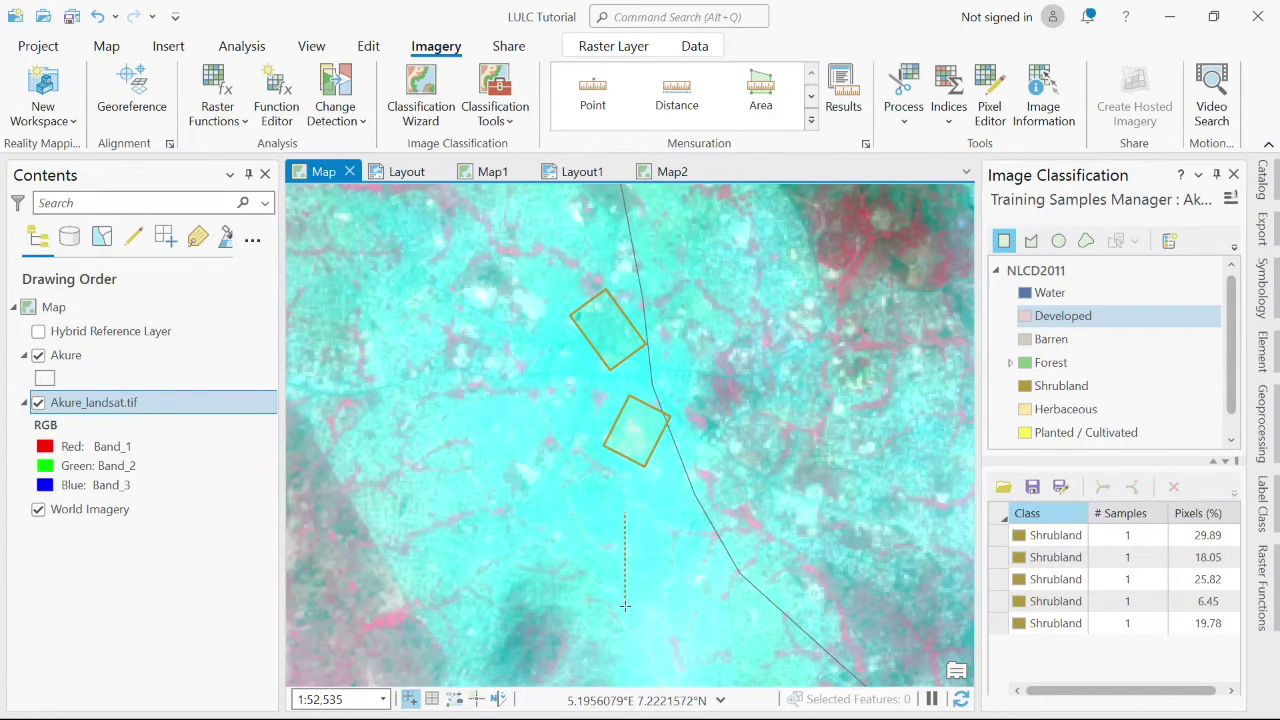
drag(625, 605, 665, 607)
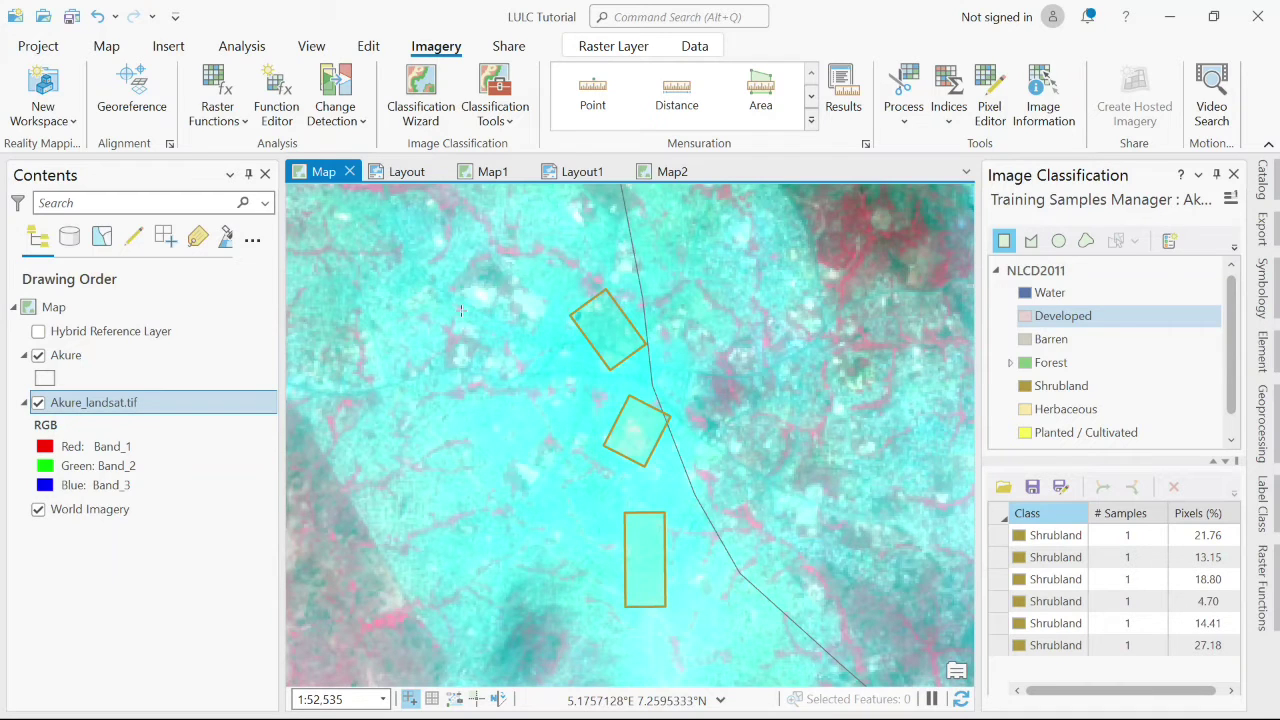
drag(316, 323, 356, 318)
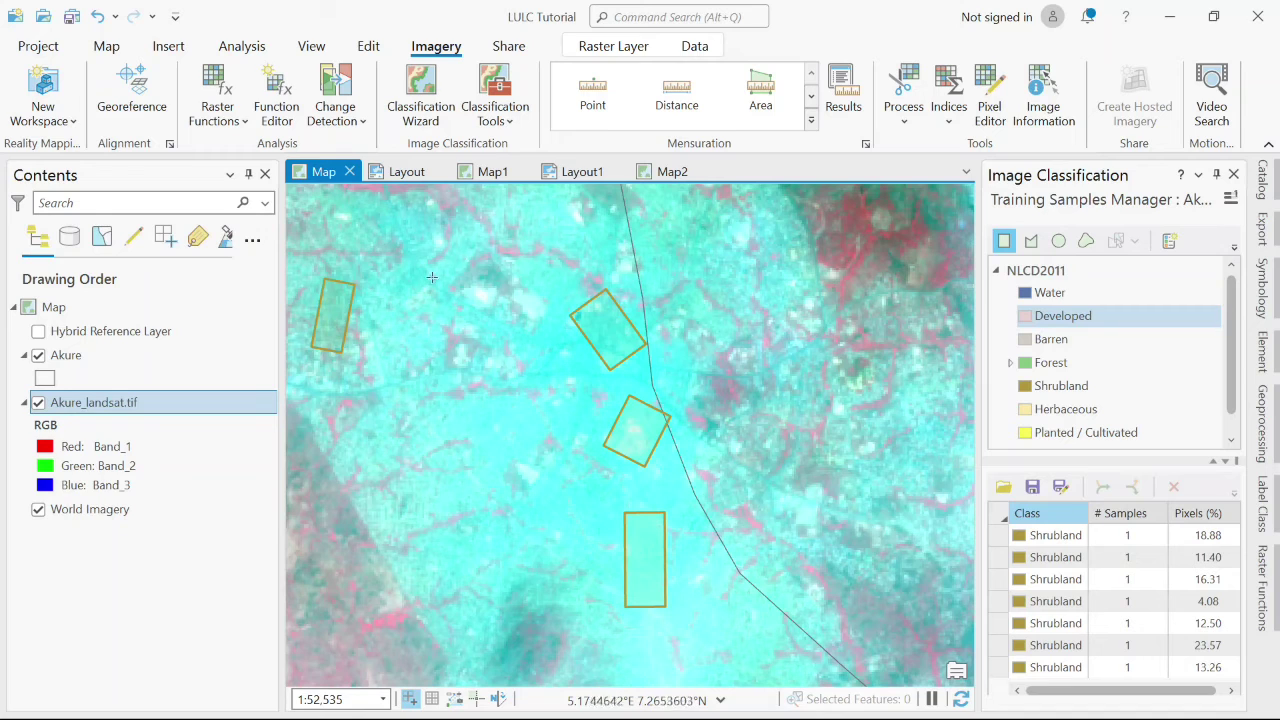
click(430, 340)
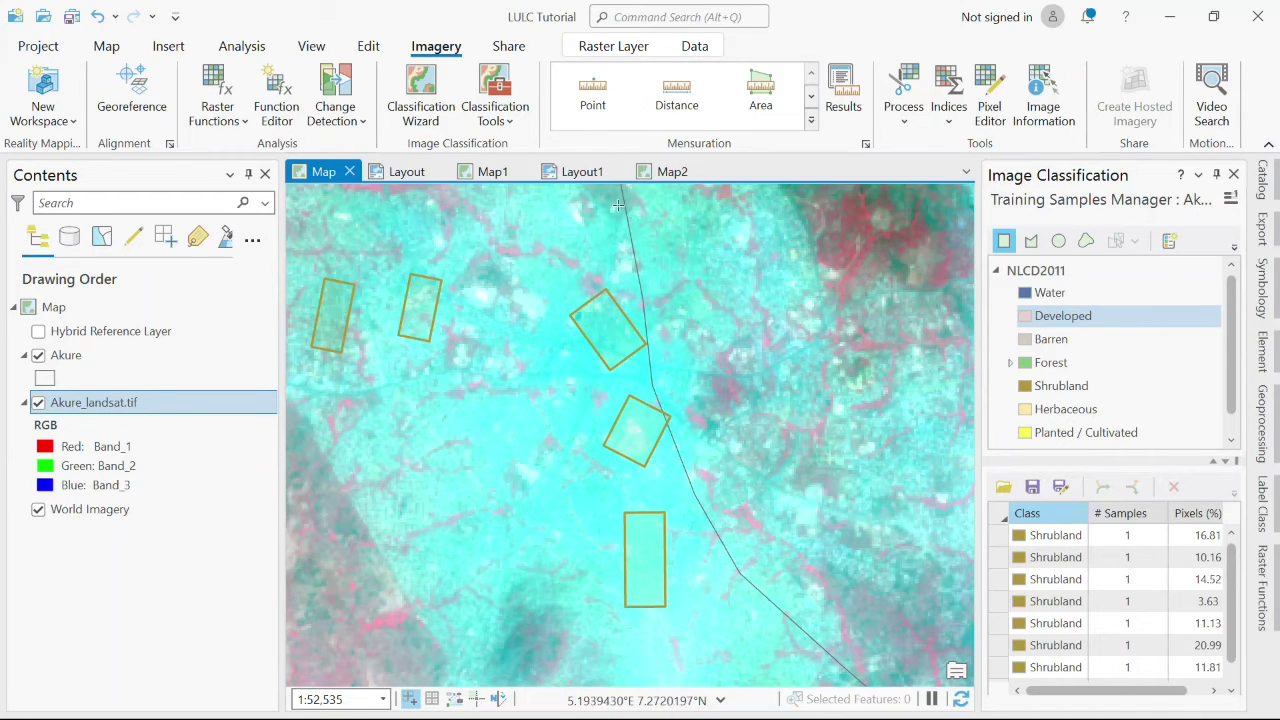
click(552, 202)
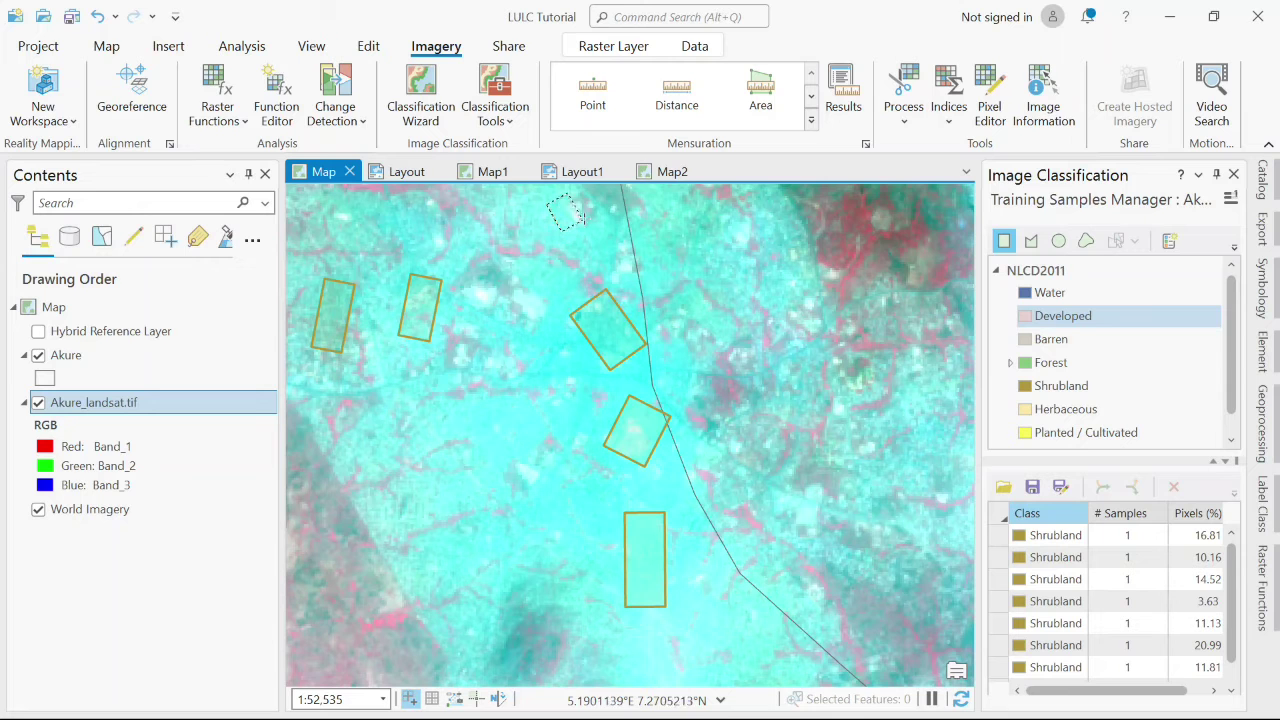
click(585, 218)
scroll(654, 368, down, 5)
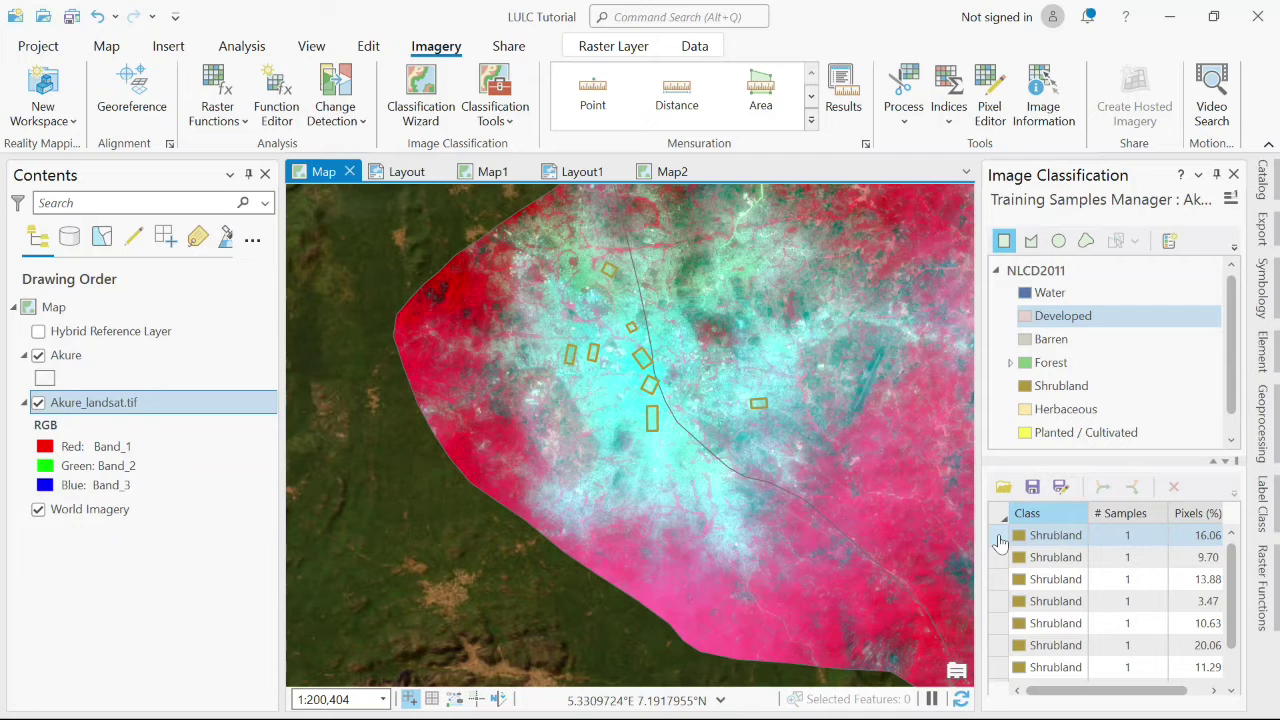
Step: Merge all nine sample rows into one Shrubland entry, then make Barren the active class
click(1000, 541)
drag(1000, 541, 1003, 680)
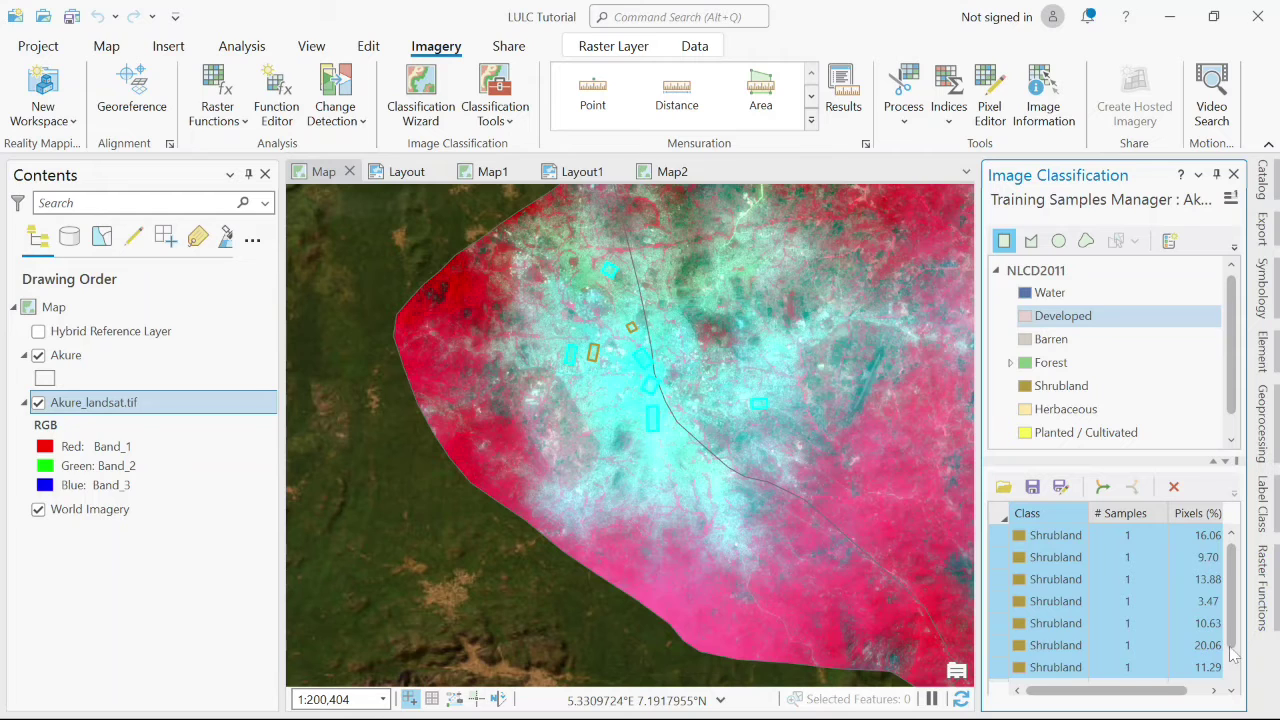
scroll(1235, 650, down, 1)
ctrl+click(1003, 645)
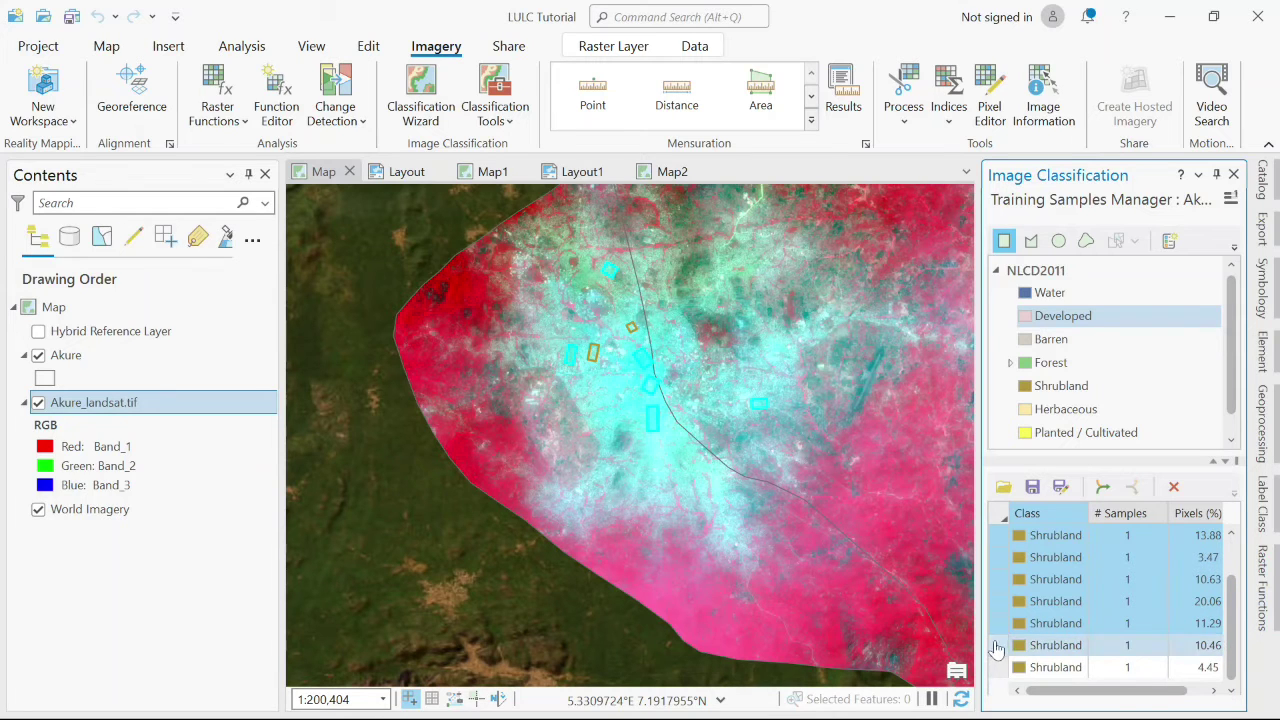
ctrl+click(1001, 668)
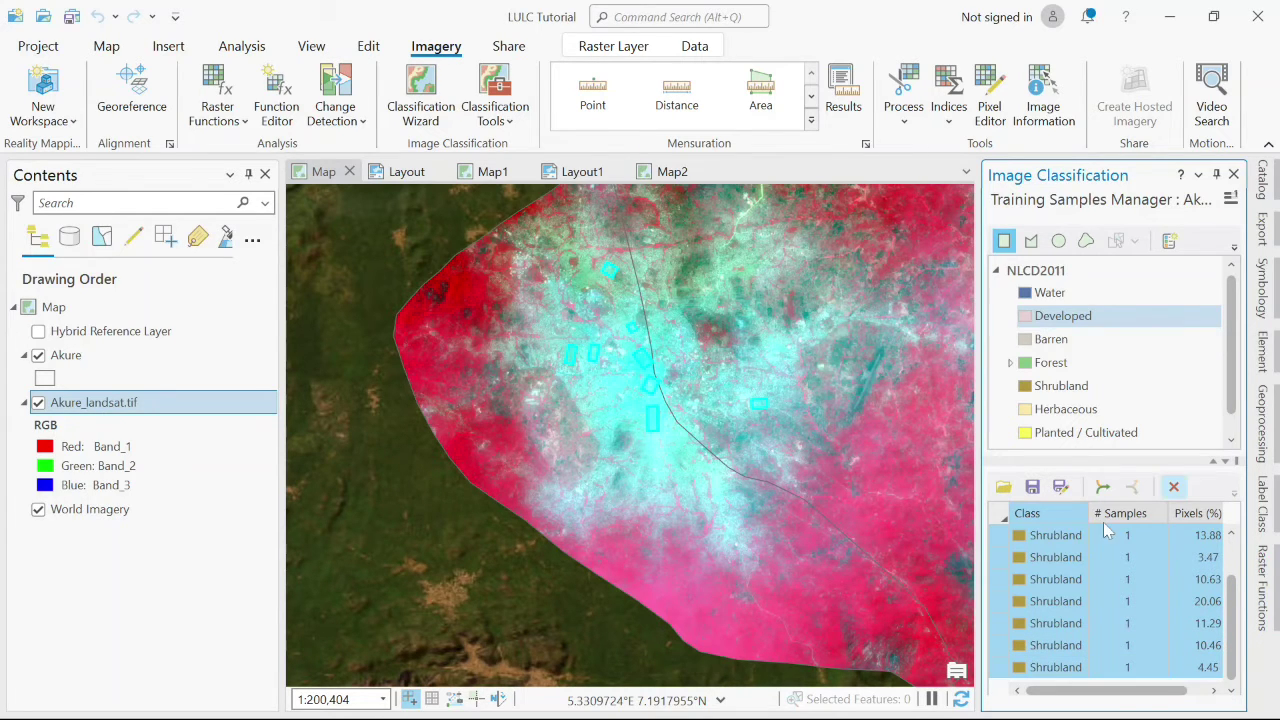
click(1102, 487)
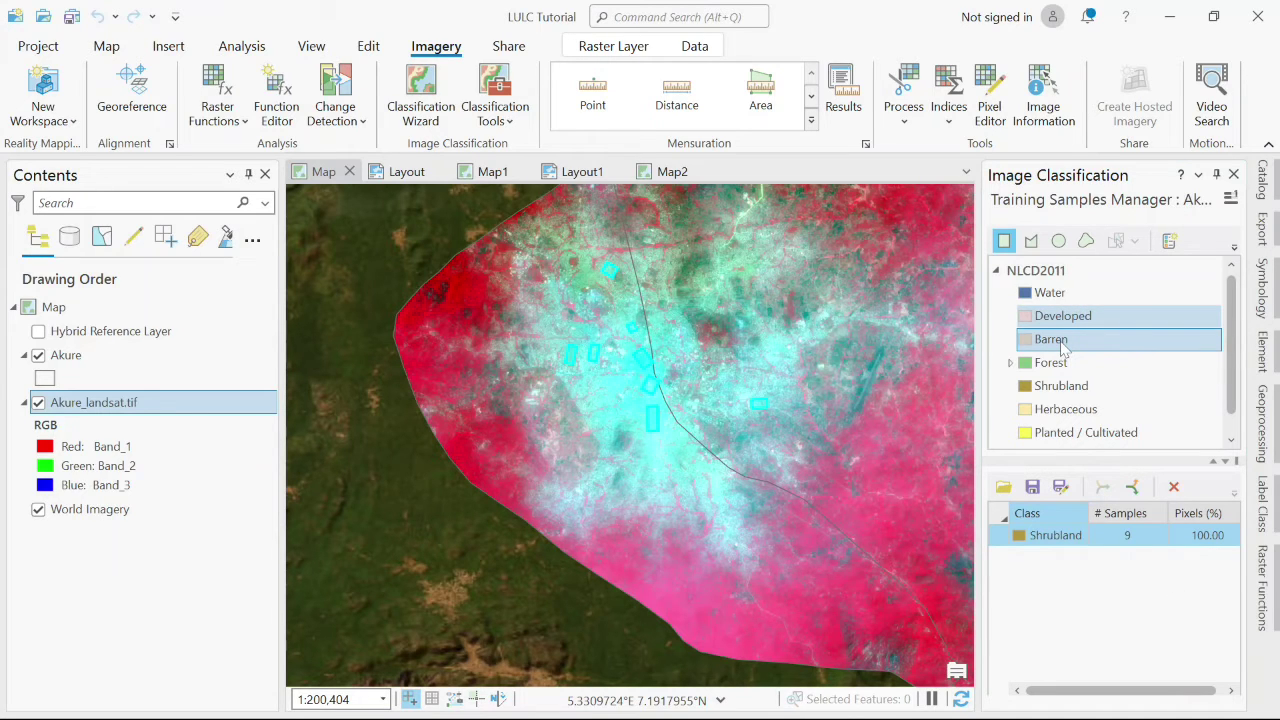
click(1060, 341)
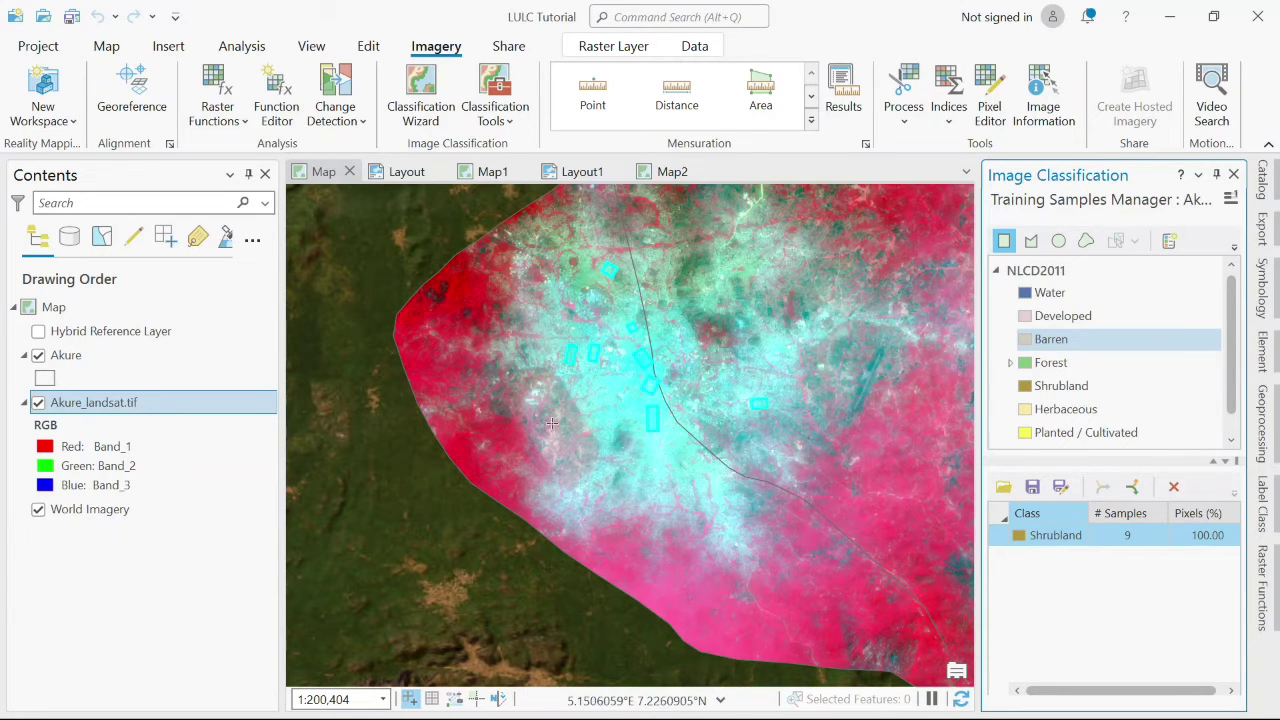
Step: Draw three Barren samples on bare ground, including a narrow strip near the top
scroll(548, 425, up, 10)
scroll(716, 477, down, 10)
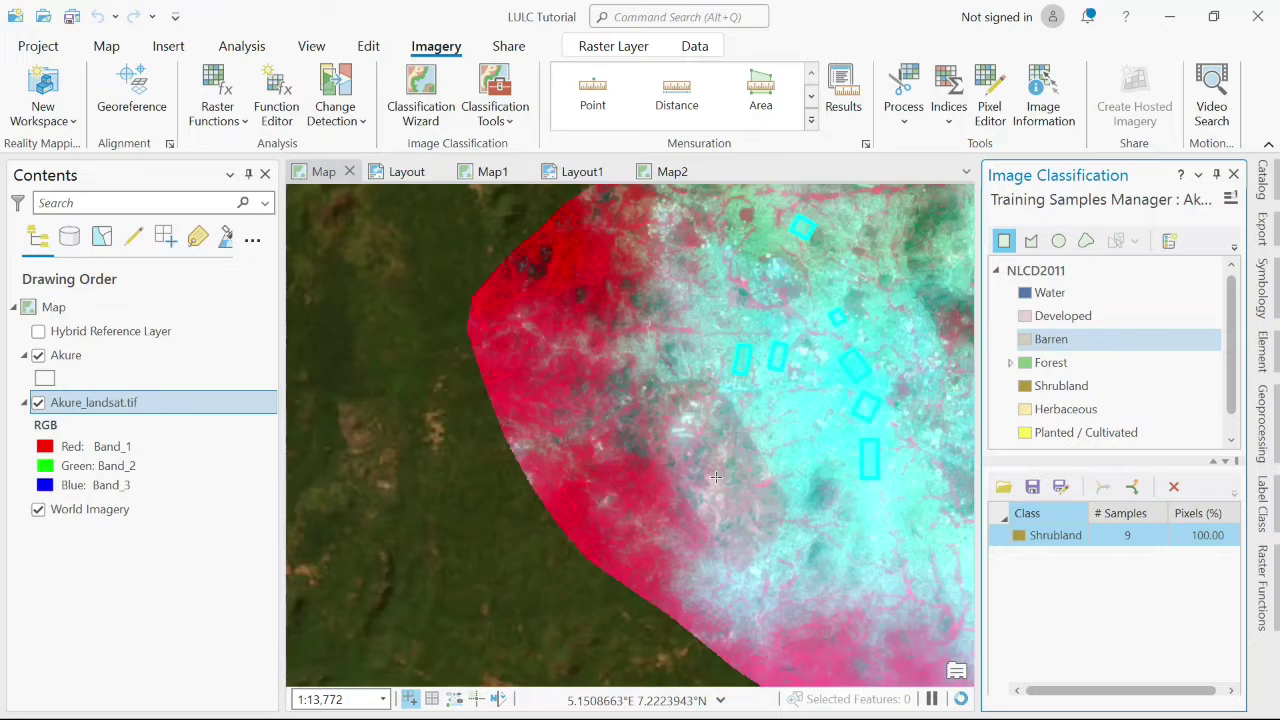
scroll(601, 272, up, 2)
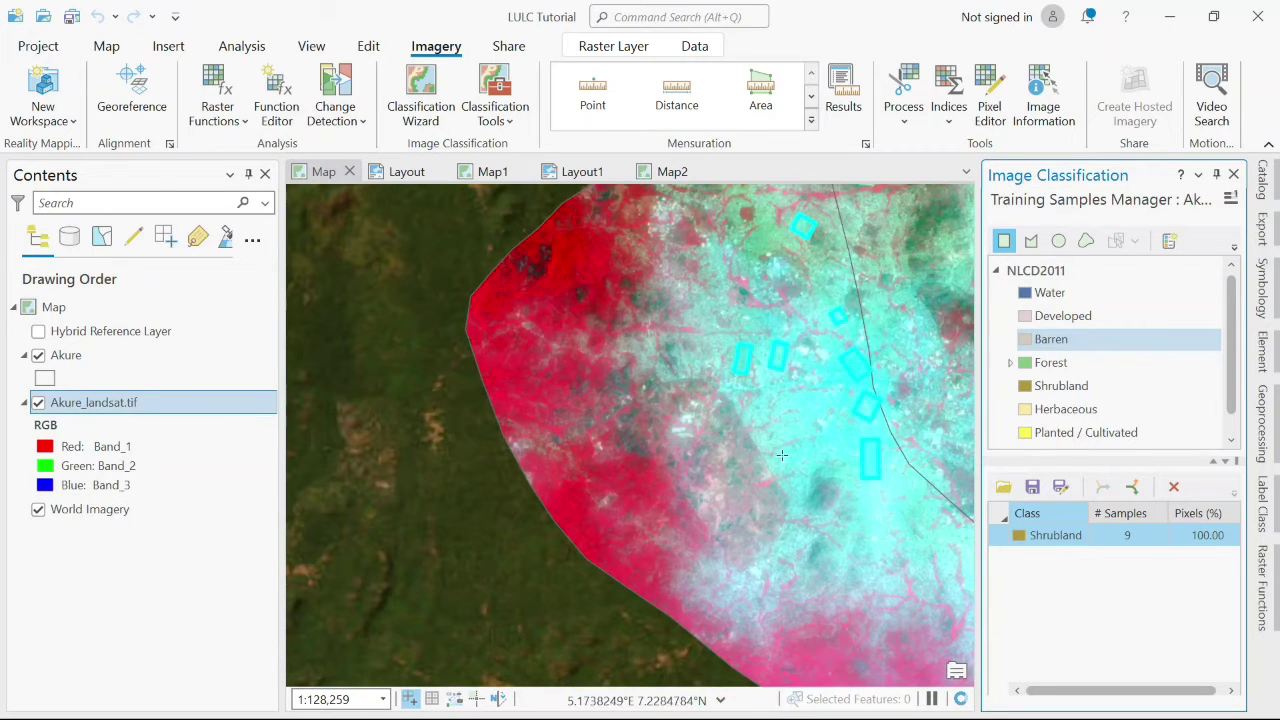
click(716, 495)
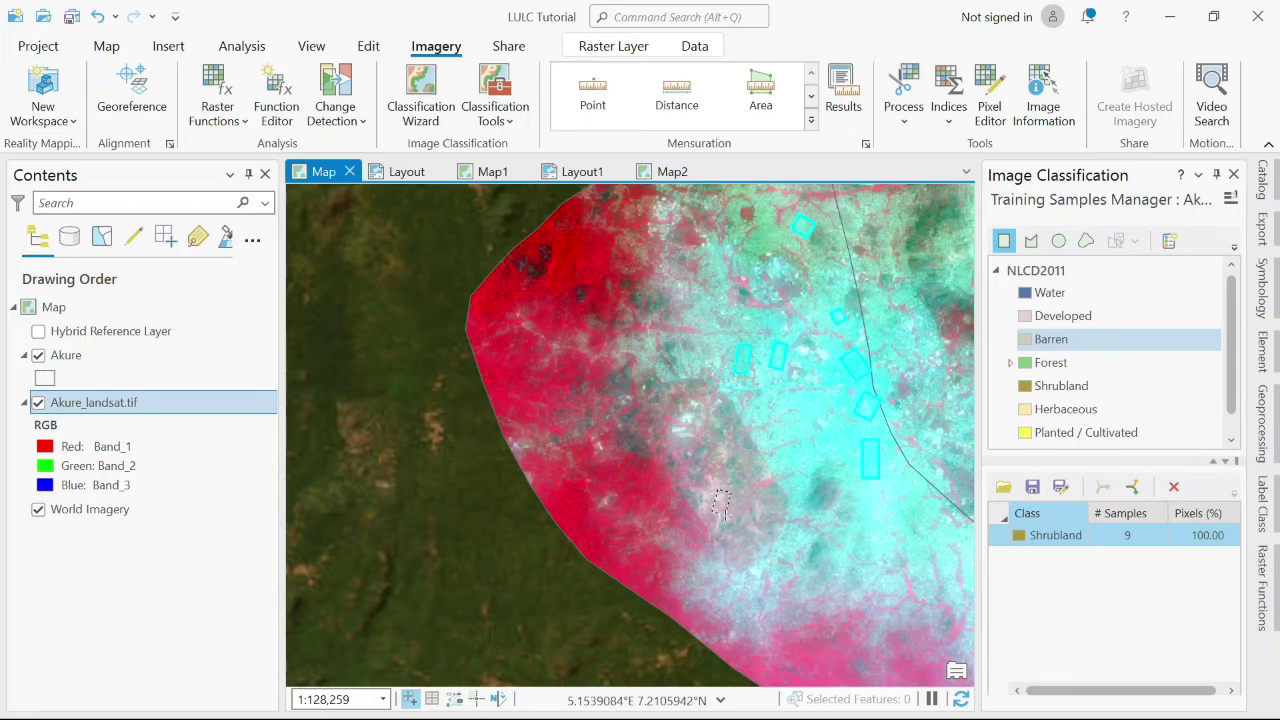
drag(722, 502, 724, 506)
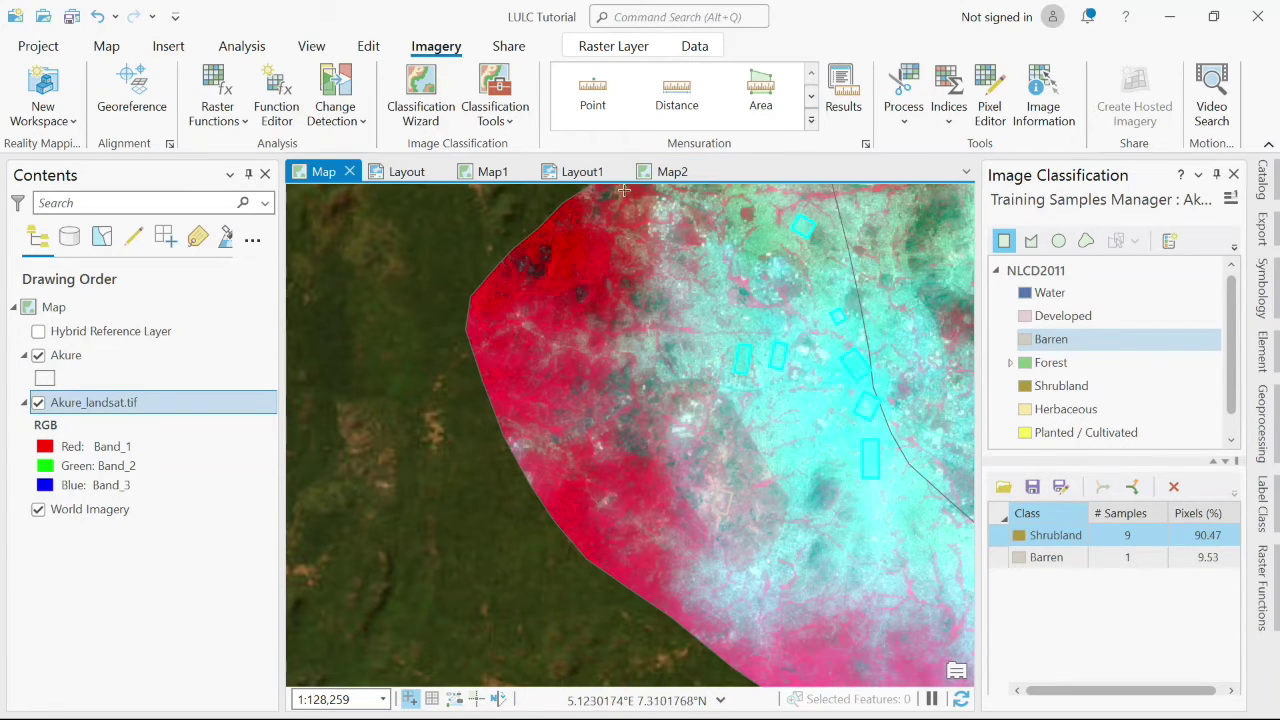
scroll(624, 191, up, 2)
scroll(624, 191, up, 4)
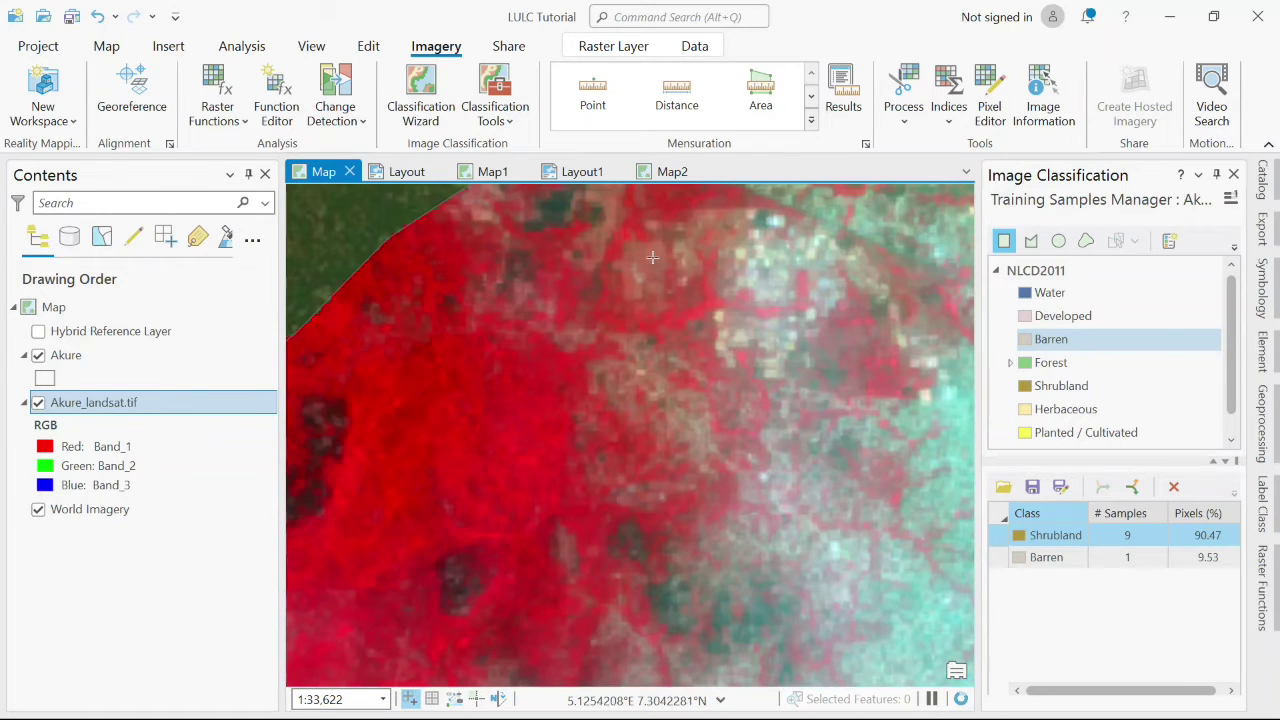
drag(630, 270, 648, 292)
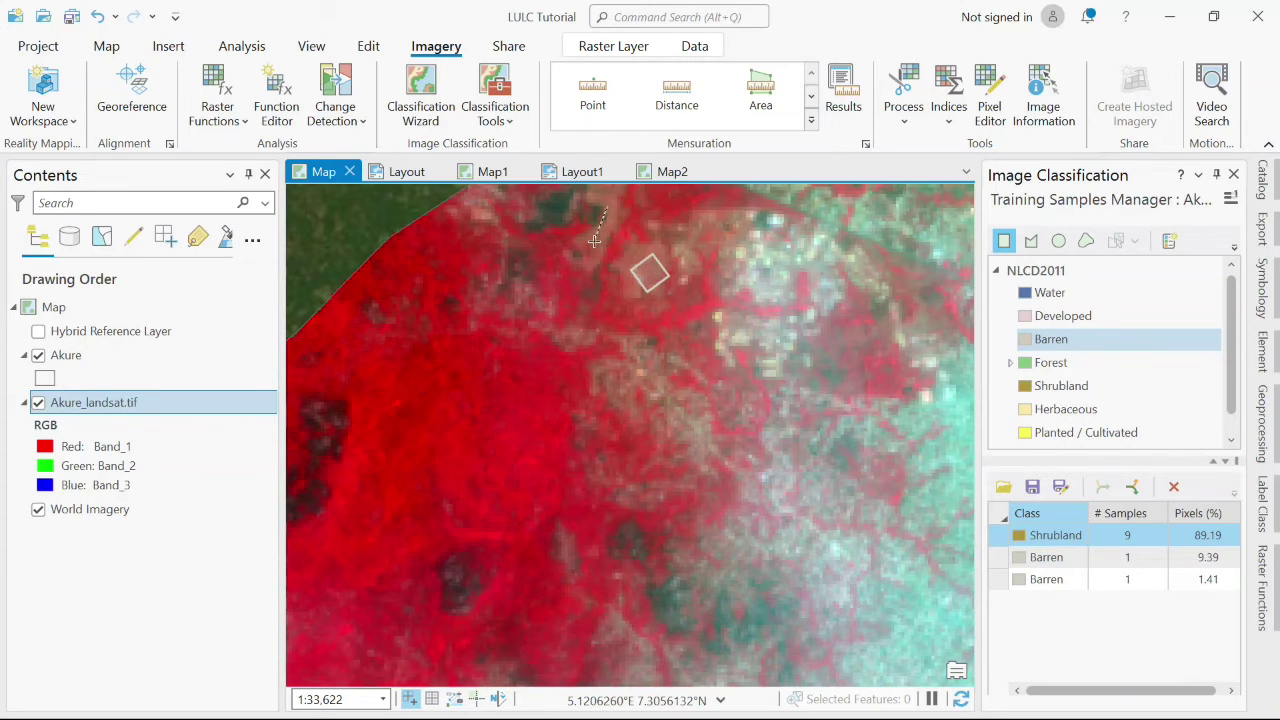
drag(604, 247, 604, 248)
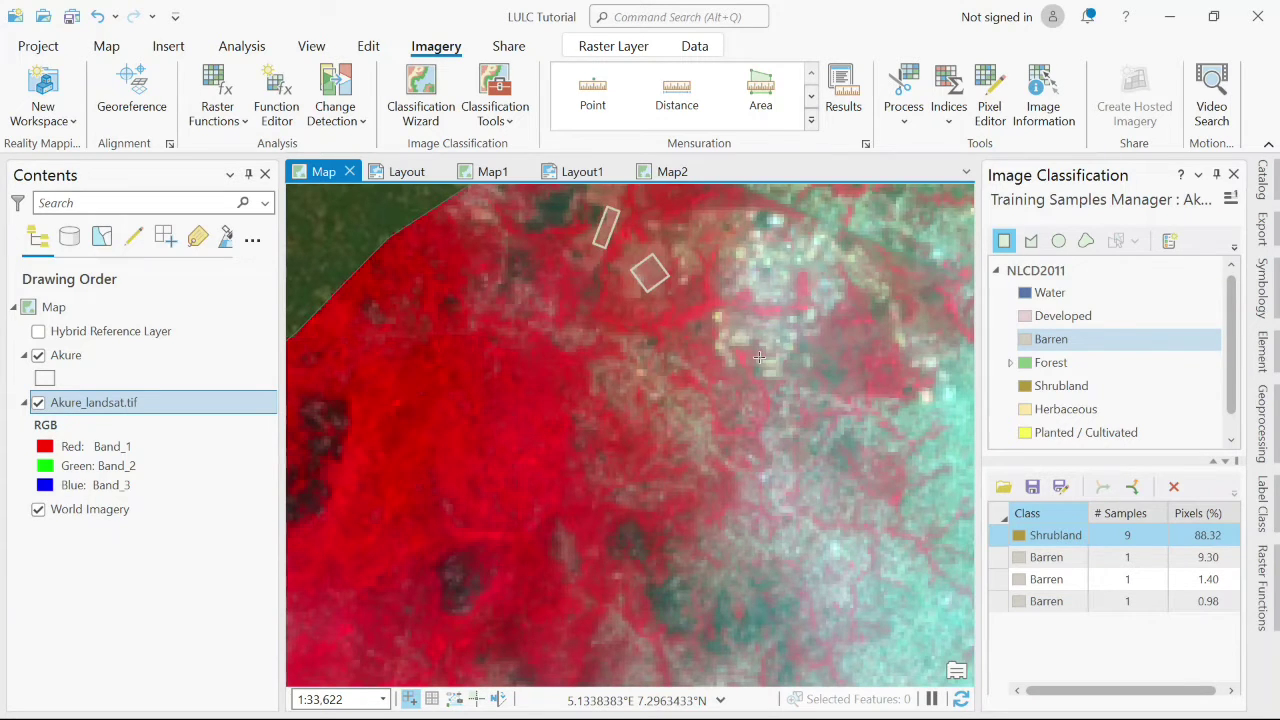
Step: Add a Barren sample over the southern bare patch
scroll(831, 443, down, 10)
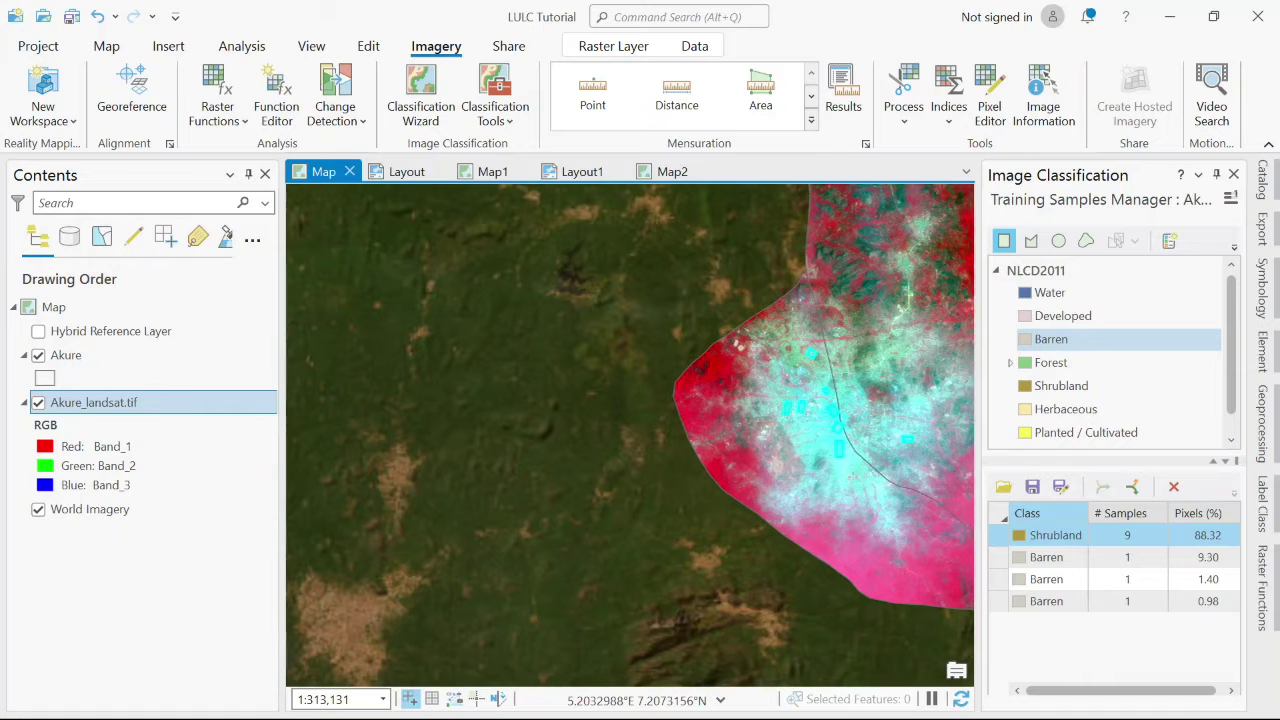
key(Right)
key(Right)
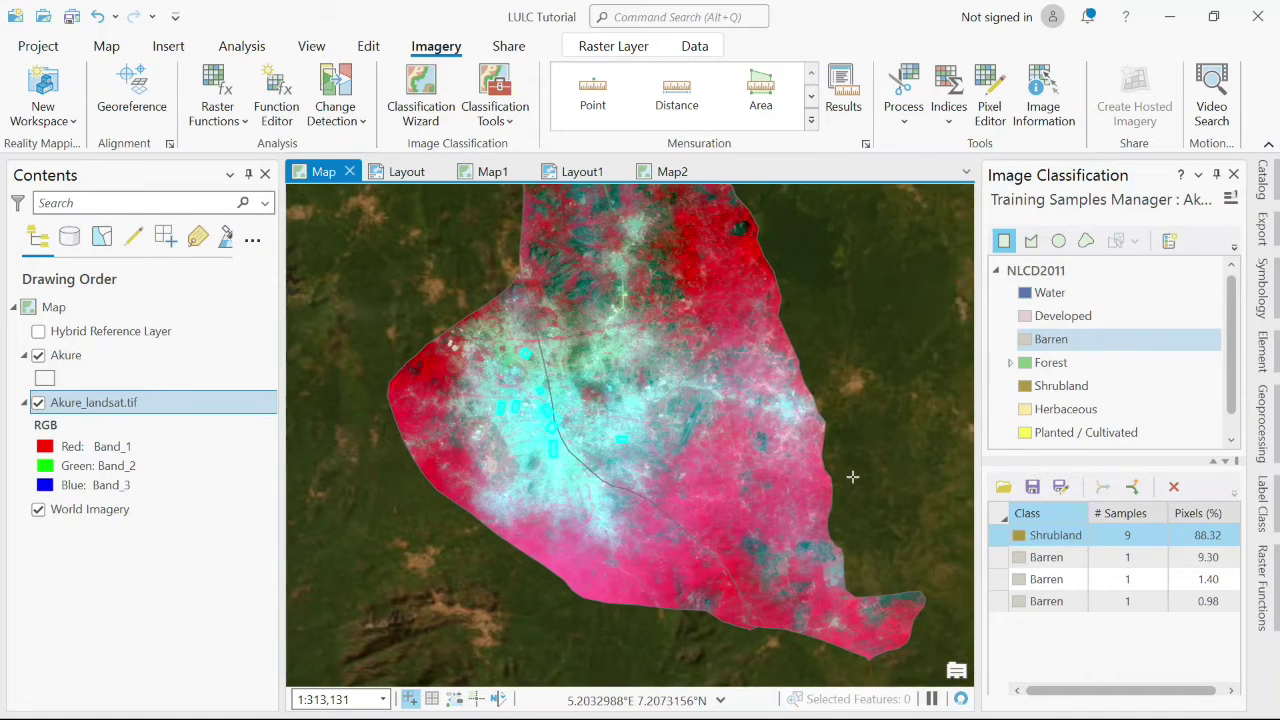
scroll(741, 572, up, 10)
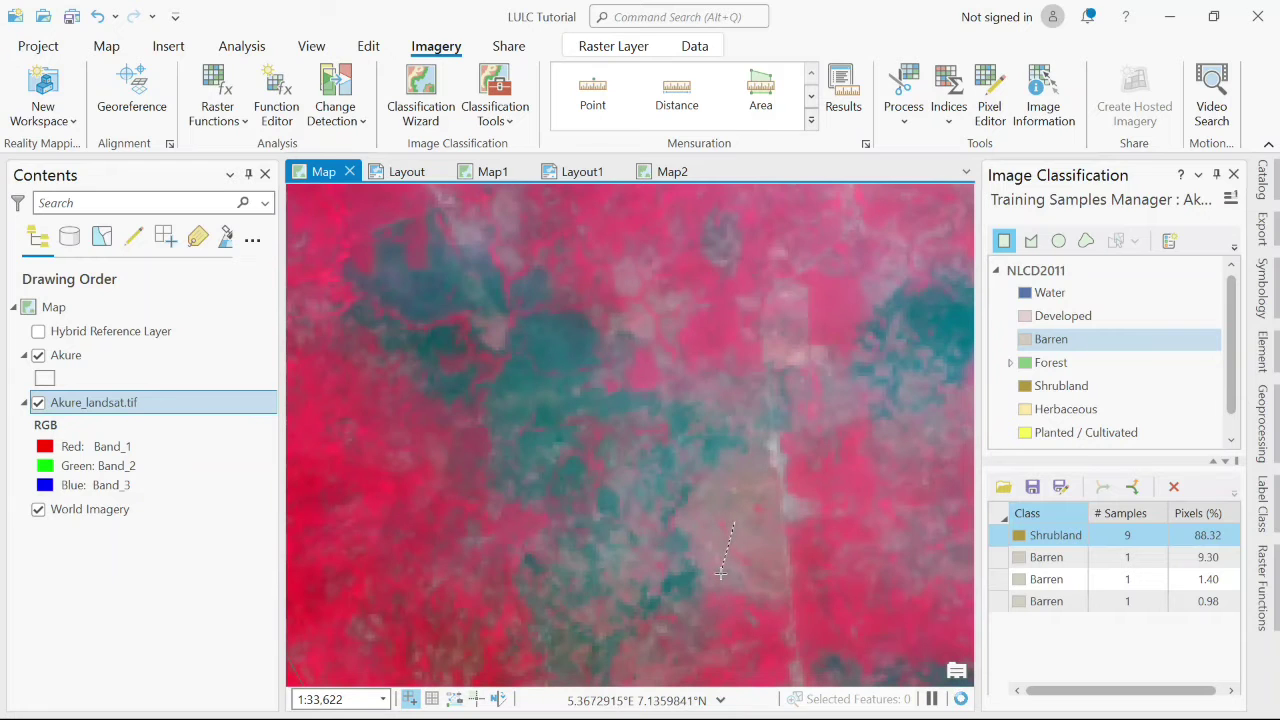
drag(720, 573, 770, 588)
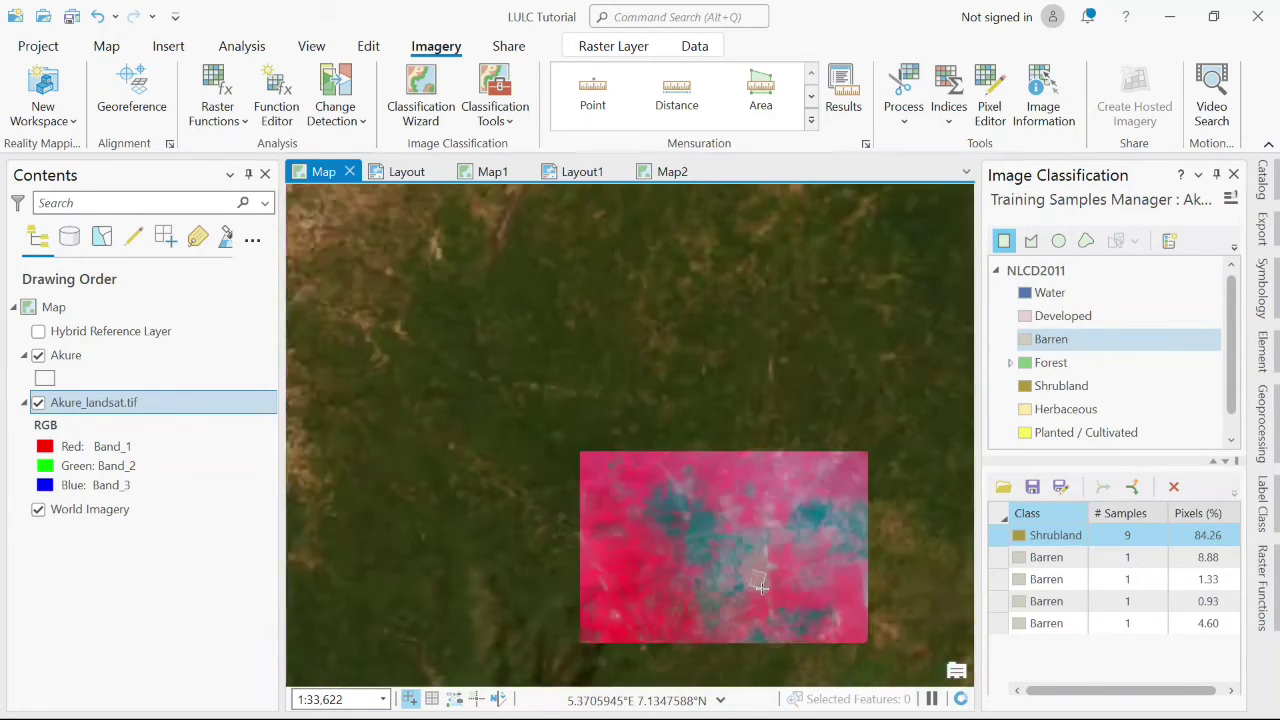
Step: Add two more Barren samples, one to the west and one below the earlier two
scroll(760, 588, down, 8)
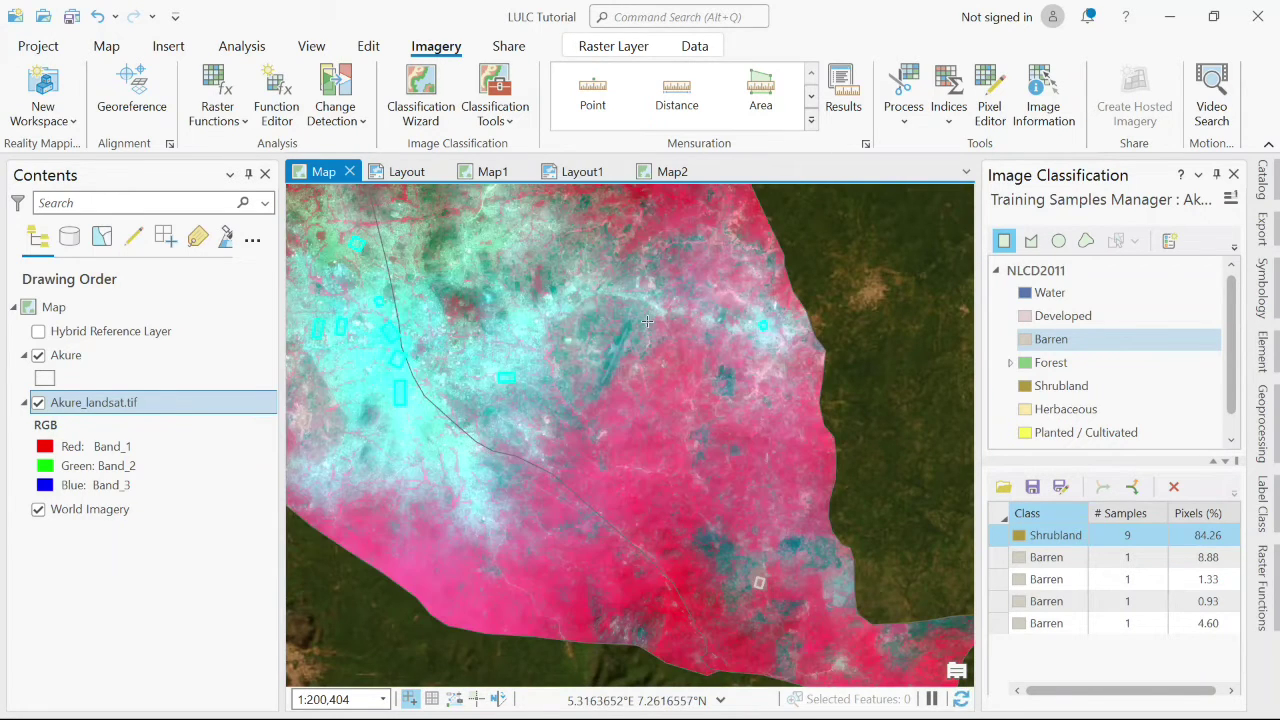
key(Up)
key(Left)
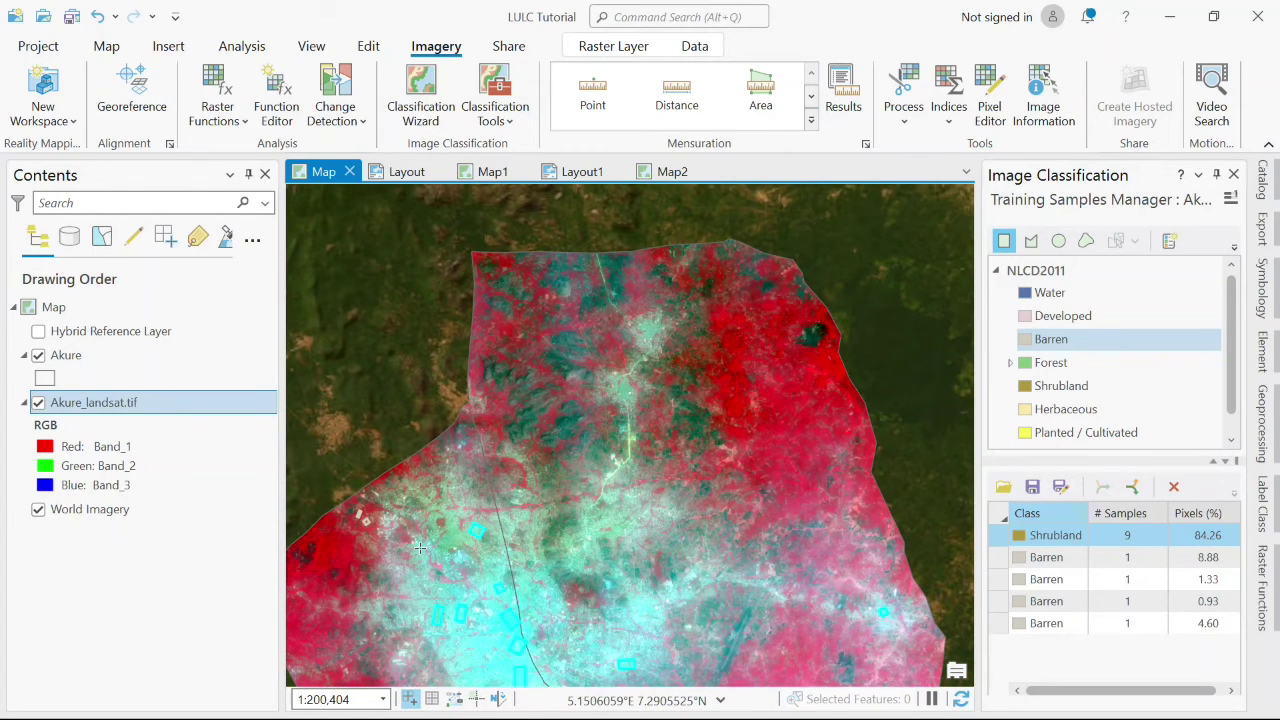
key(Down)
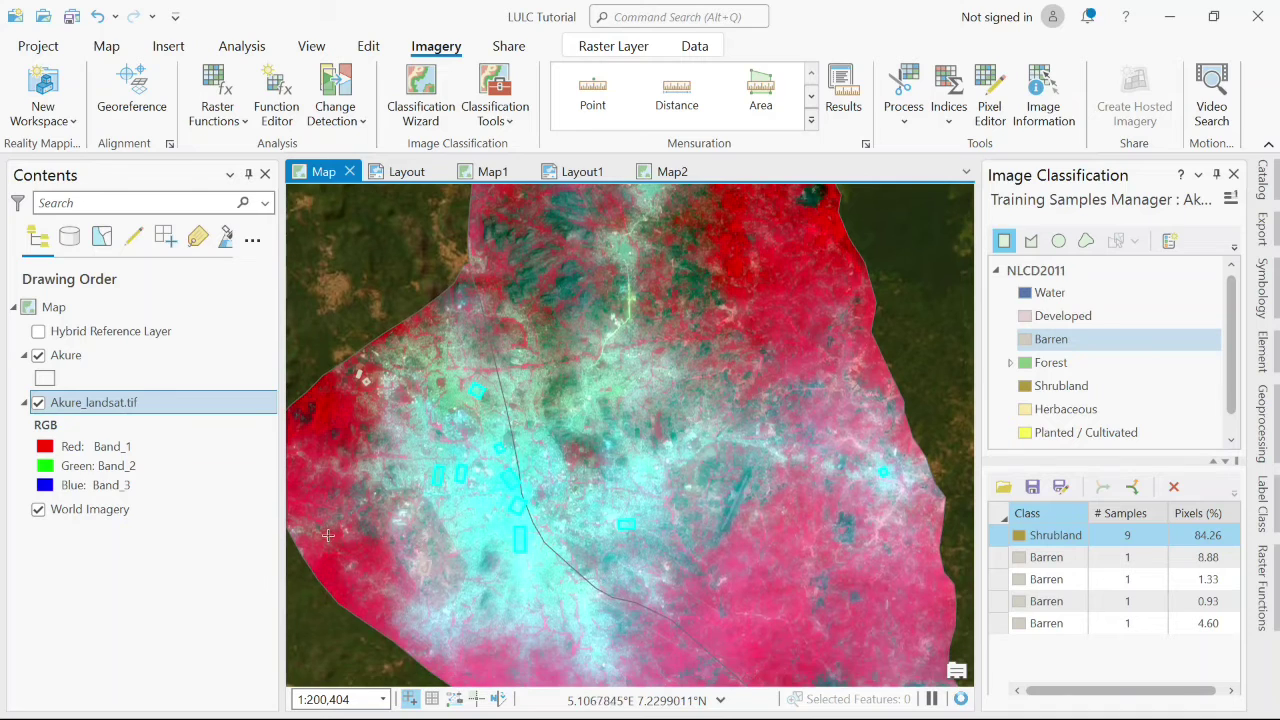
scroll(327, 535, up, 3)
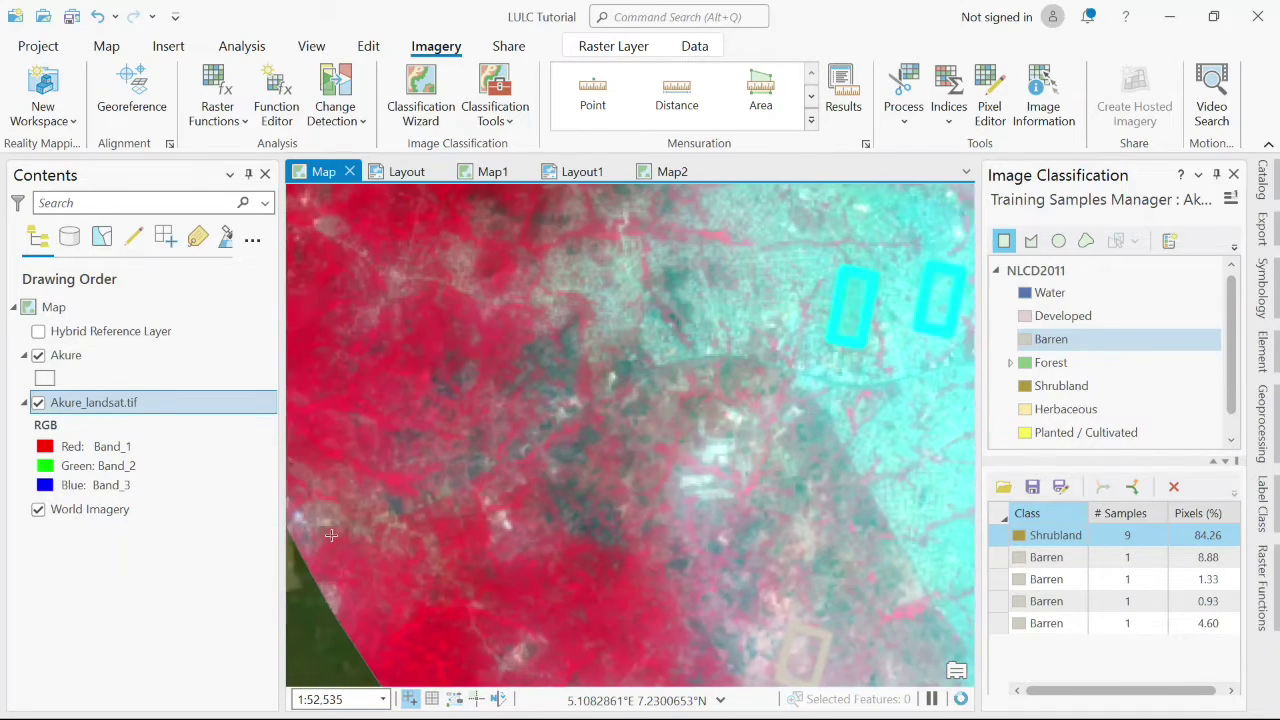
scroll(385, 501, up, 3)
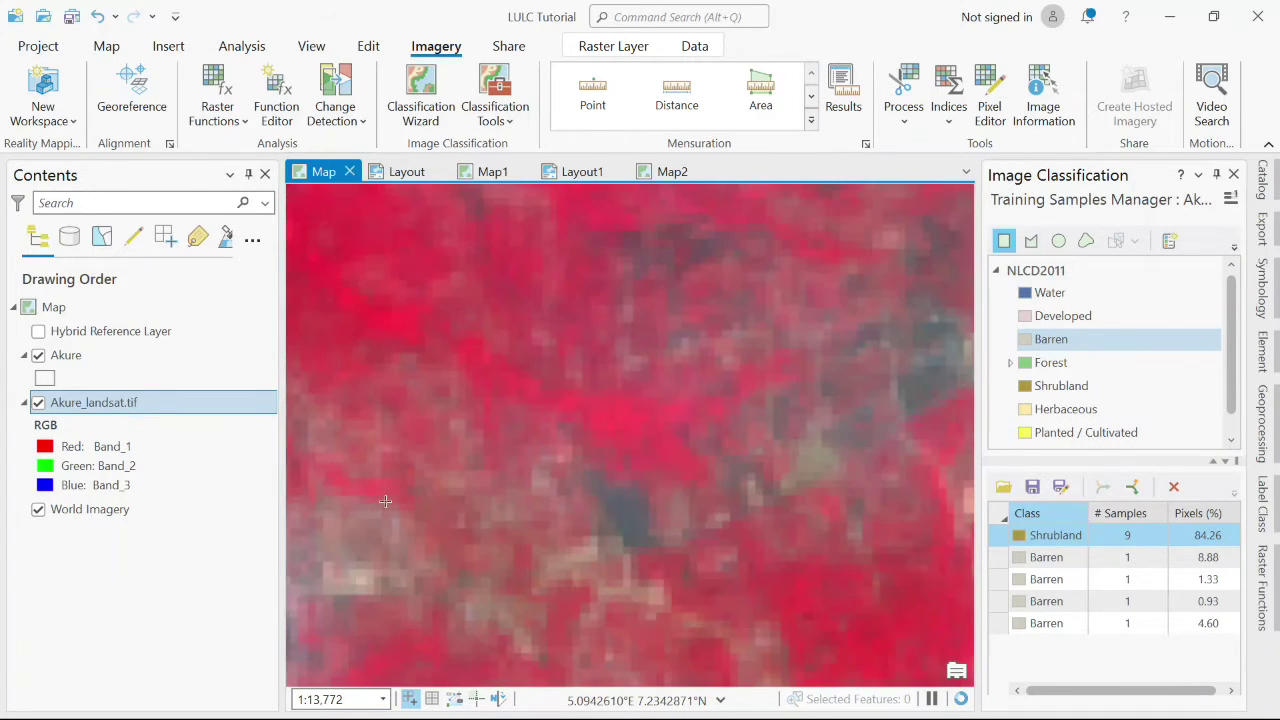
key(Left)
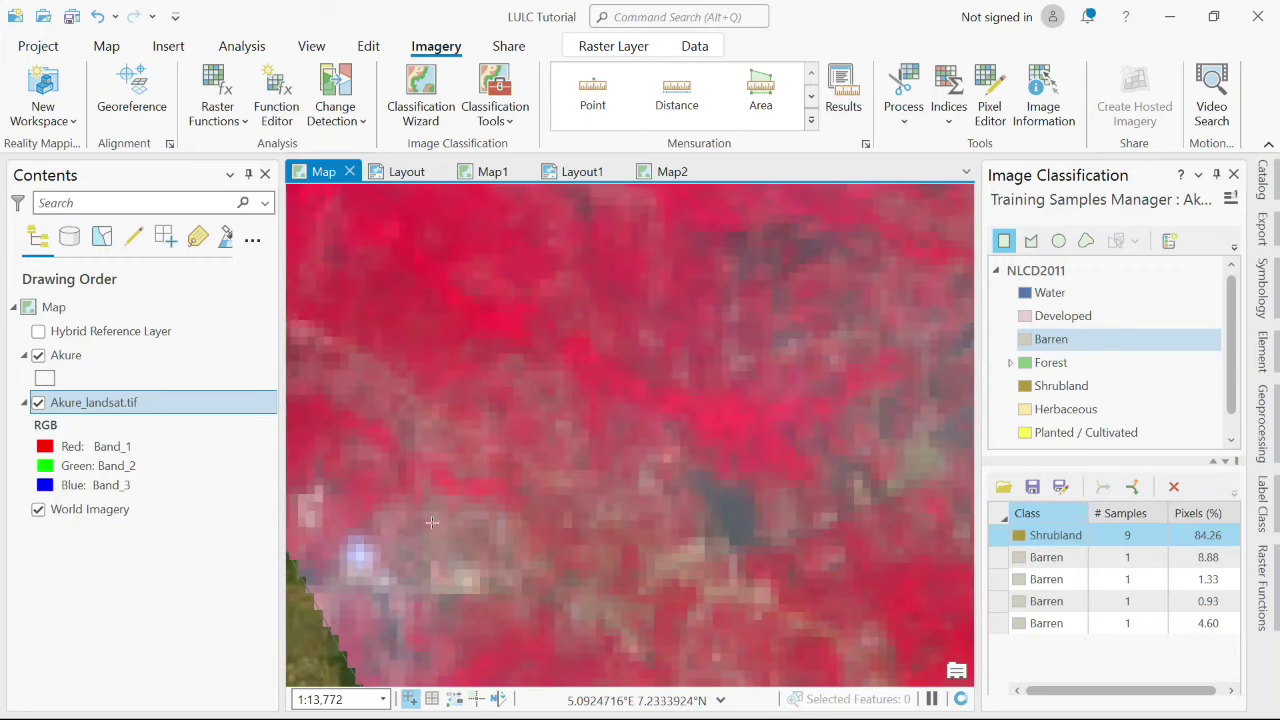
click(432, 566)
click(482, 560)
scroll(482, 560, down, 5)
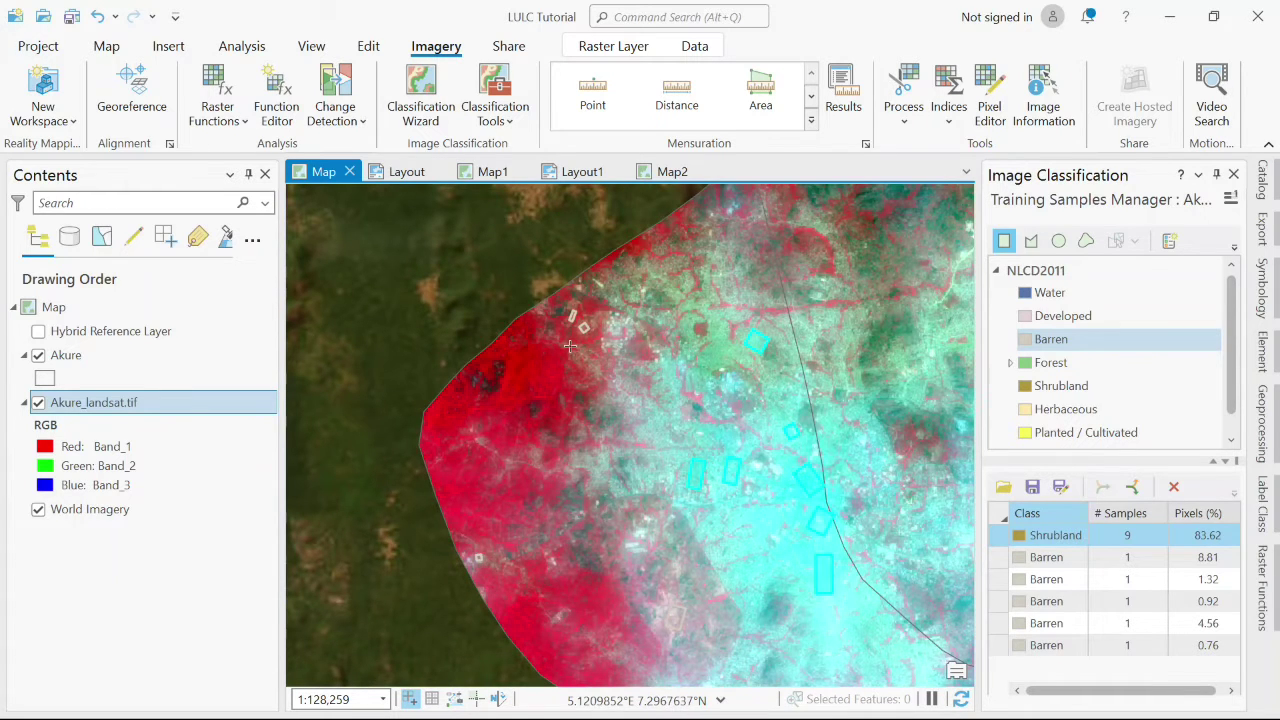
scroll(572, 345, up, 2)
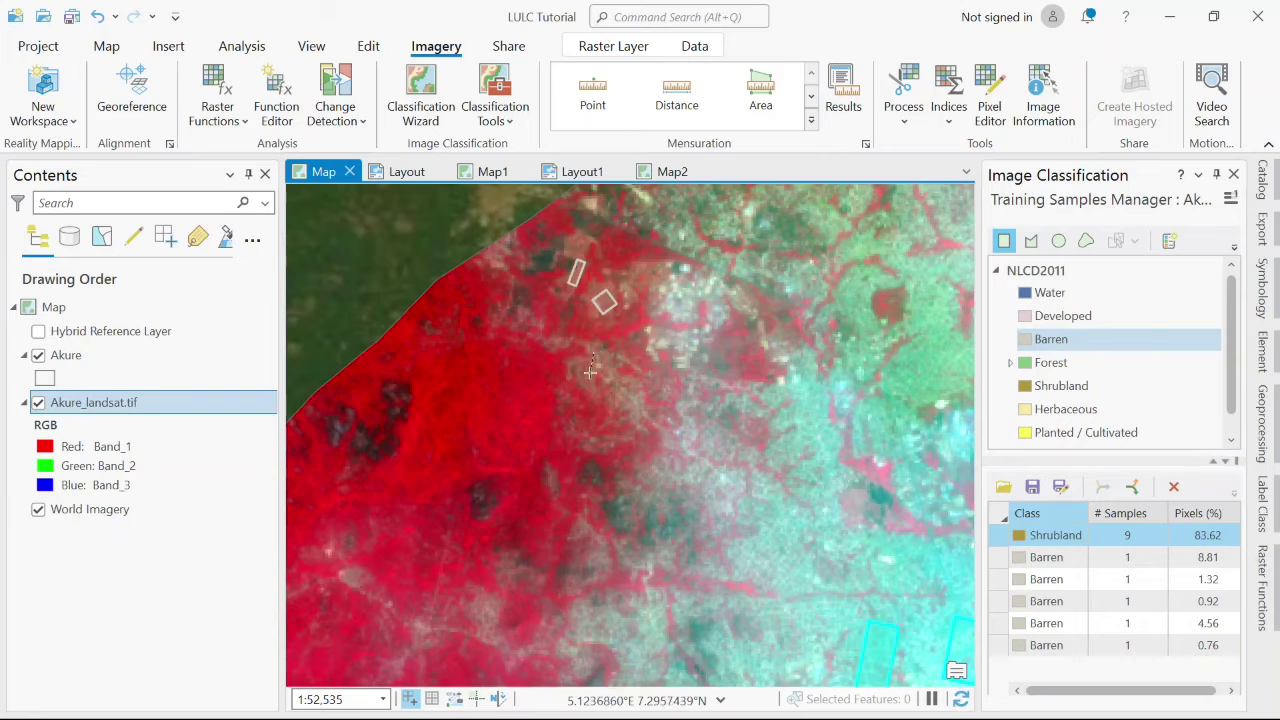
drag(594, 352, 614, 382)
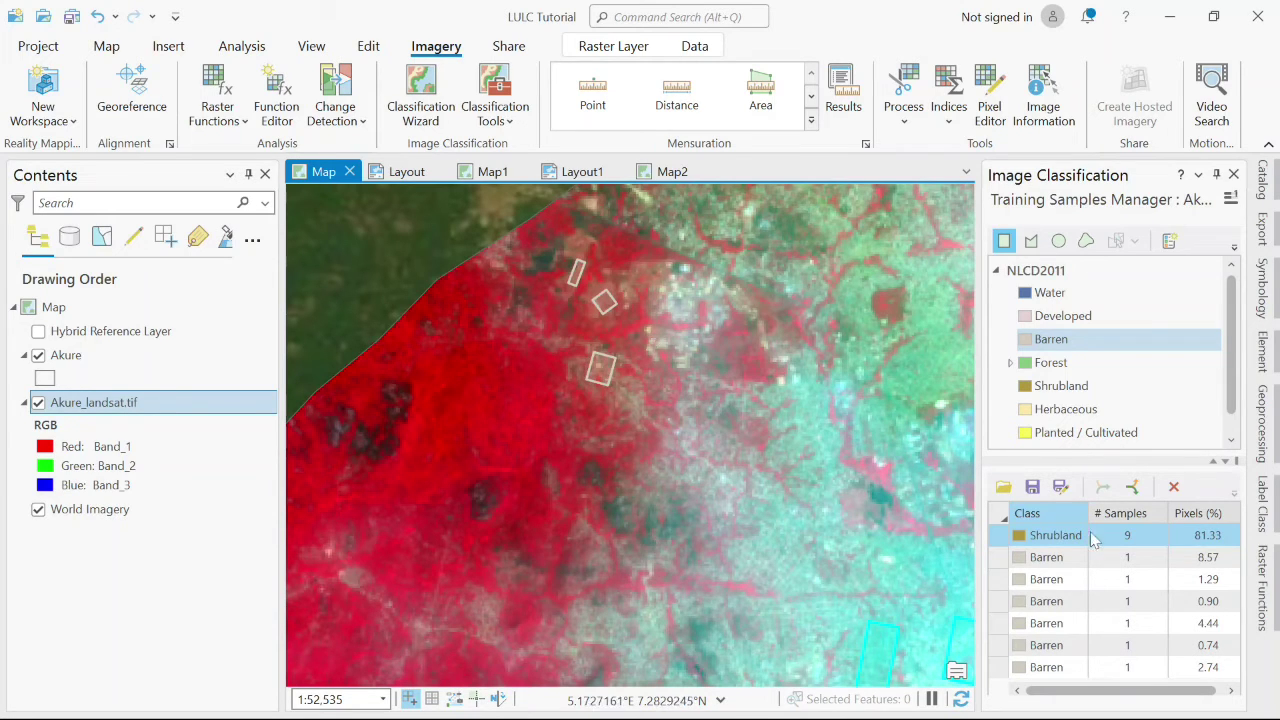
Step: Select the six Barren sample rows and collapse them into one Barren entry at 18.67%
click(1005, 558)
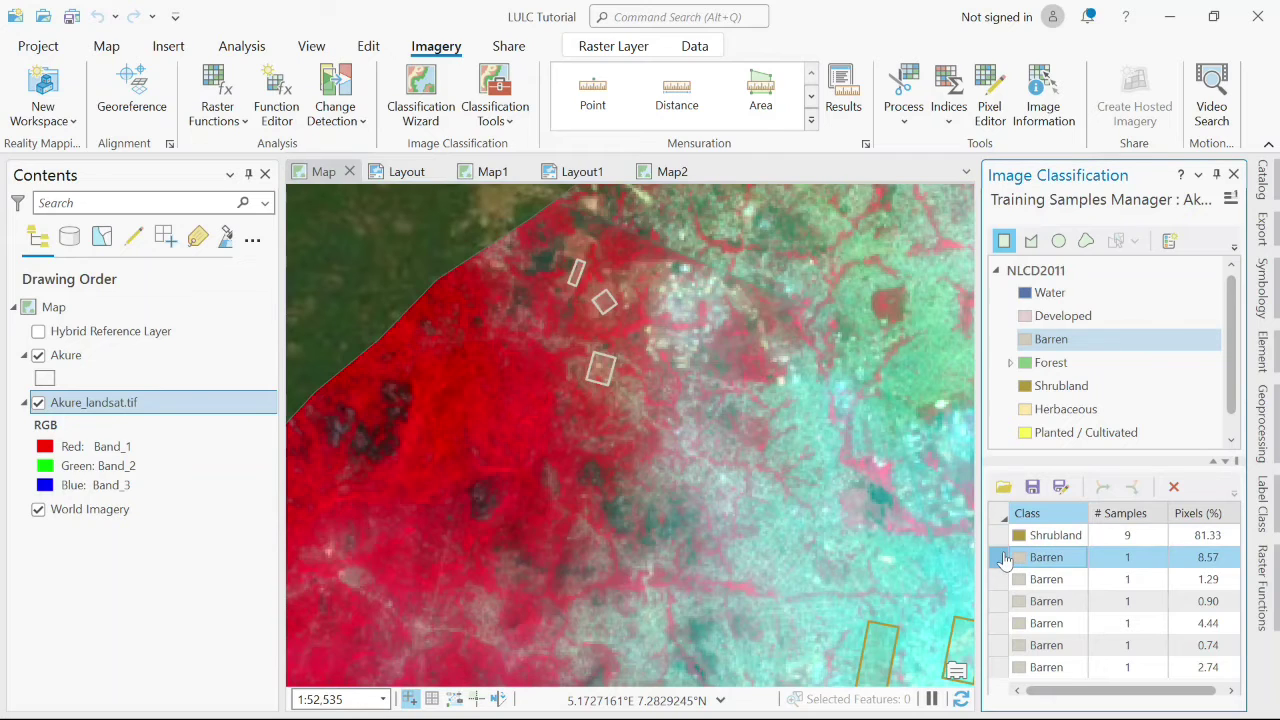
drag(1005, 558, 997, 668)
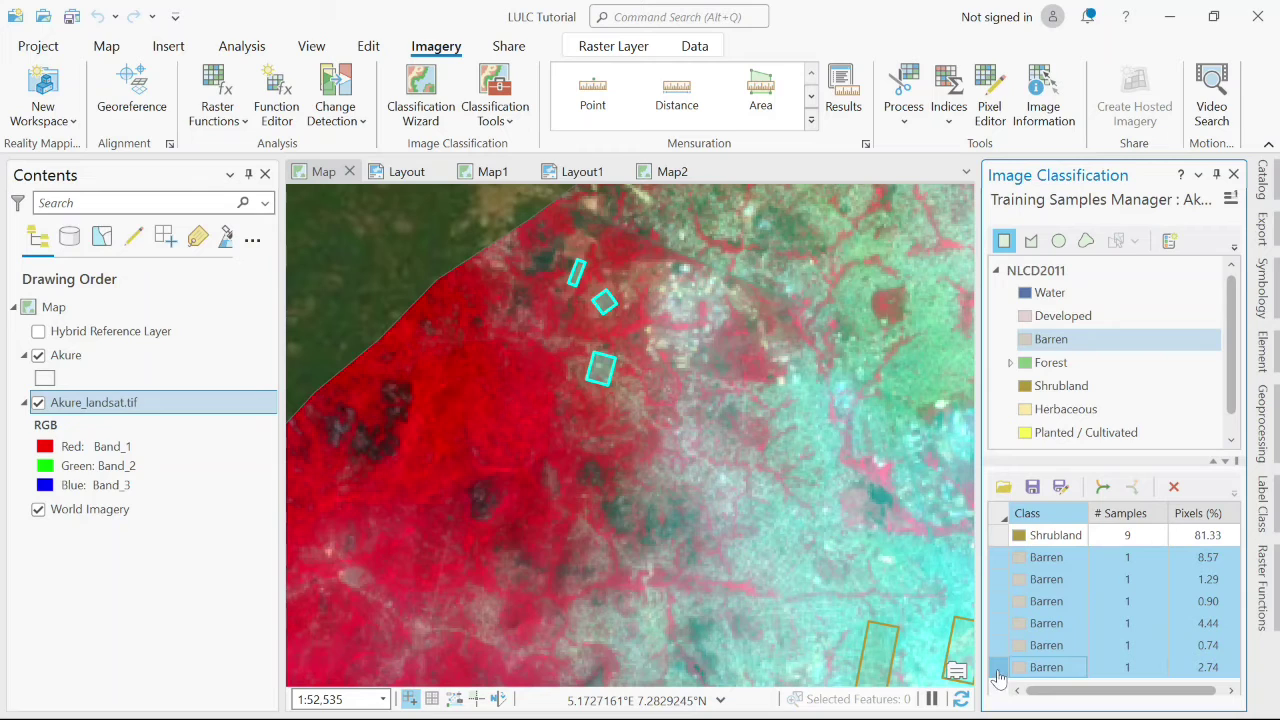
click(1102, 486)
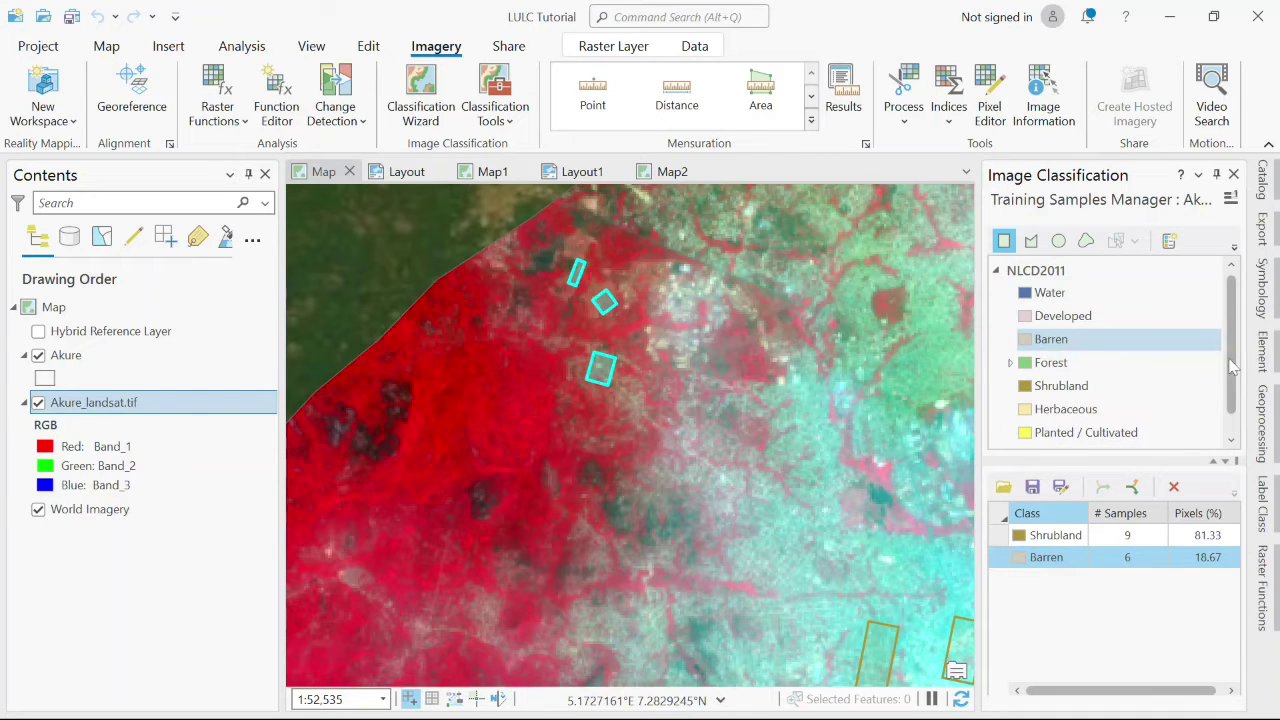
drag(1236, 368, 1230, 320)
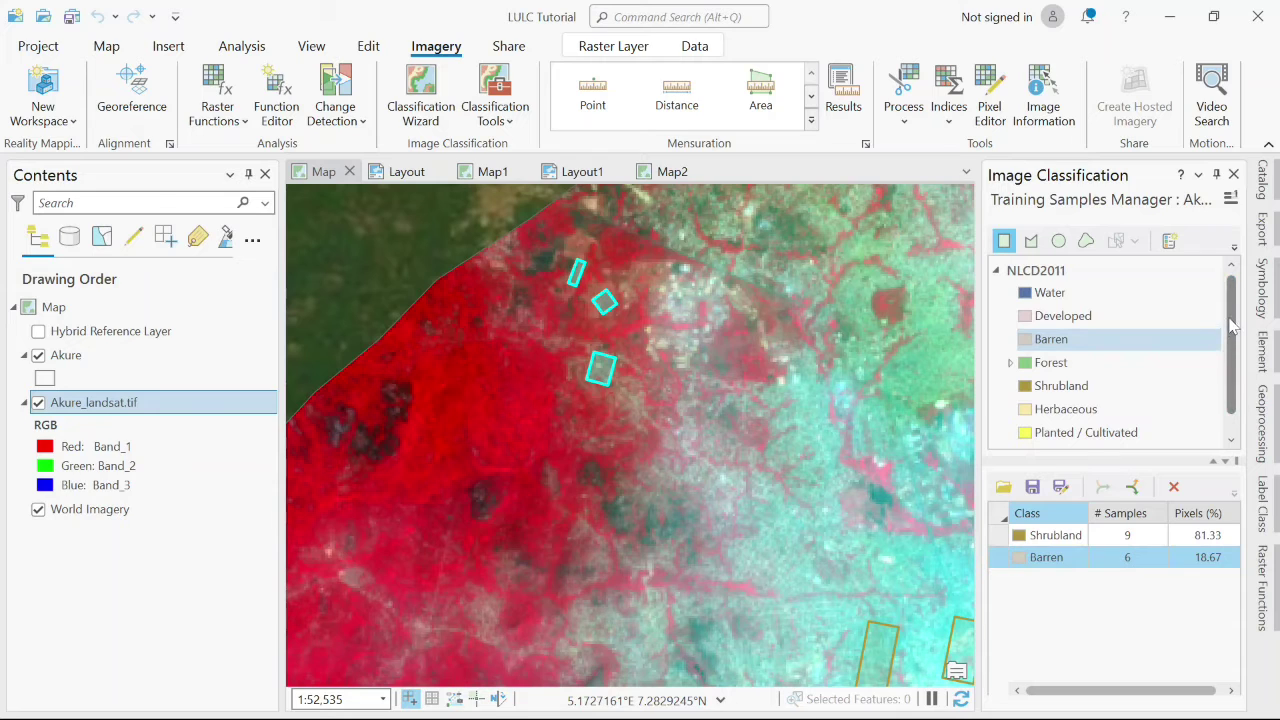
mouse_move(1234, 322)
mouse_down()
mouse_move(1240, 370)
mouse_move(1236, 305)
mouse_up()
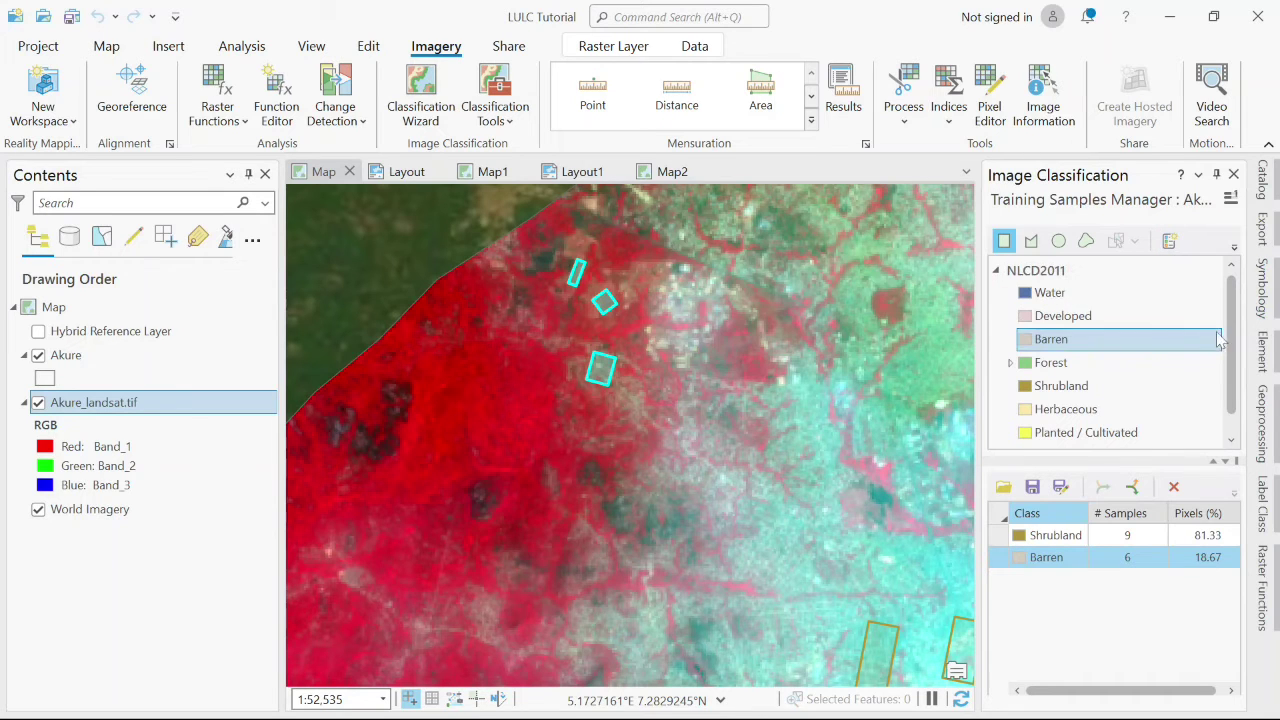
mouse_move(1232, 340)
mouse_down()
mouse_move(1240, 370)
mouse_move(1226, 316)
mouse_up()
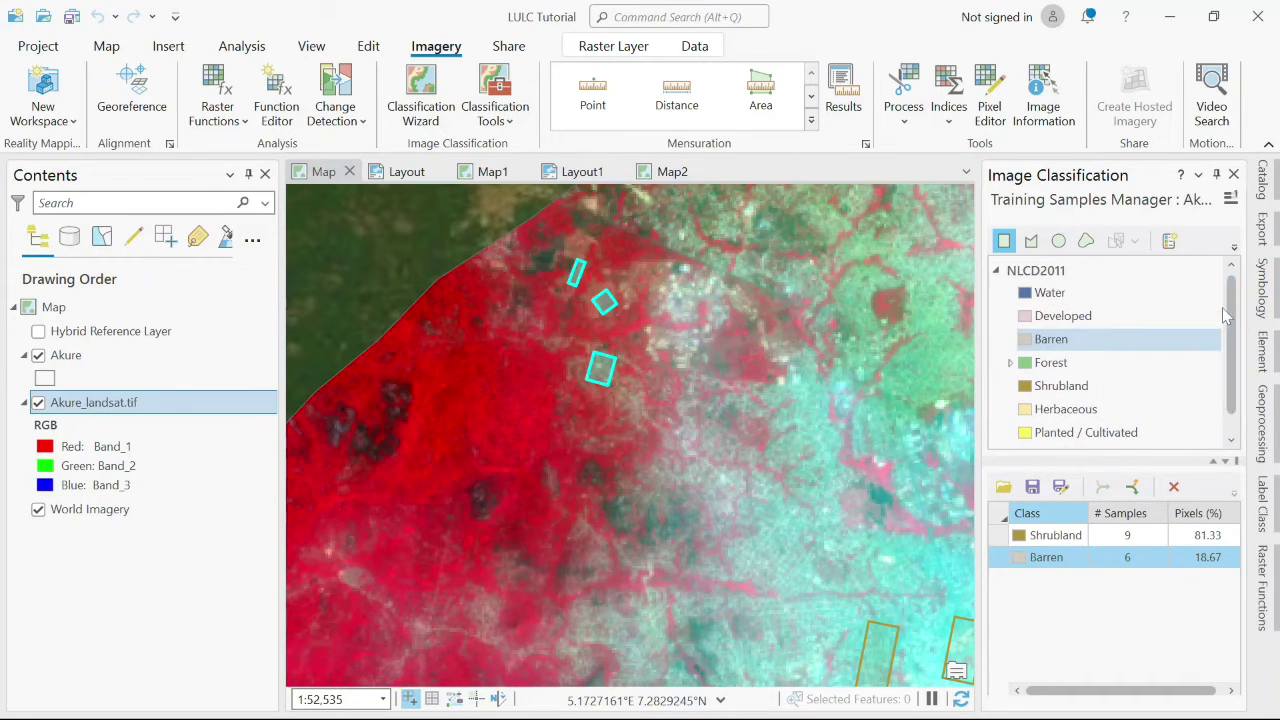
Step: Switch to the Forest class and draw the first two Forest samples over red vegetation
click(1090, 366)
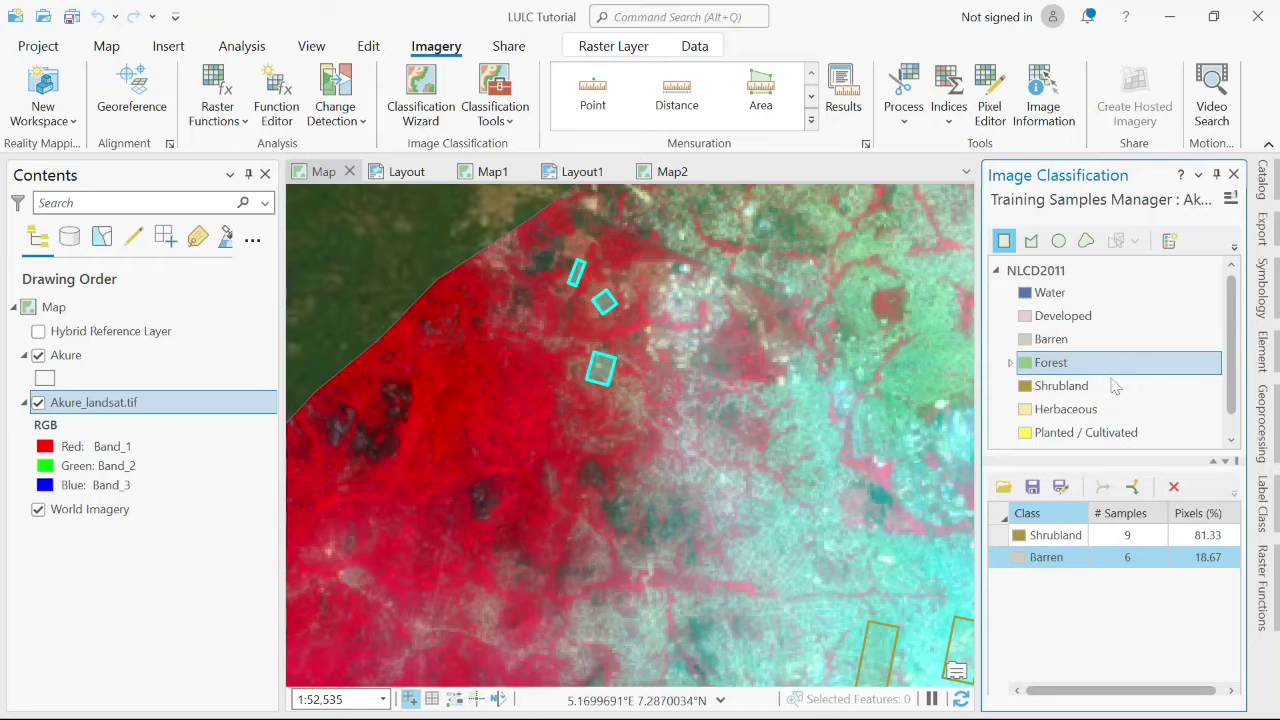
click(482, 395)
click(458, 433)
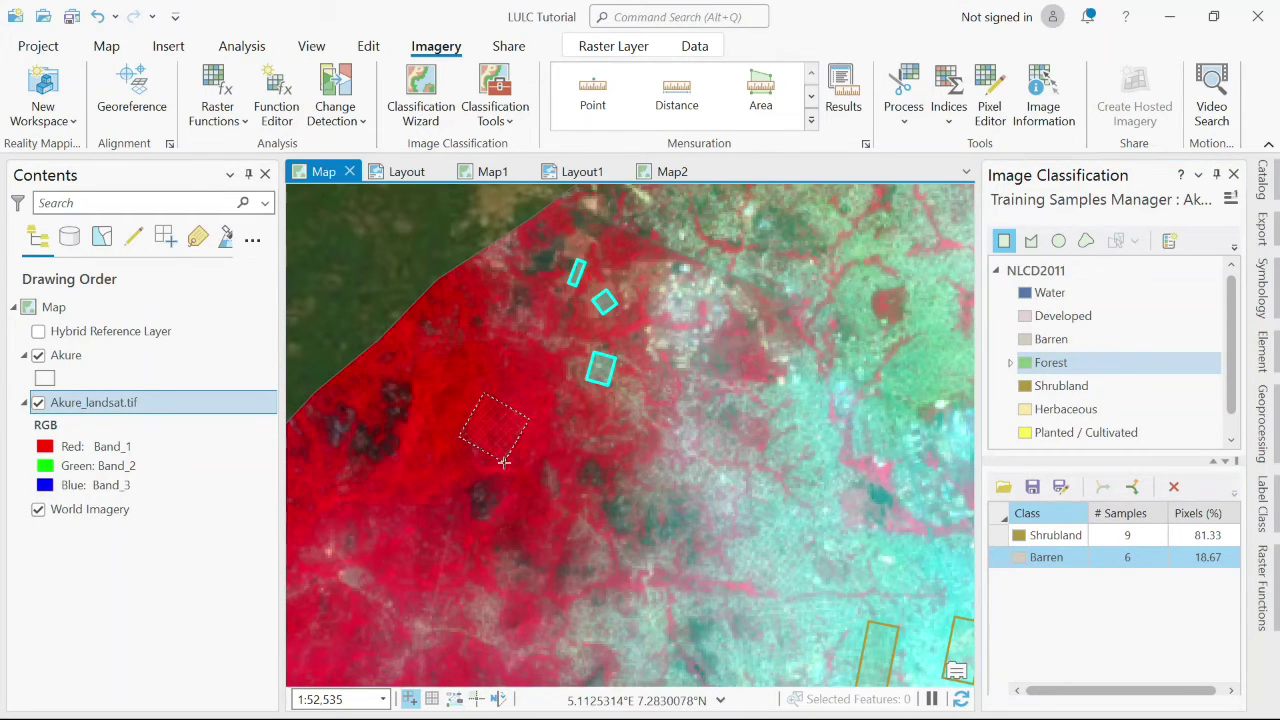
click(504, 462)
scroll(774, 458, down, 5)
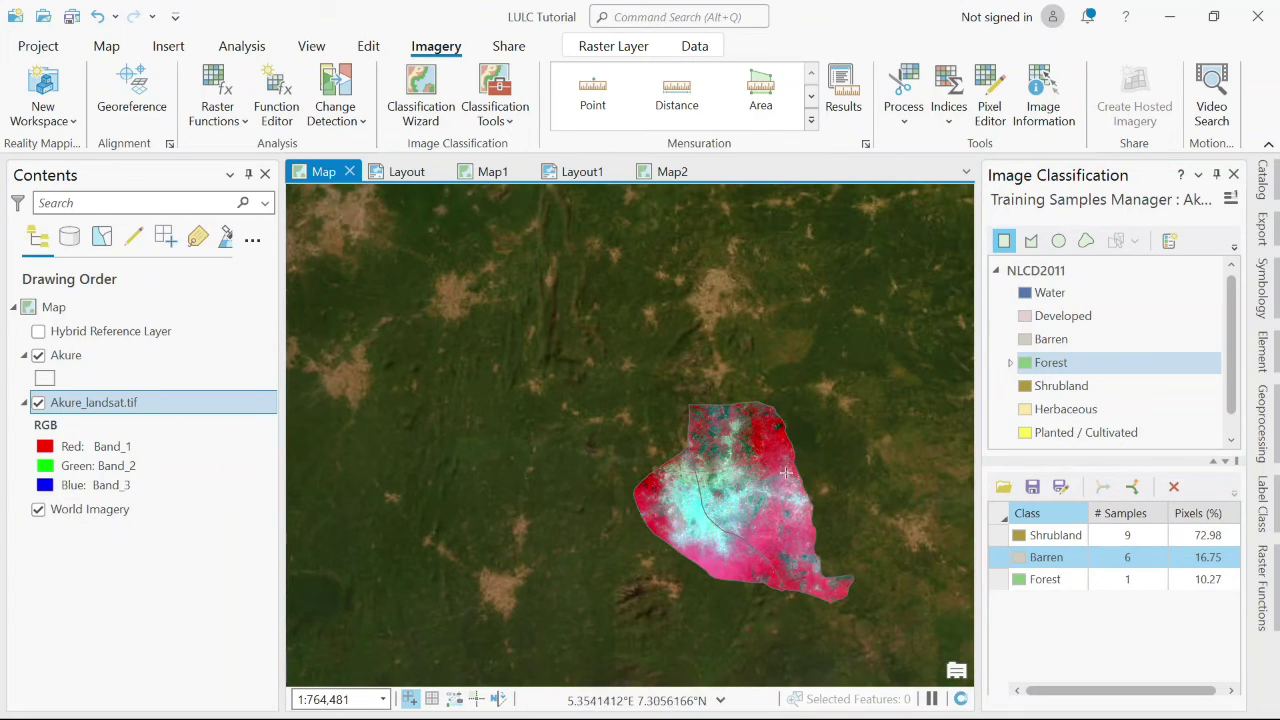
scroll(774, 458, up, 4)
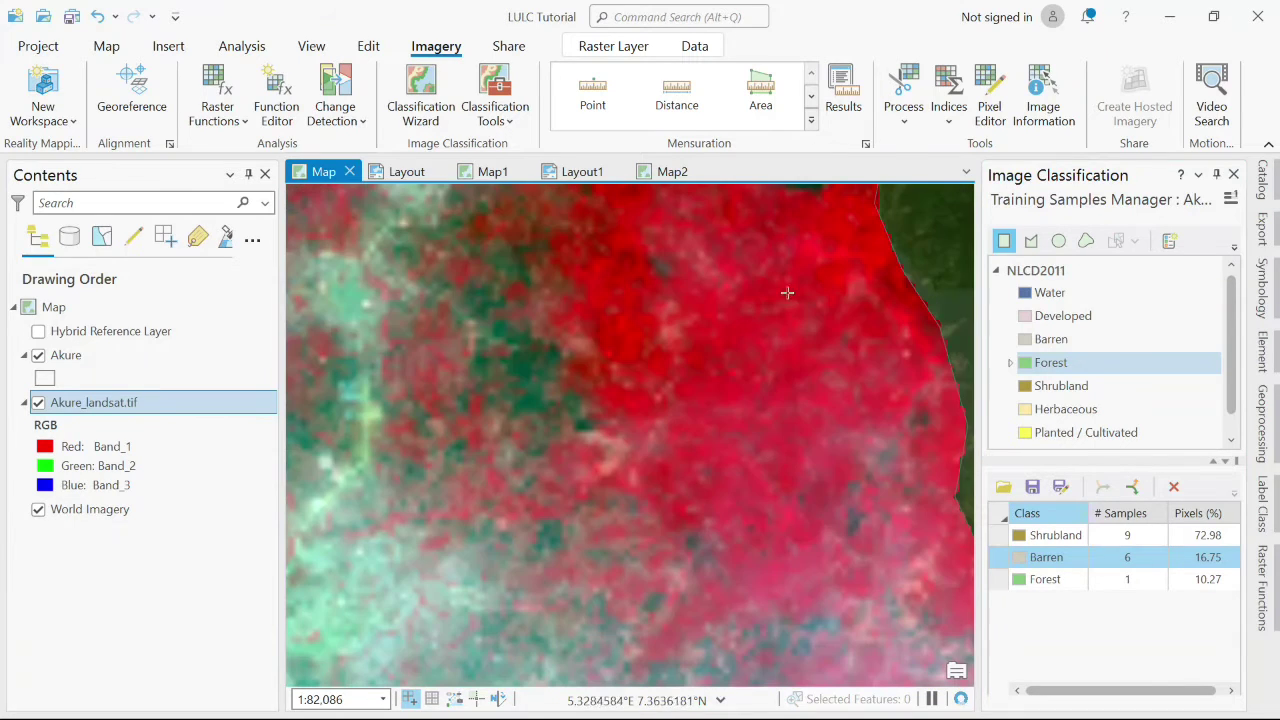
click(812, 242)
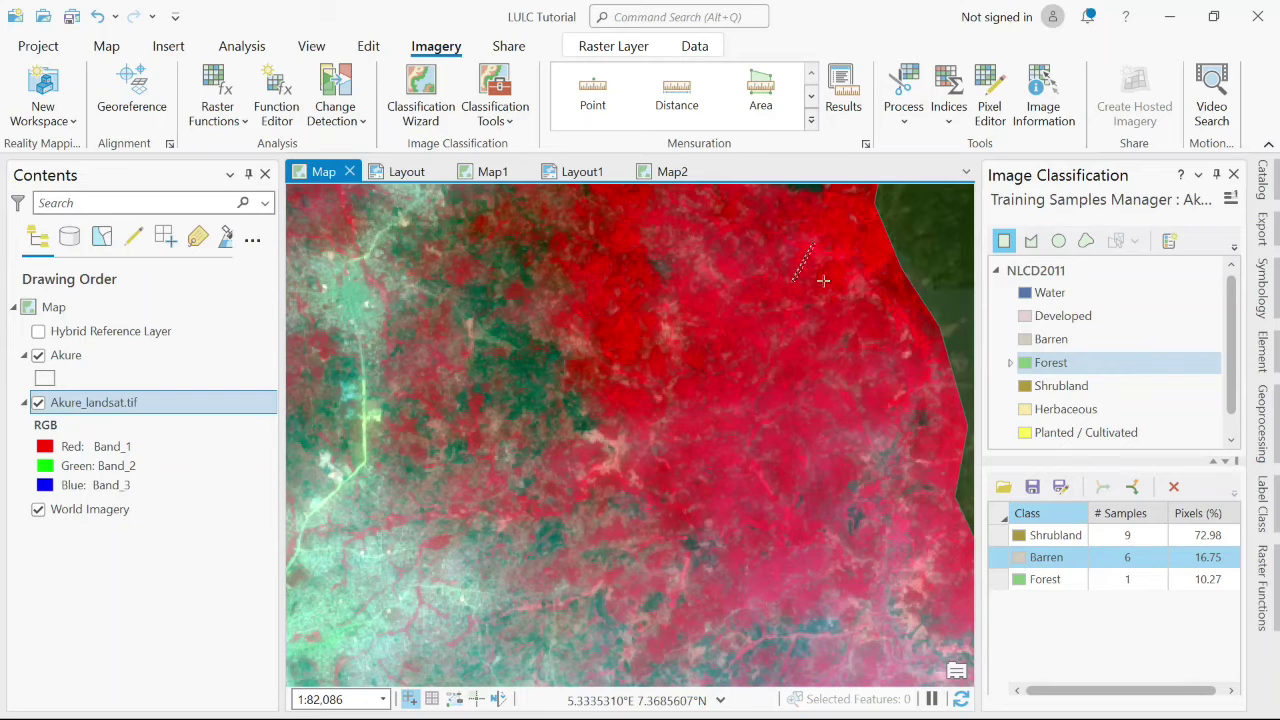
click(797, 266)
click(848, 265)
double_click(833, 288)
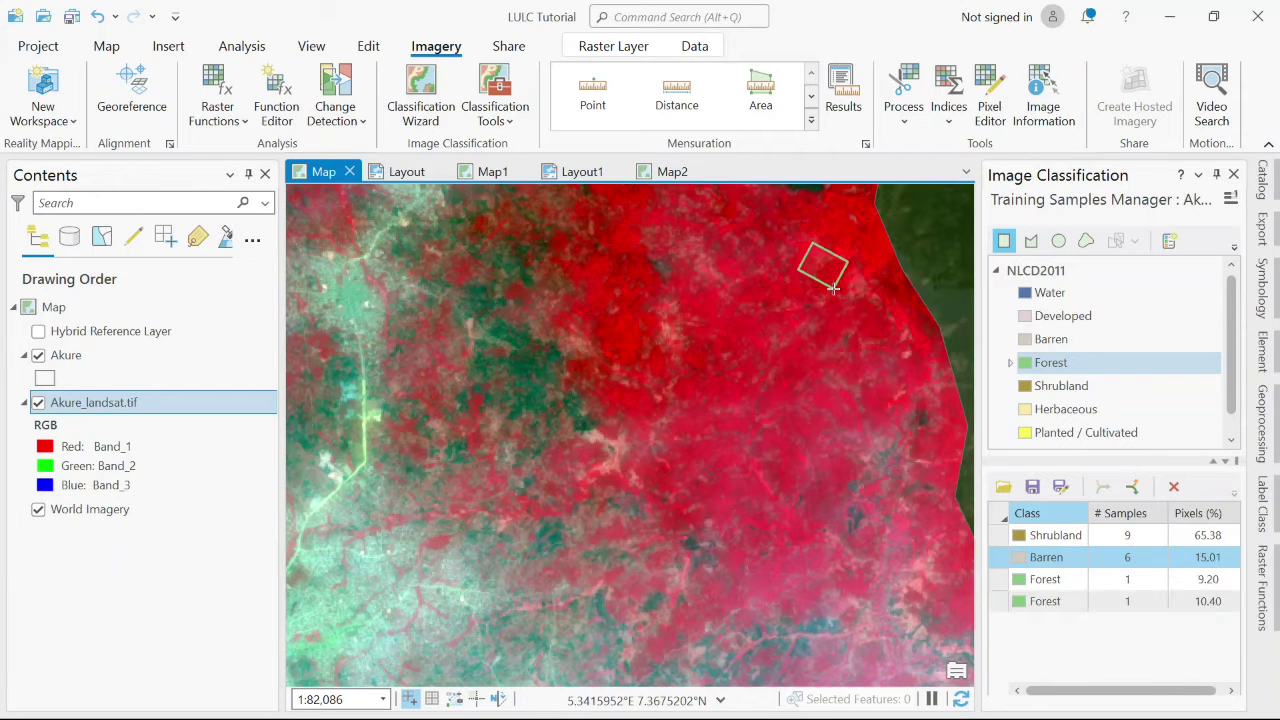
Step: Draw five more Forest rectangles over vegetation, including the lower-left and eastern red areas
click(774, 387)
click(780, 399)
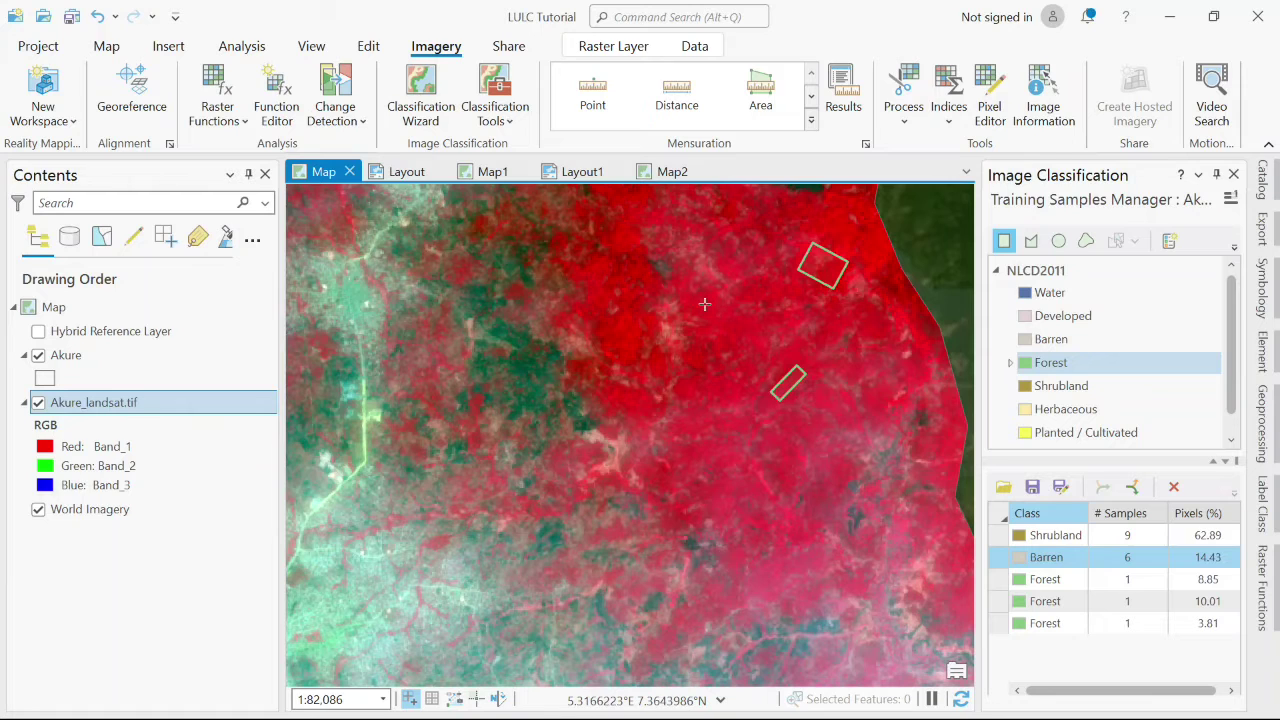
click(724, 338)
click(737, 333)
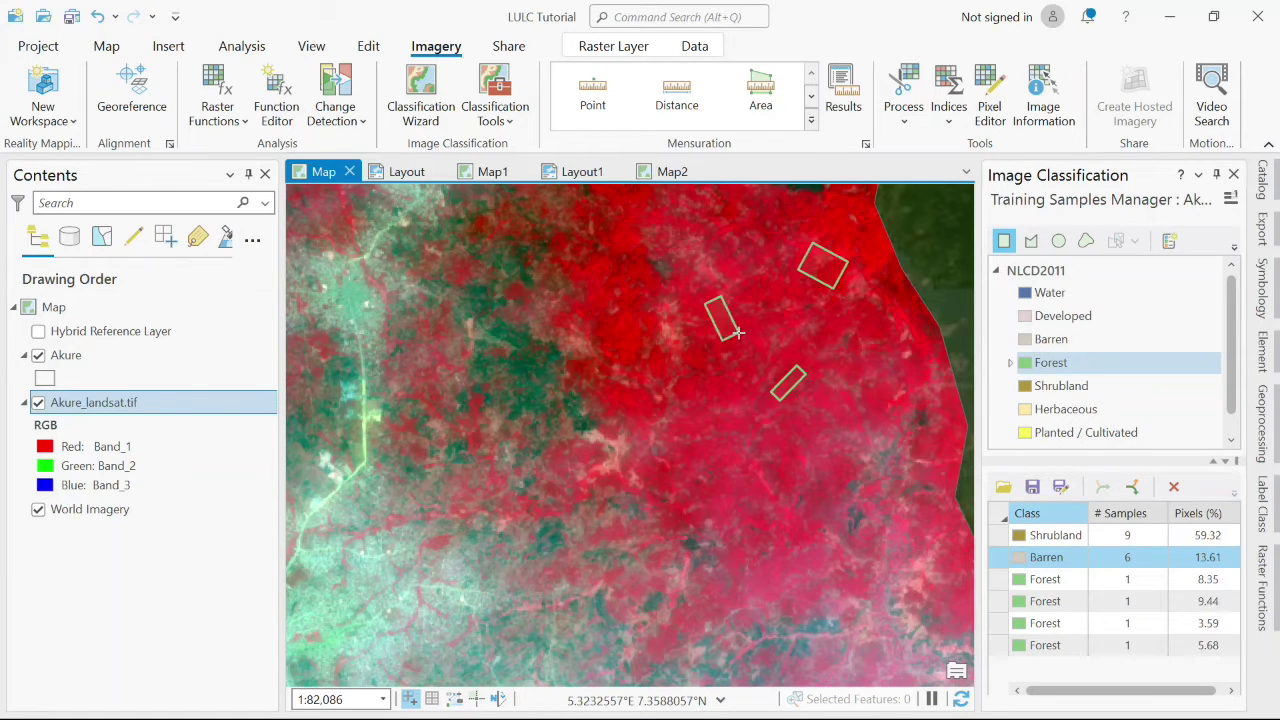
click(867, 256)
click(875, 254)
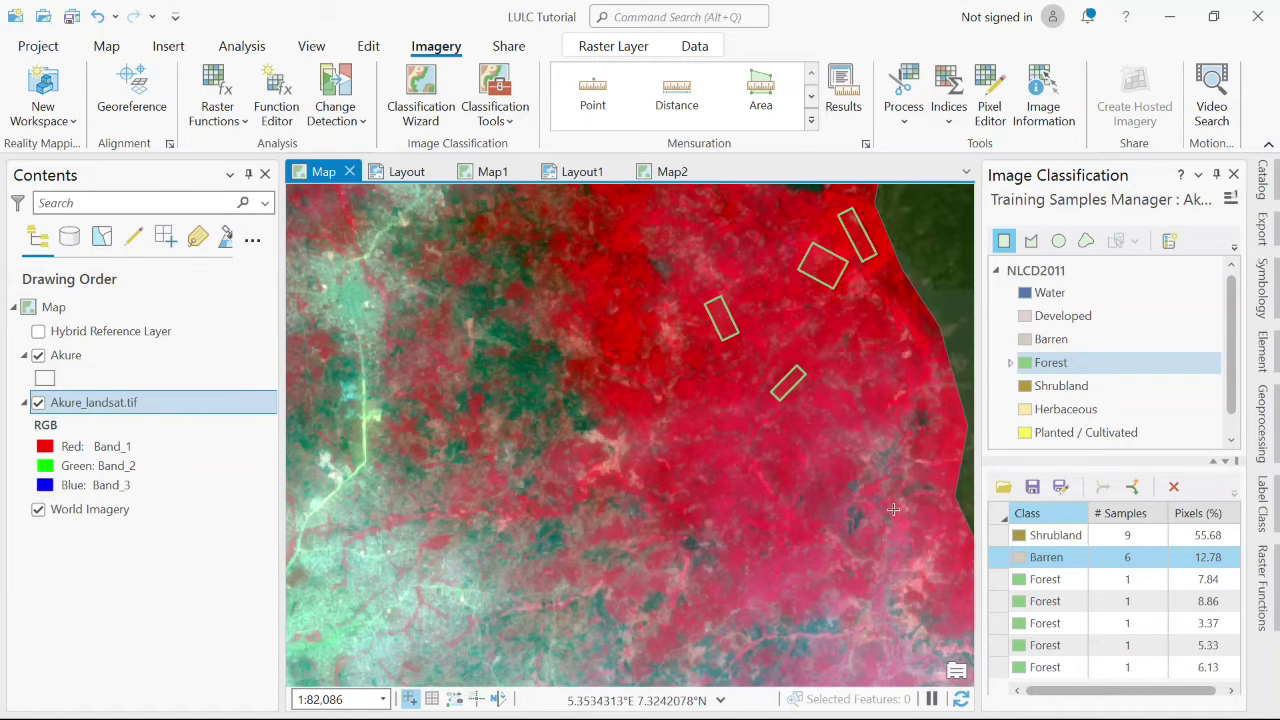
scroll(896, 510, down, 5)
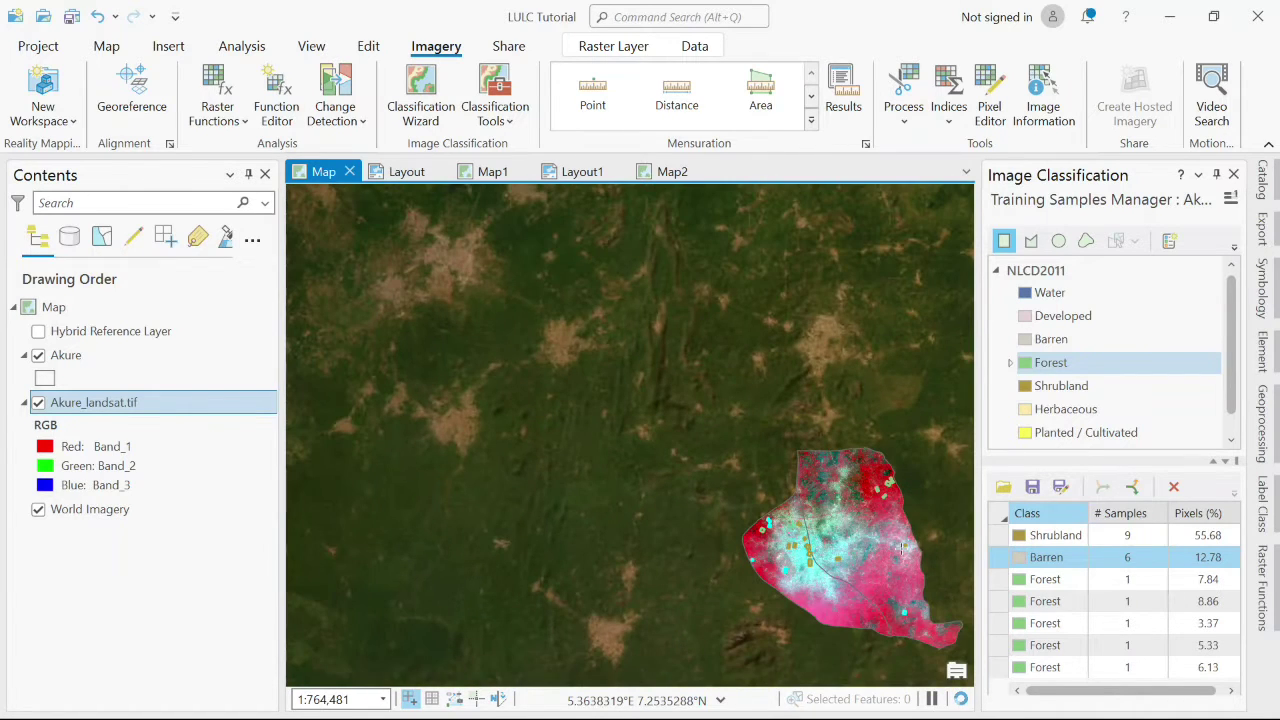
drag(901, 548, 821, 460)
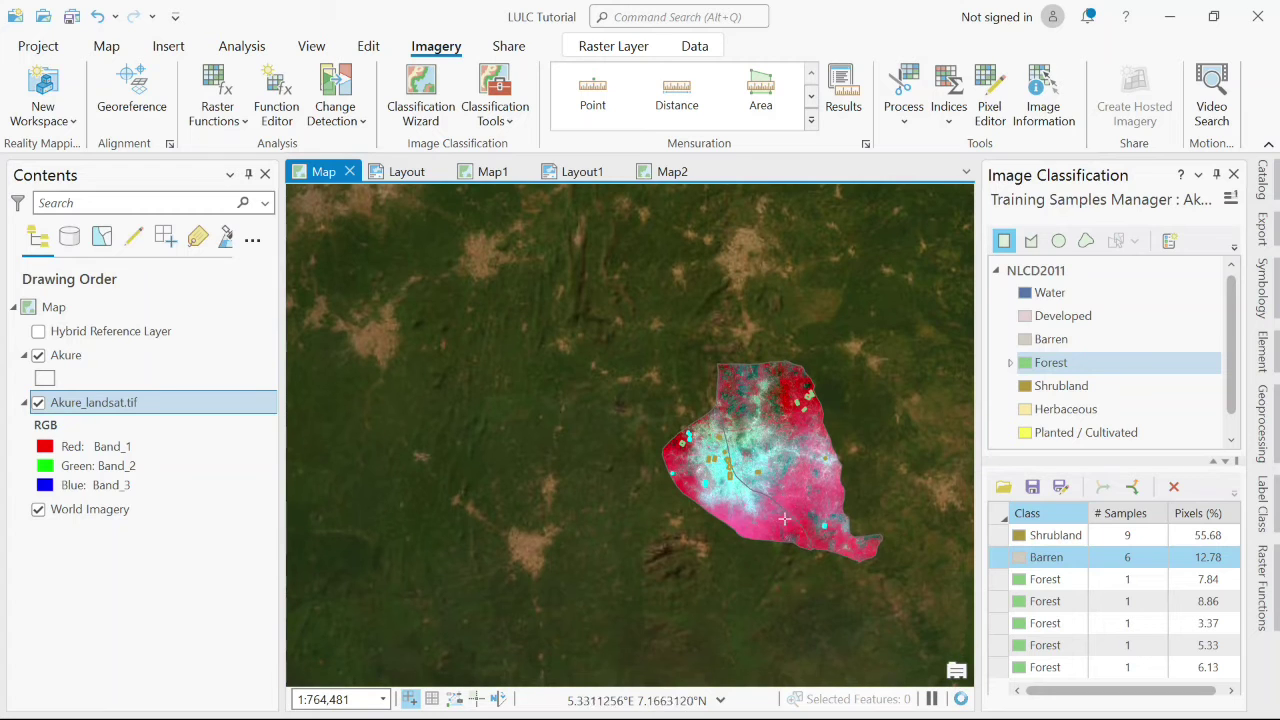
scroll(780, 518, up, 5)
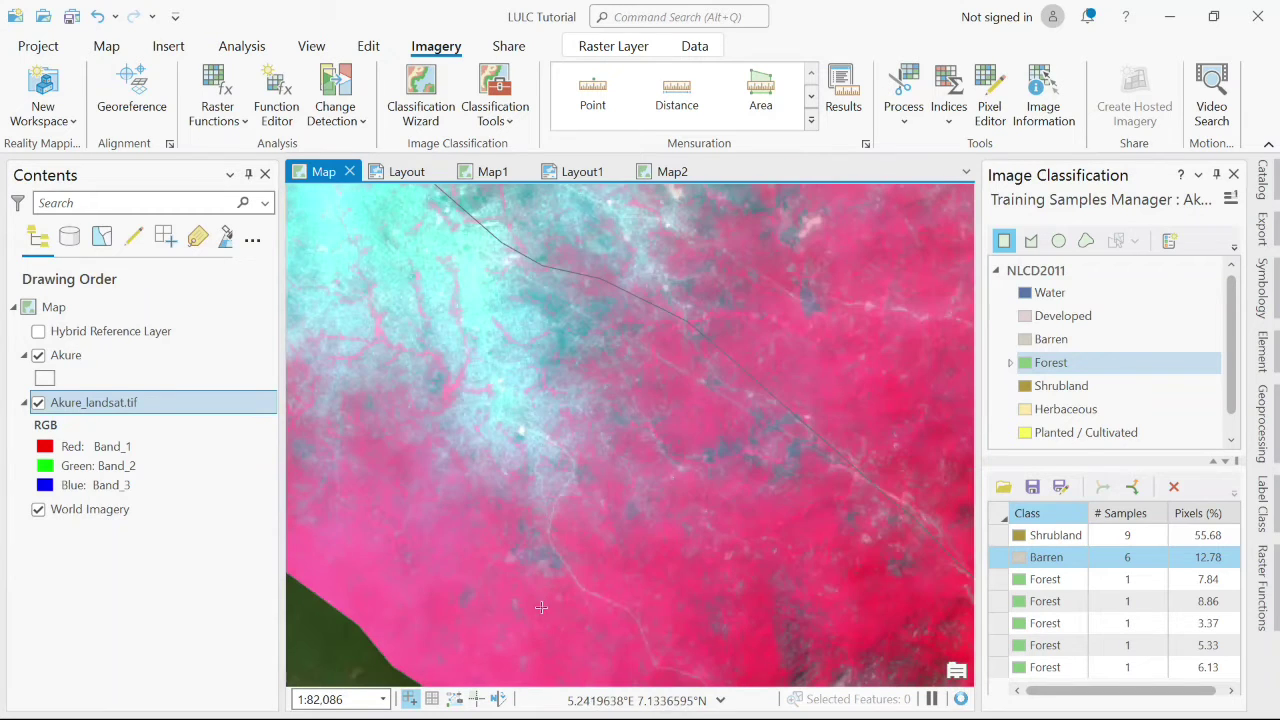
click(577, 643)
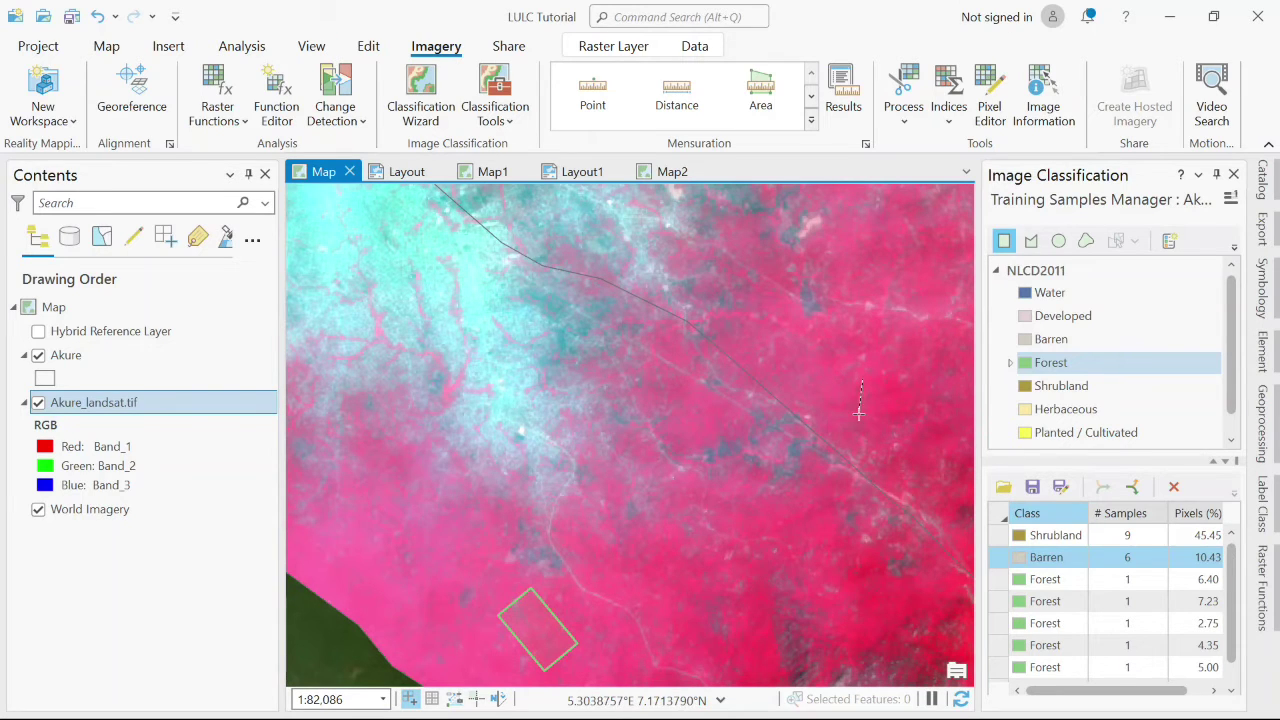
drag(859, 382, 920, 424)
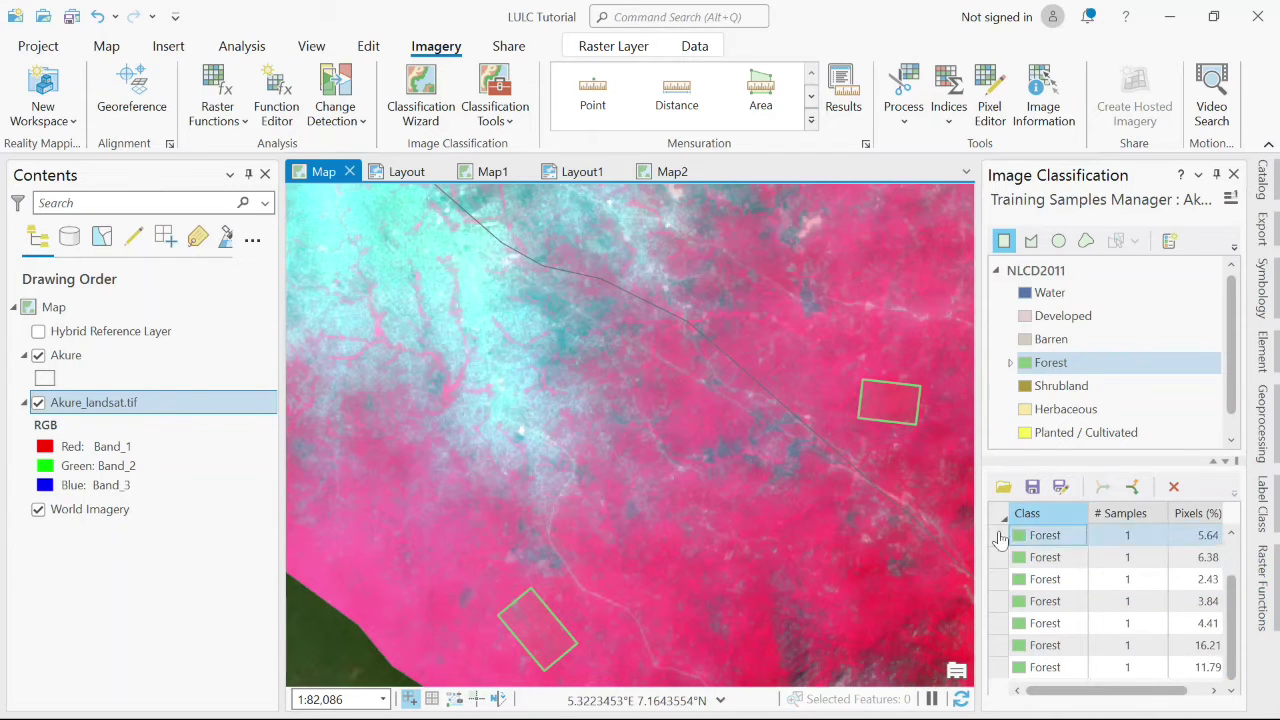
click(997, 580)
Step: Collapse the seven Forest rows into one Forest entry (50.71%), then make Herbaceous the active class
drag(997, 587, 1006, 680)
scroll(1000, 660, down, 2)
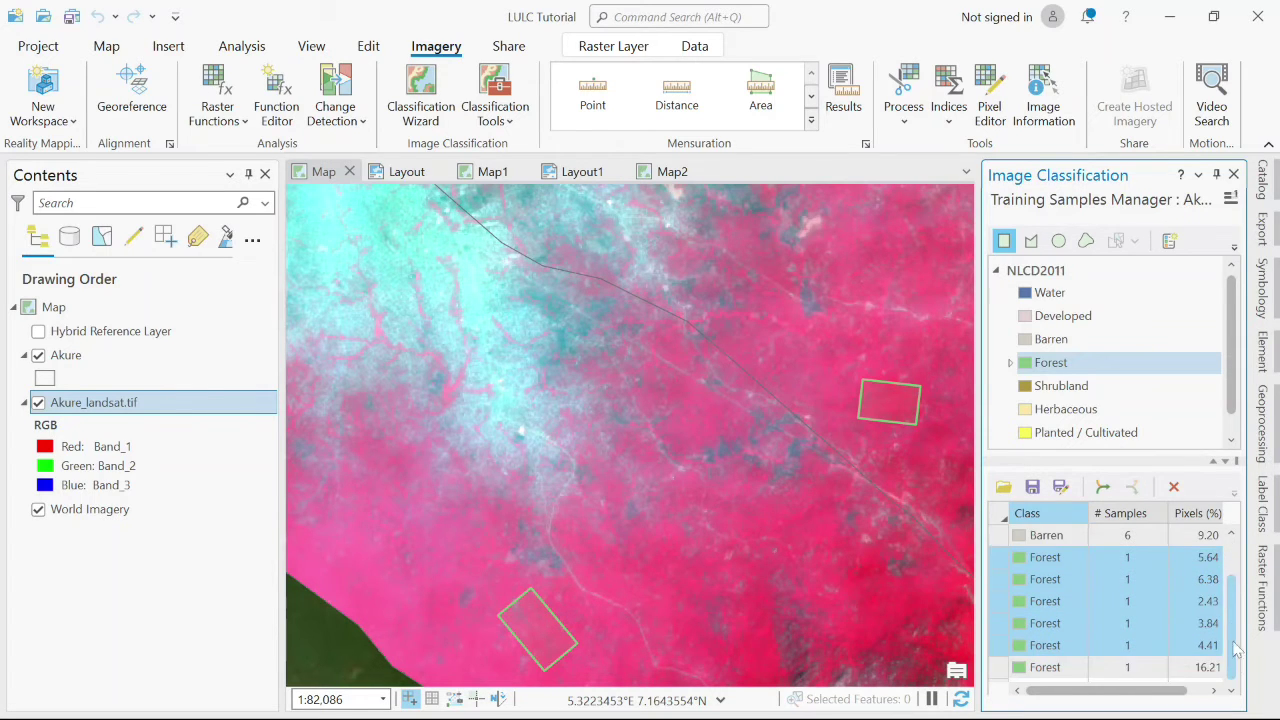
ctrl+click(997, 652)
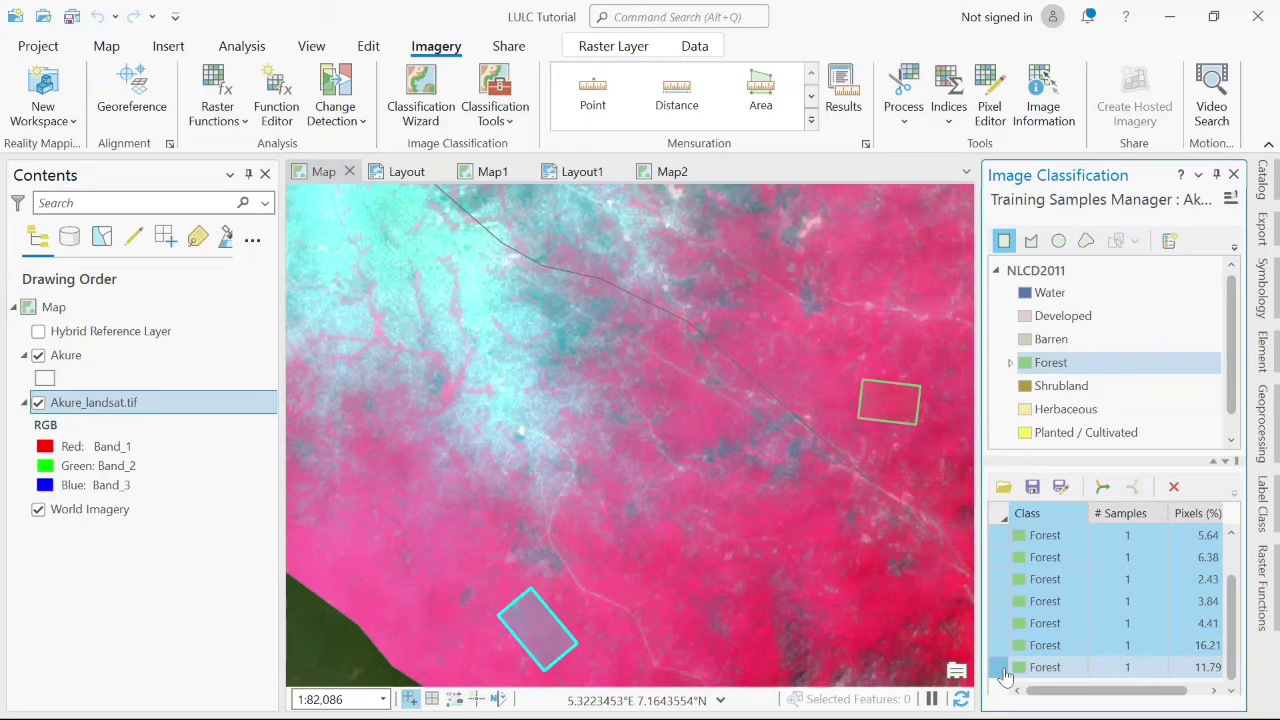
ctrl+click(1003, 668)
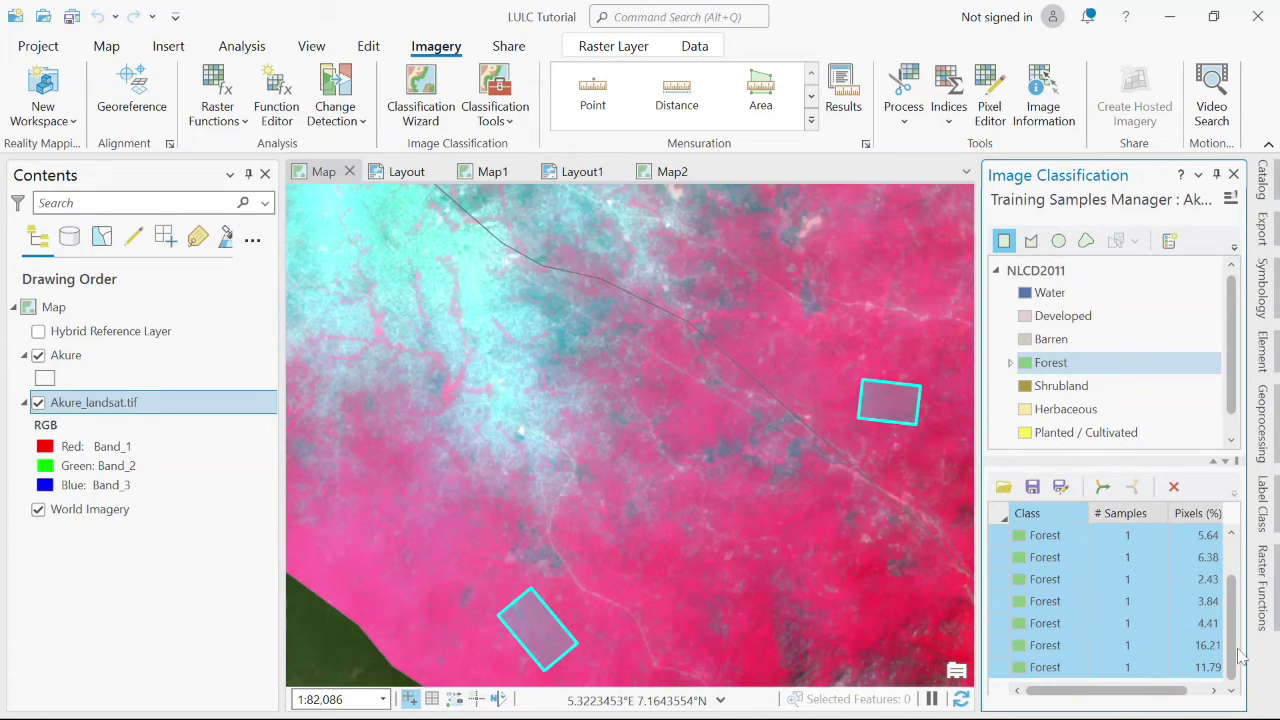
click(1098, 488)
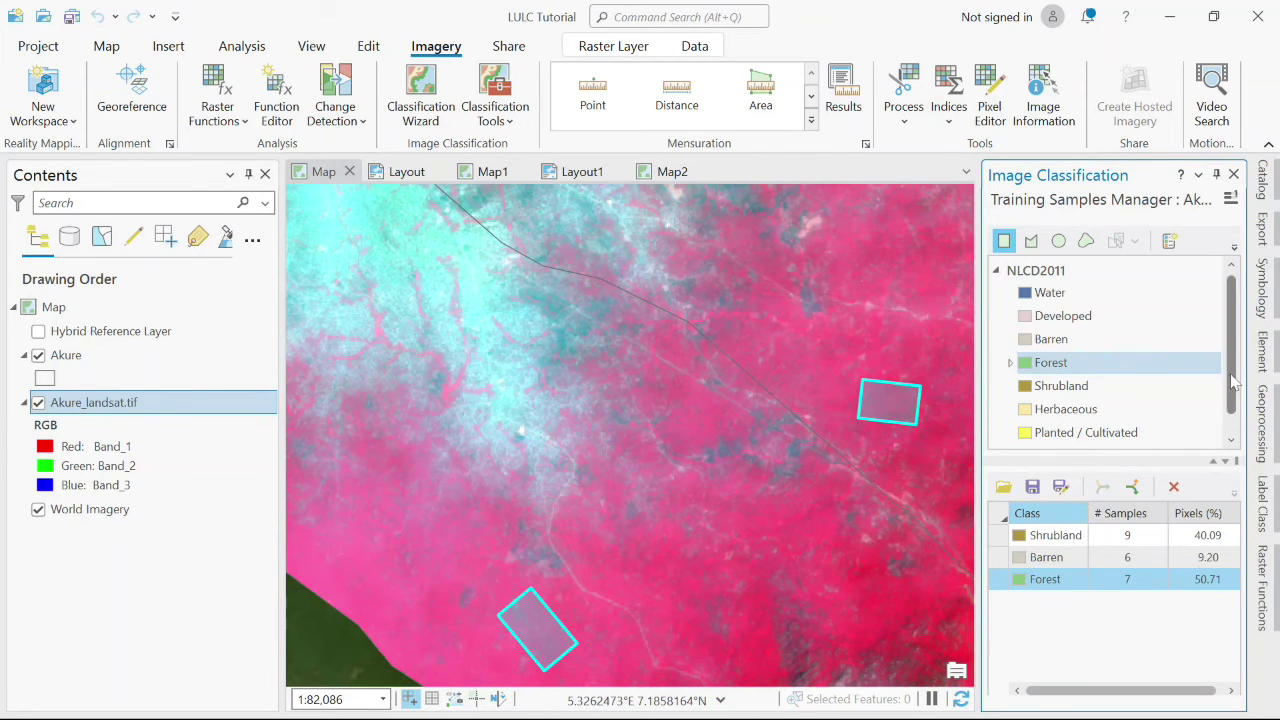
scroll(1238, 382, down, 1)
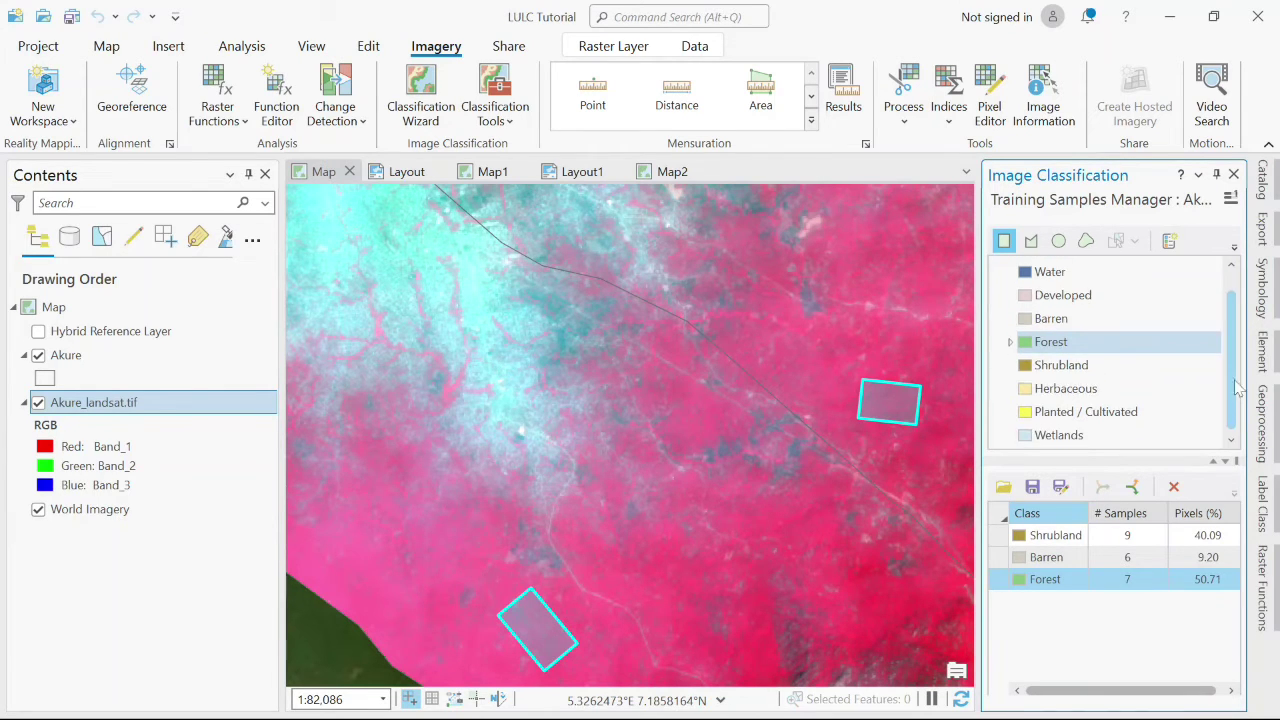
click(1068, 390)
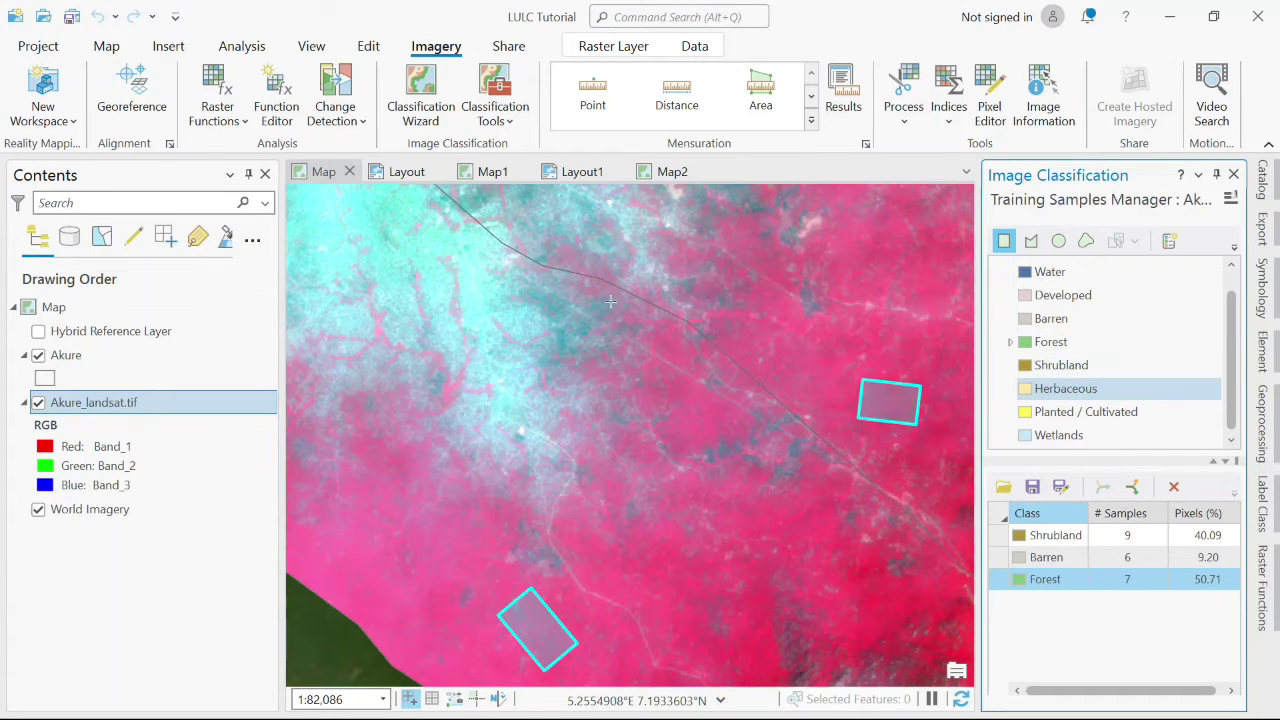
scroll(610, 301, down, 4)
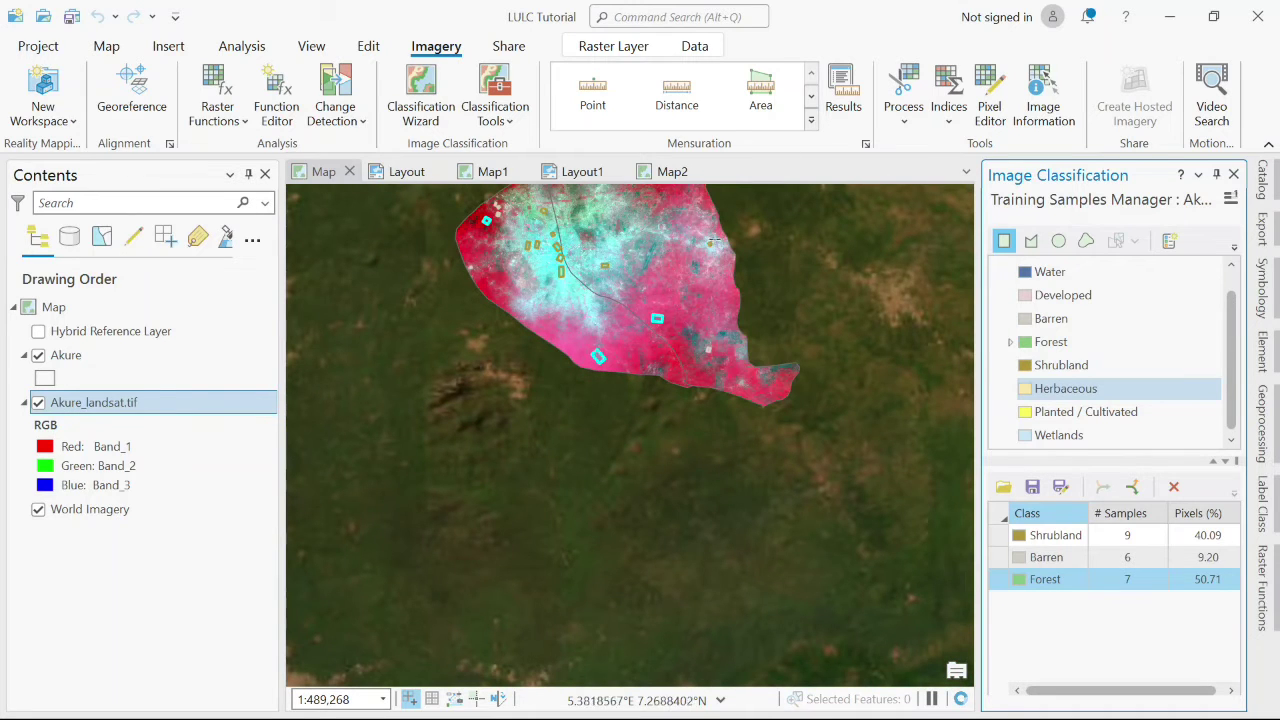
key(Up)
key(Home)
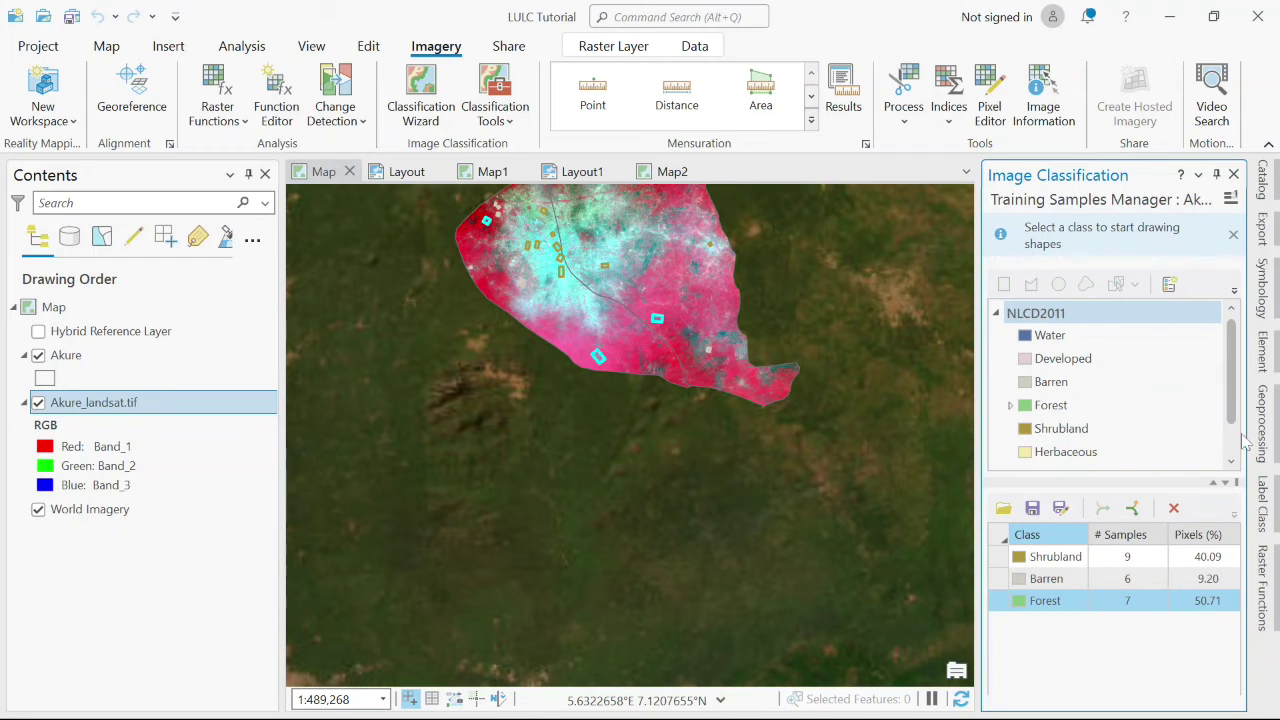
click(1117, 451)
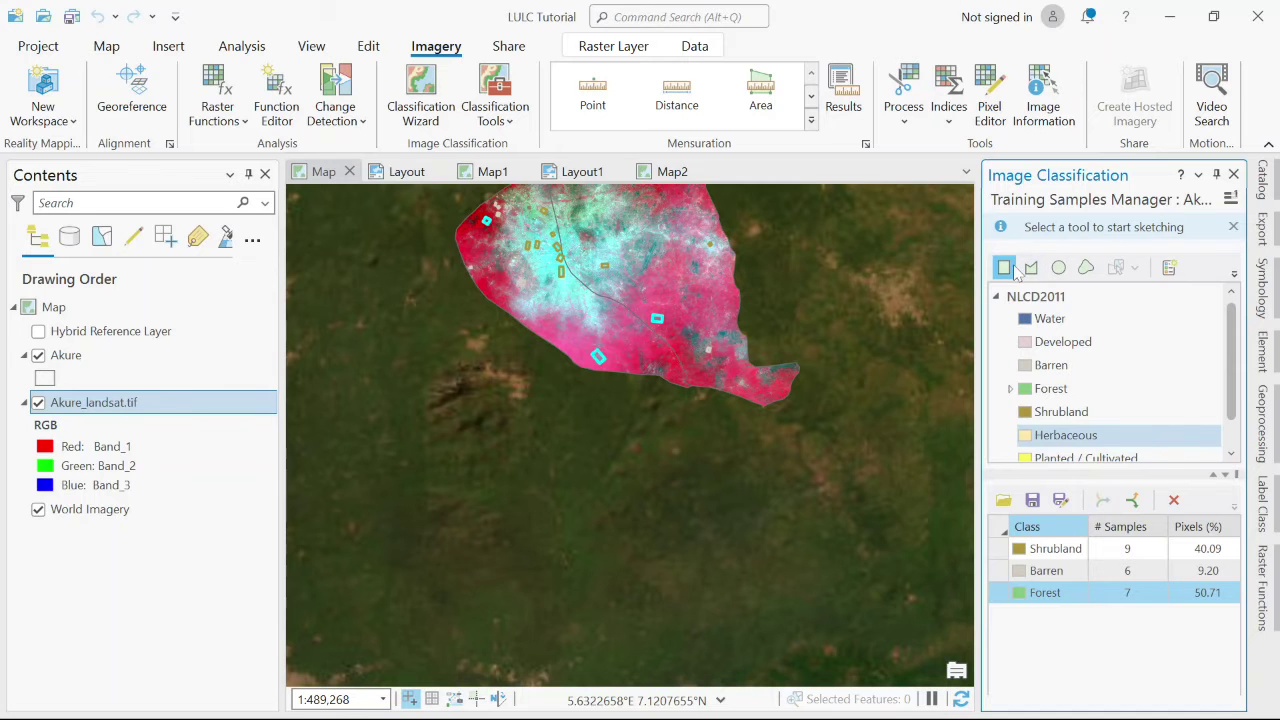
click(1005, 268)
scroll(688, 289, up, 3)
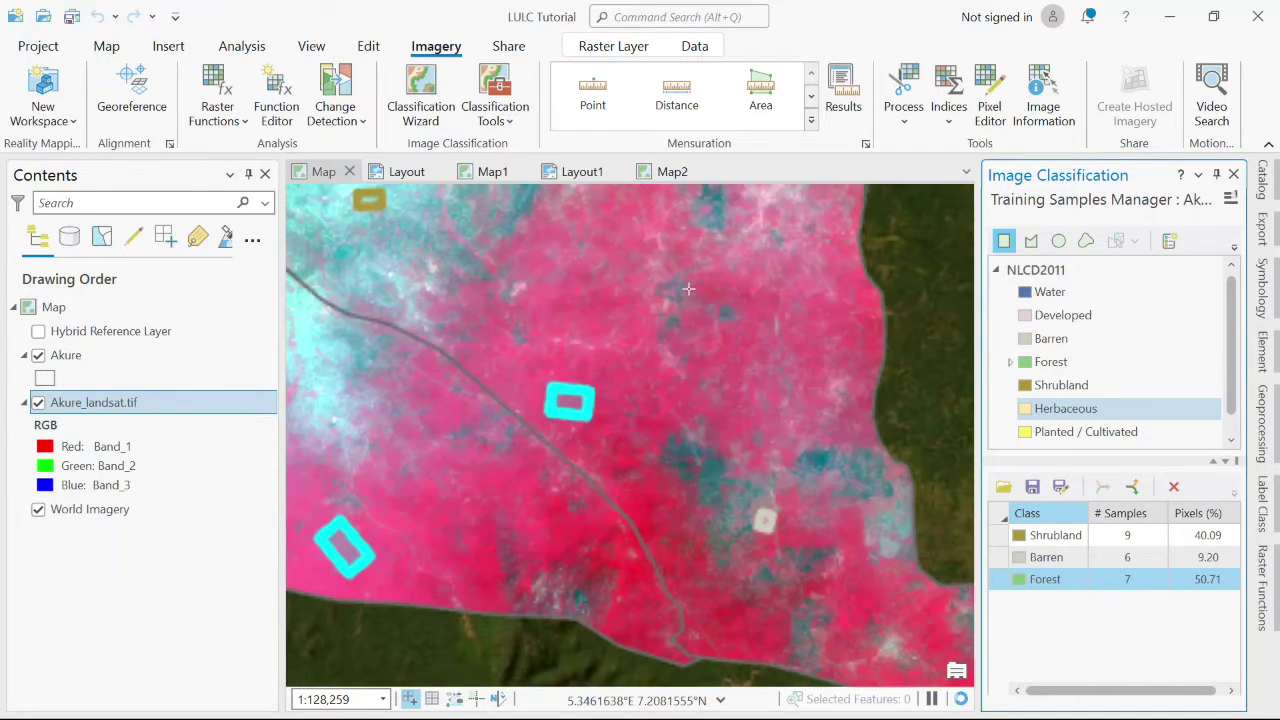
key(Up)
key(Up)
key(Up)
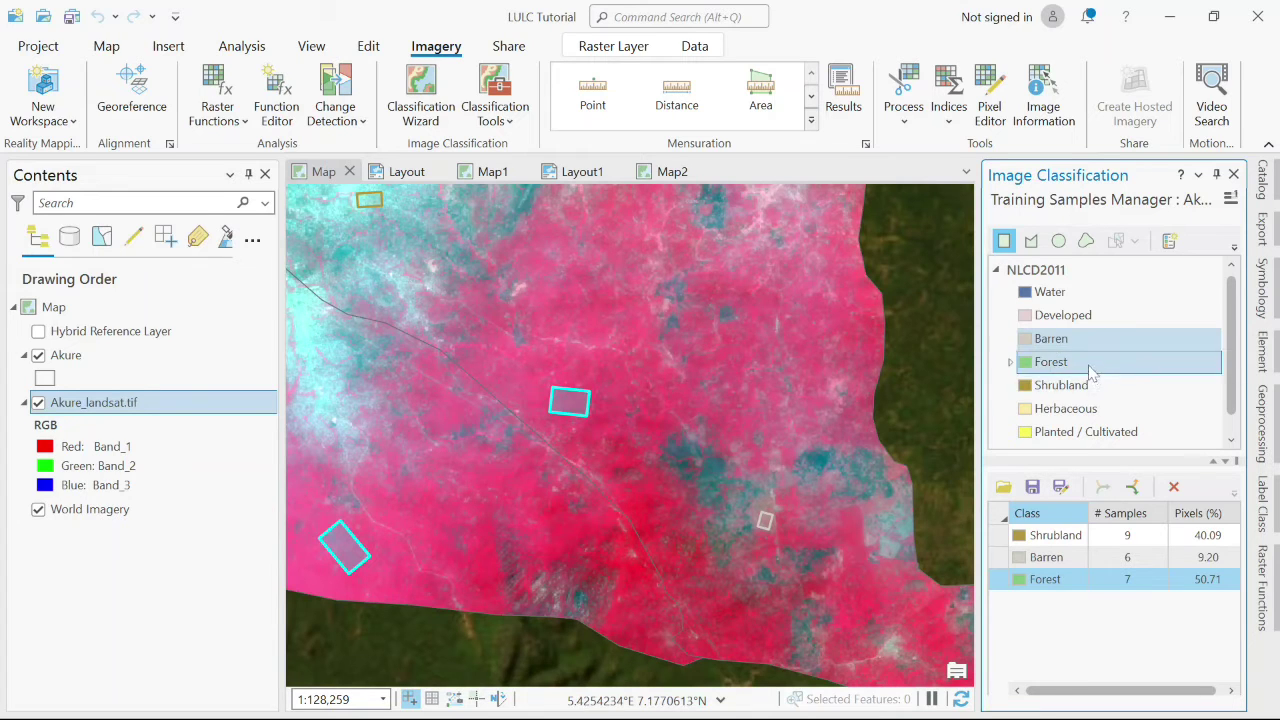
click(1085, 418)
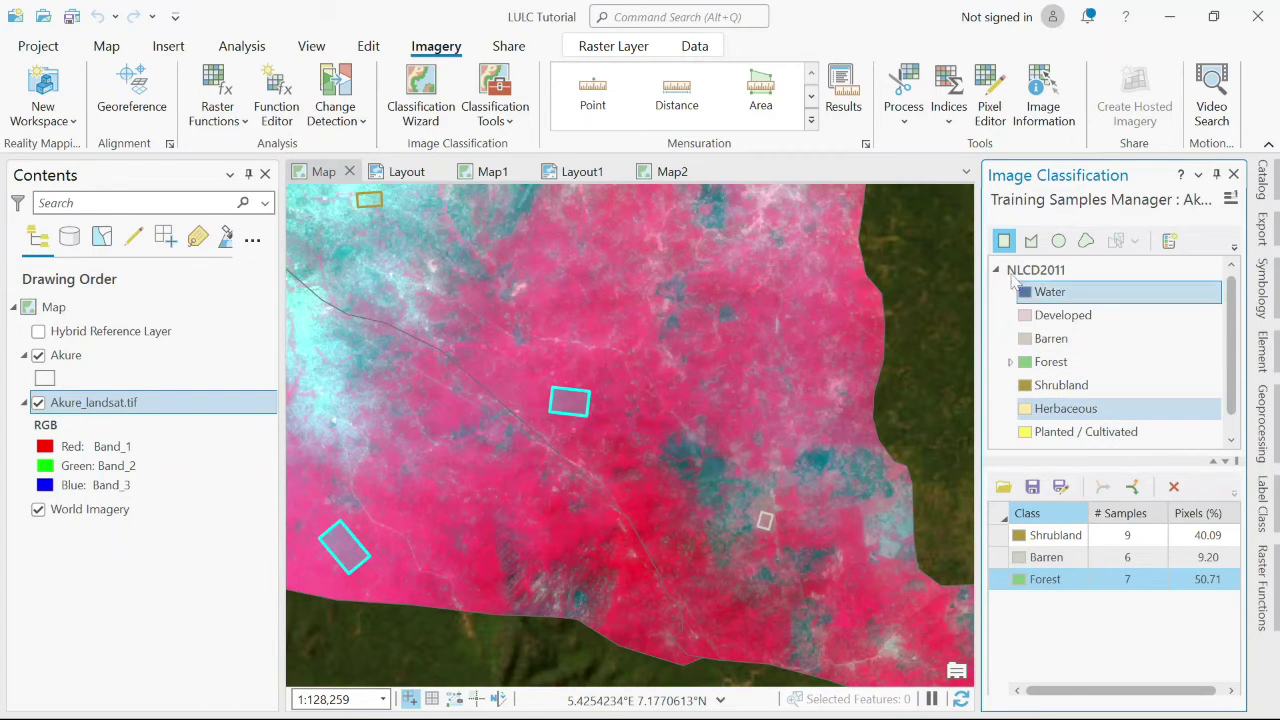
click(1004, 242)
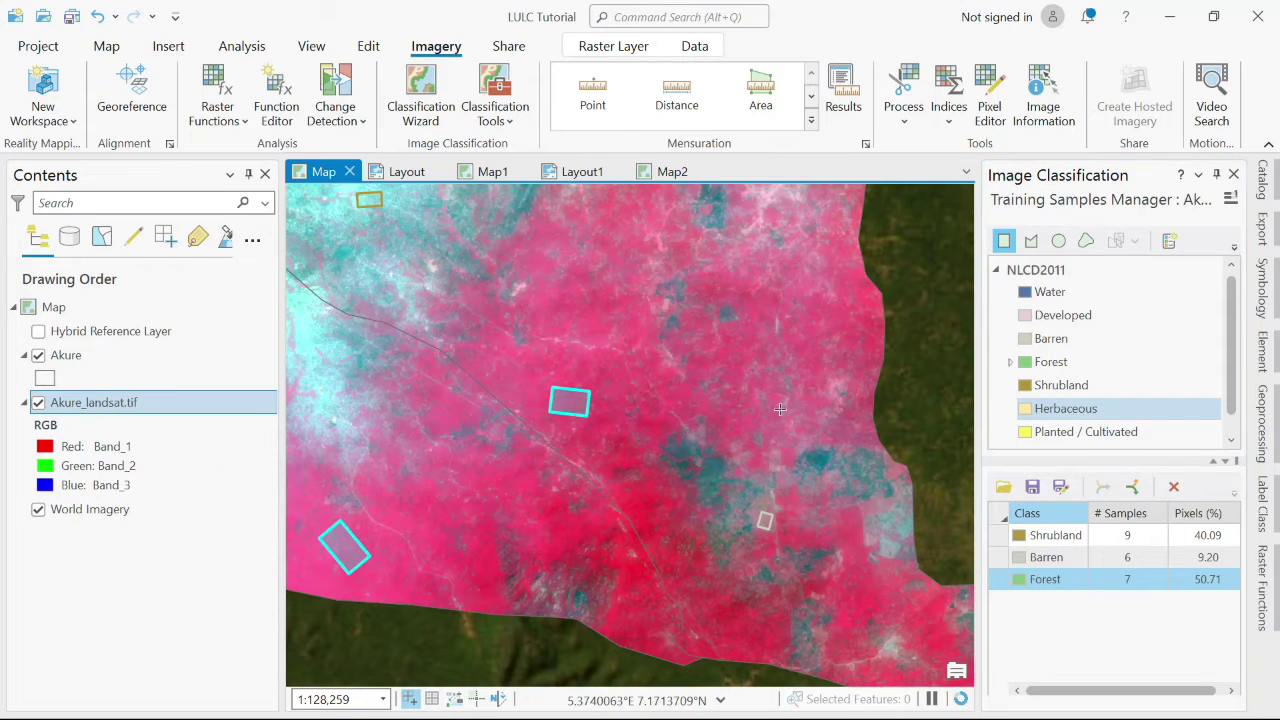
scroll(780, 409, down, 5)
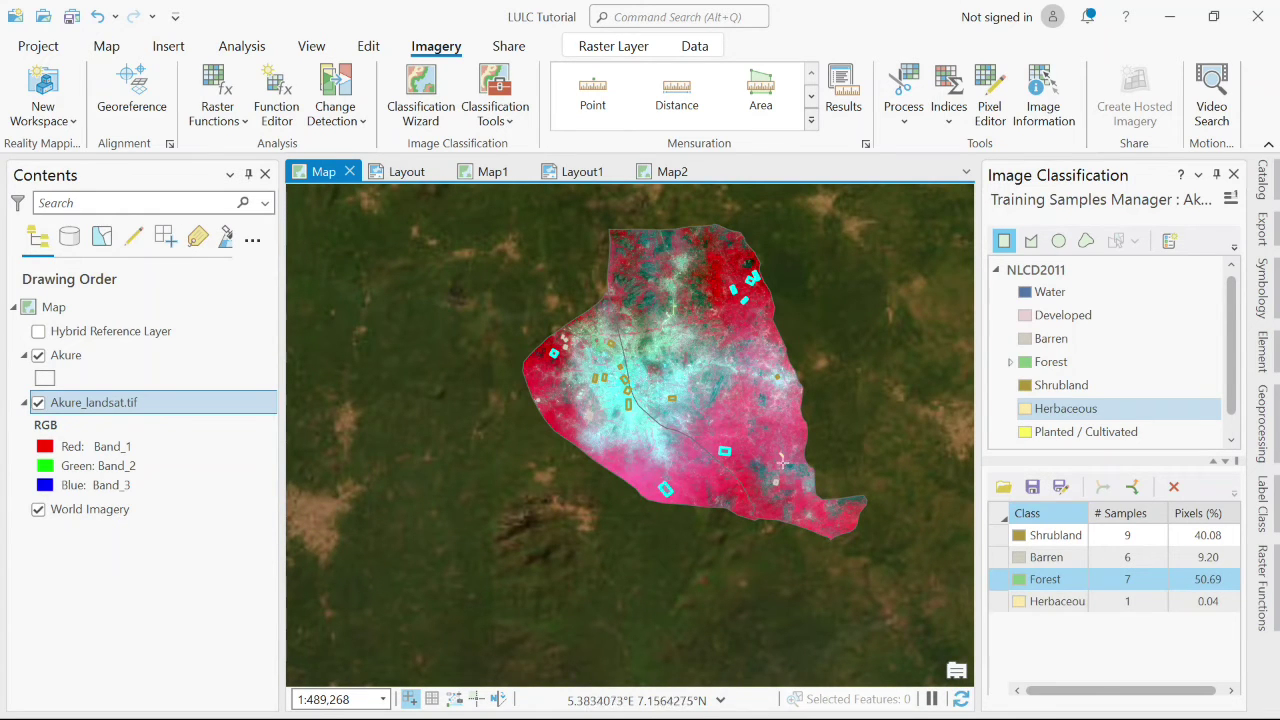
scroll(782, 456, up, 5)
click(1050, 601)
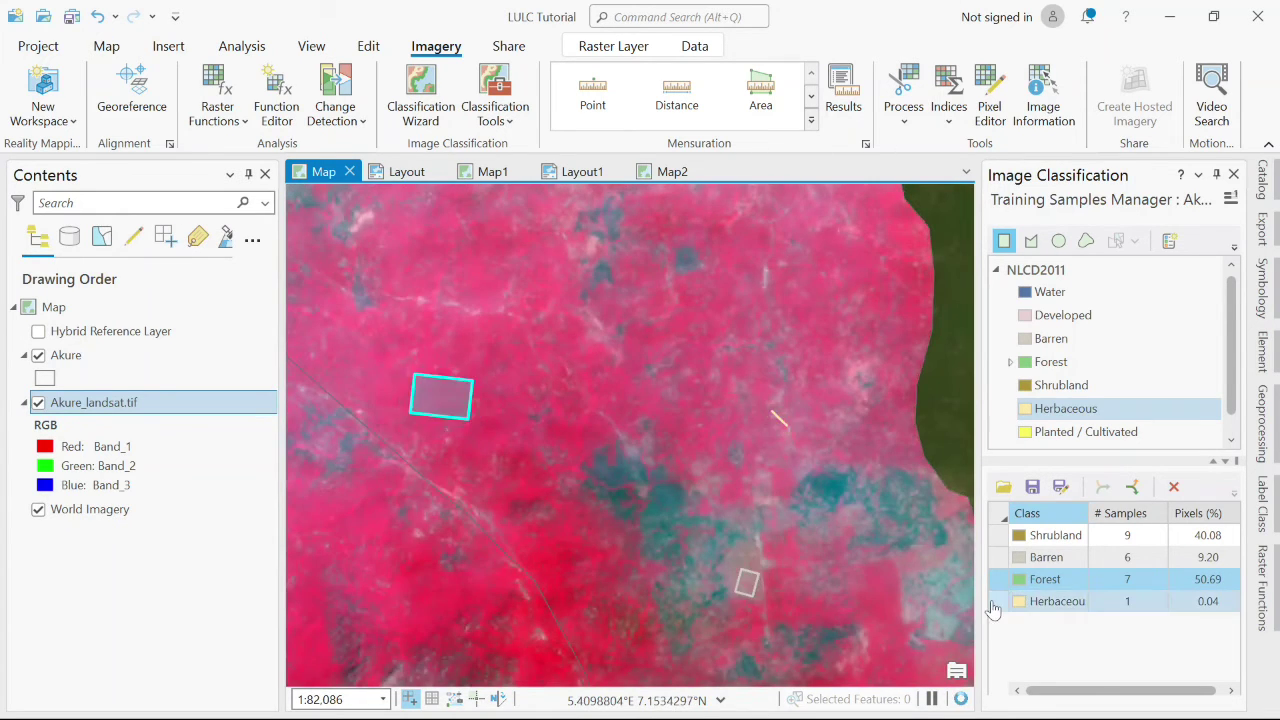
click(1175, 487)
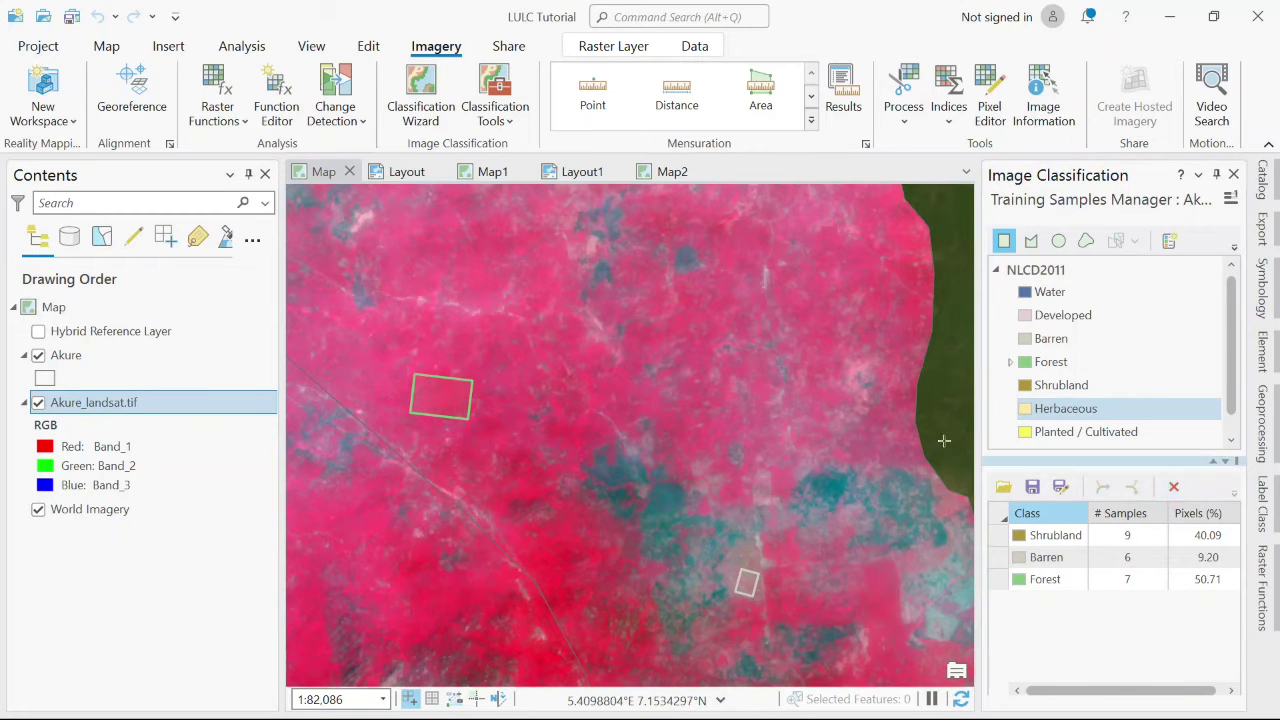
scroll(590, 370, down, 5)
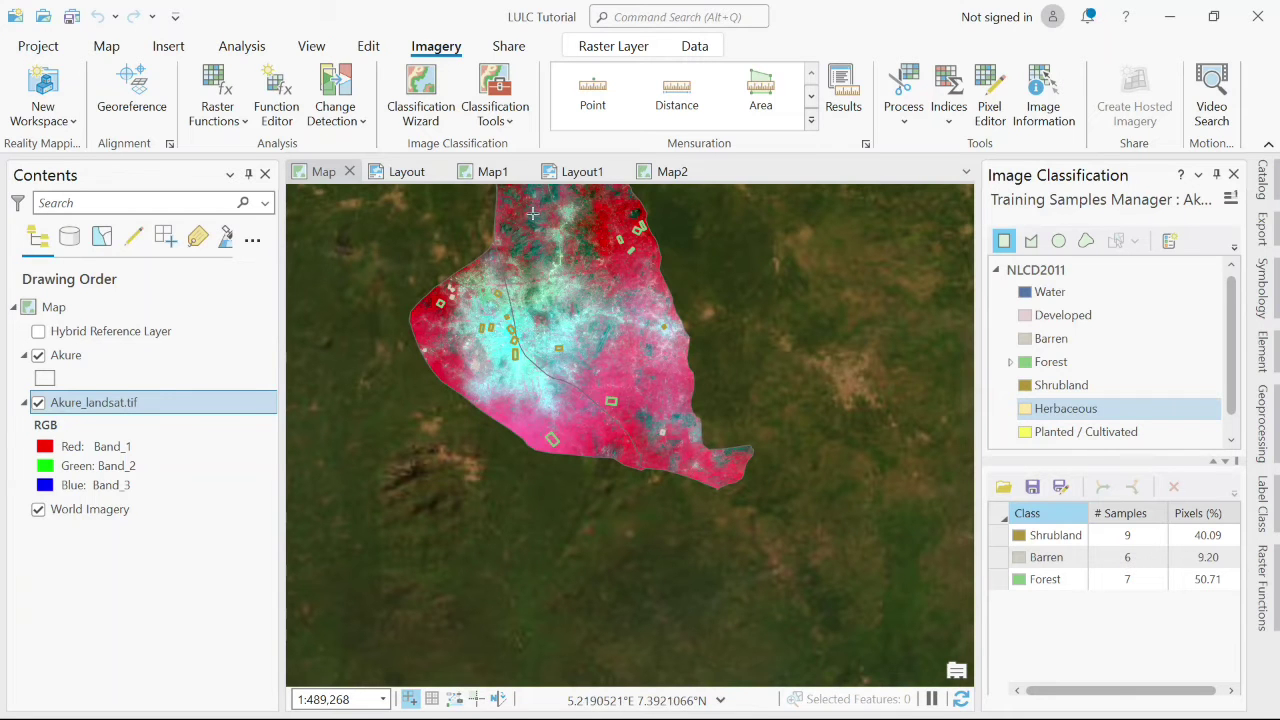
scroll(532, 213, up, 5)
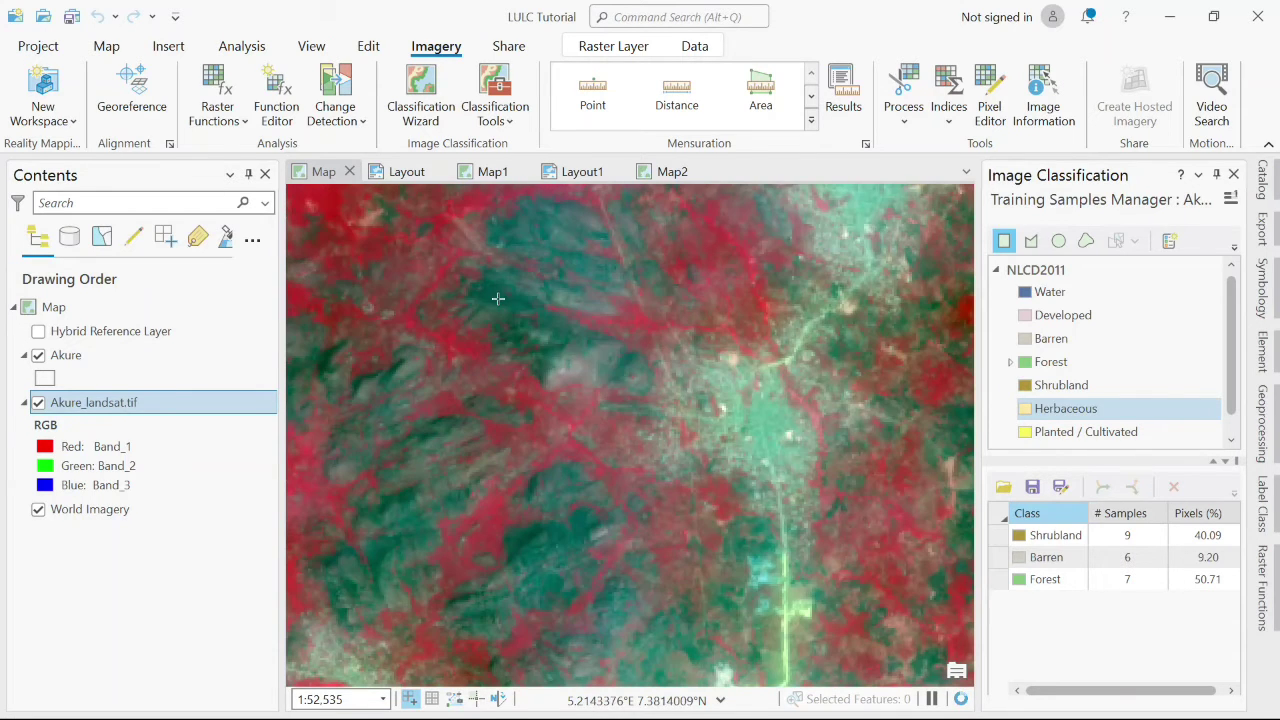
Step: Draw four Herbaceous sample rectangles across the upper-left and lower-left dark areas
click(494, 298)
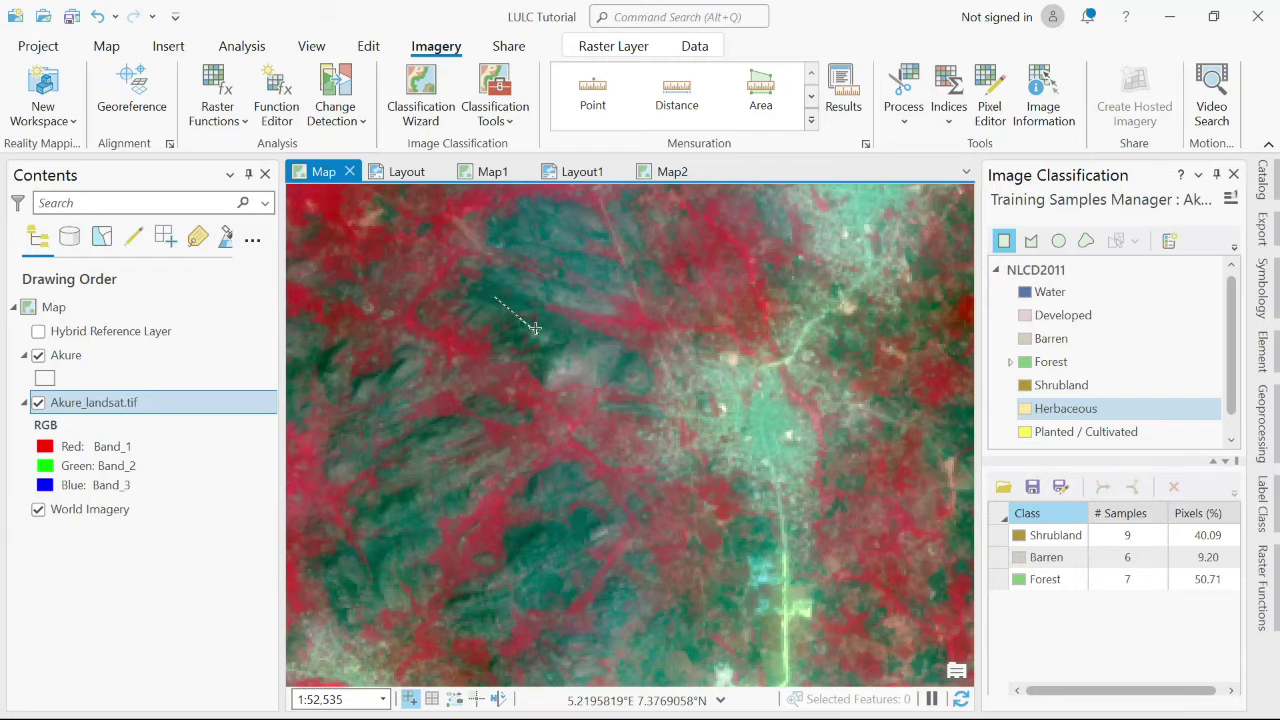
click(529, 303)
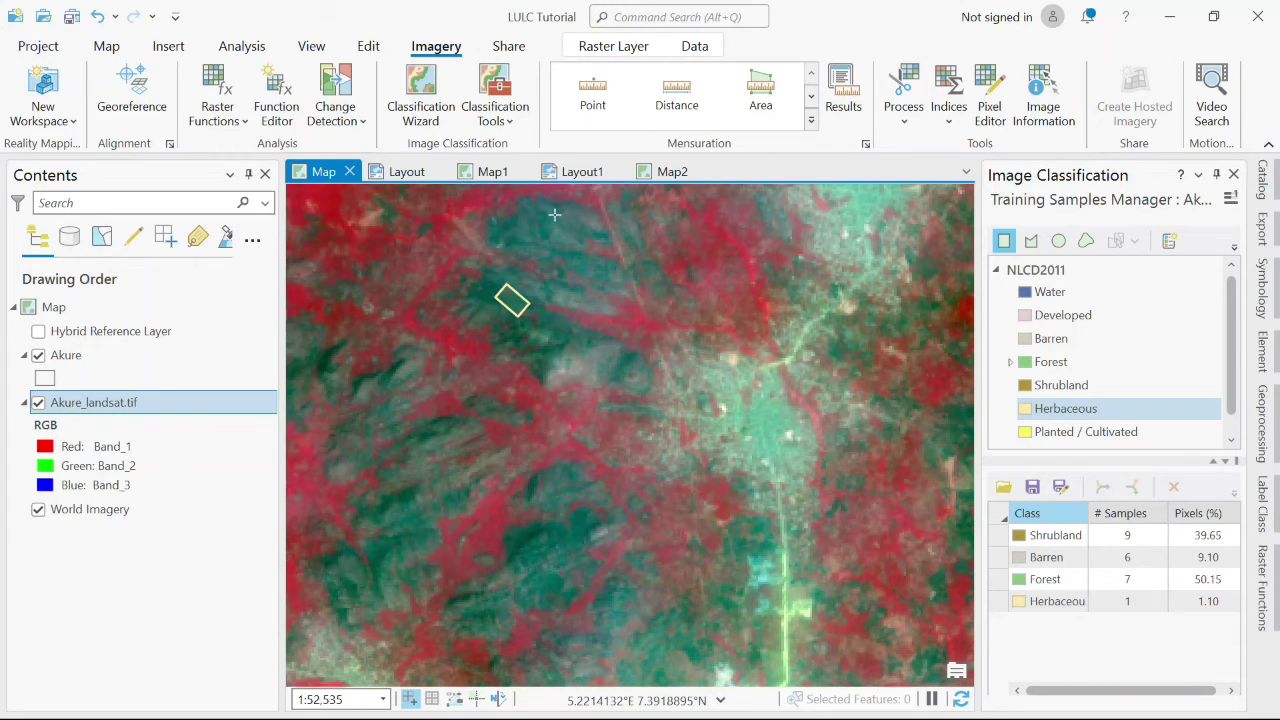
click(406, 501)
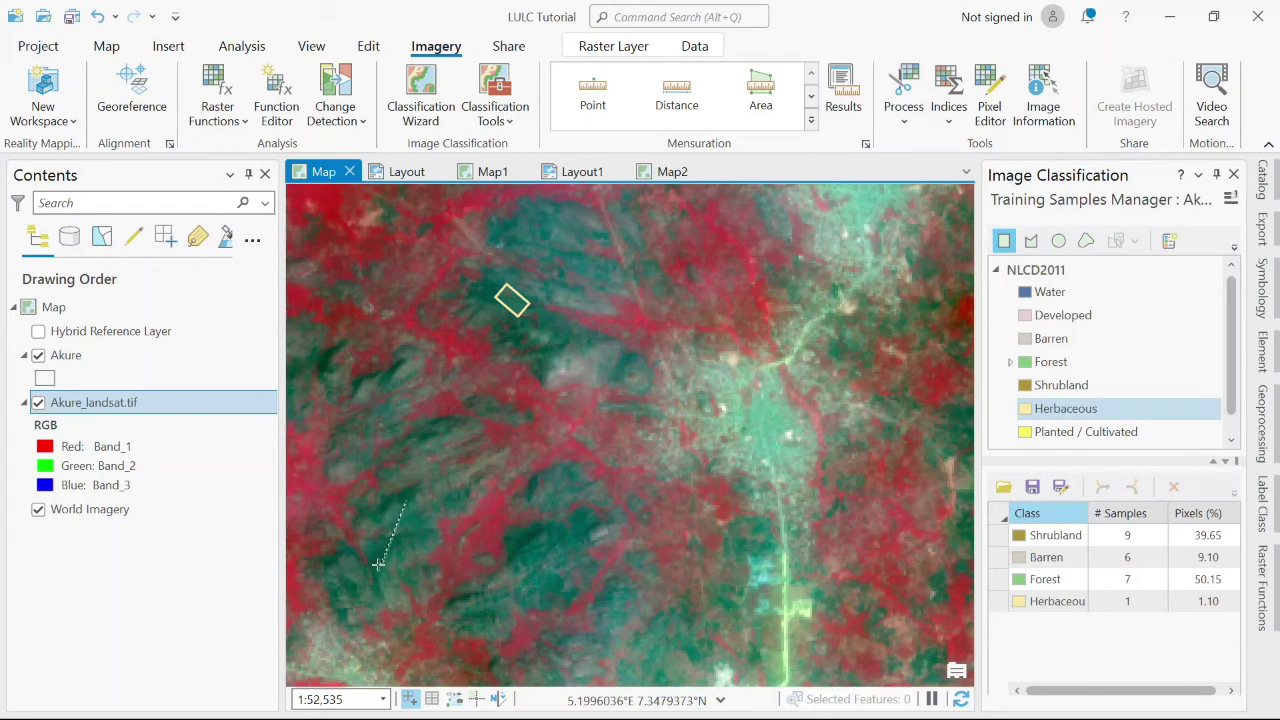
click(381, 538)
click(408, 558)
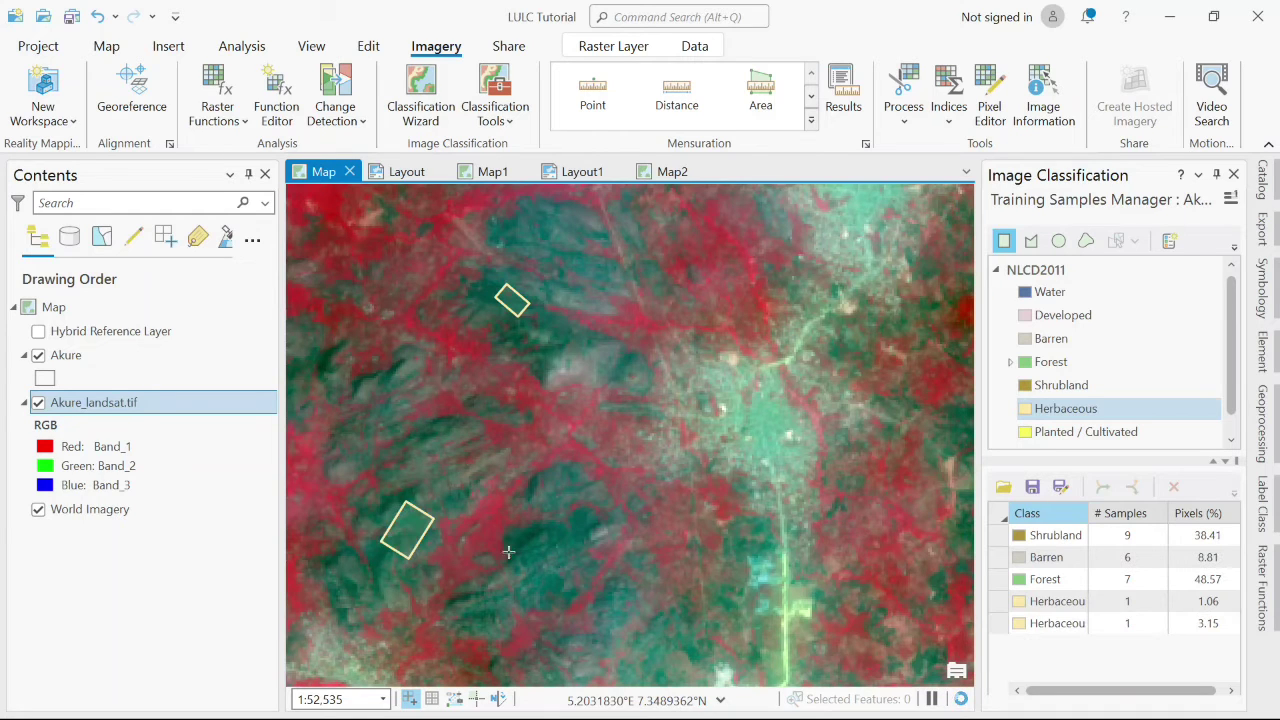
click(554, 529)
click(523, 557)
click(543, 575)
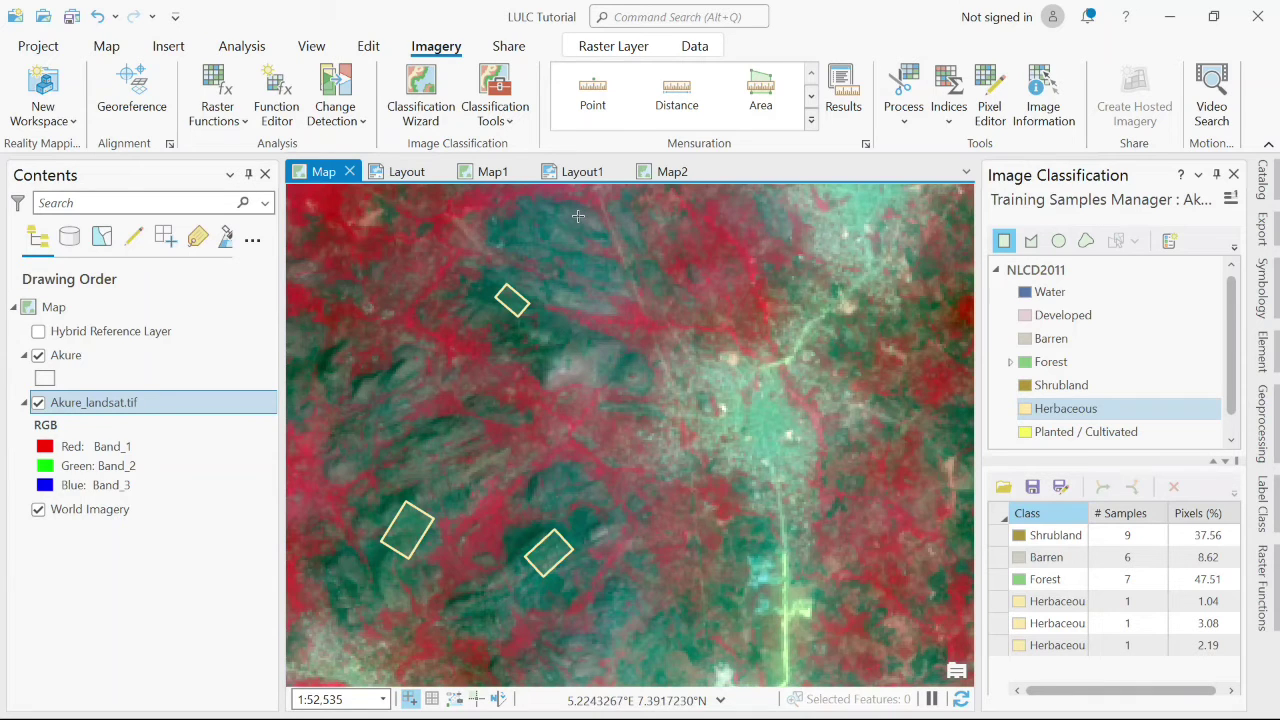
click(532, 229)
click(545, 248)
Step: Add two more Herbaceous samples, one in the centre and one over the dark eastern patch
scroll(671, 314, down, 5)
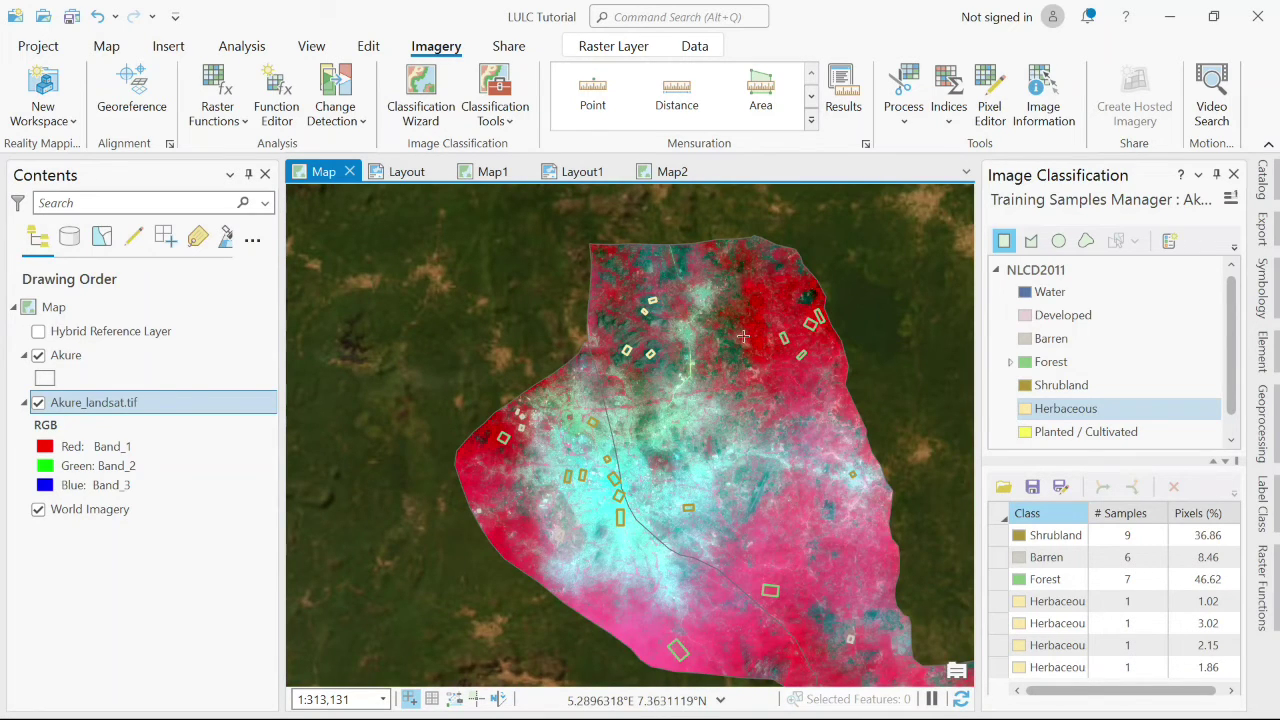
scroll(743, 337, up, 5)
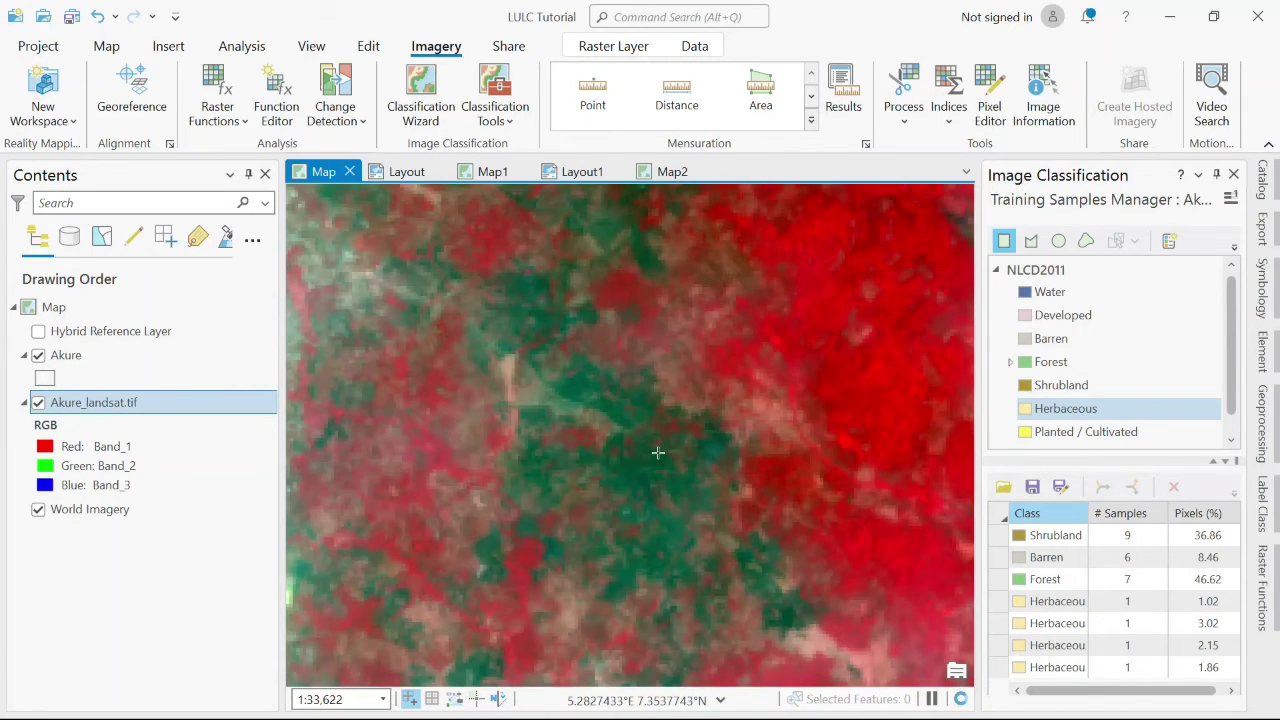
click(659, 461)
click(646, 495)
click(616, 487)
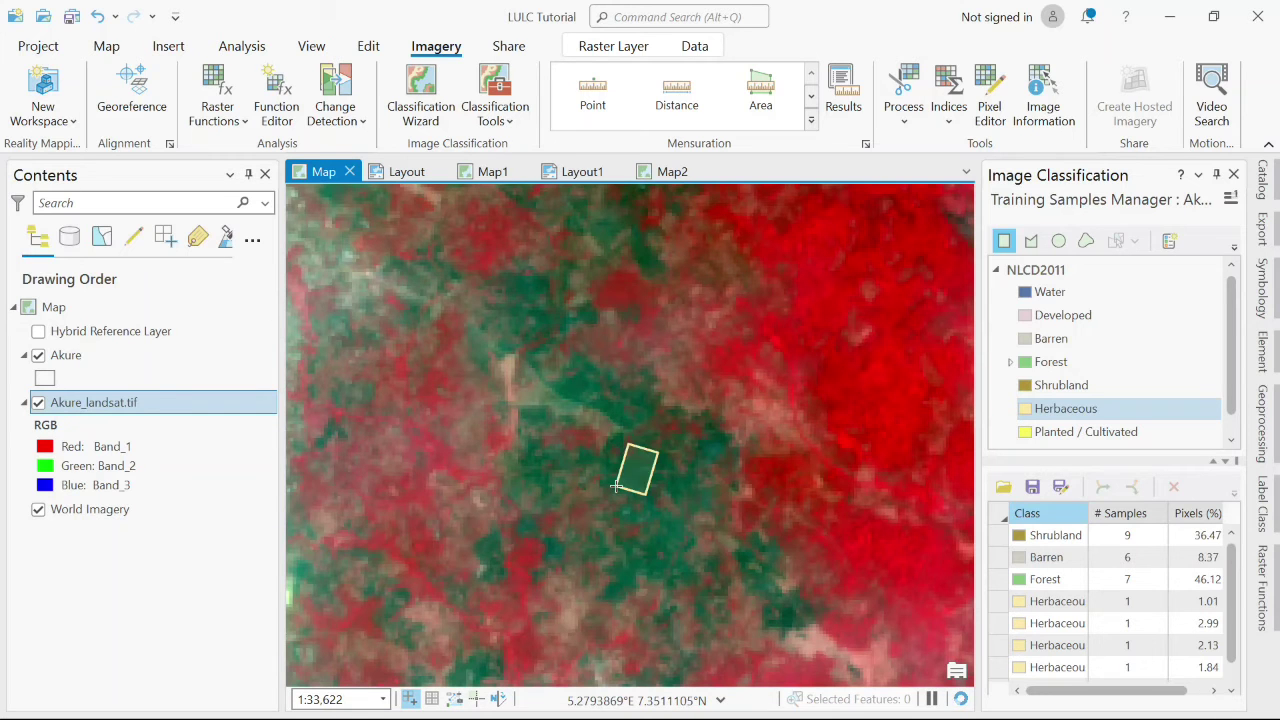
scroll(733, 539, down, 3)
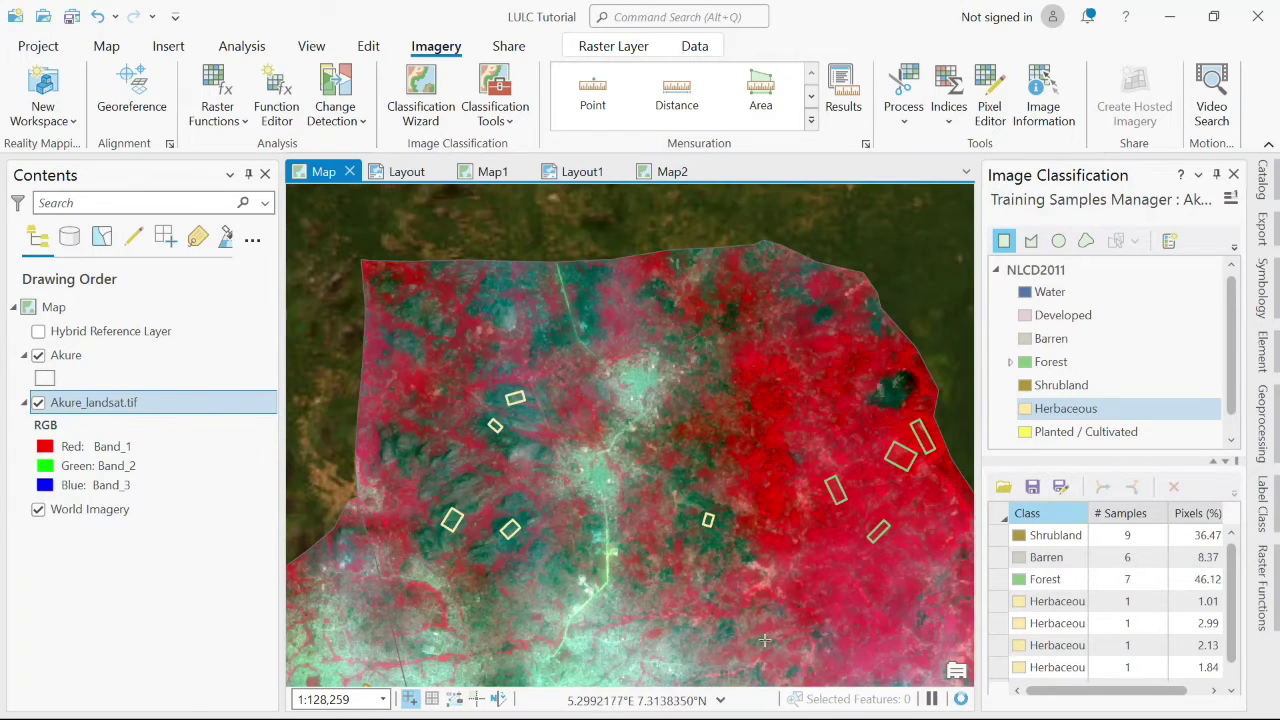
scroll(878, 394, up, 2)
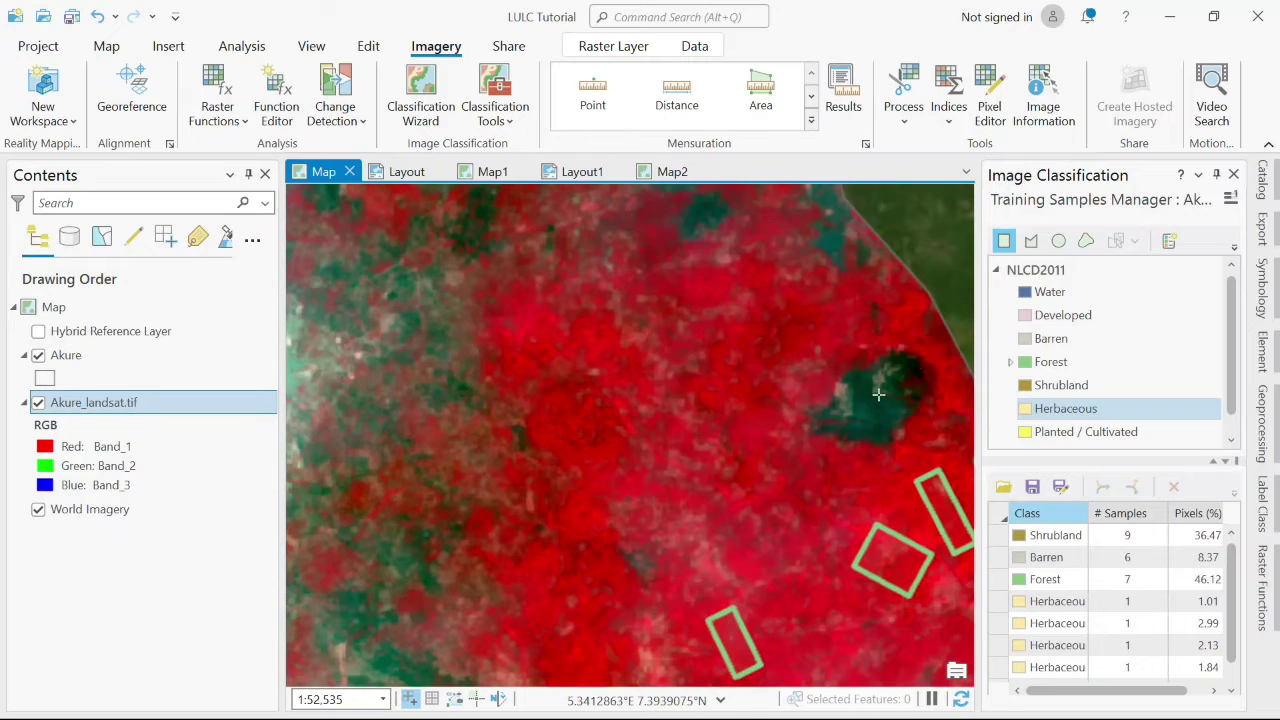
click(892, 370)
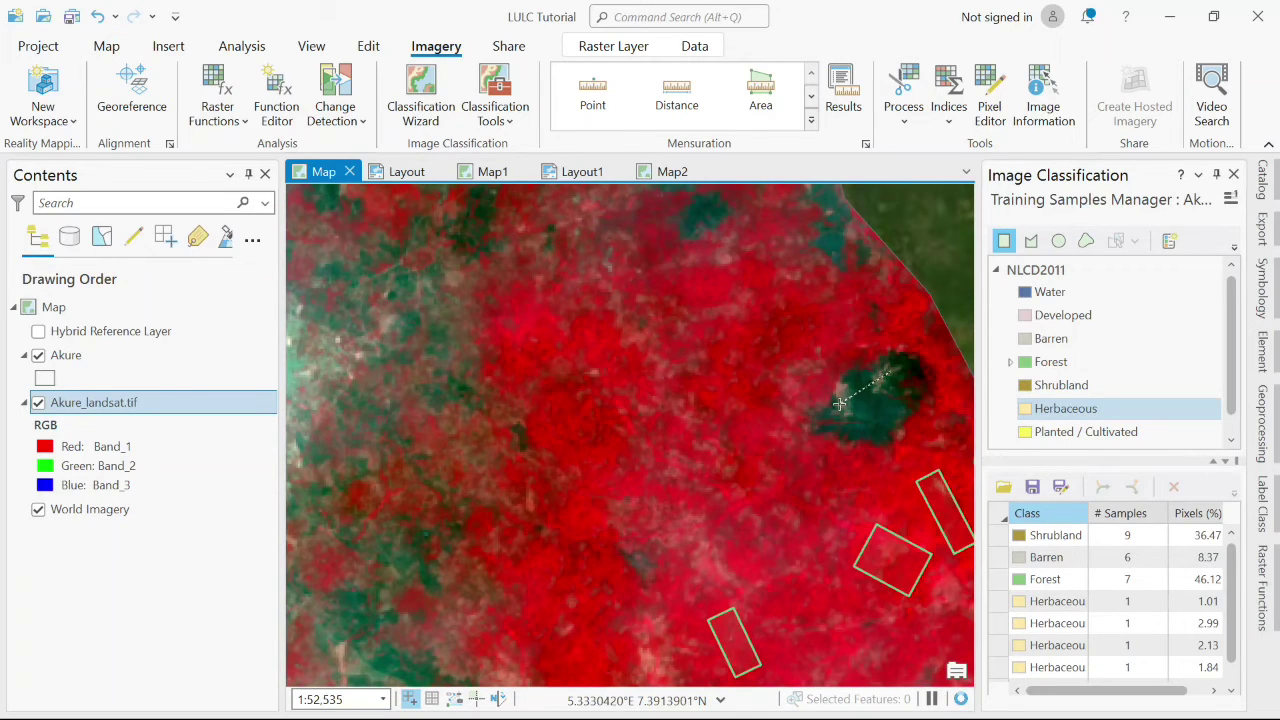
click(842, 402)
click(864, 431)
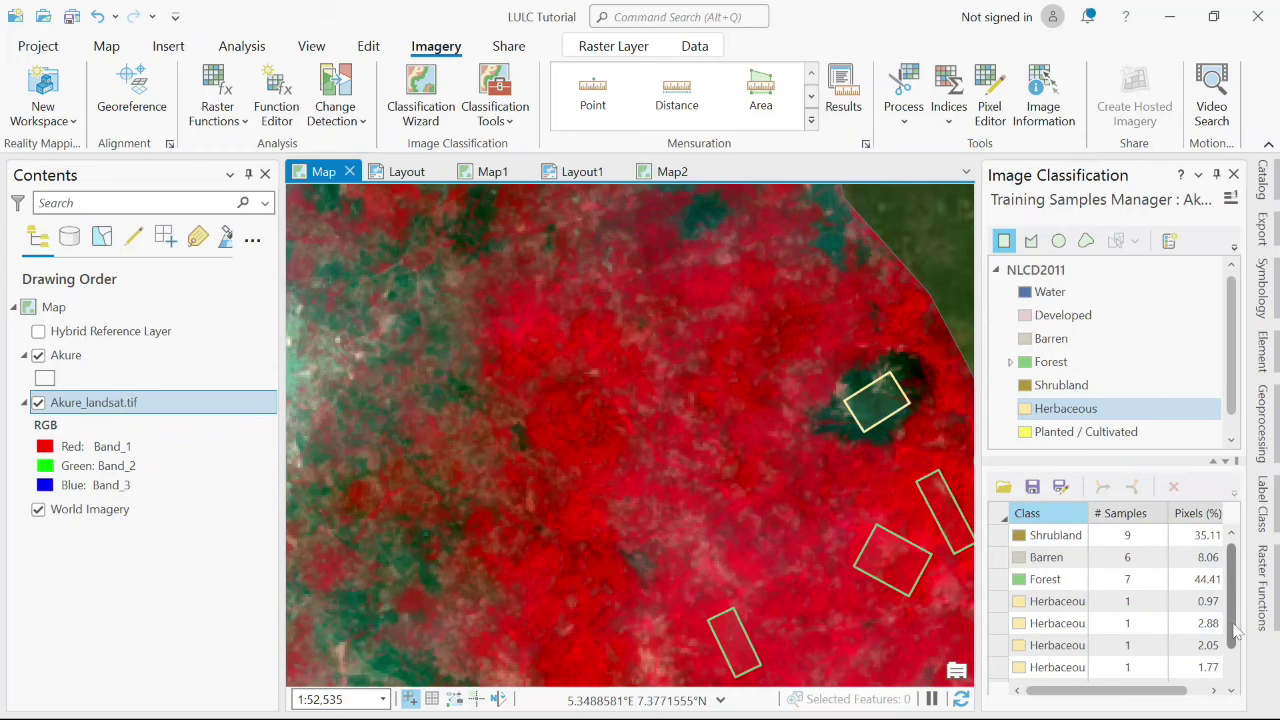
scroll(1120, 610, down, 1)
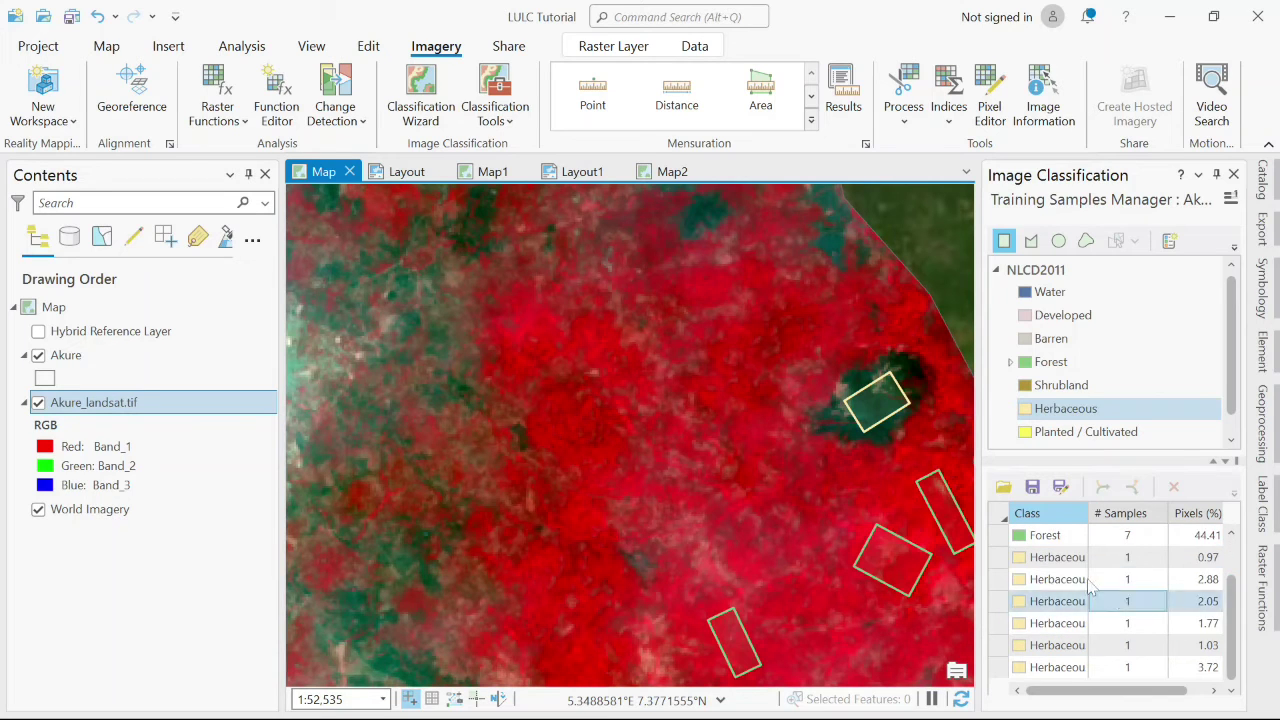
Step: Select the six Herbaceous rows and collapse them into one Herbaceous entry at 12.42%
click(1008, 560)
ctrl+click(996, 577)
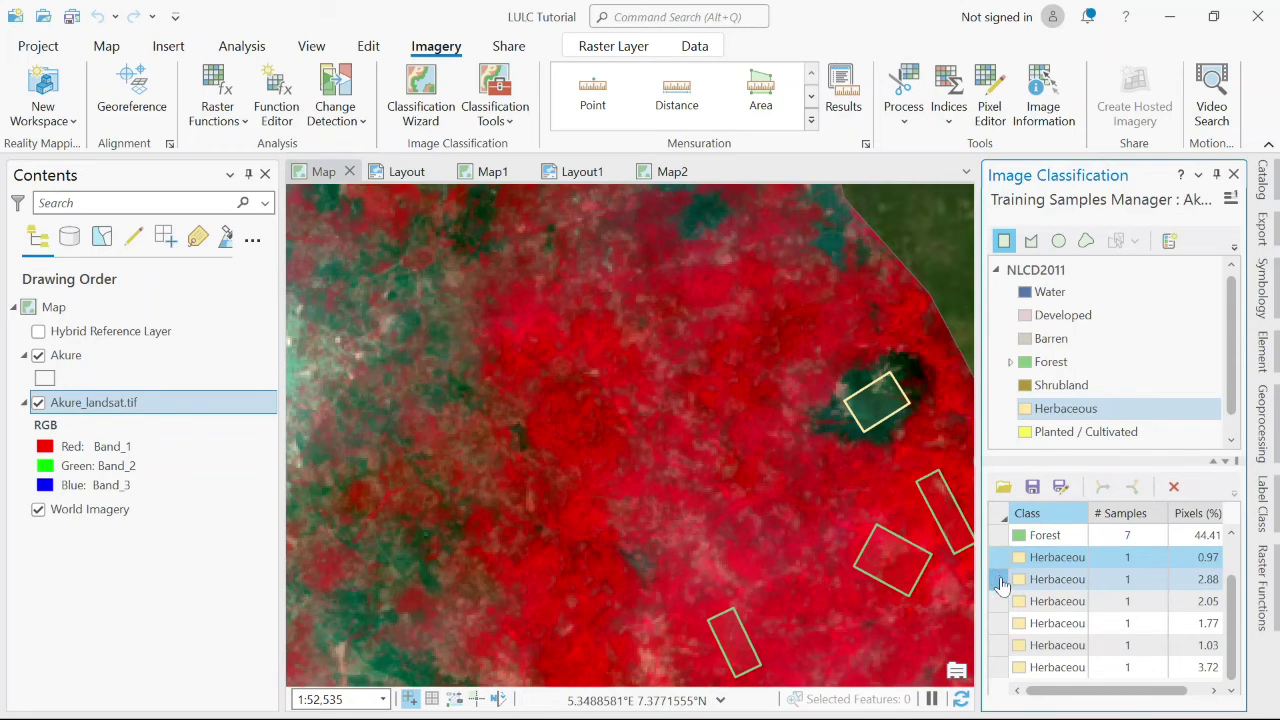
ctrl+click(1001, 602)
drag(1005, 613, 1005, 680)
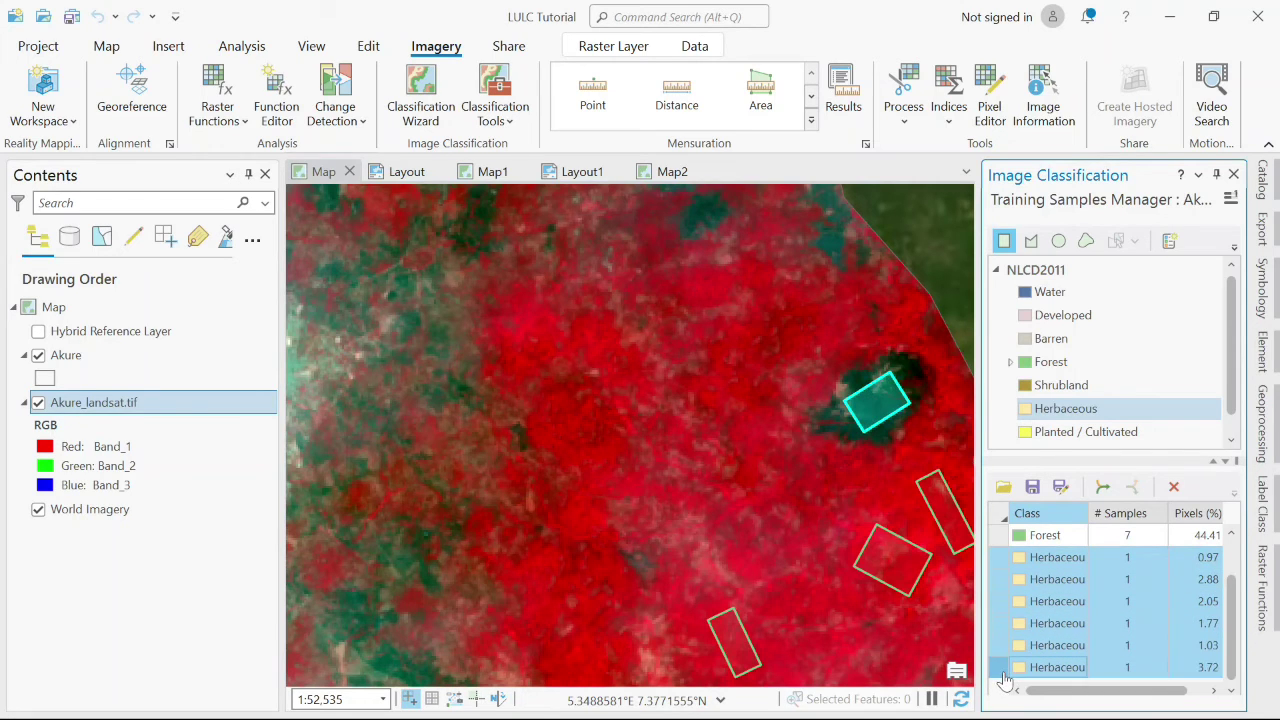
click(1103, 487)
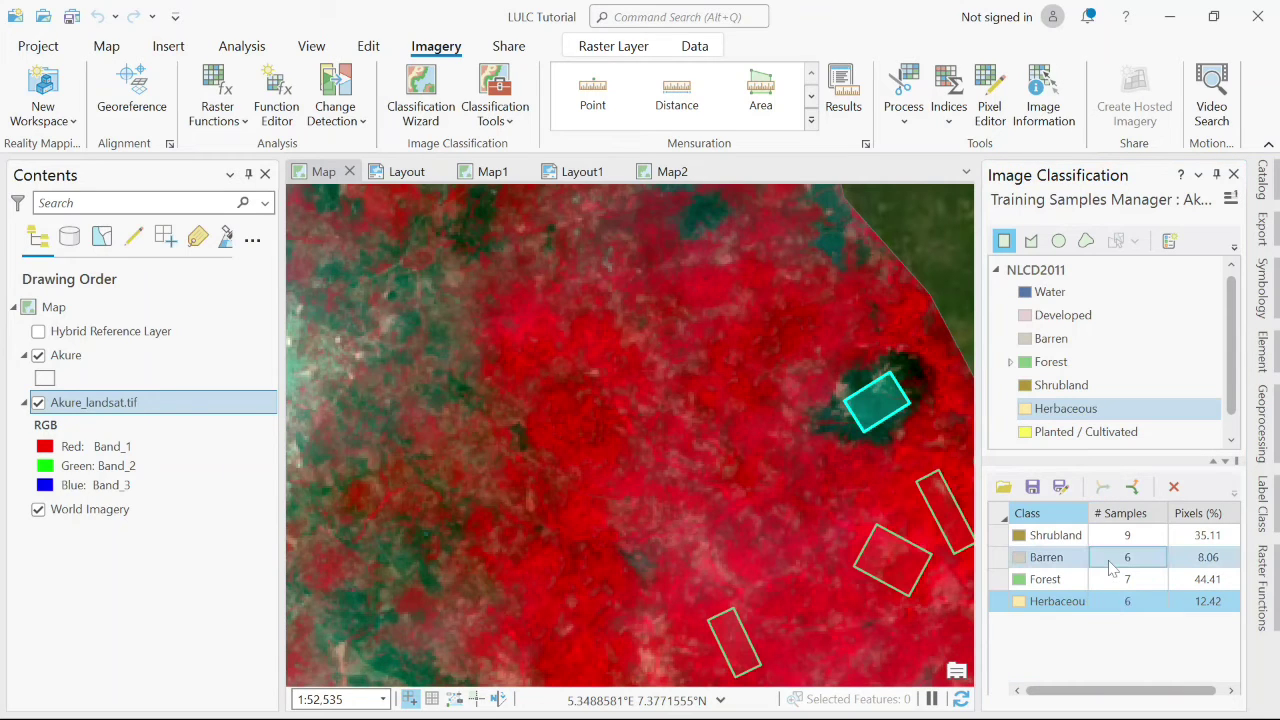
Step: Select all four merged training-sample classes in the table
click(1188, 557)
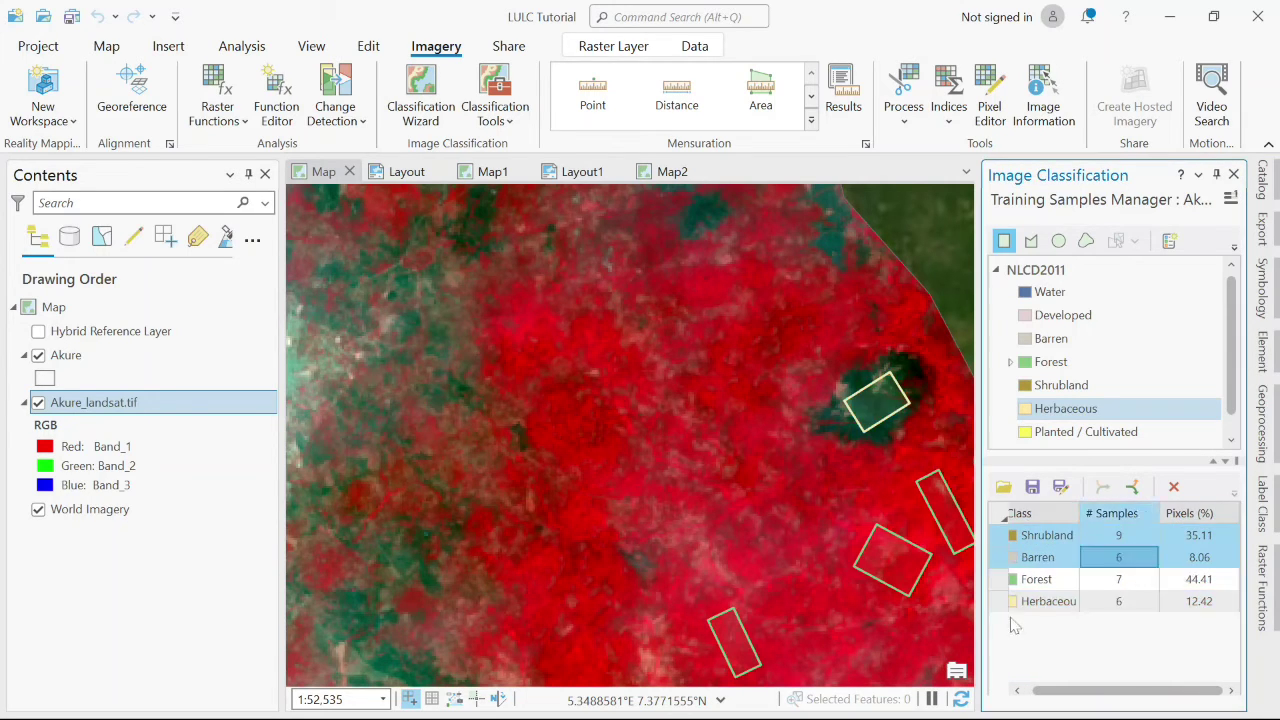
click(1123, 579)
click(1130, 557)
key(ctrl+a)
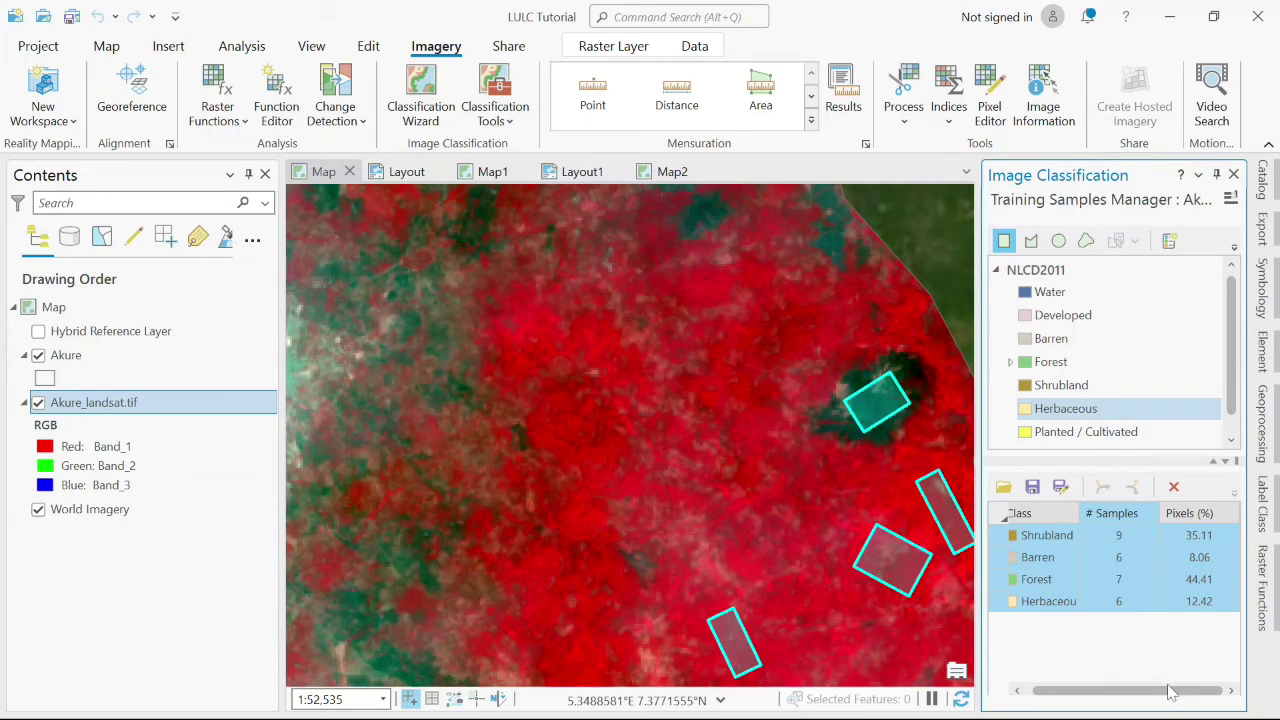
Step: Save a copy of the four-class training samples as 'Sample' in the LULC Tut folder
click(1062, 487)
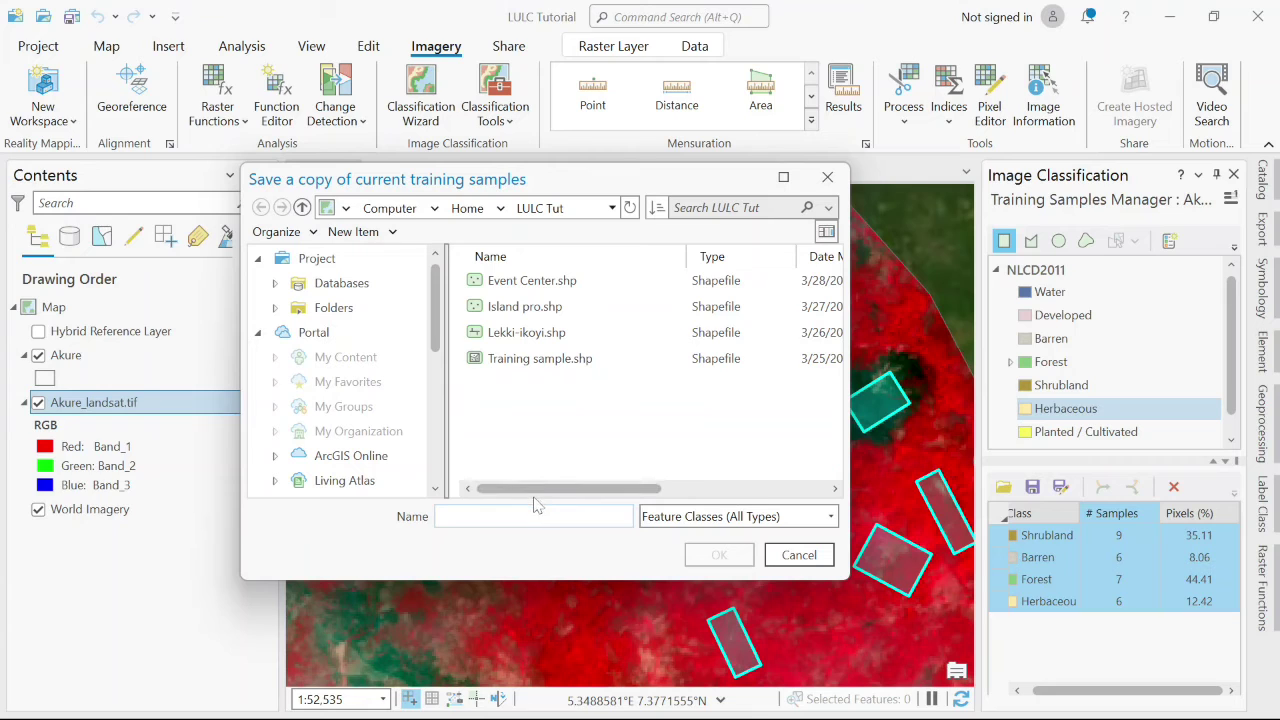
click(371, 307)
double_click(480, 282)
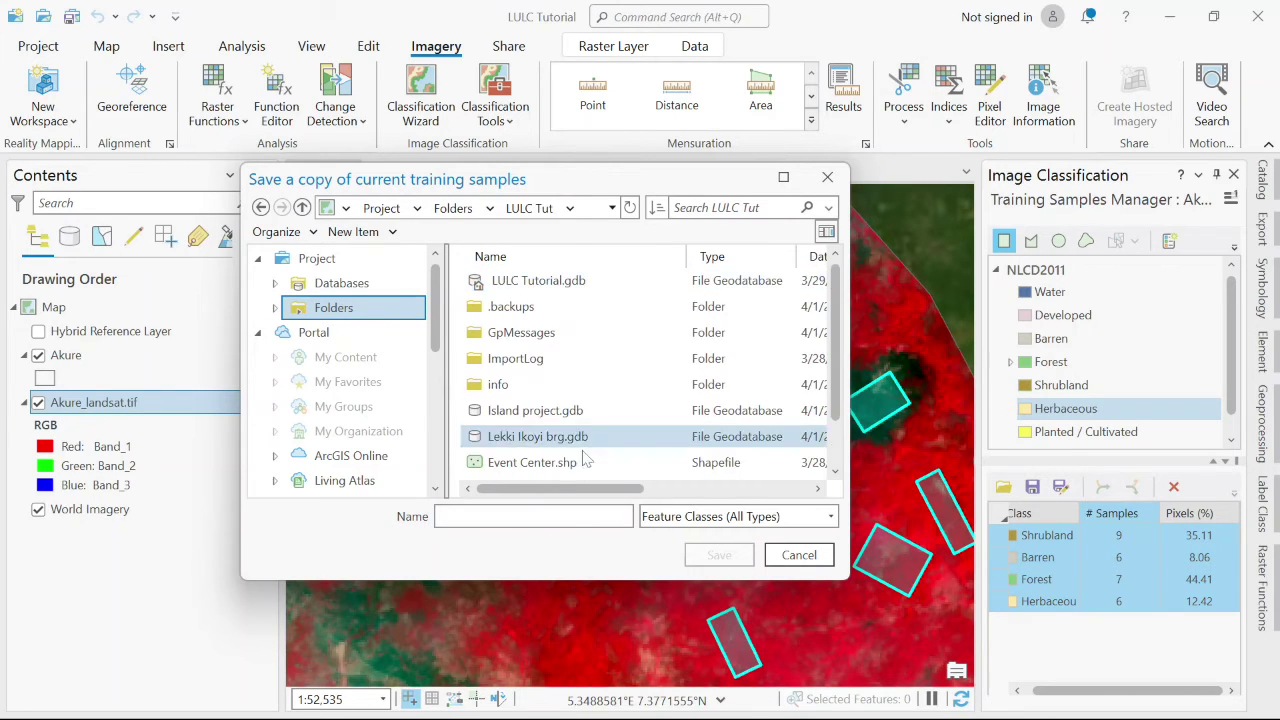
click(533, 516)
text(Akure Sam)
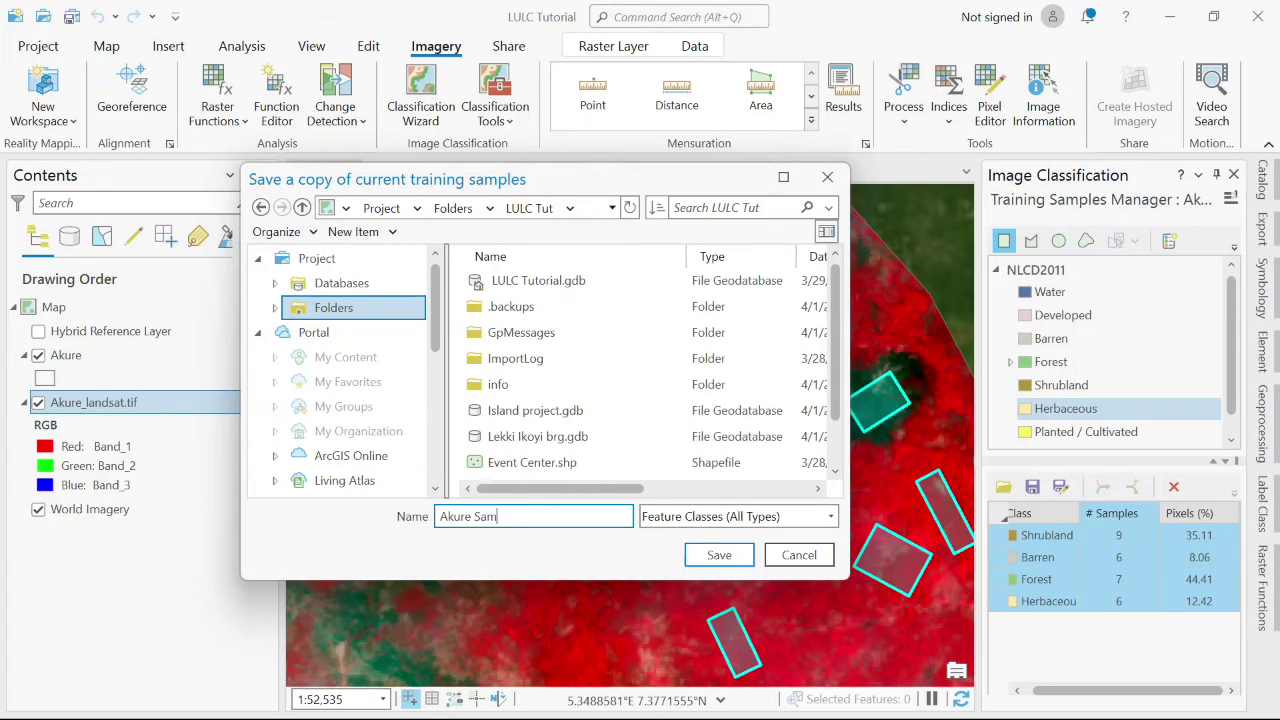
text(pl)
key(BackSpace)
key(BackSpace)
key(BackSpace)
key(BackSpace)
key(BackSpace)
key(BackSpace)
key(BackSpace)
key(BackSpace)
key(BackSpace)
key(BackSpace)
key(BackSpace)
text(Sample)
click(737, 557)
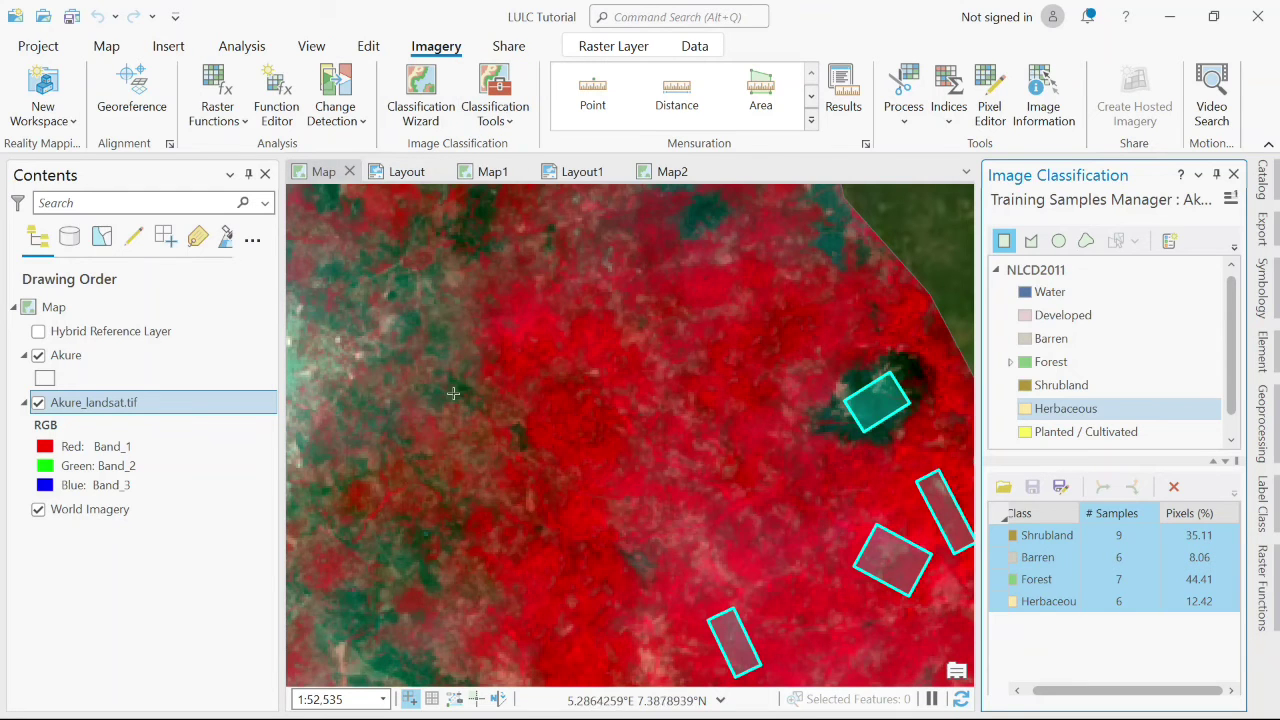
Step: Open the Classify tool for Akure_landsat.tif with the Support Vector Machine classifier
scroll(648, 407, down, 5)
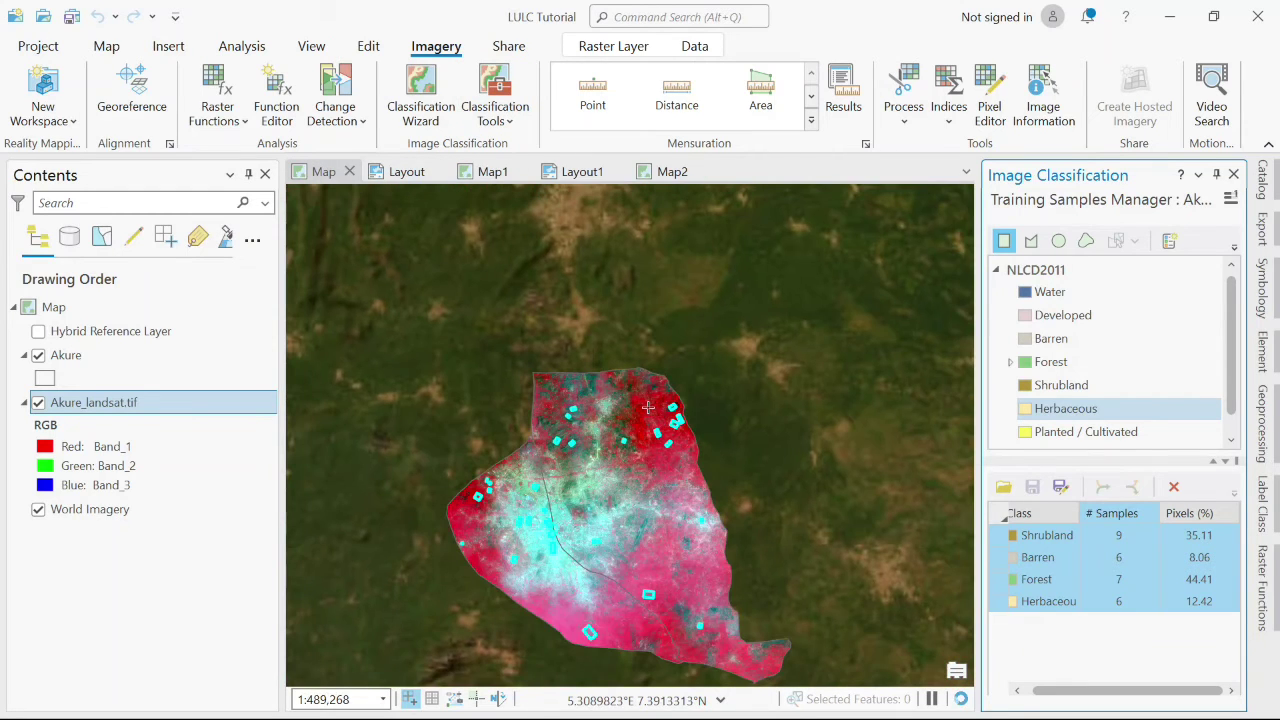
click(497, 118)
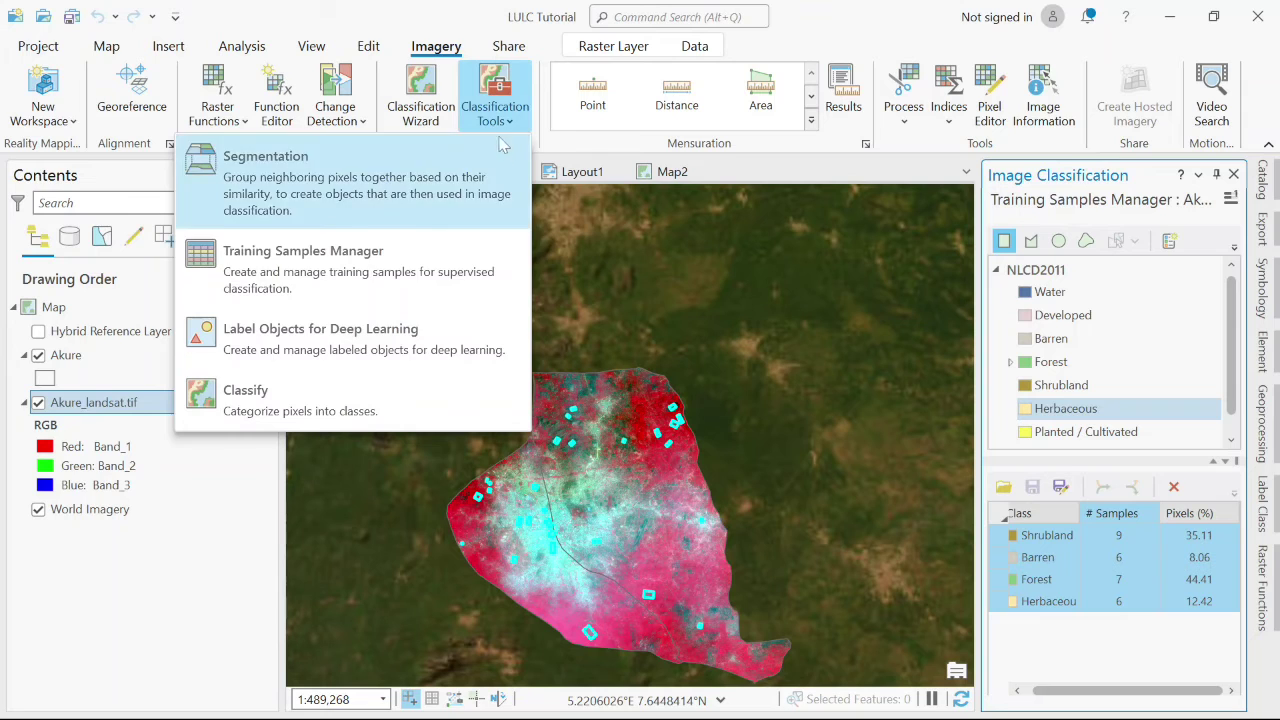
click(385, 396)
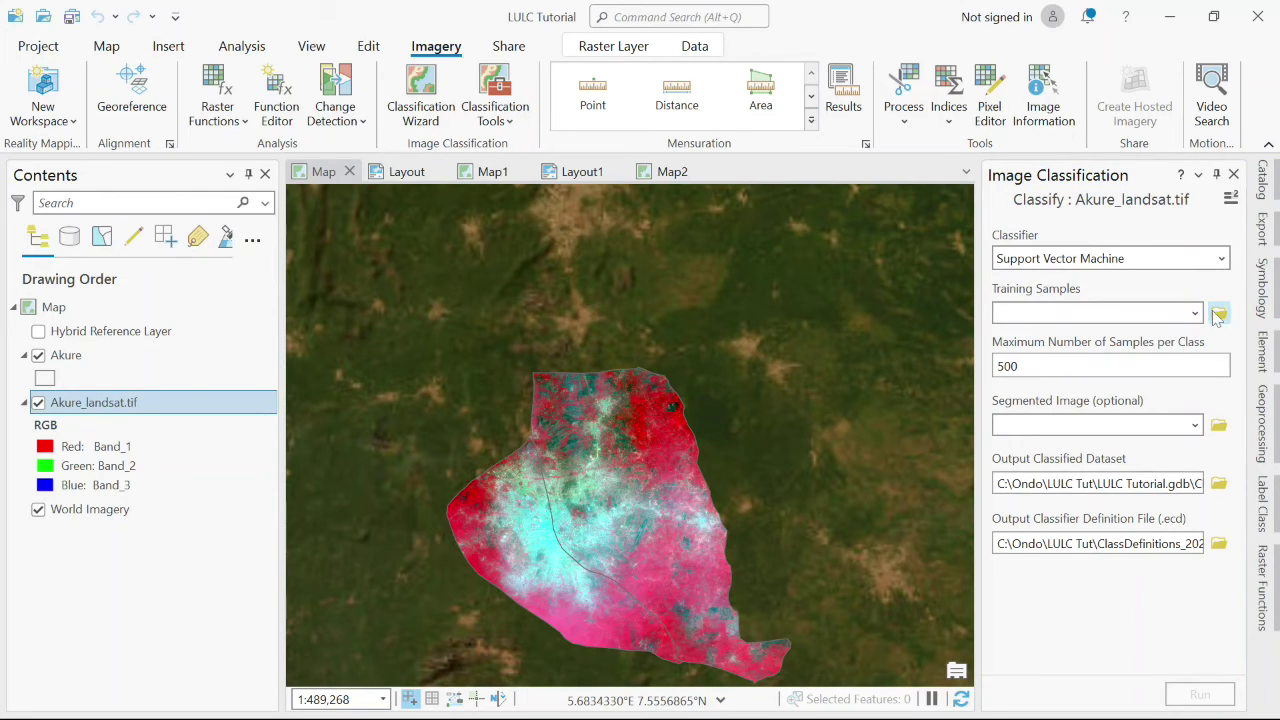
Step: Set the training samples to LULC Tut\Sample.shp
click(1218, 314)
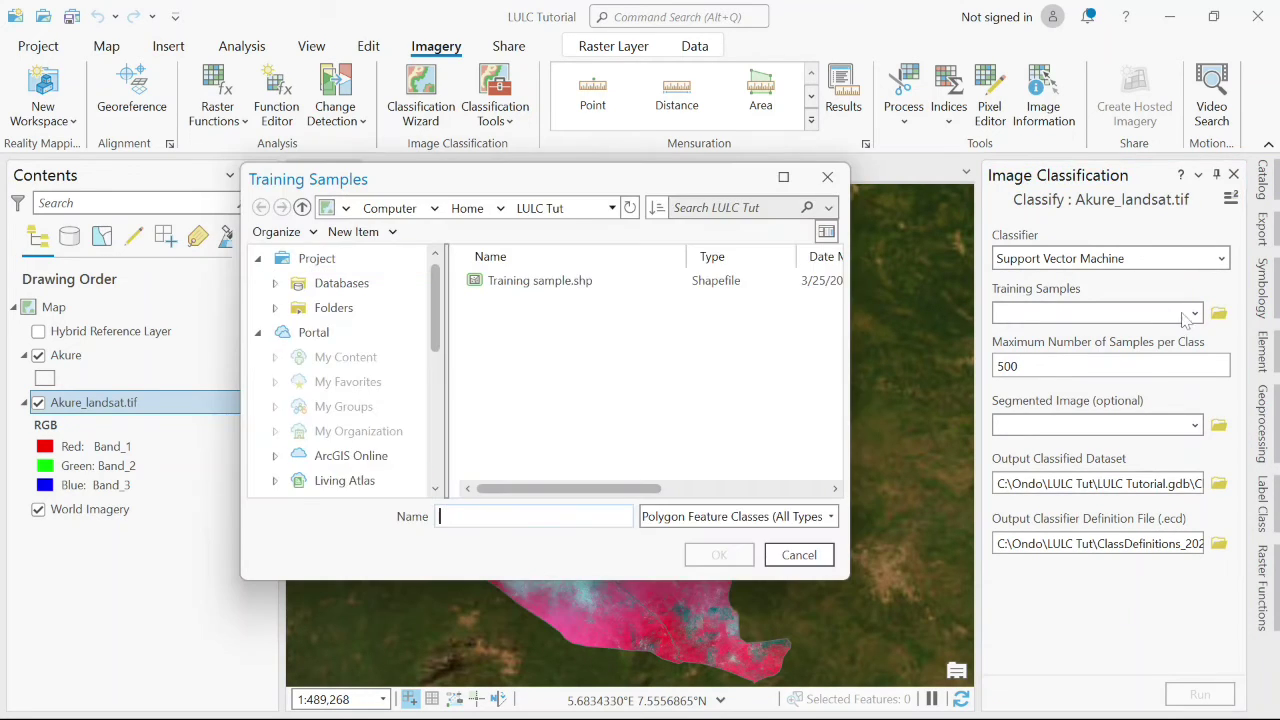
click(336, 310)
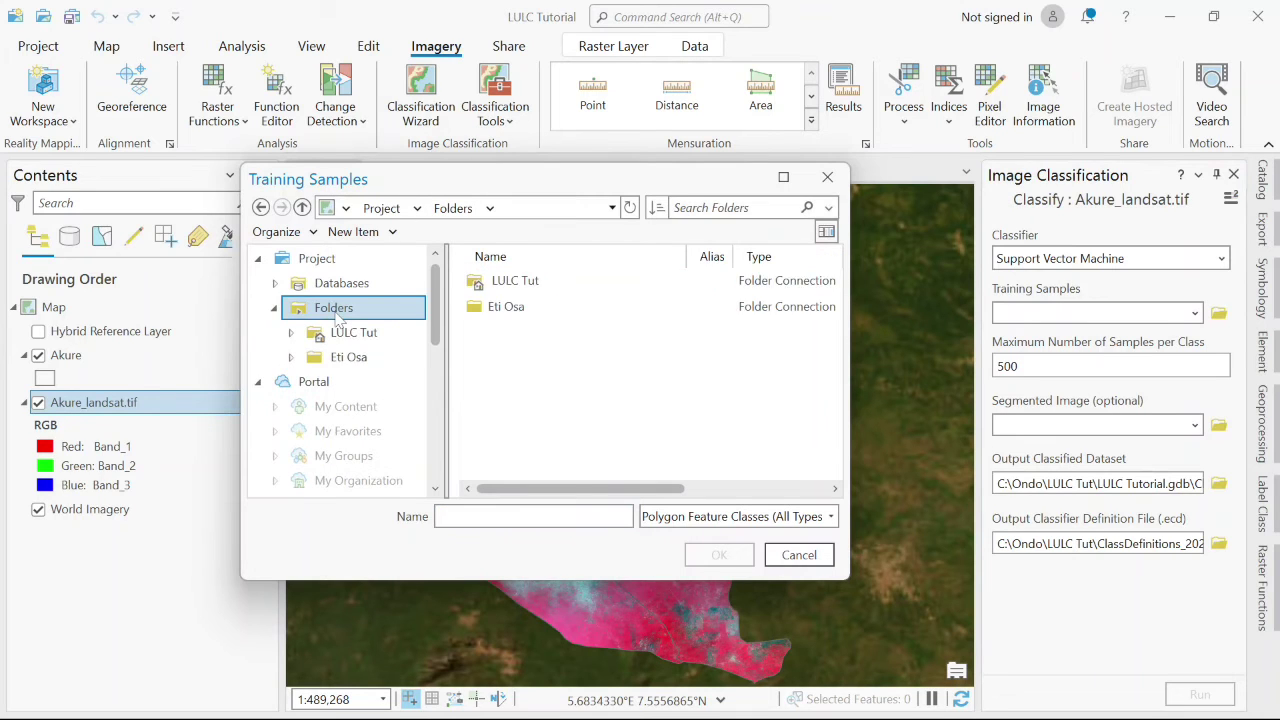
double_click(533, 282)
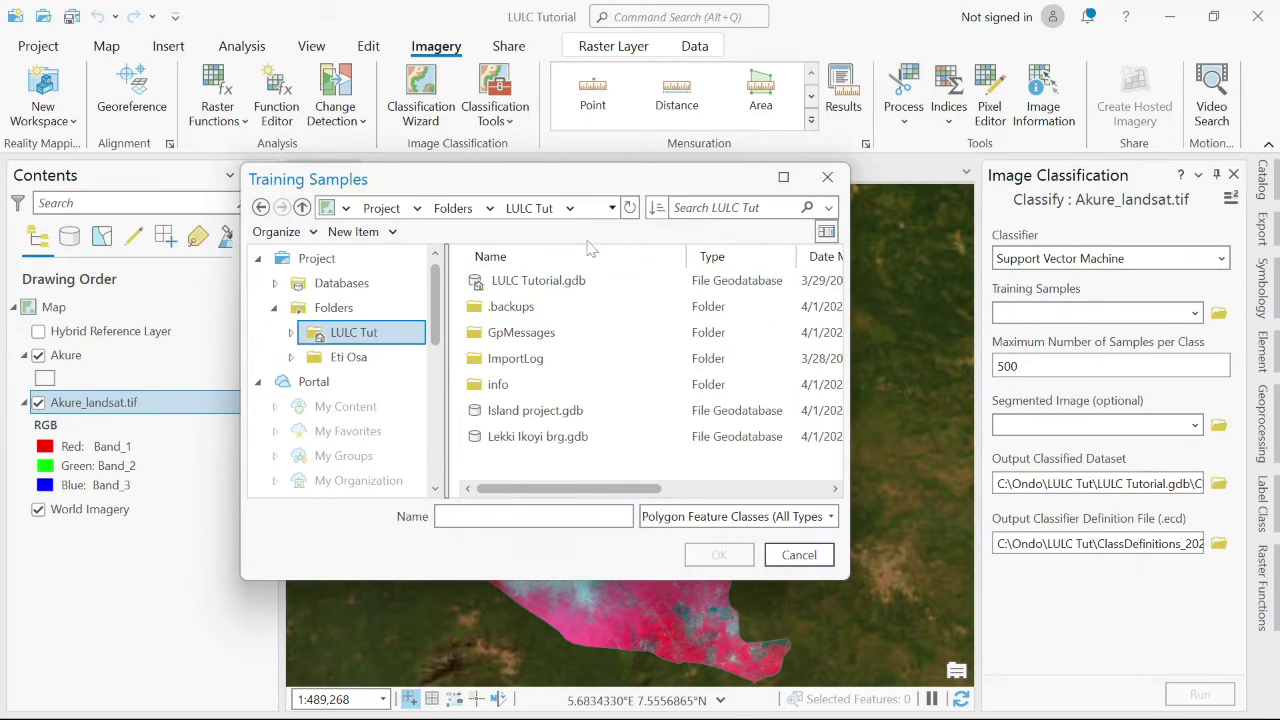
click(630, 208)
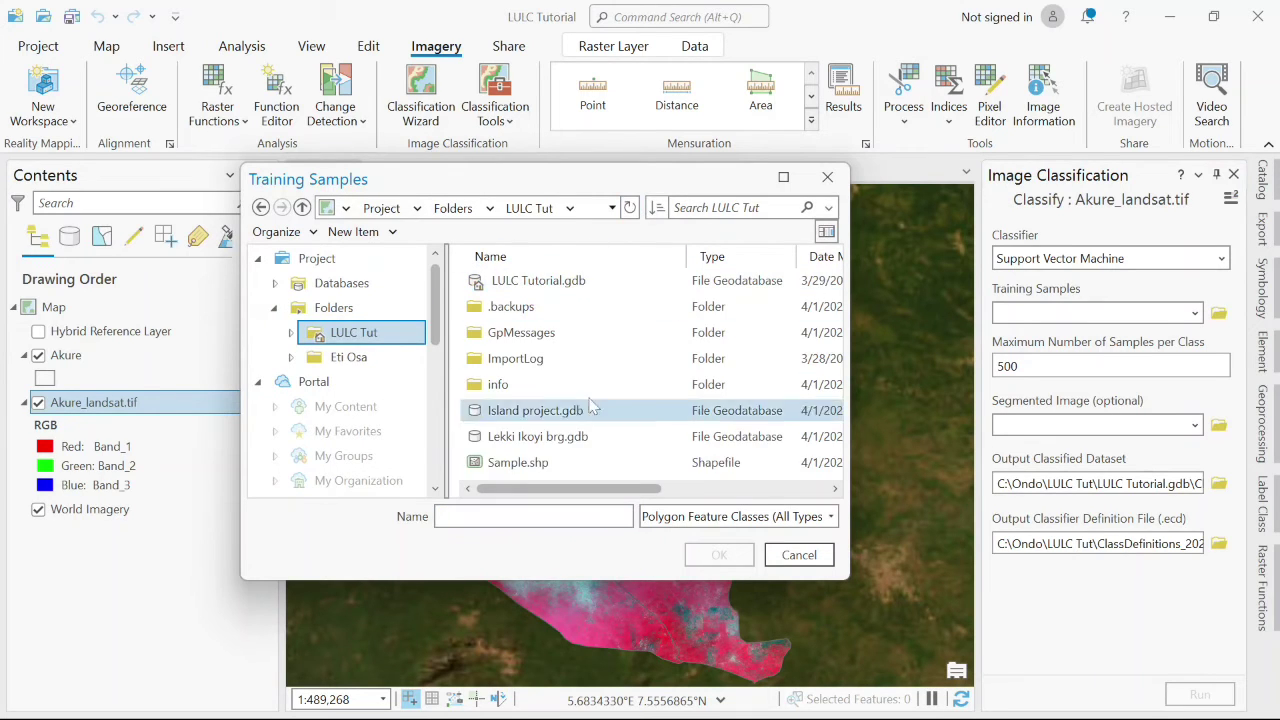
click(540, 466)
click(719, 556)
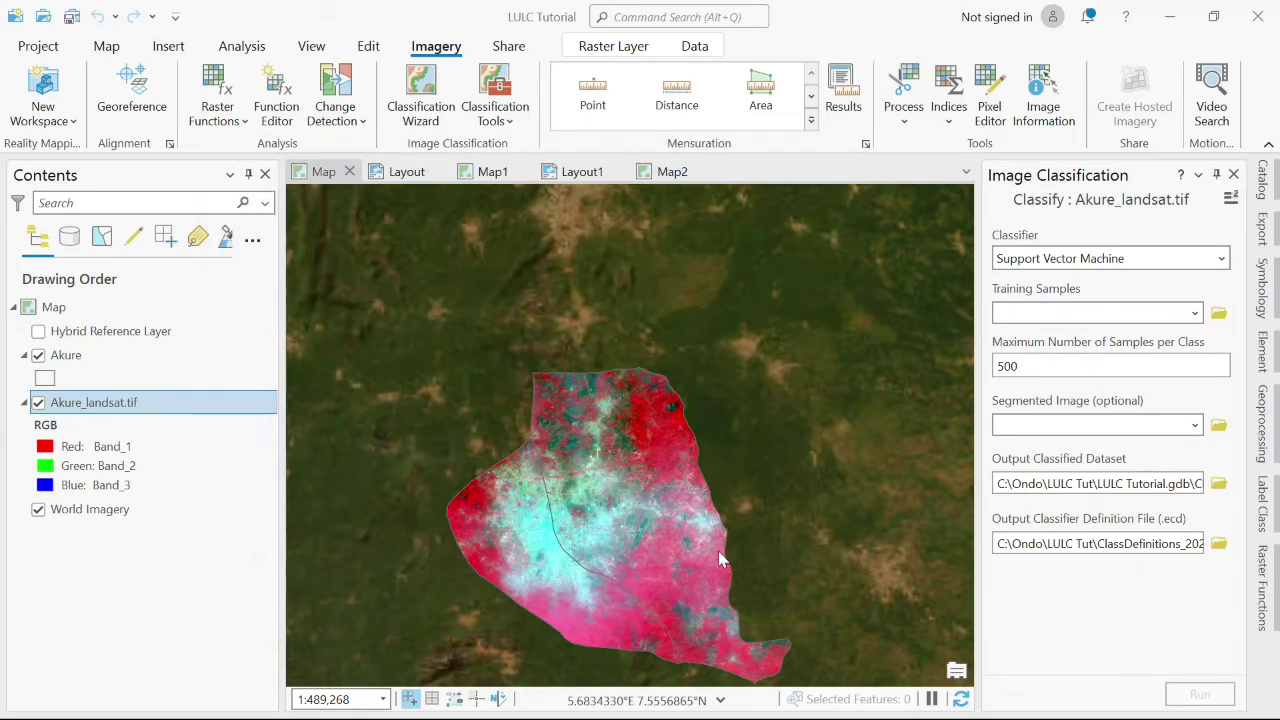
Step: Set the output classified dataset to LULC Tut\Akure_lulc and run the classification
click(1219, 485)
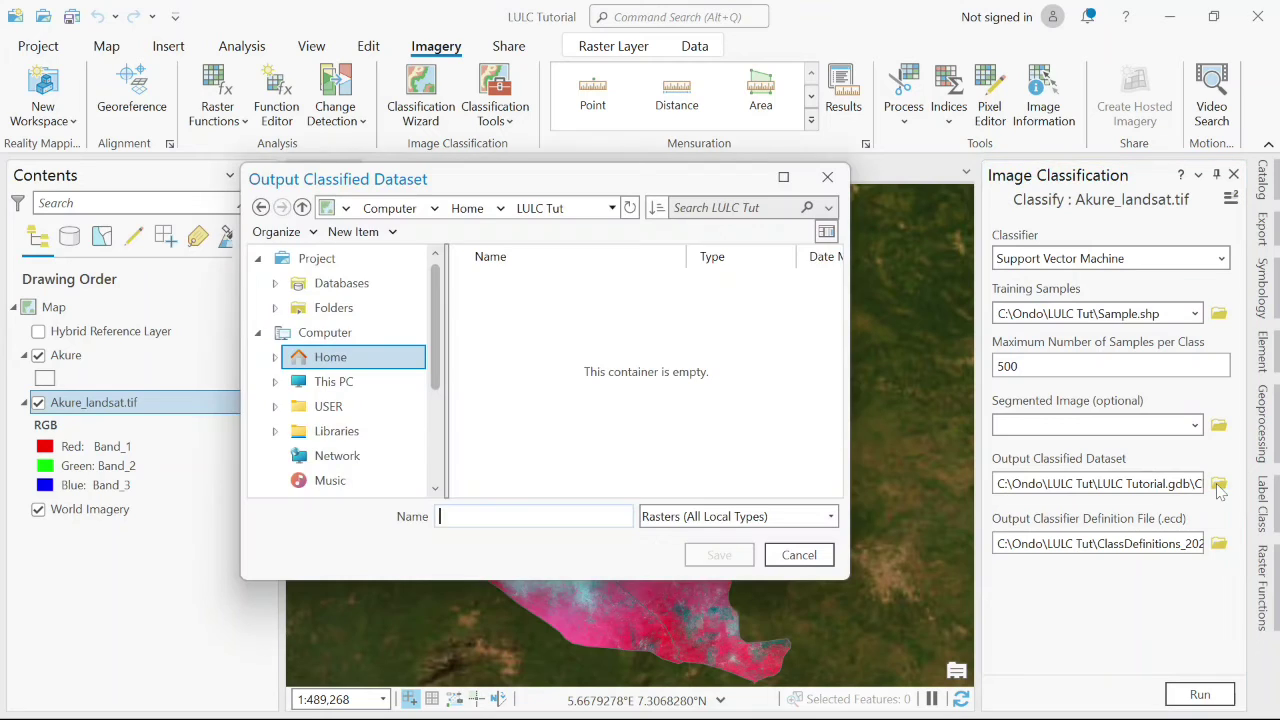
click(330, 311)
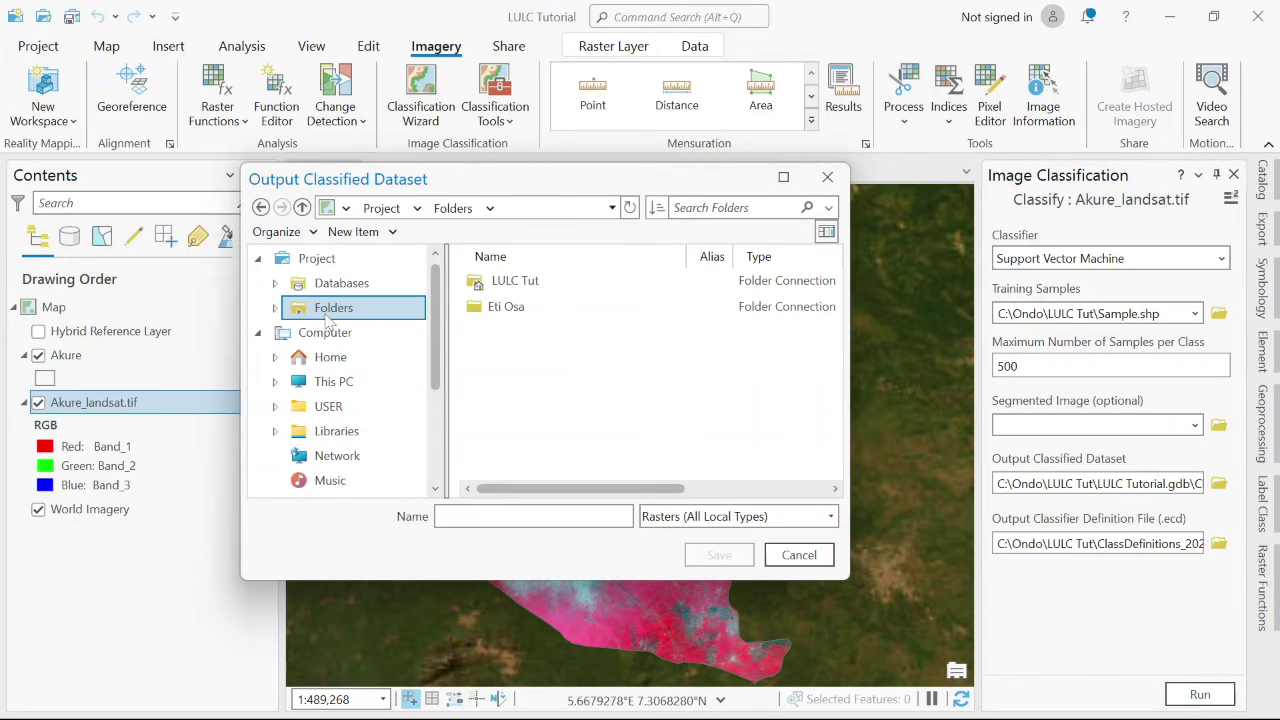
double_click(531, 281)
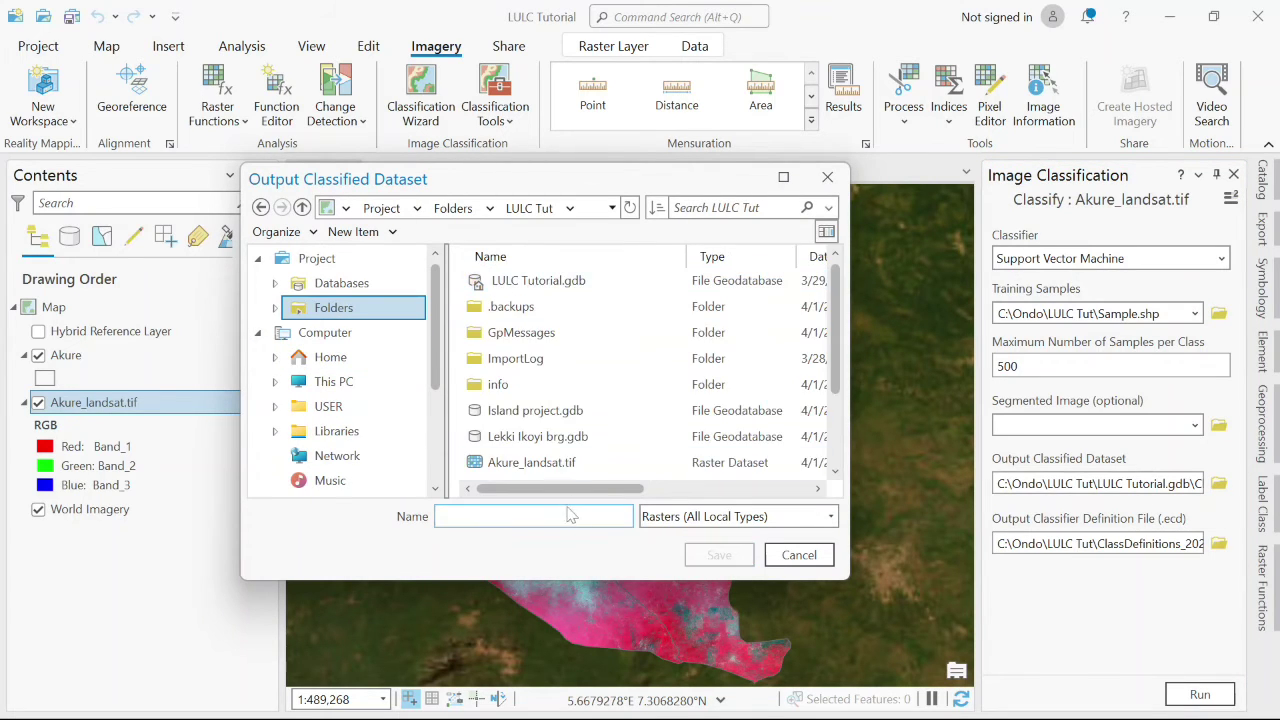
text(Akure)
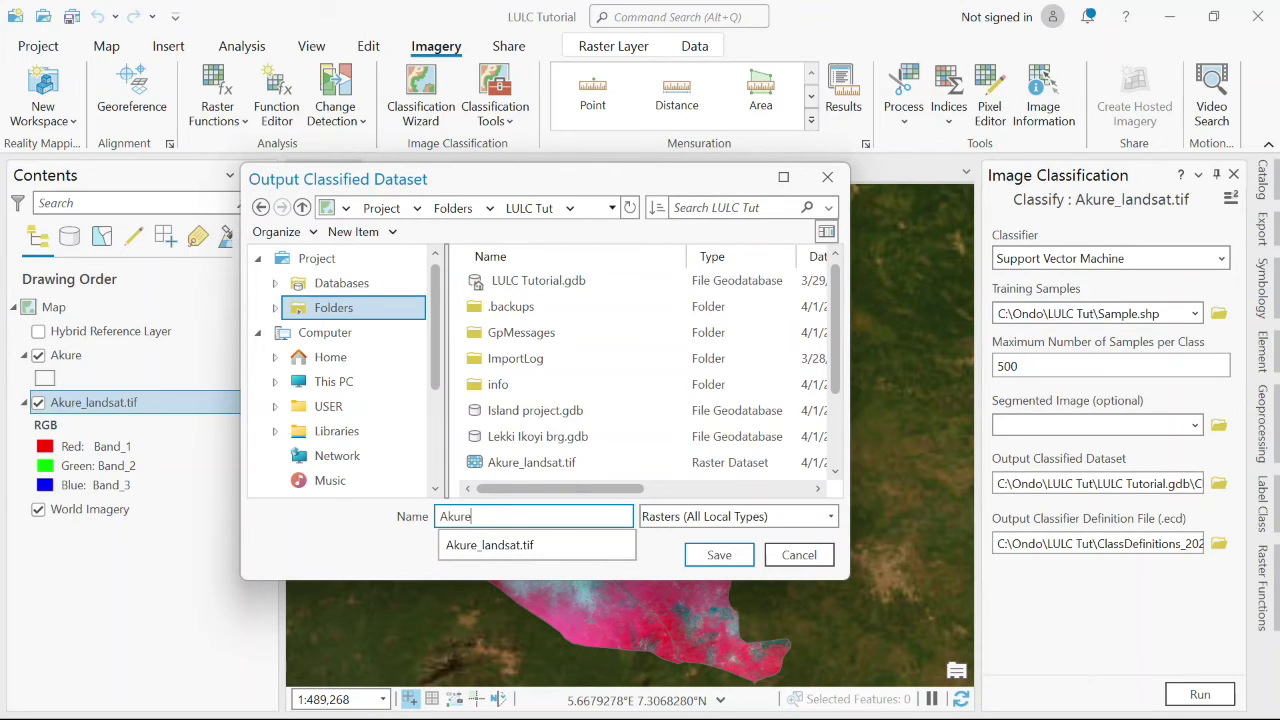
text(_lulc)
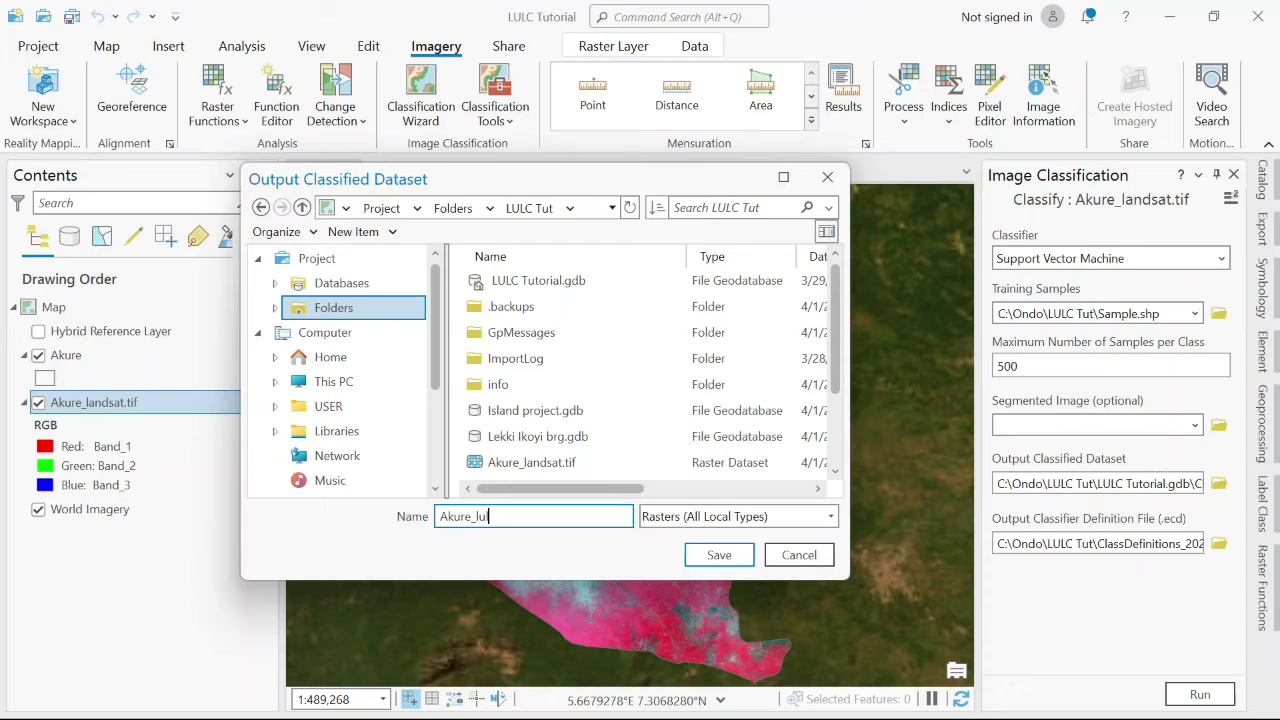
click(706, 555)
click(1201, 695)
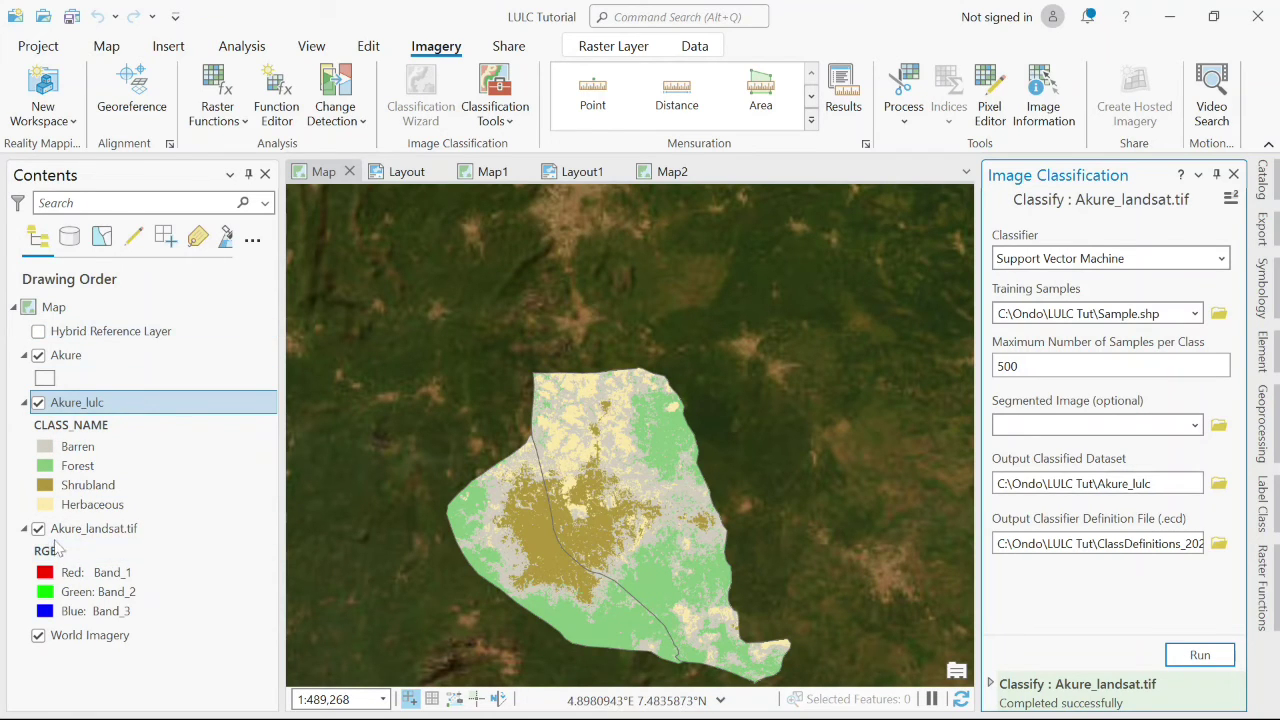
Step: Turn off Akure_landsat.tif and inspect the Barren and Forest classes of Akure_lulc
click(38, 529)
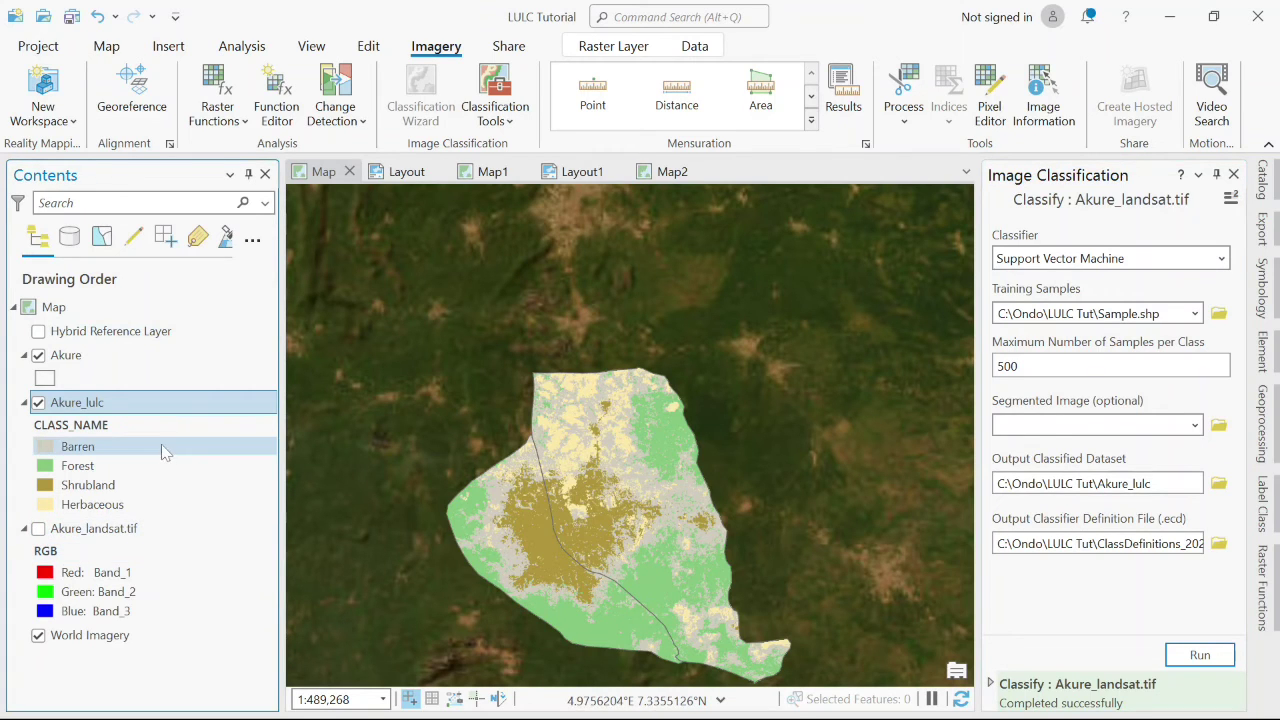
click(136, 455)
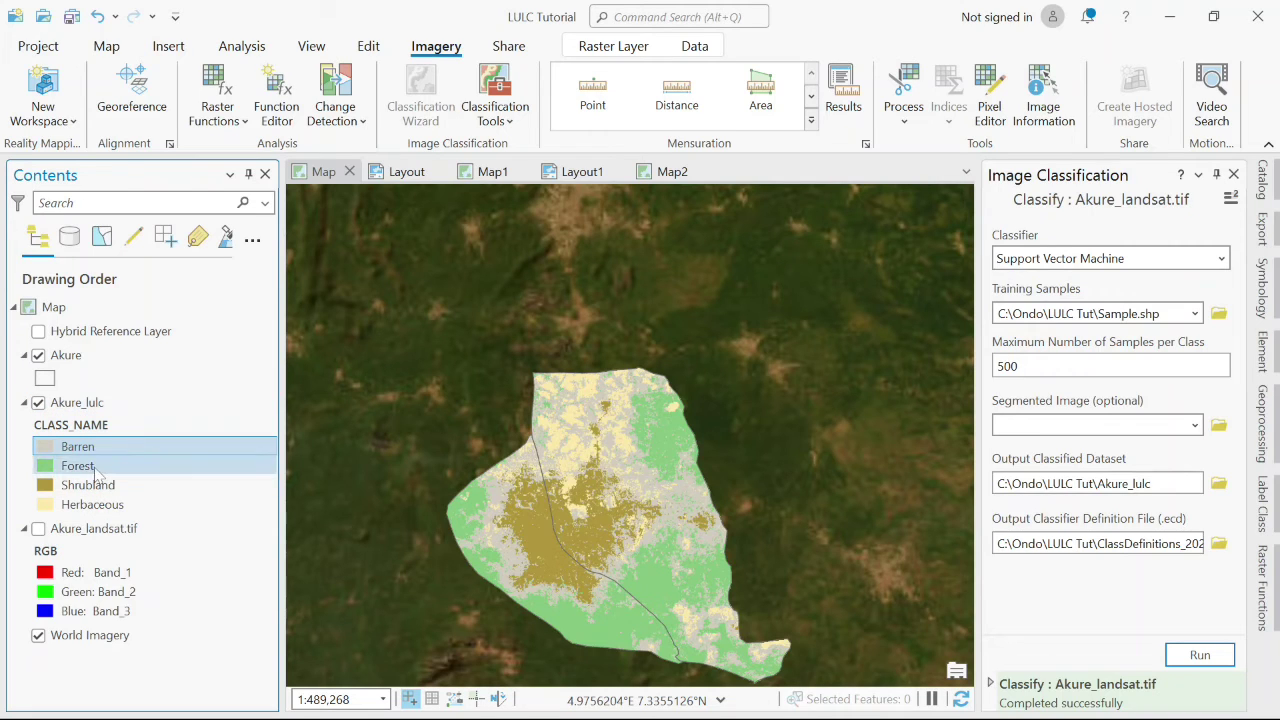
click(97, 470)
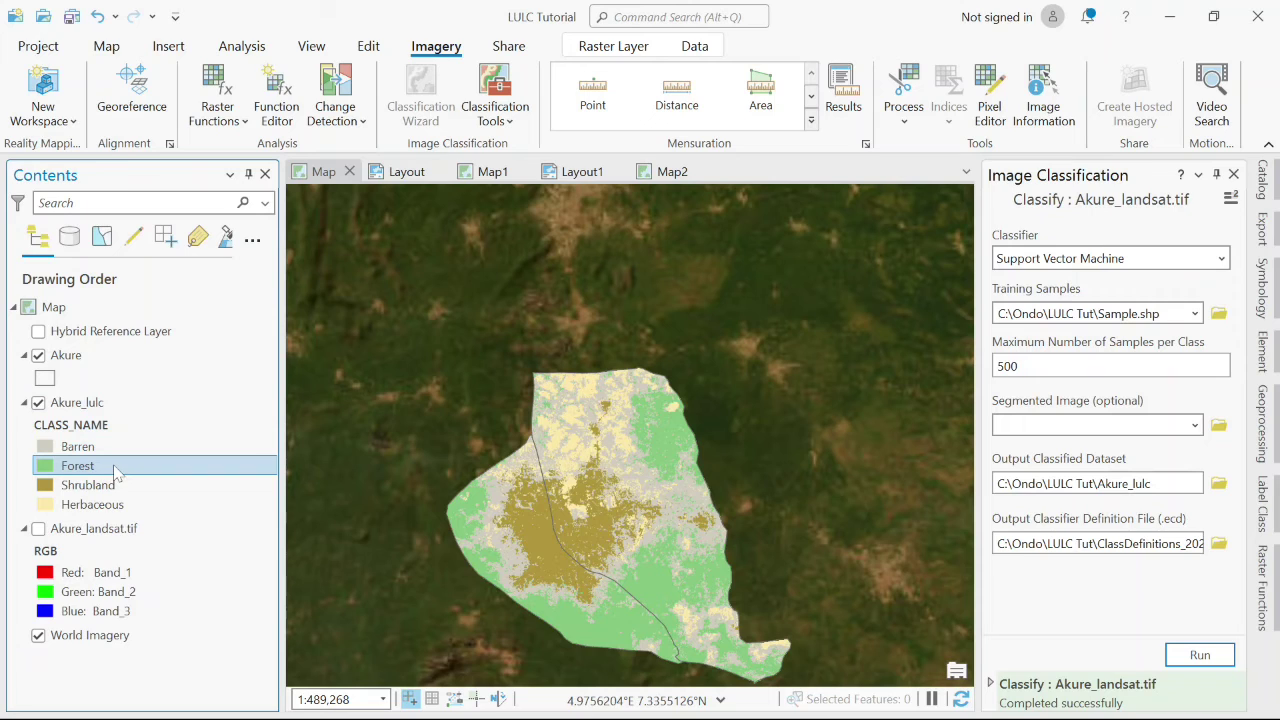
click(97, 404)
Step: Open Akure_lulc symbology and relabel the Forest class as Vegetation
right_click(165, 404)
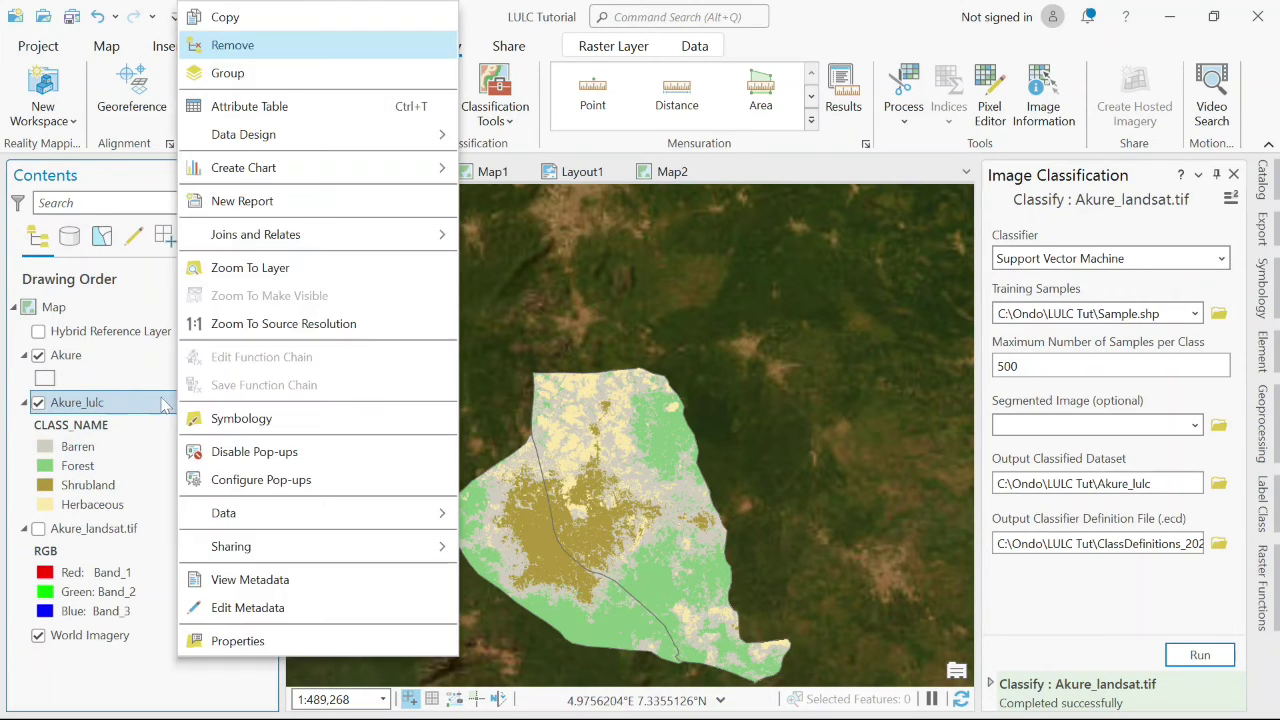
click(313, 420)
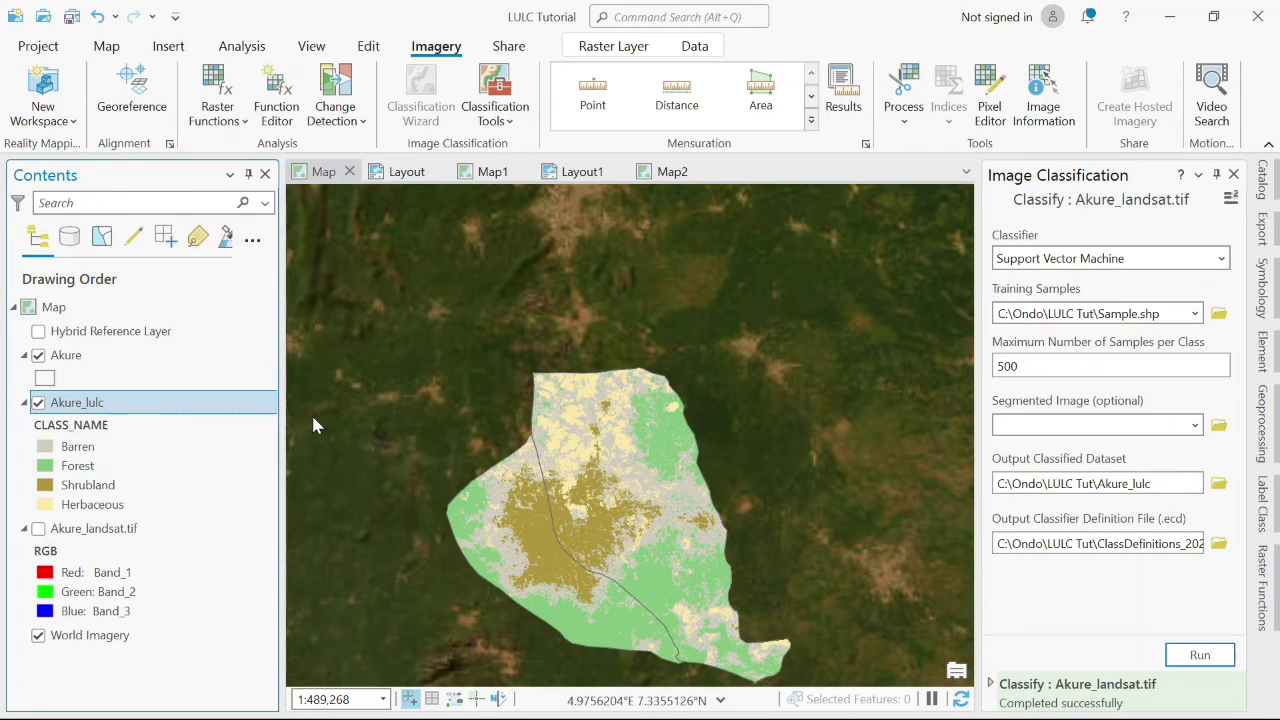
click(1145, 538)
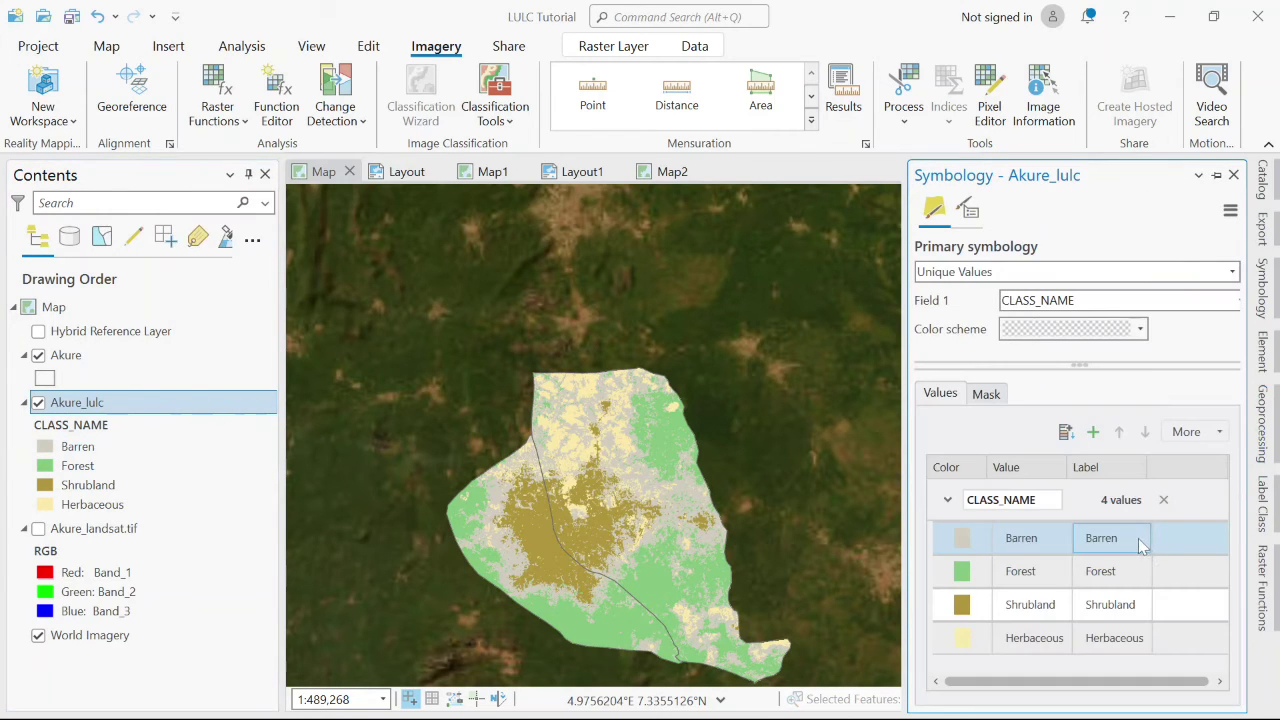
click(1133, 571)
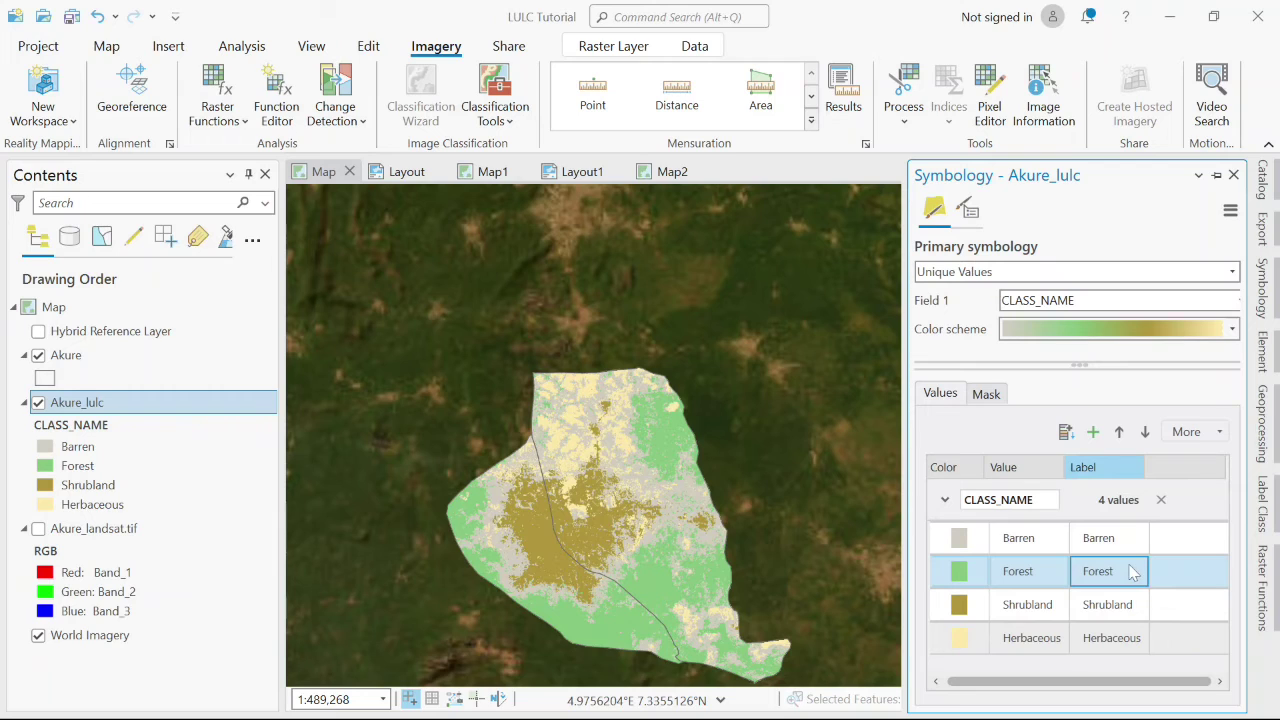
click(1133, 571)
text(Vegetation)
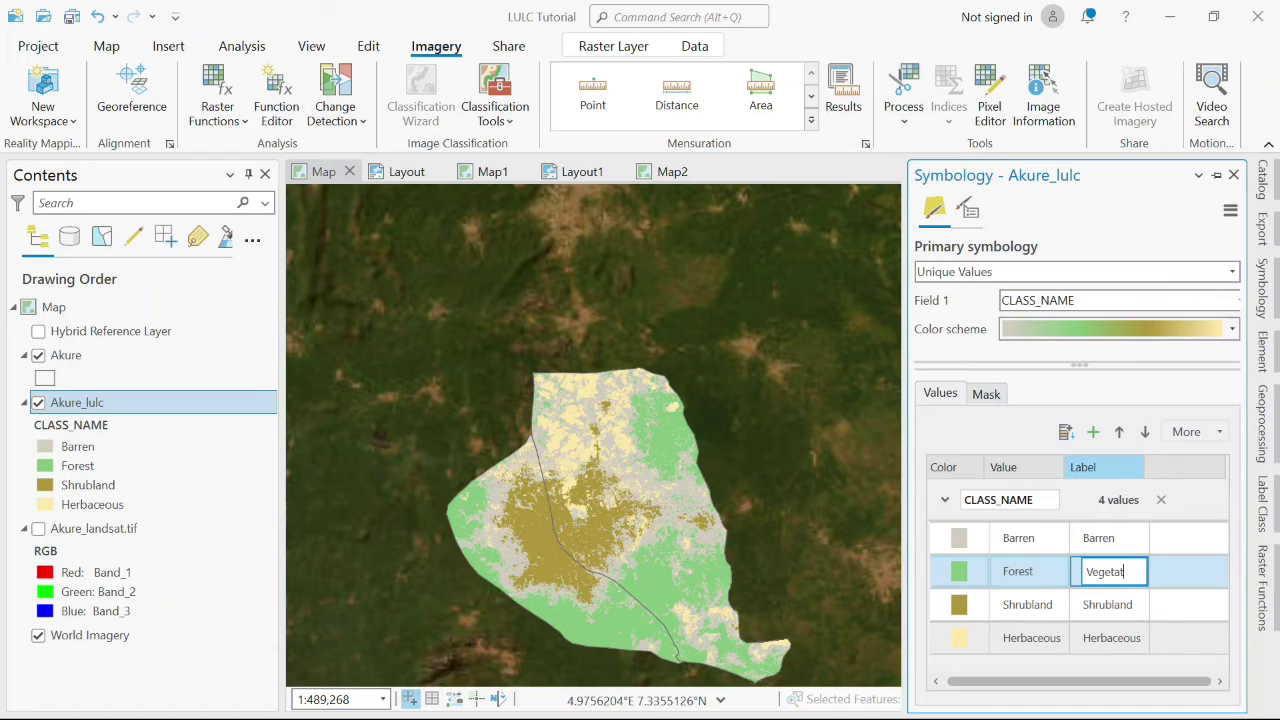
click(1137, 614)
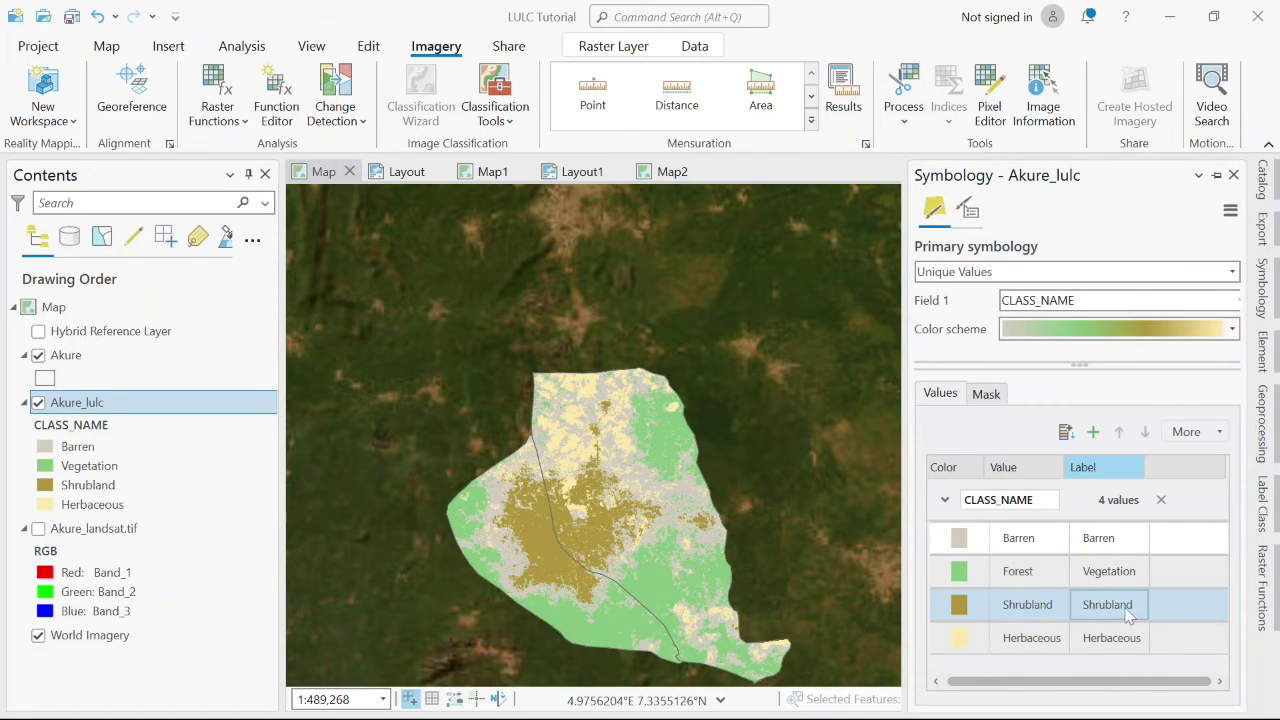
Step: Relabel Shrubland as Developed and Herbaceous as Rock Outcrop
click(1137, 614)
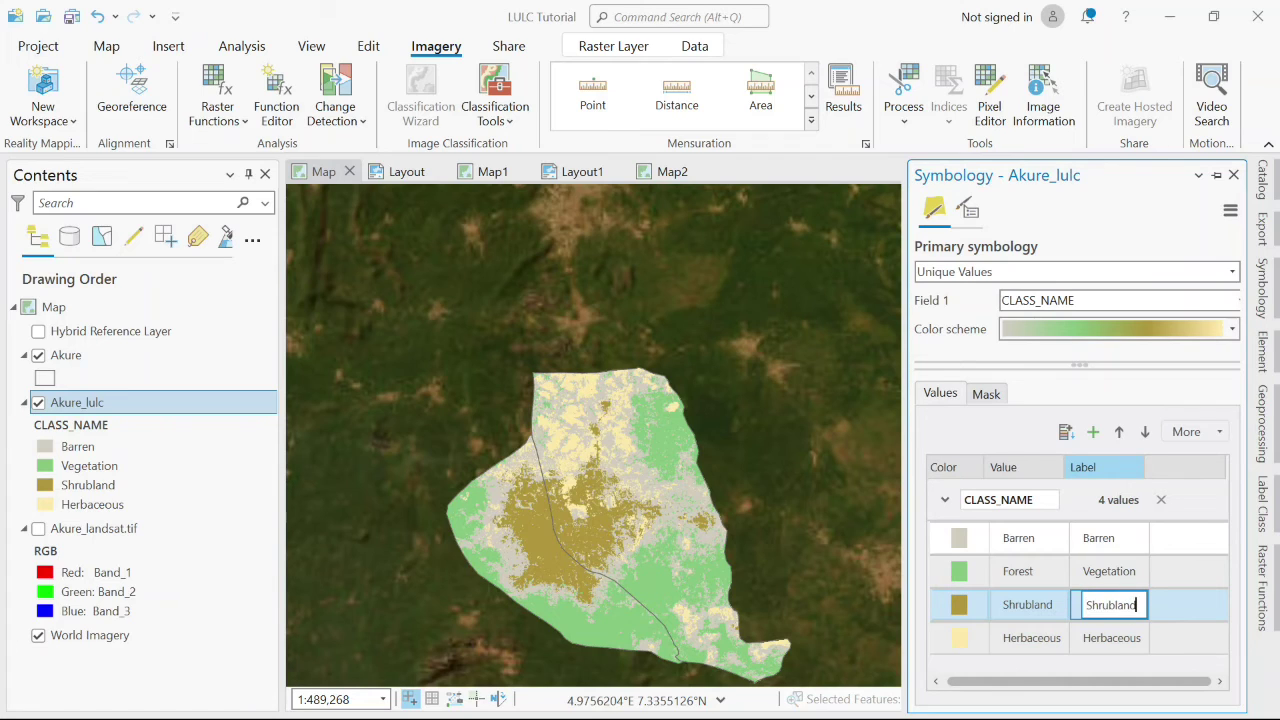
key(ctrl+a)
text(D)
click(1108, 646)
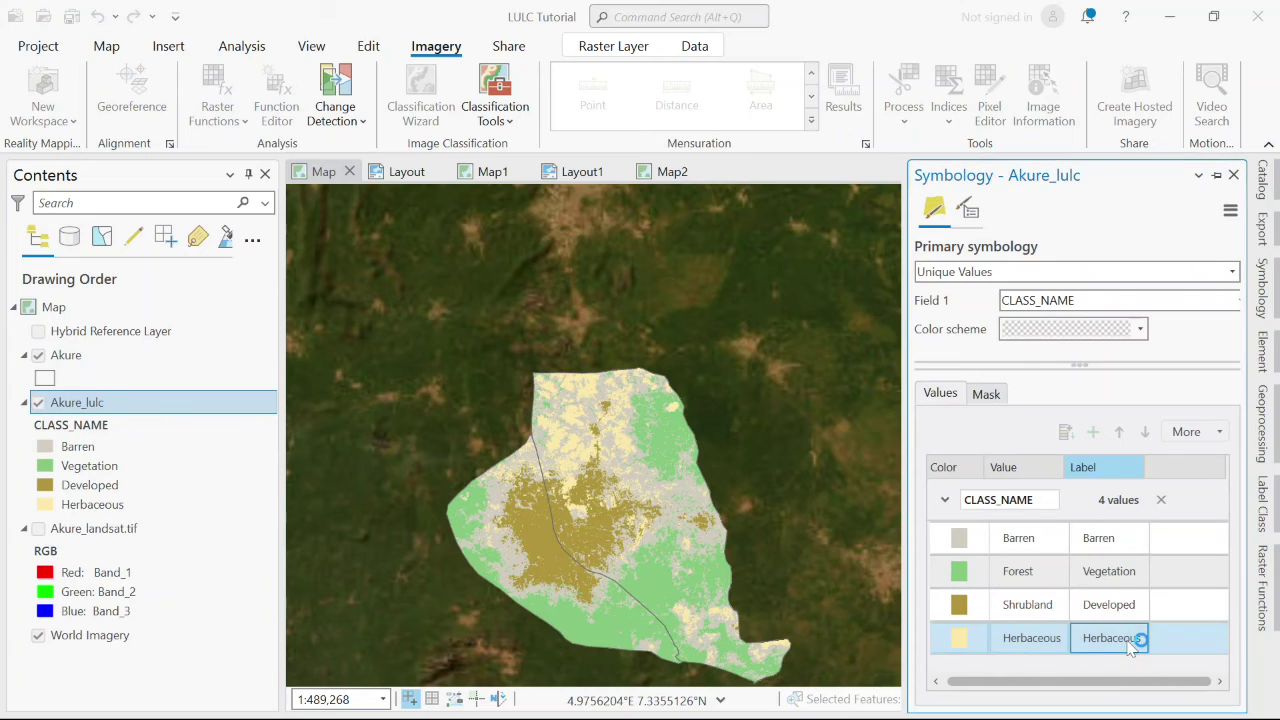
click(1131, 645)
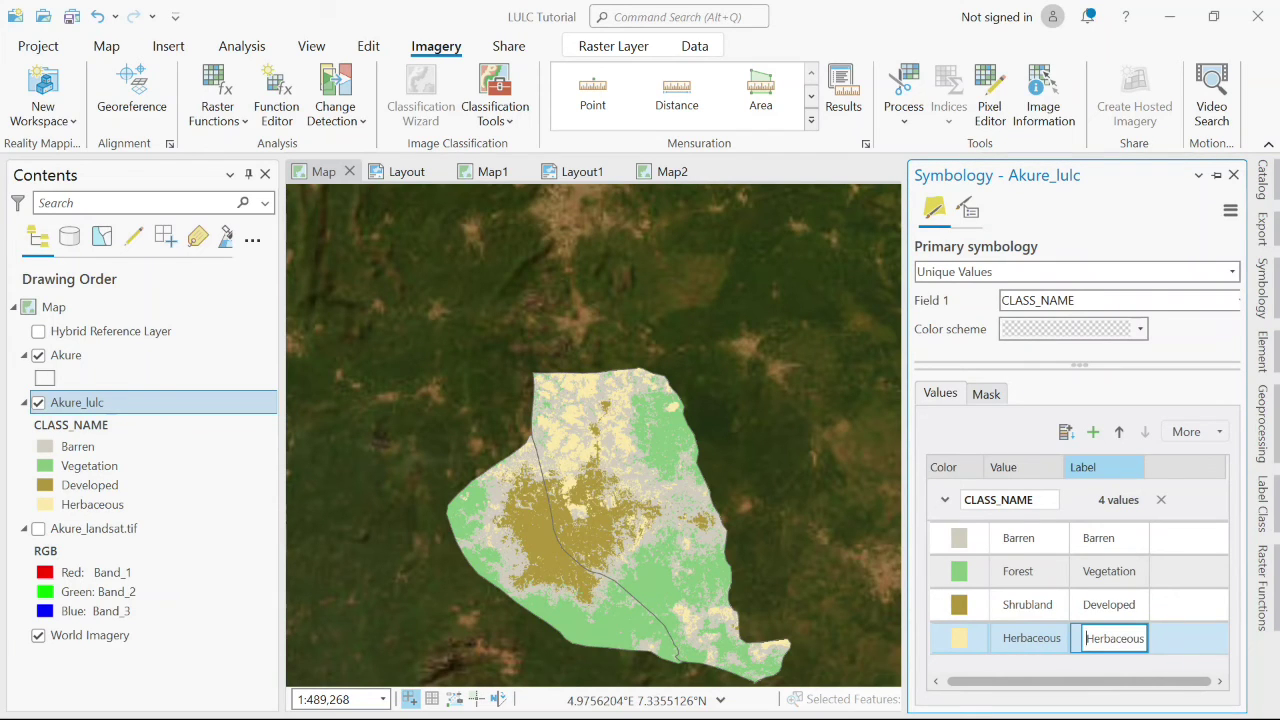
key(ctrl+a)
text(R)
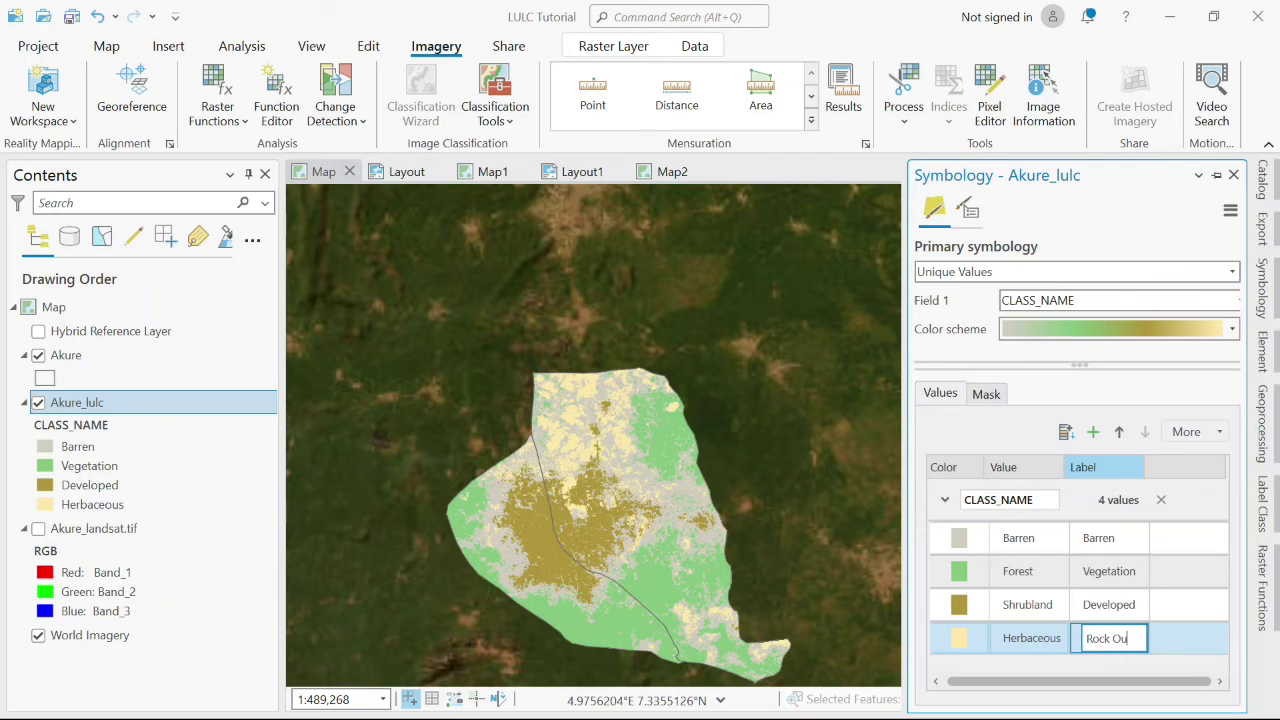
text(ock Outcrop)
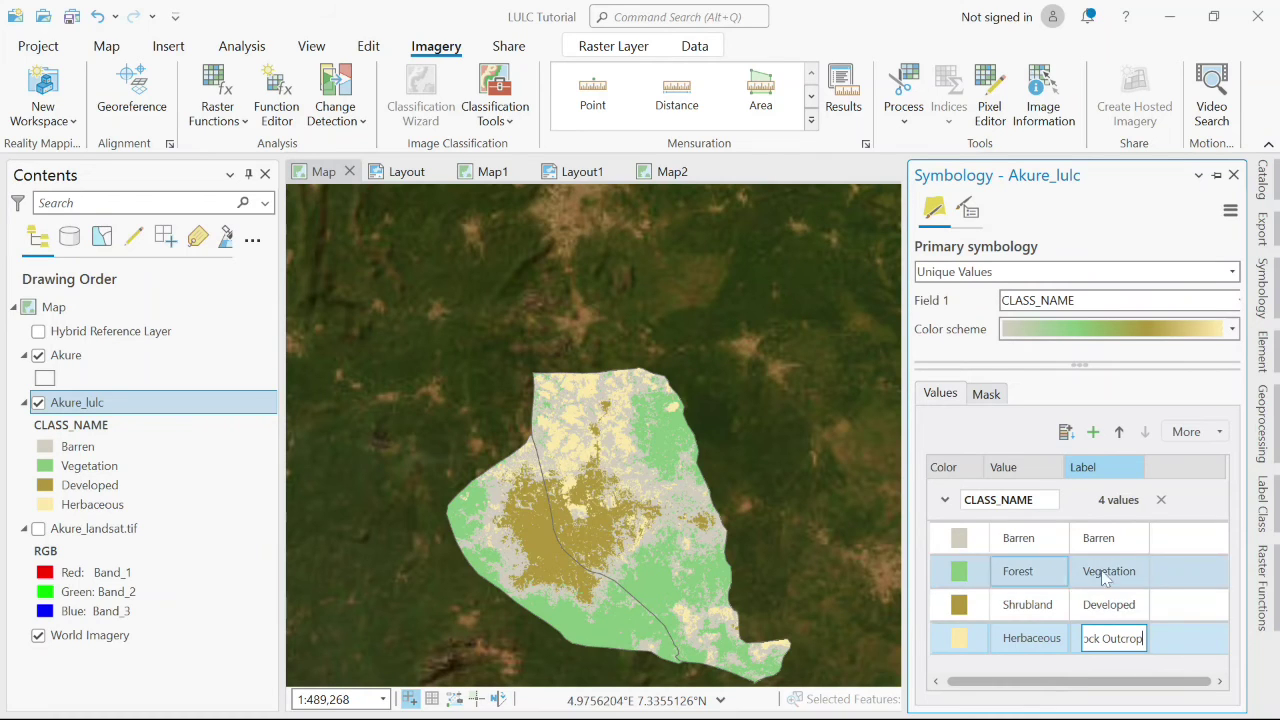
click(1168, 657)
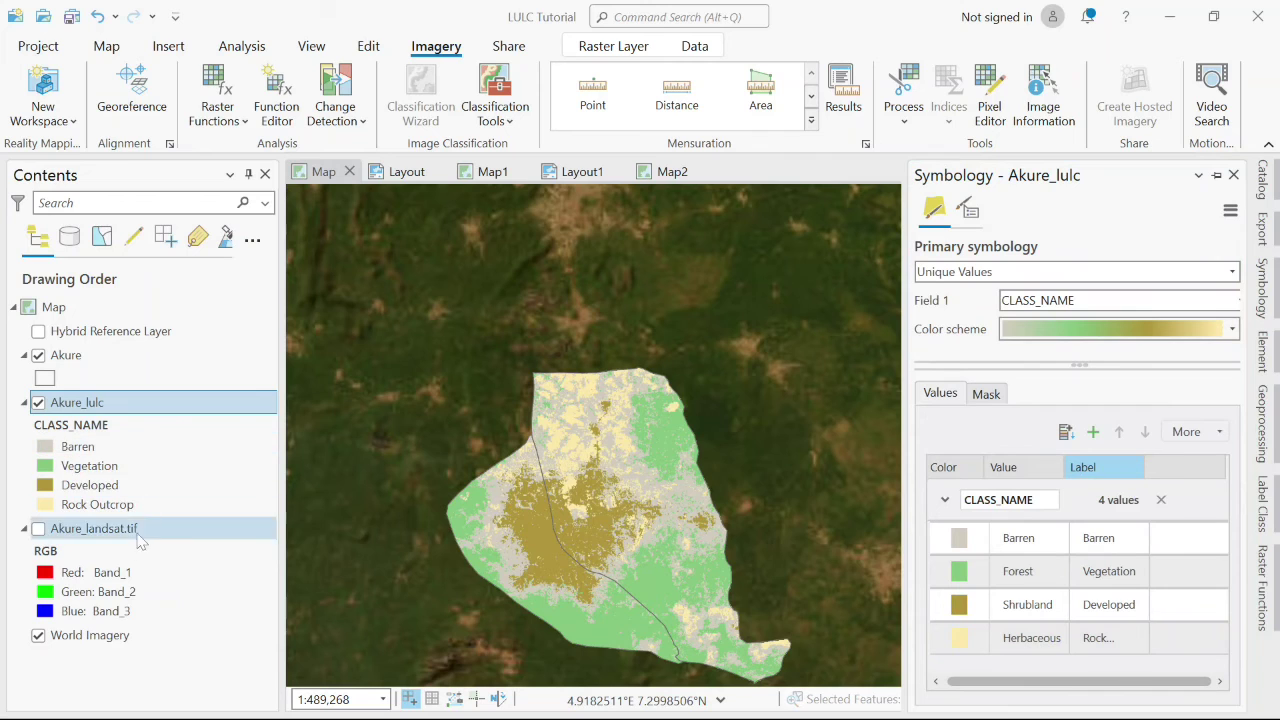
Step: Reopen Akure_lulc symbology and review the colour schemes, leaving the scheme unchanged
click(1263, 290)
click(1232, 329)
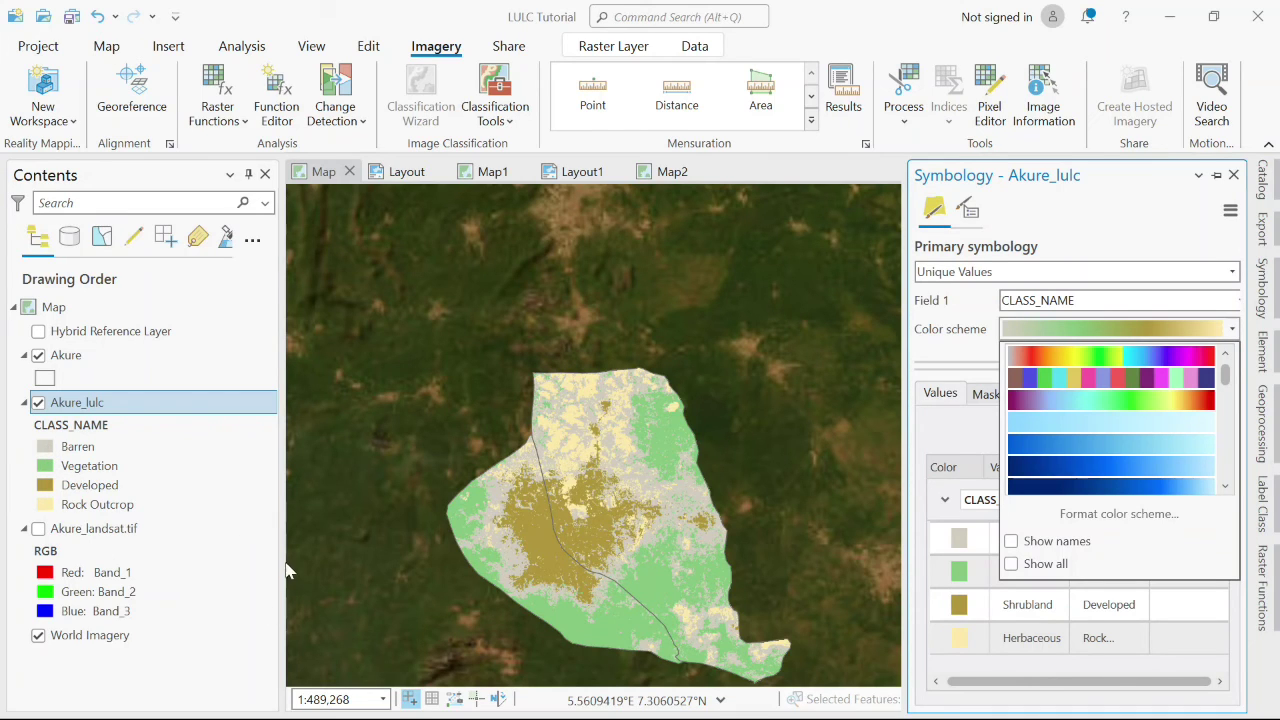
click(262, 612)
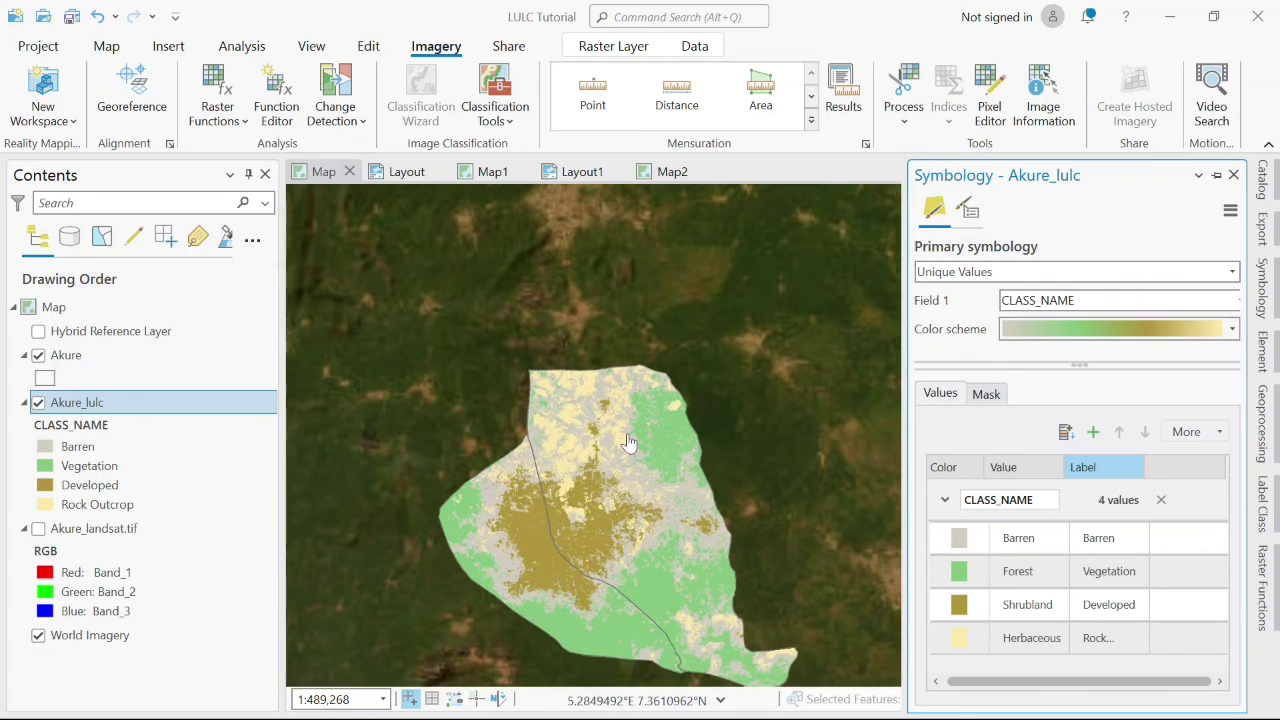
scroll(628, 442, up, 2)
Step: Toggle Akure_lulc off and on to compare it with World Imagery, ending visible
scroll(628, 442, down, 3)
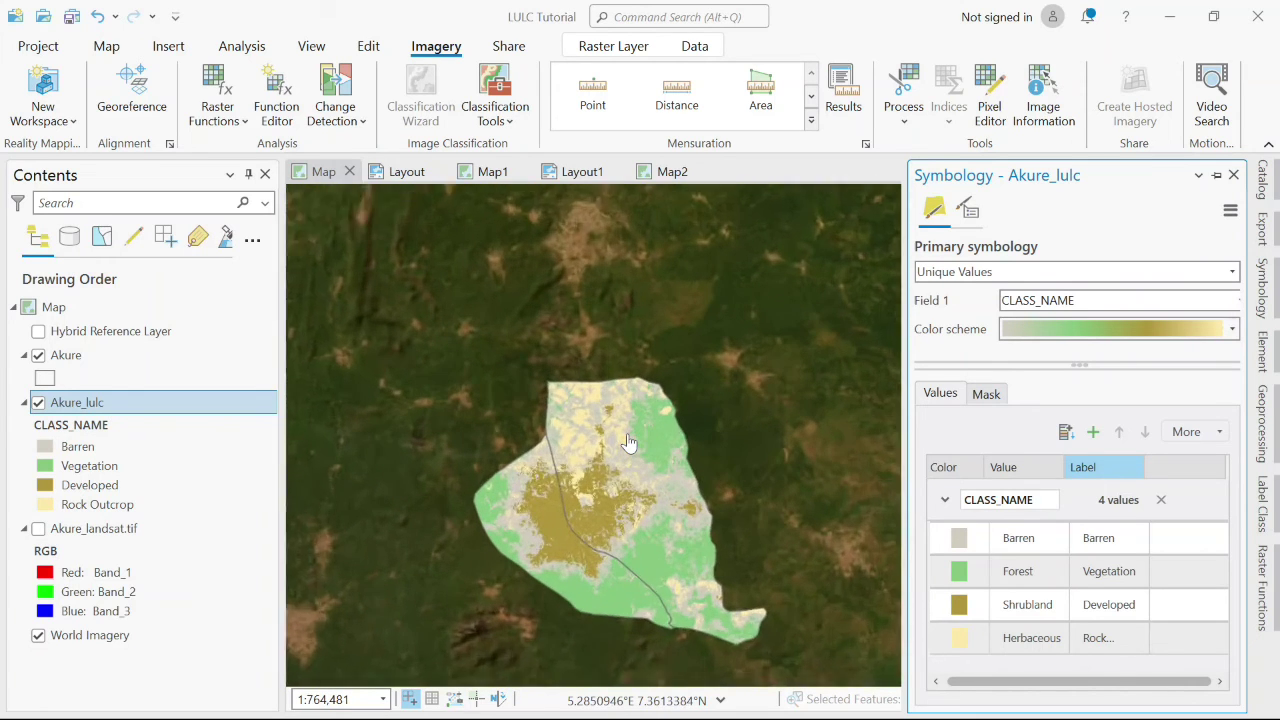
scroll(628, 442, up, 2)
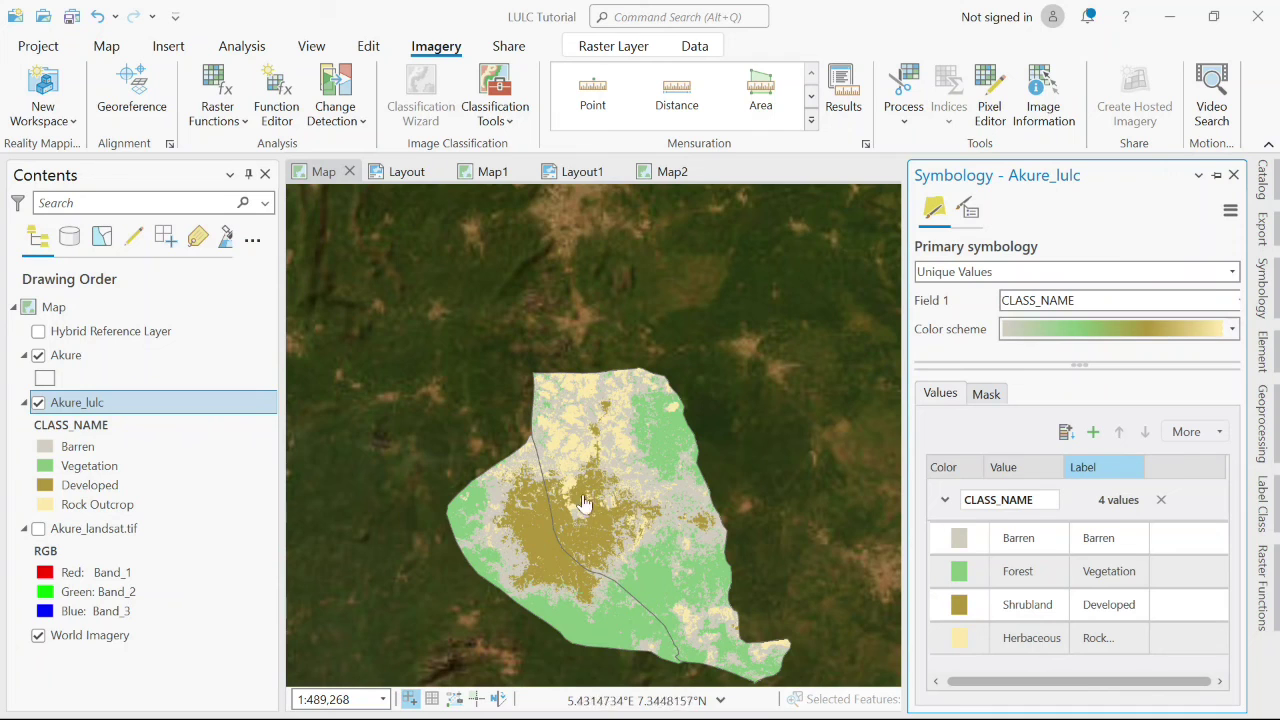
click(39, 404)
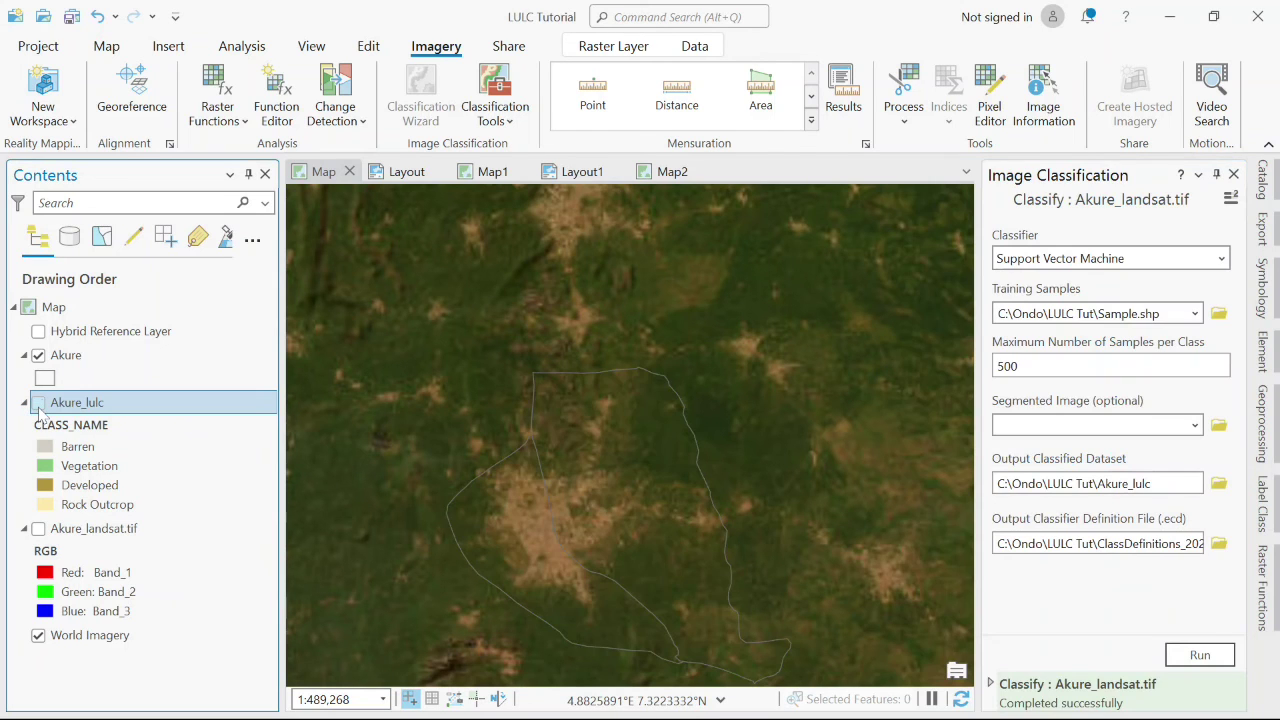
scroll(600, 500, up, 2)
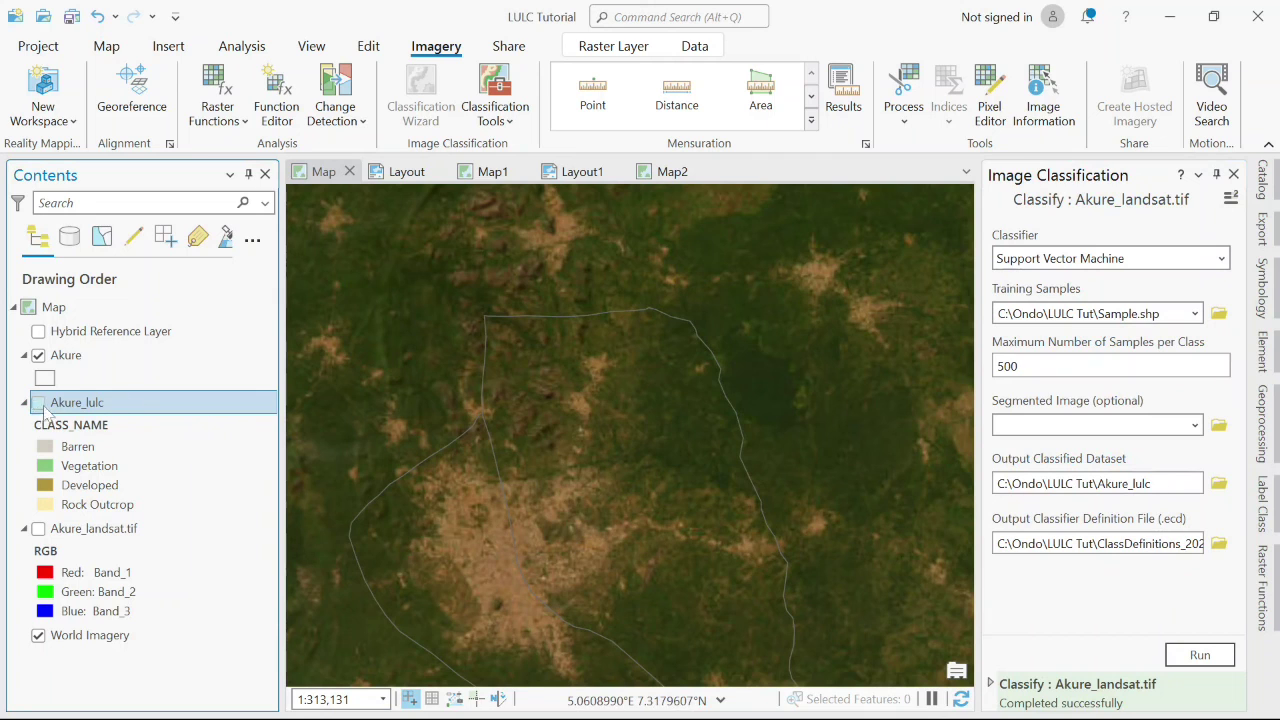
click(38, 403)
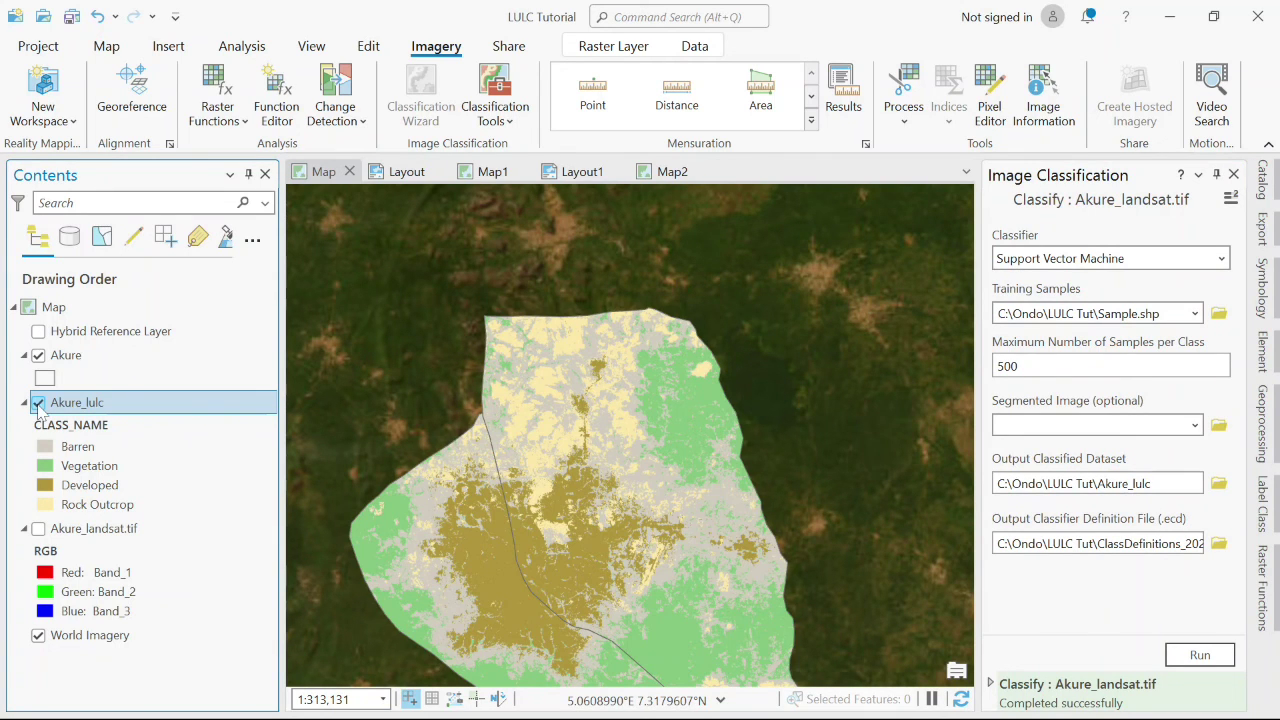
click(38, 404)
click(38, 403)
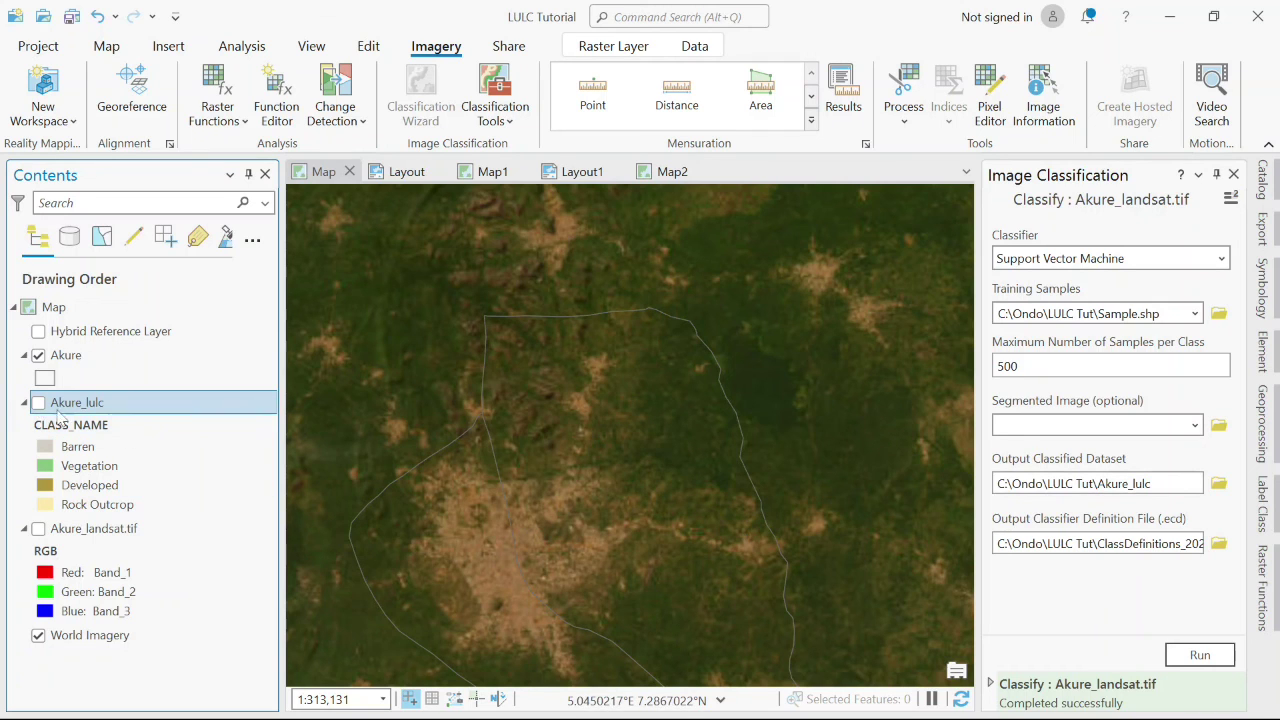
click(38, 403)
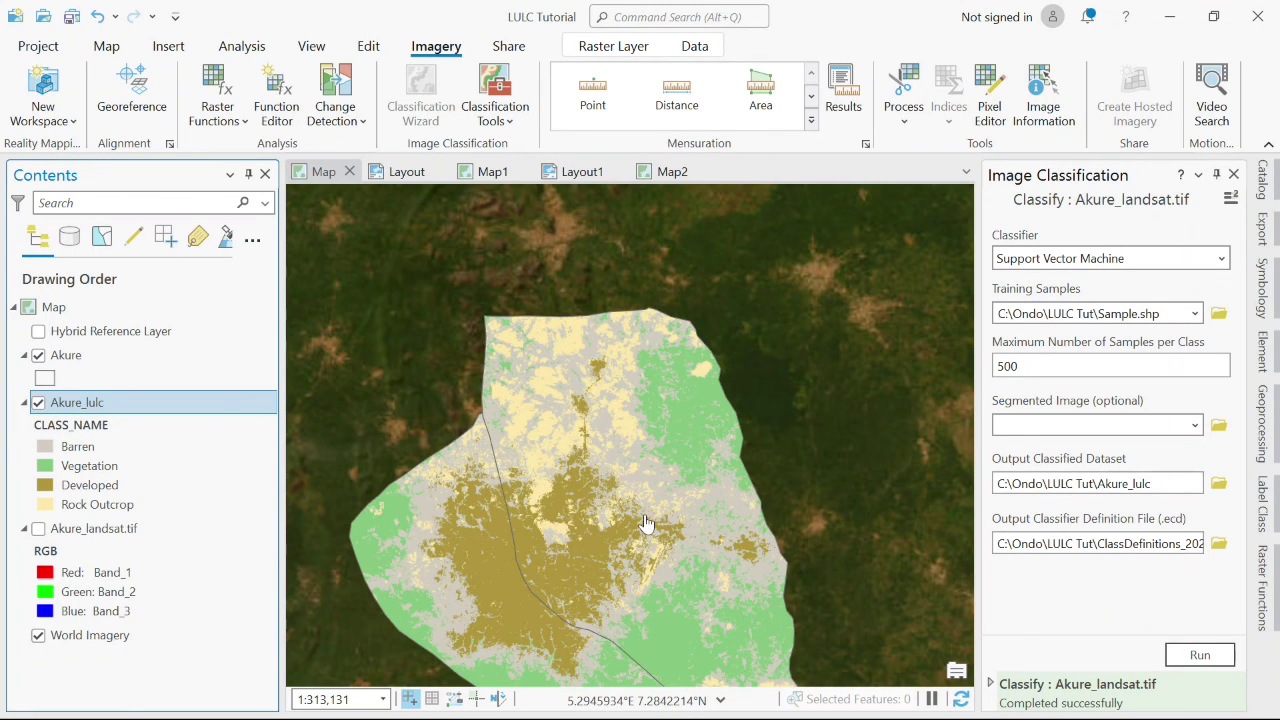
Step: Pan and zoom around central Akure to inspect the classified land cover
drag(645, 523, 657, 403)
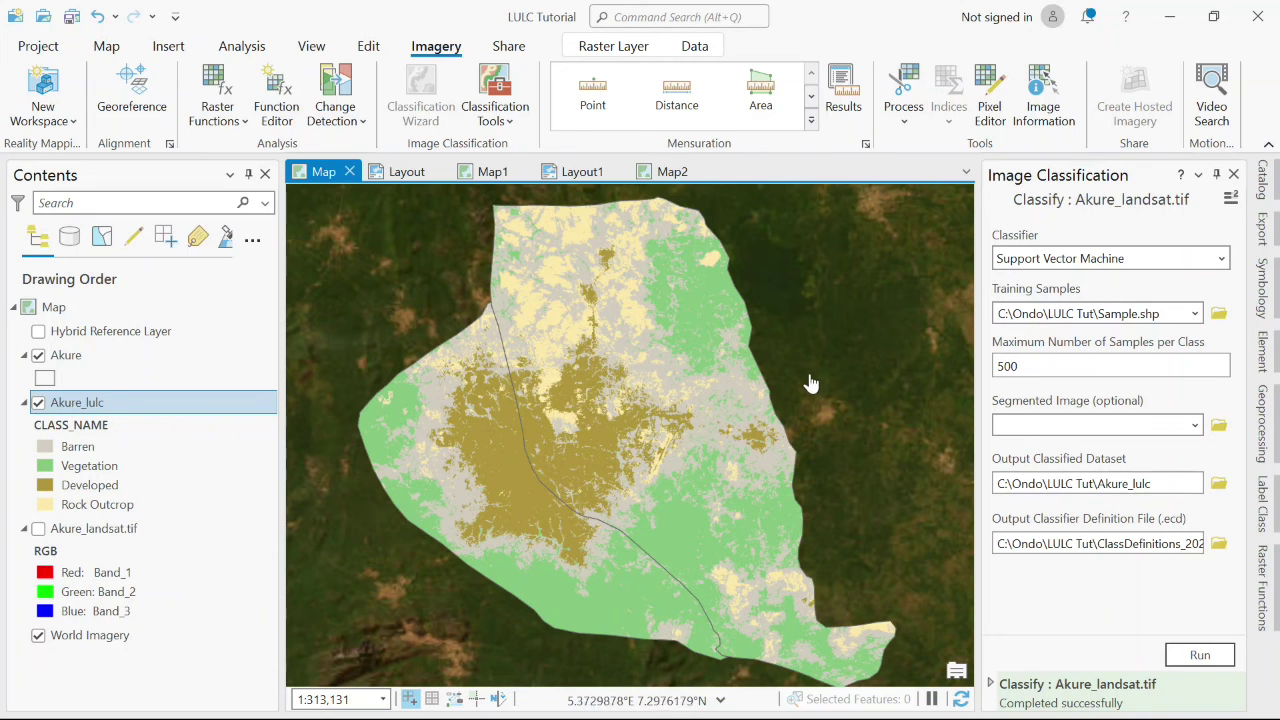
scroll(666, 504, up, 2)
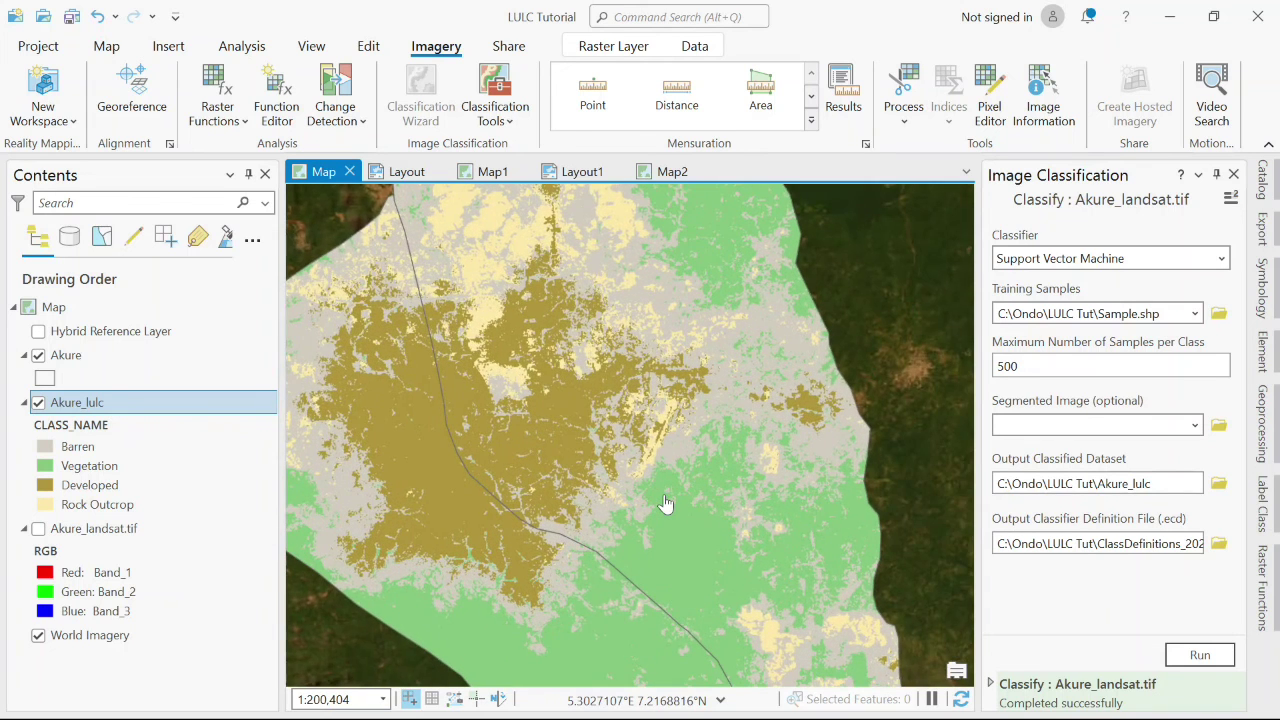
scroll(666, 504, down, 5)
scroll(666, 504, up, 2)
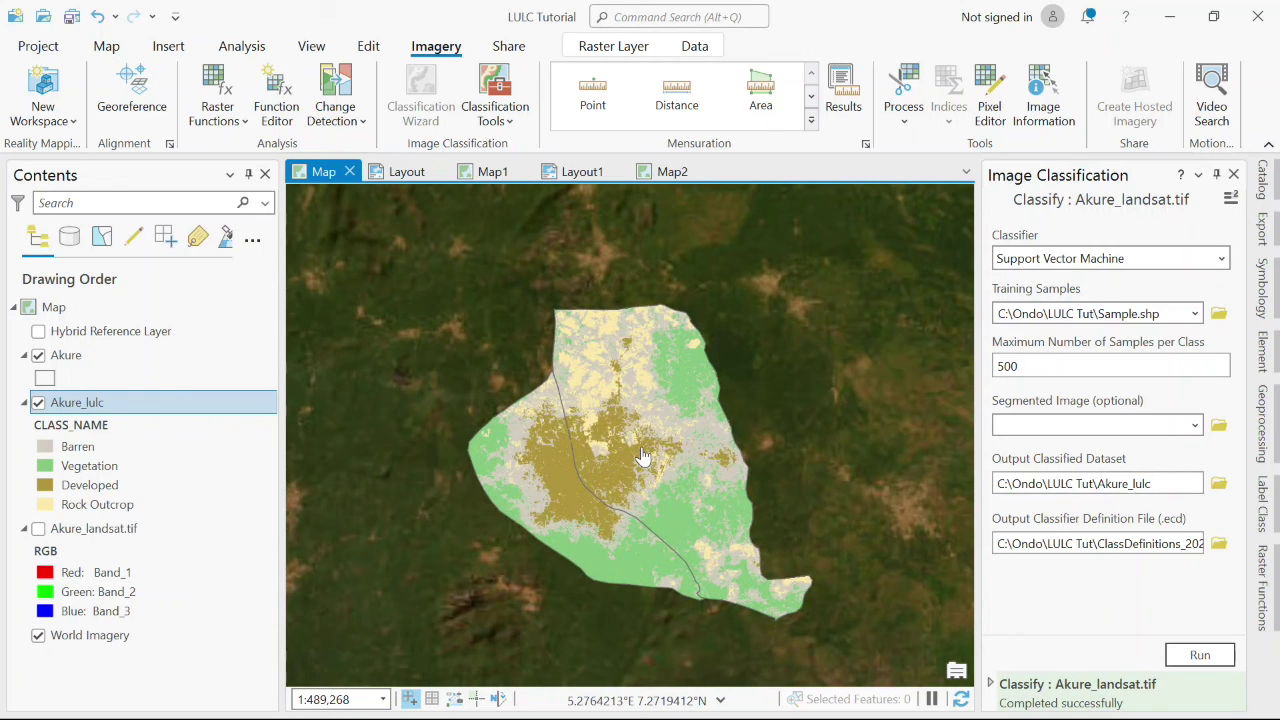
scroll(583, 428, up, 6)
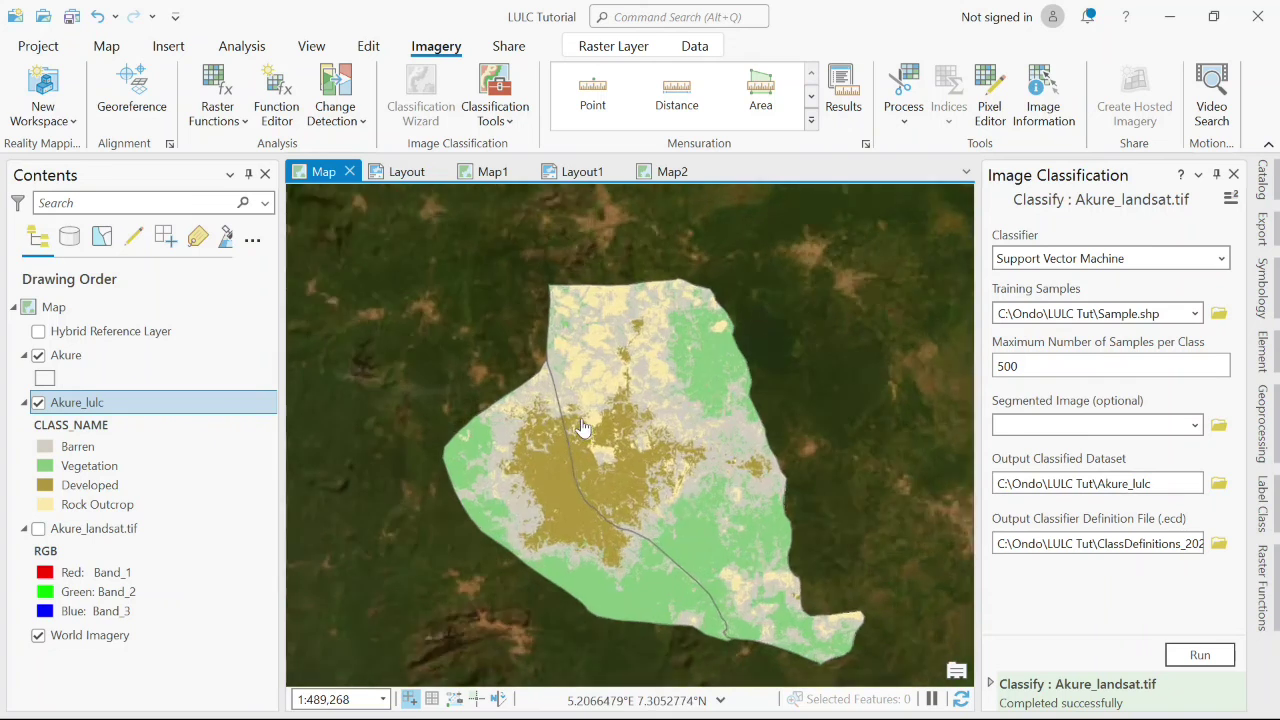
scroll(583, 428, down, 6)
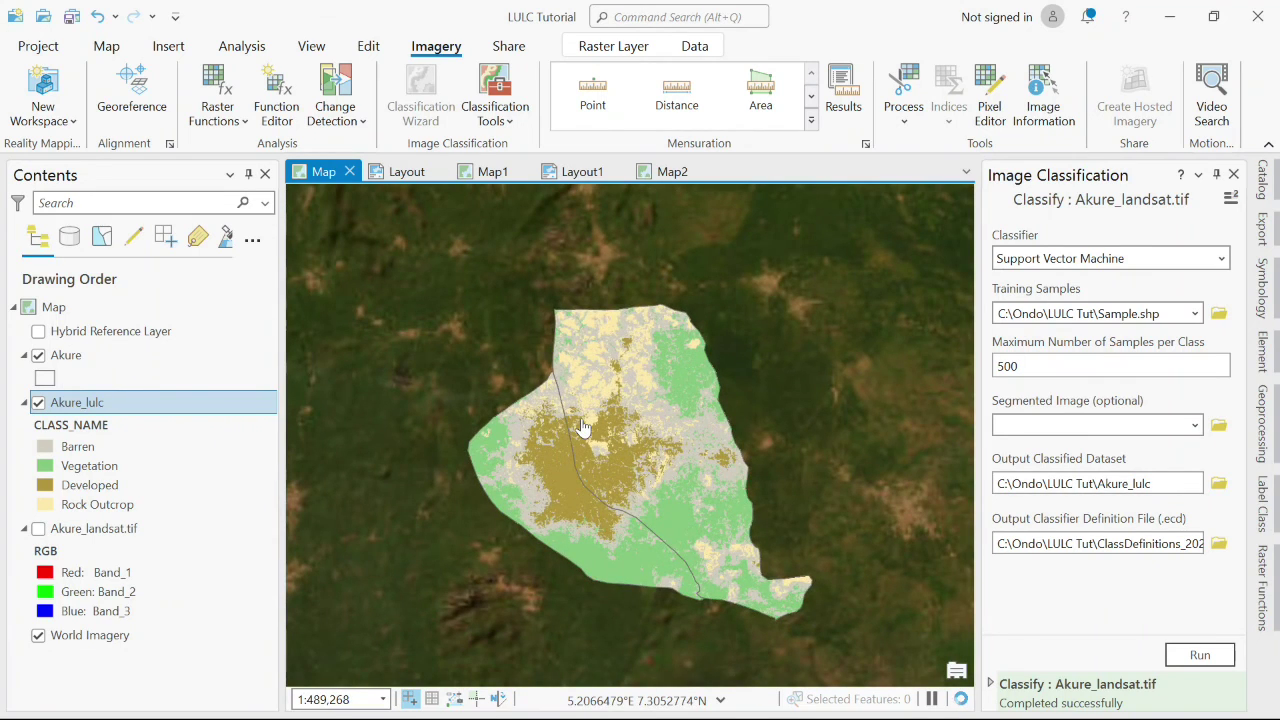